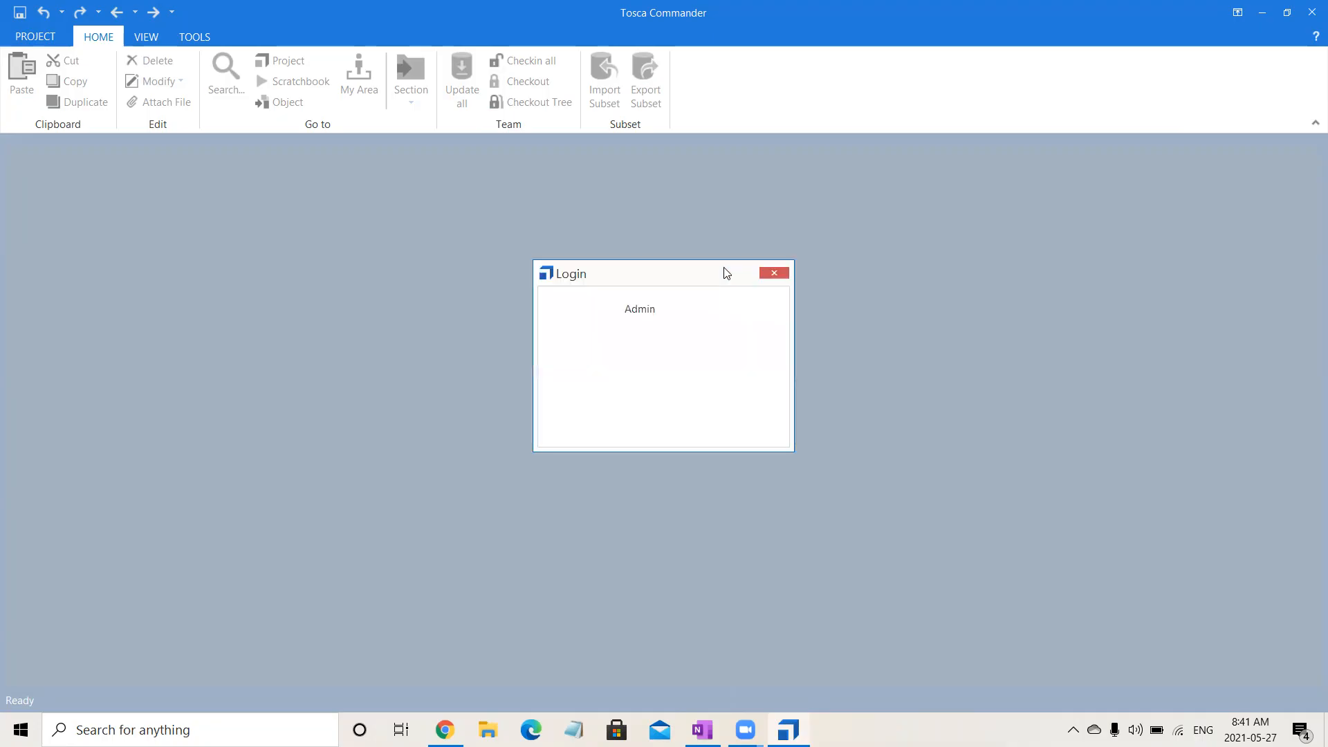
Log in to the Batch 15 Multi workspace as Admin and open the TestCaseDesign section.
left_click(609, 379)
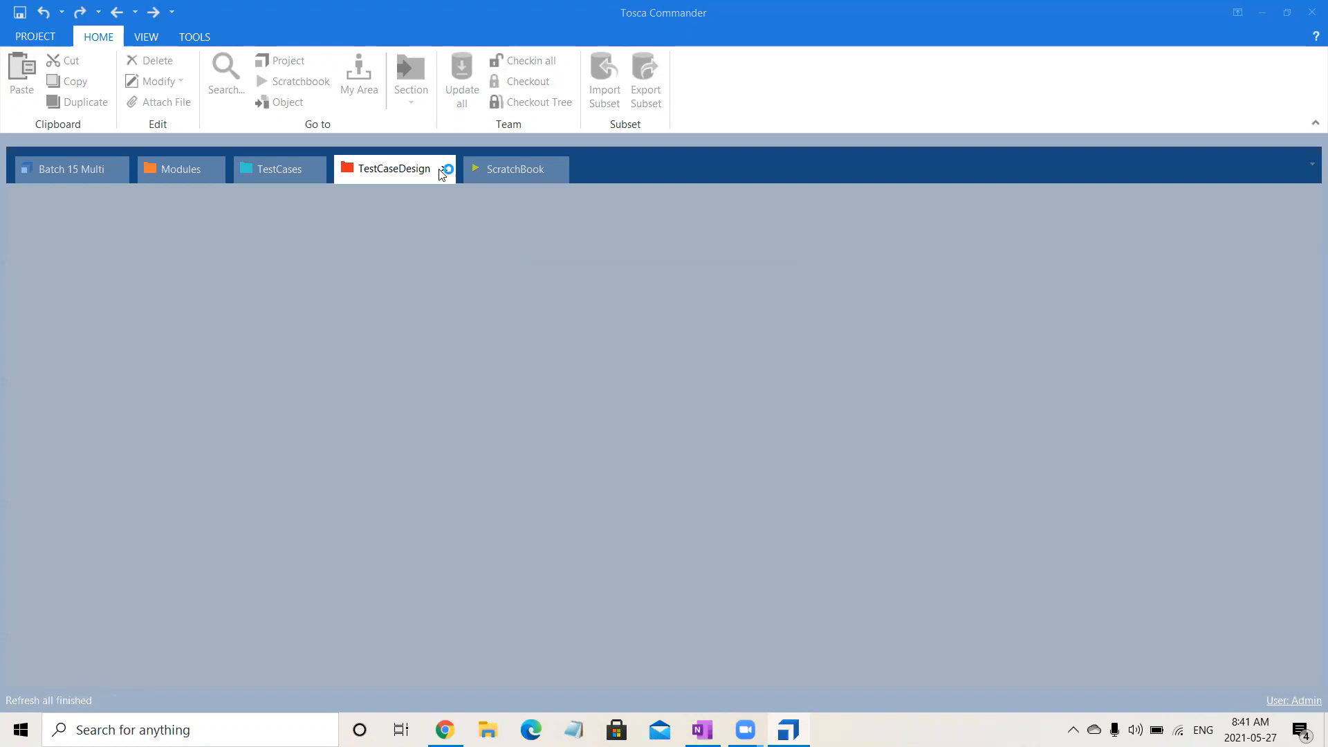
left_click(436, 171)
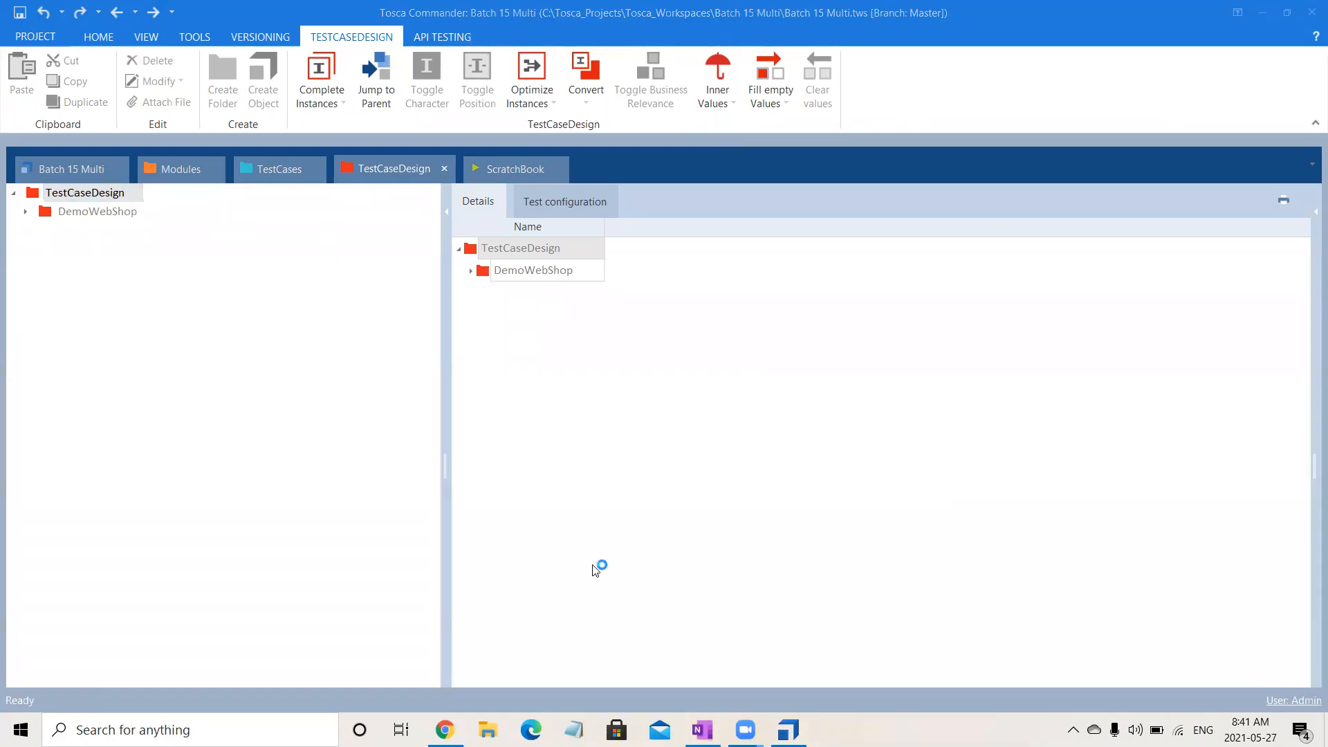
left_click(409, 181)
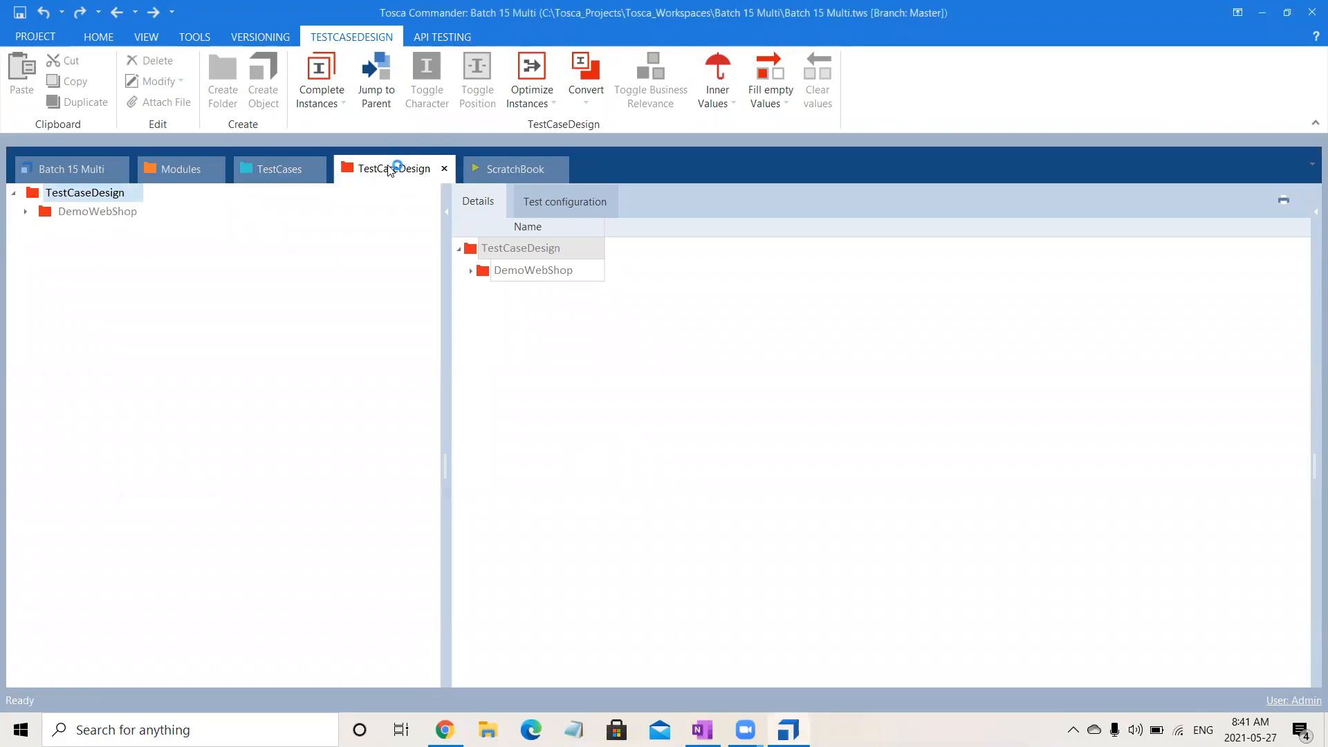
Expand the DemoWebShop folder and check out the entire TestCaseDesign tree.
left_click(25, 211)
left_click(79, 249)
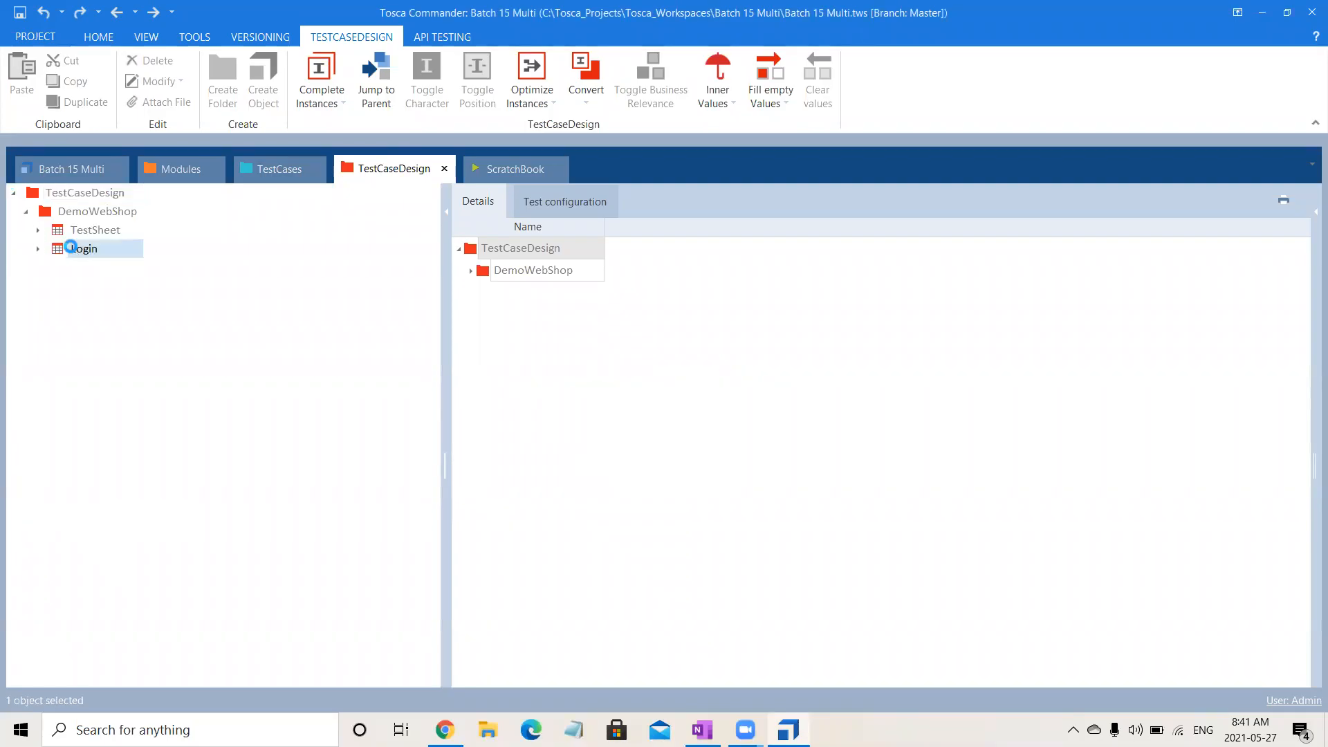
left_click(77, 193)
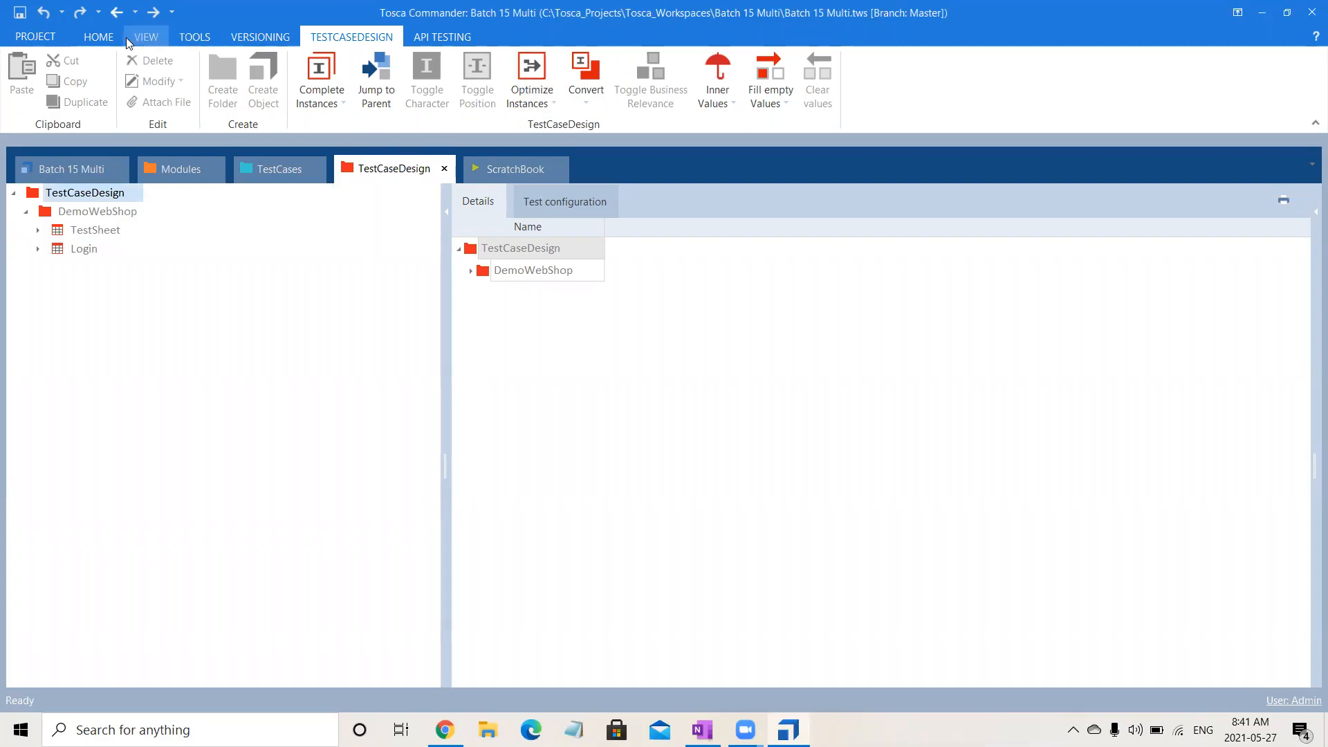
left_click(99, 37)
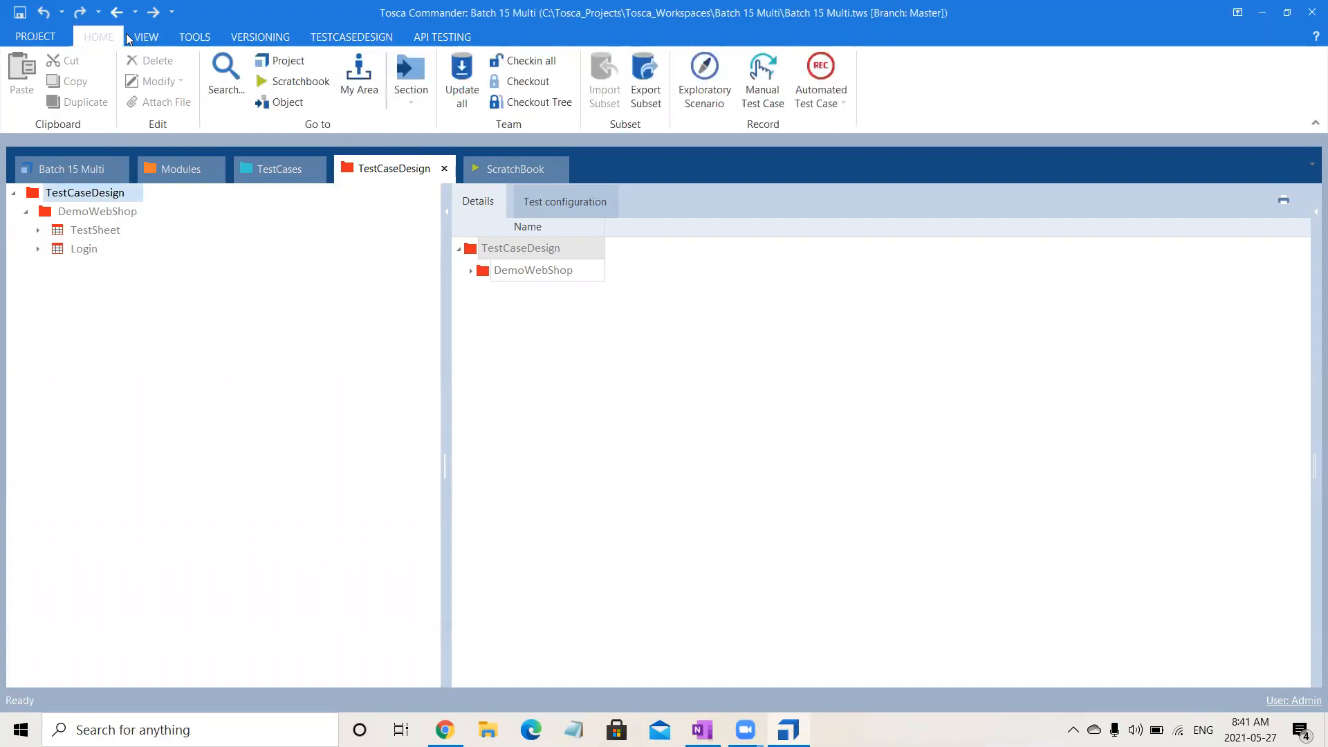
left_click(529, 102)
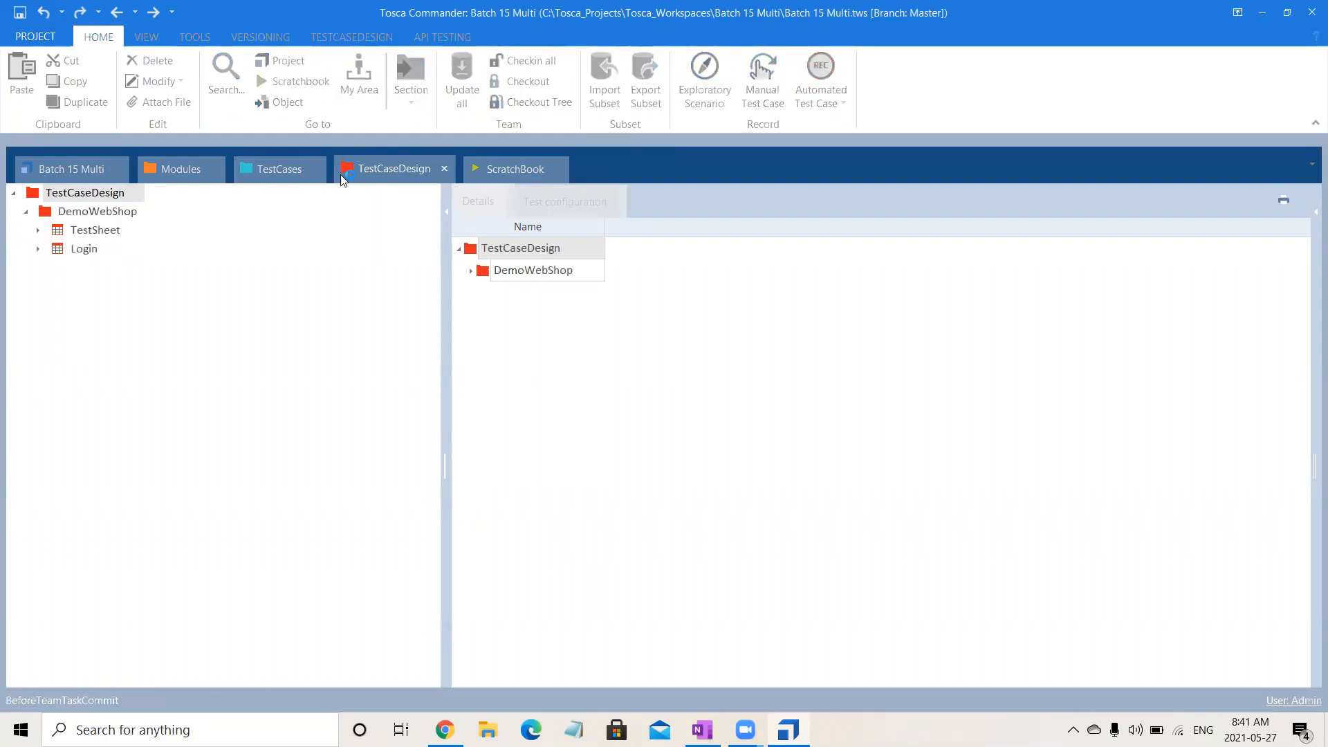
Check out the tree of the DemoWebShop folder in the TestCases section.
left_click(274, 172)
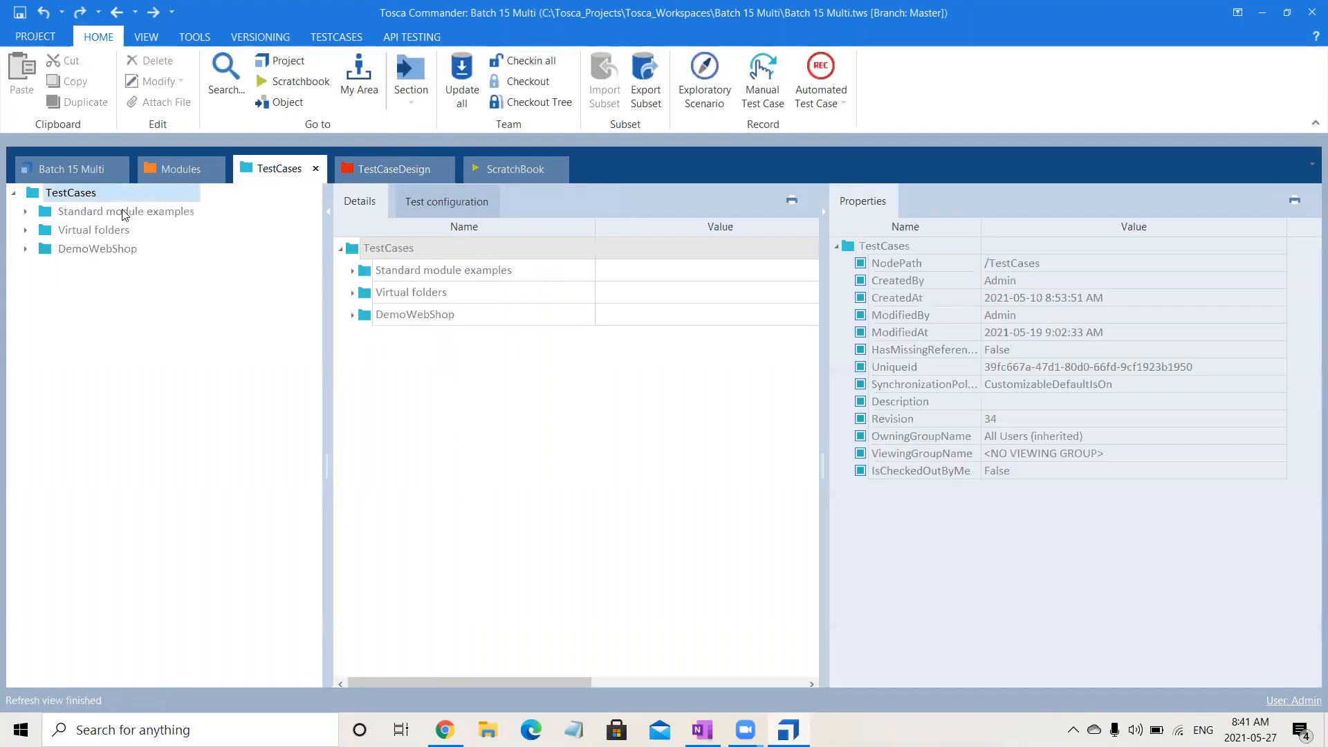
left_click(117, 253)
left_click(515, 102)
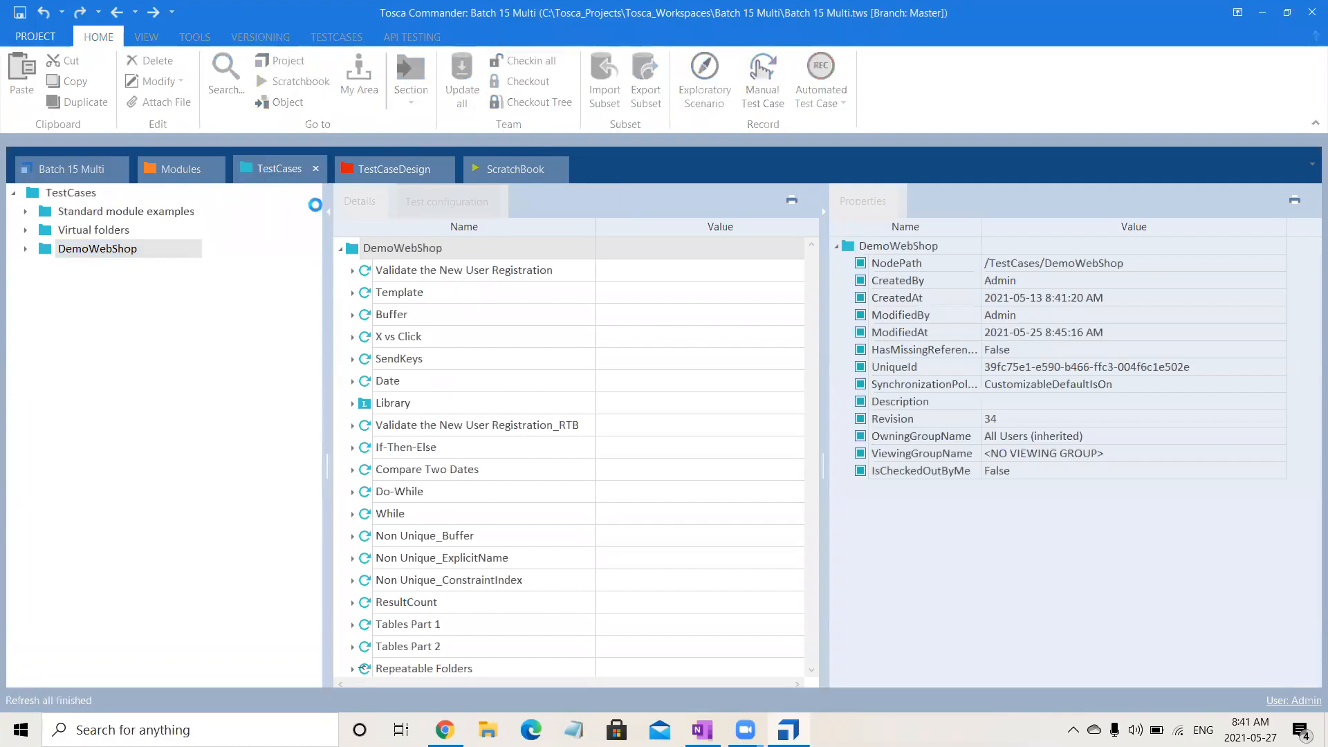
Open the Login test sheet in TestCaseDesign and fully expand it to examine its instances and attribute values.
left_click(392, 174)
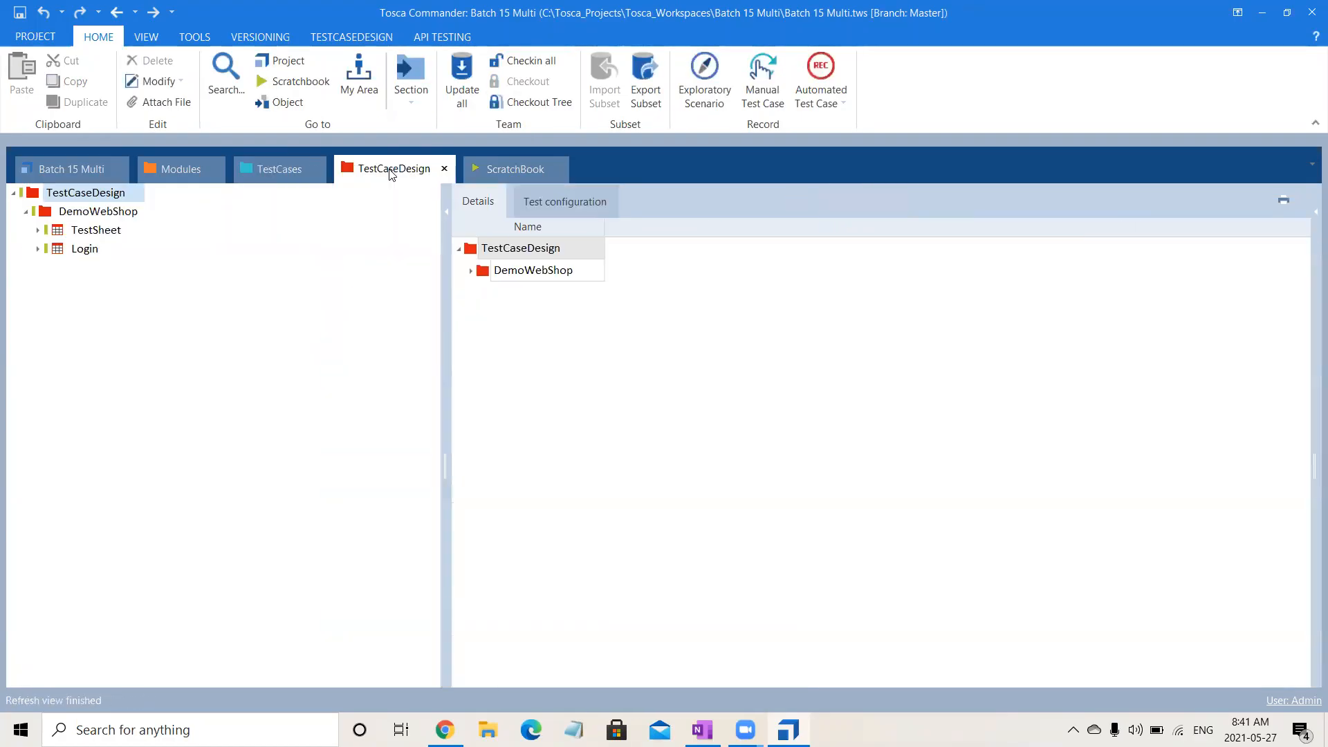
left_click(38, 250)
left_click(75, 255)
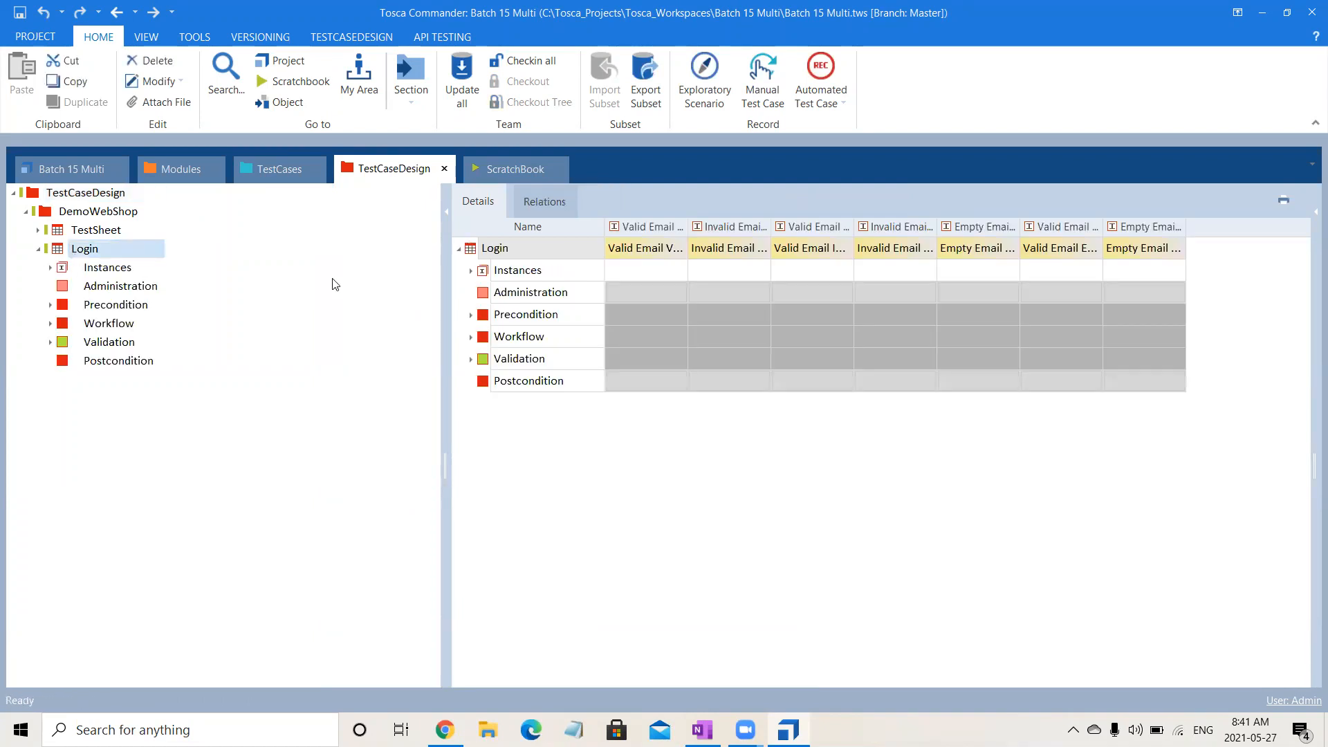
left_click(548, 245)
left_click(548, 245)
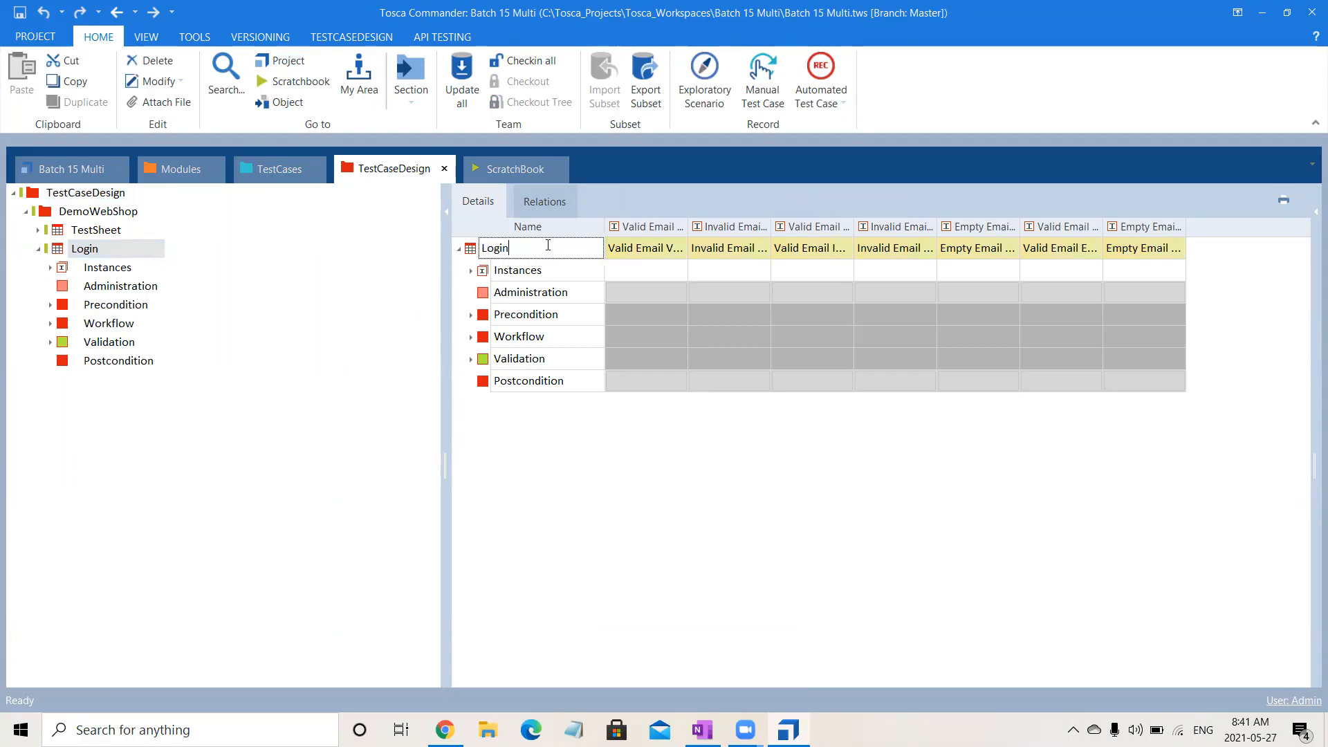
right_click(549, 247)
left_click(470, 257)
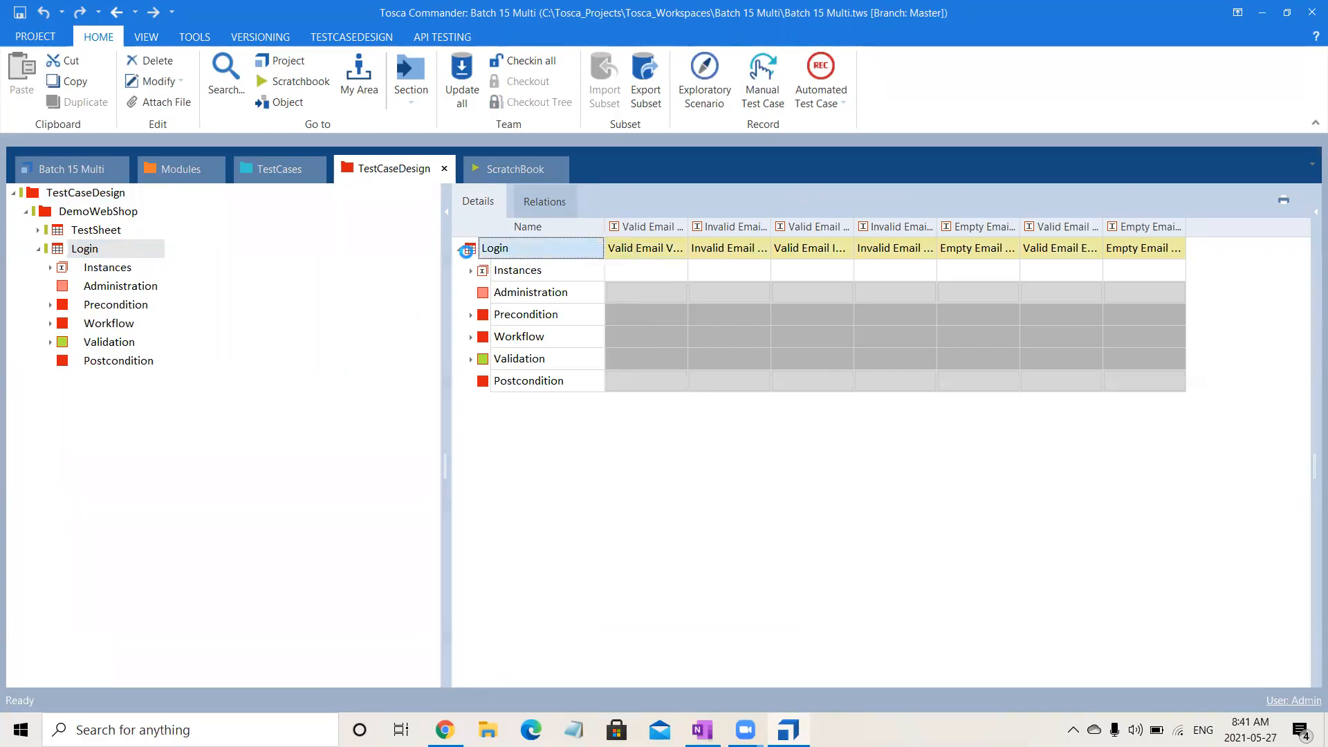
right_click(470, 254)
left_click(603, 214)
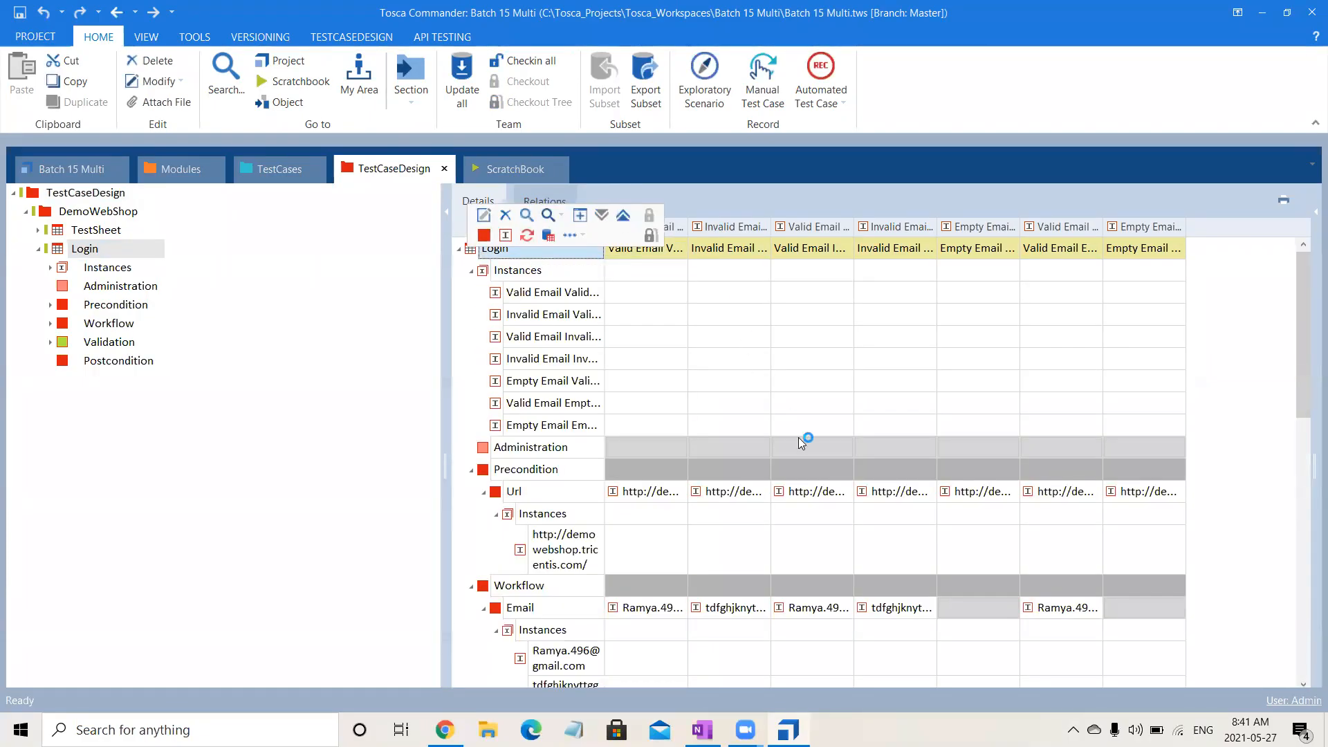
mouse_move(1306, 374)
left_mouse_down()
mouse_move(1307, 636)
mouse_move(1309, 368)
left_mouse_up()
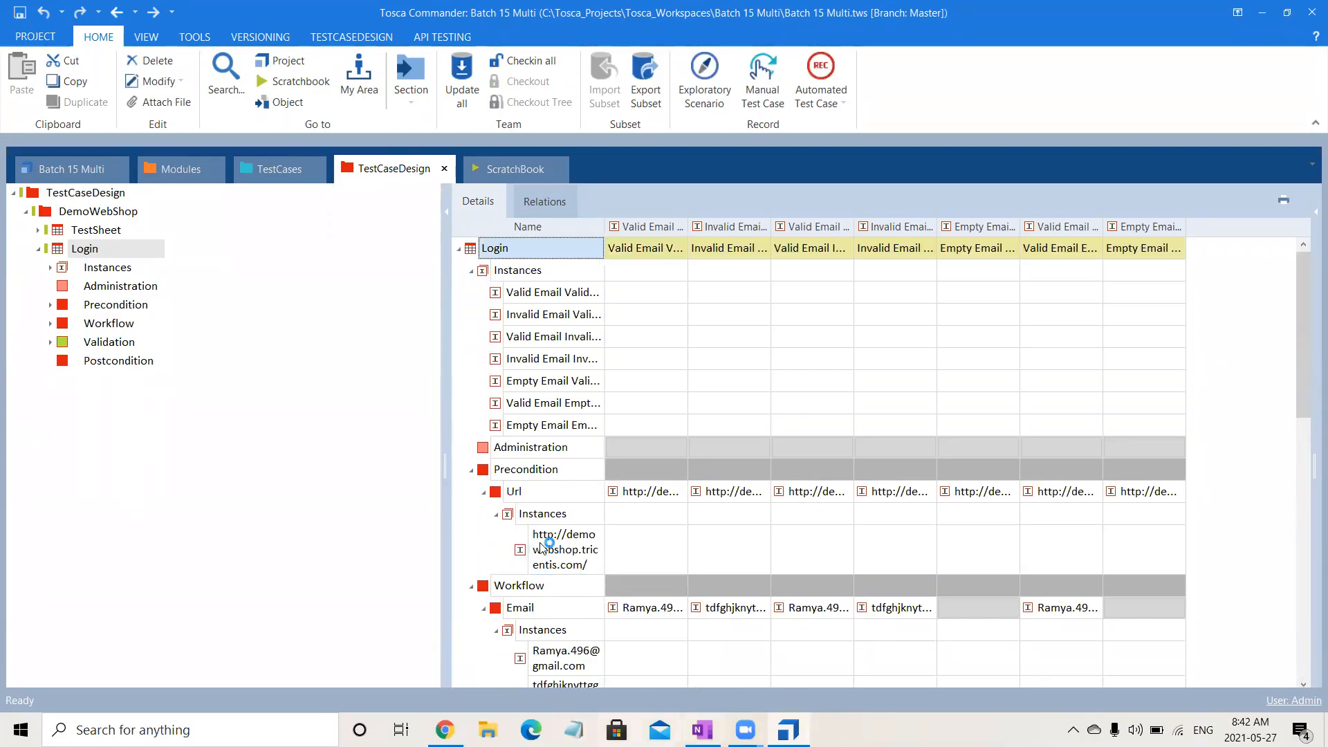
Link the Login test sheet to the Validate User Login template in the DemoWebShop test case folder.
left_click(279, 171)
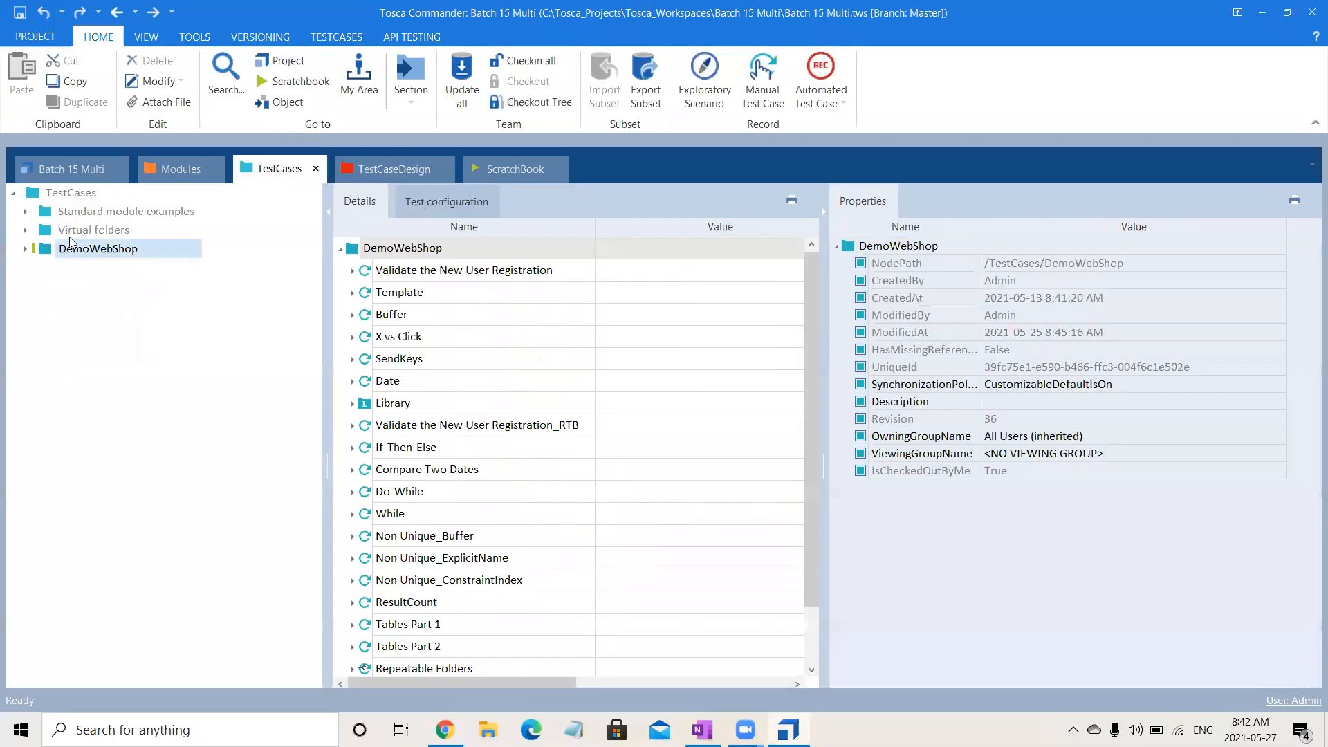
left_click(25, 249)
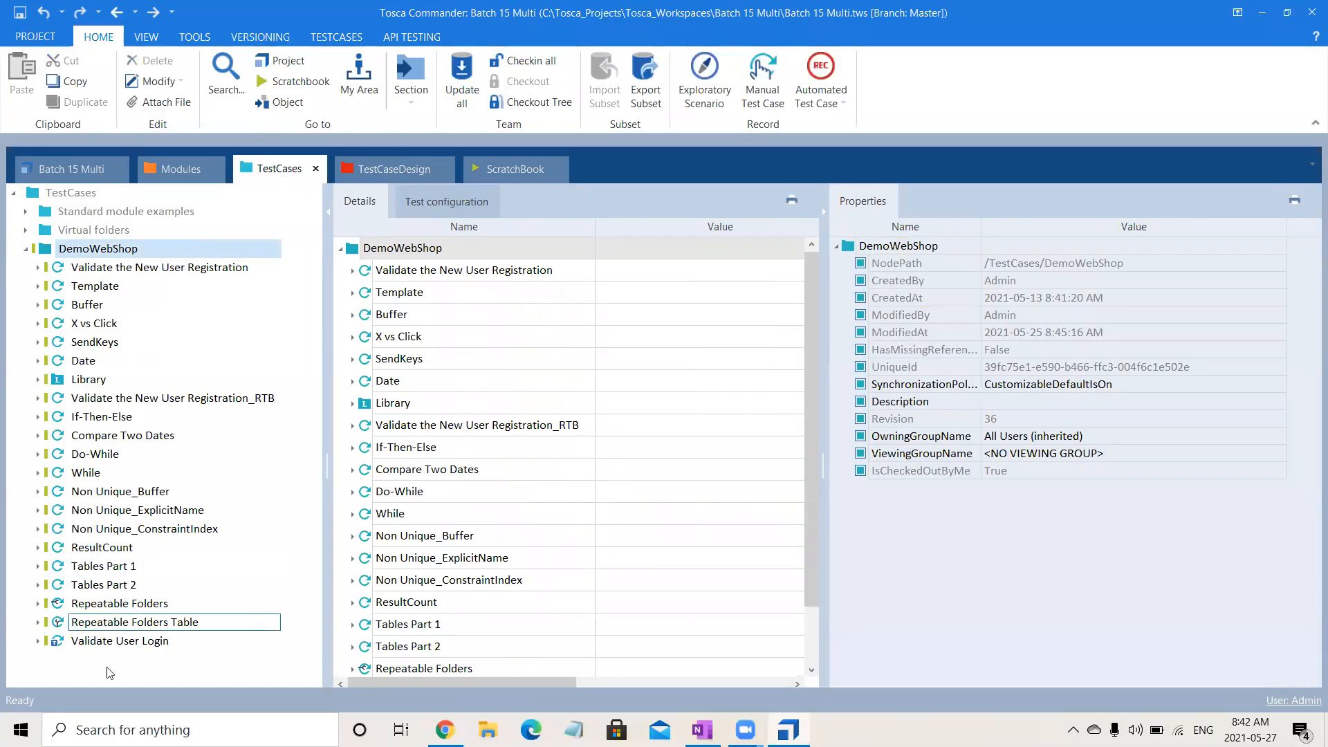
left_click(147, 642)
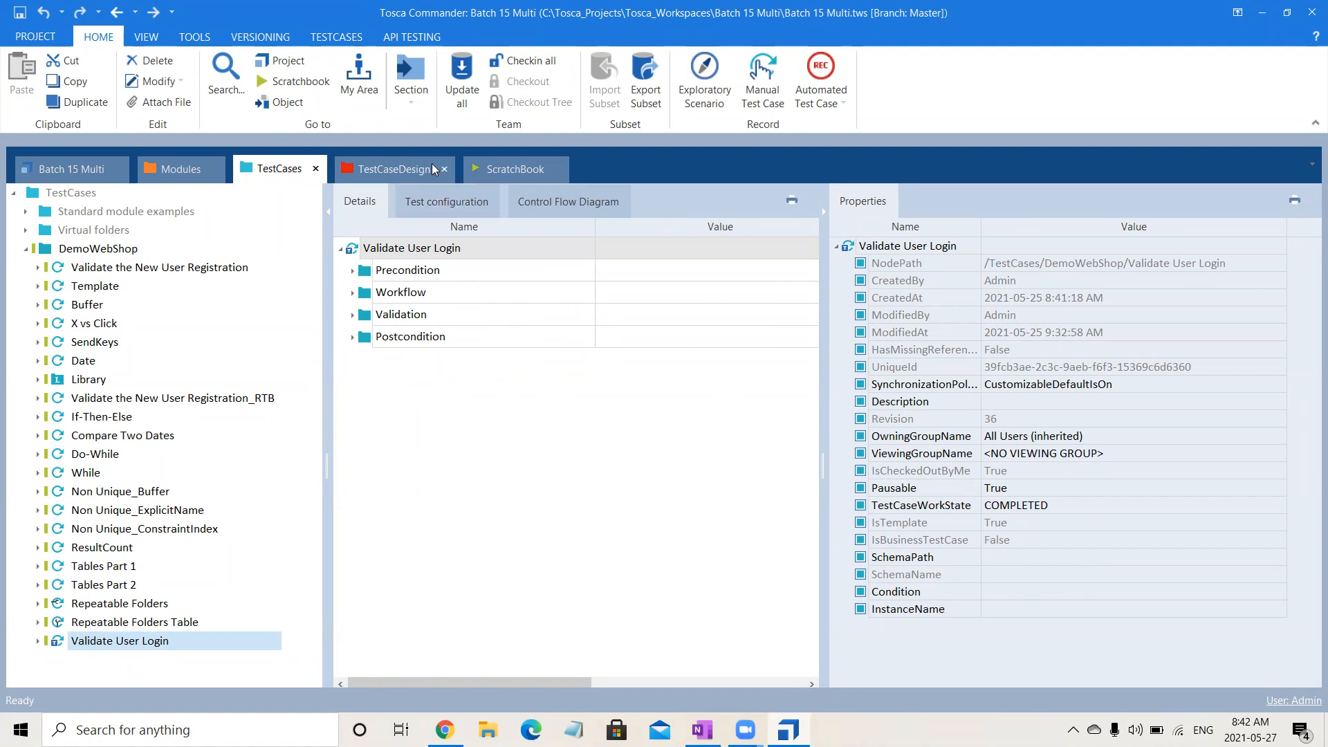
left_click(380, 170)
left_click(90, 248)
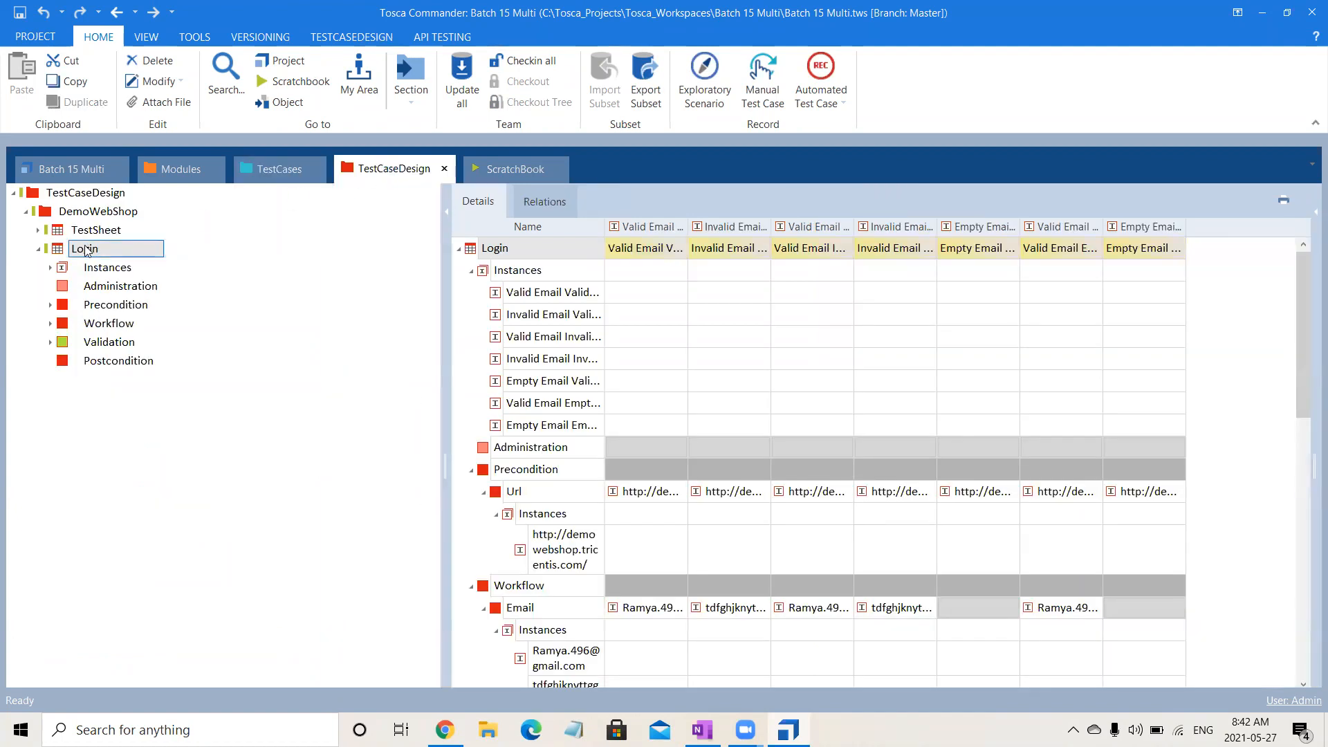
left_click_drag(86, 251, 407, 252)
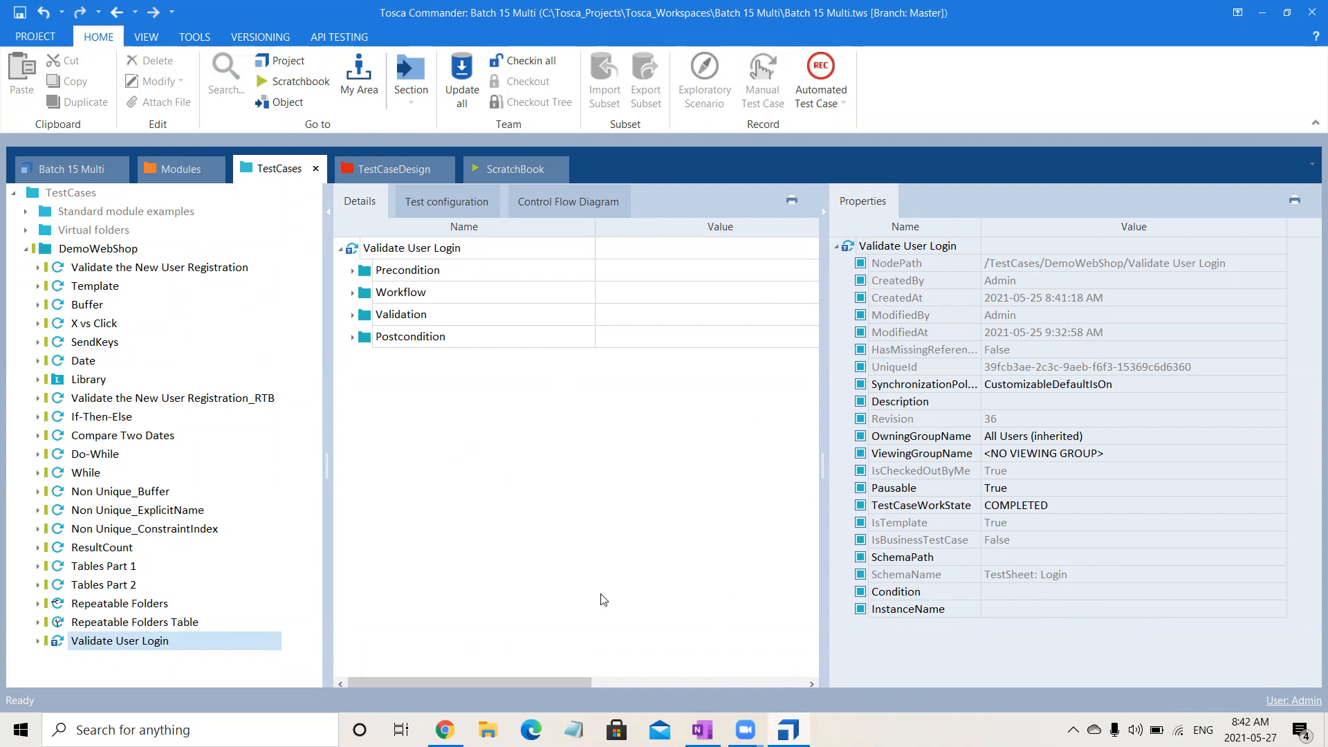
Fully expand the Validate User Login template and hide its properties to examine the values of its test steps.
left_click(456, 254)
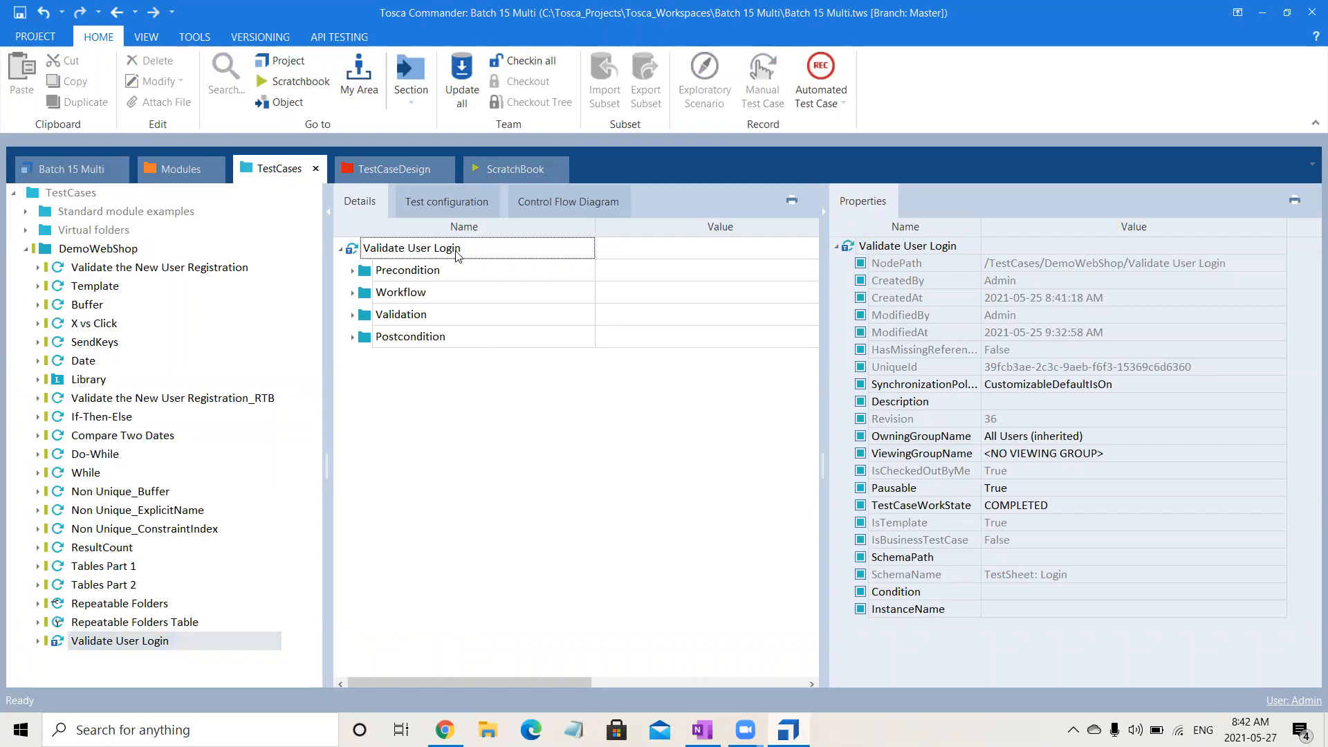
right_click(457, 255)
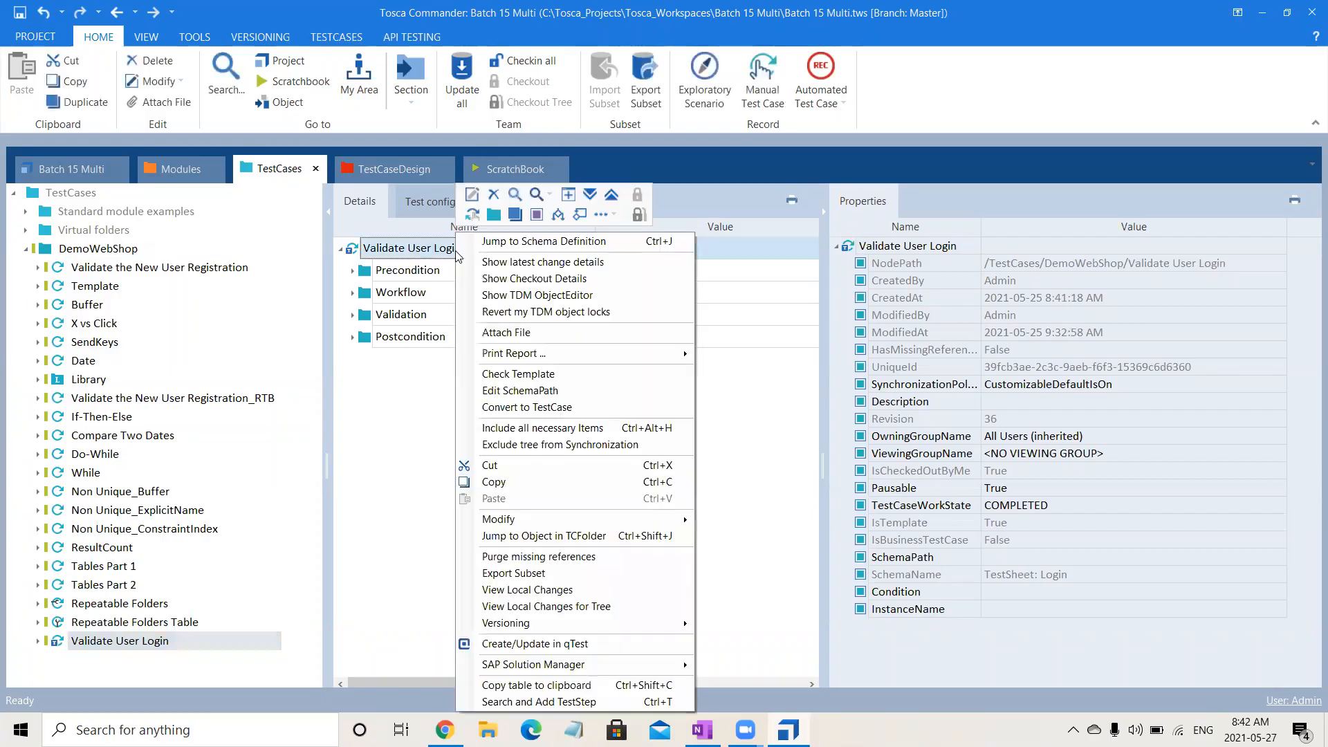
left_click(588, 196)
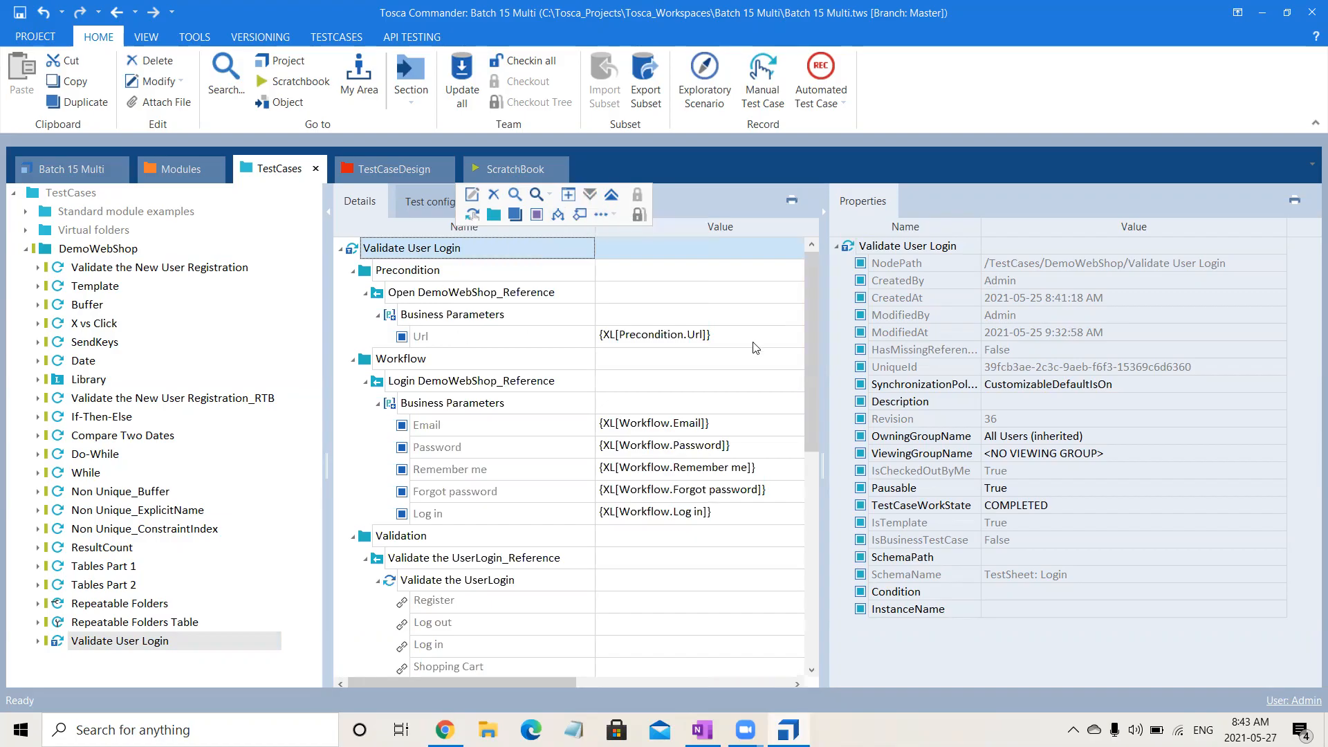
left_click(823, 213)
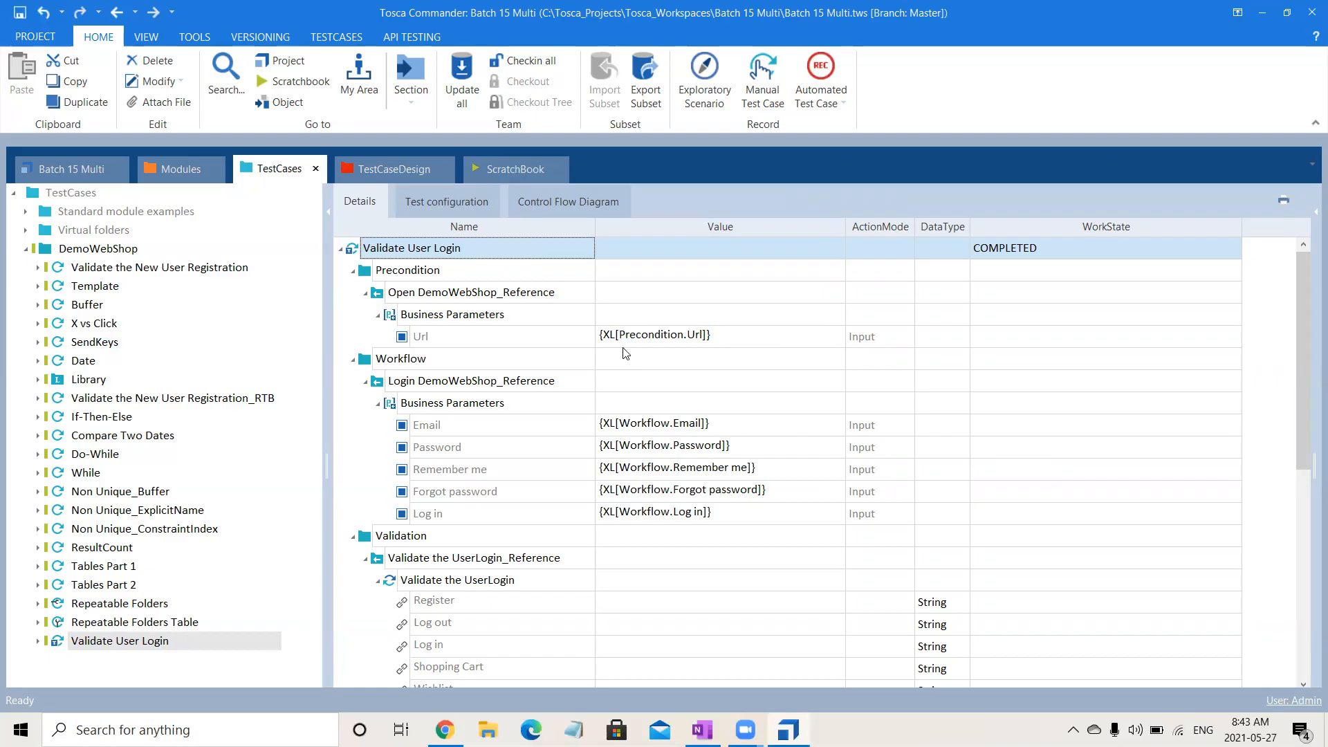
Collapse the six library references under the Precondition, Workflow, Validation and Postcondition folders of Validate User Login.
left_click(366, 295)
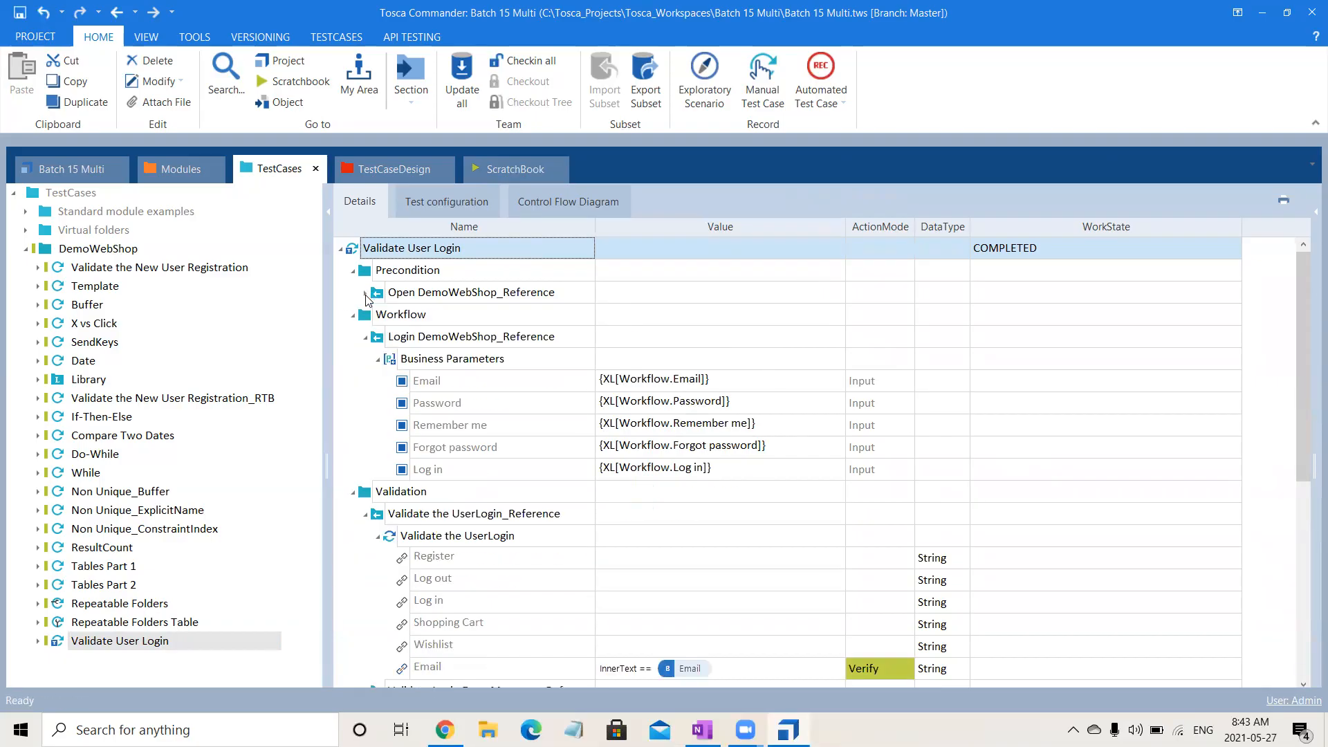
left_click(365, 338)
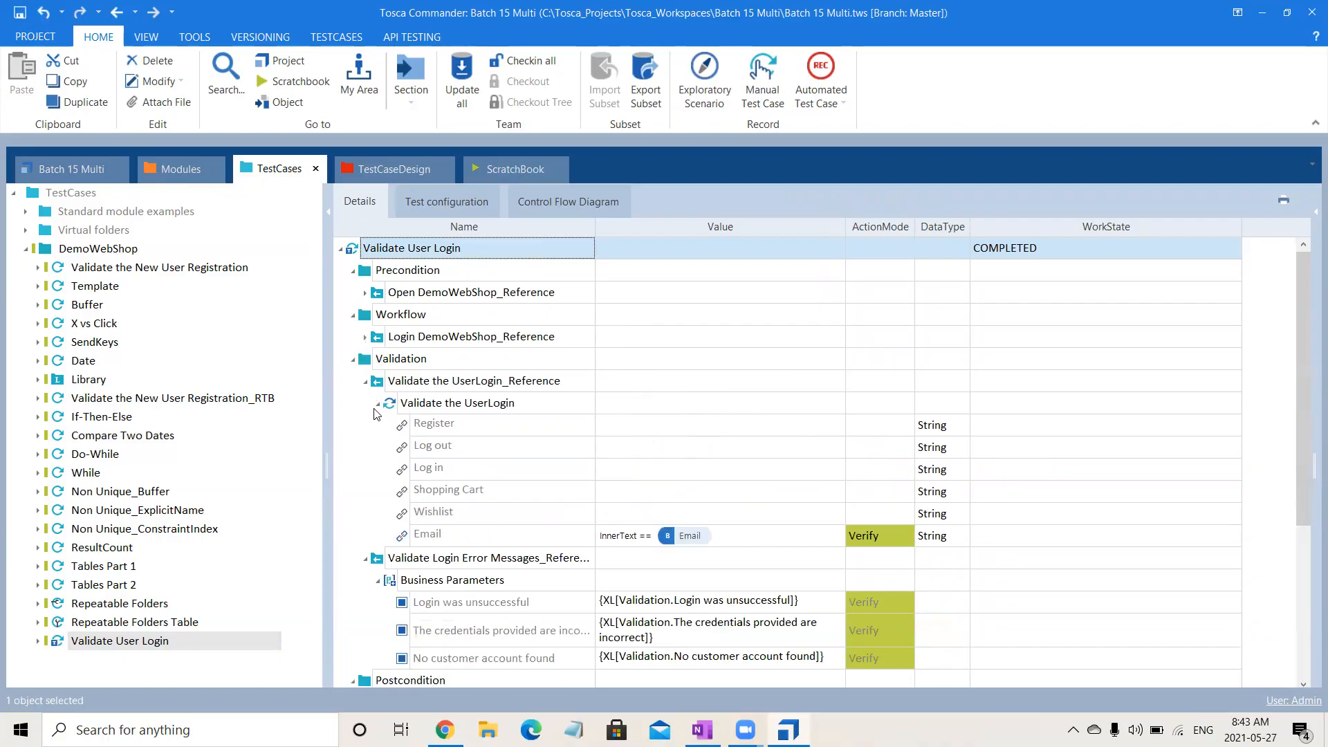
left_click(366, 383)
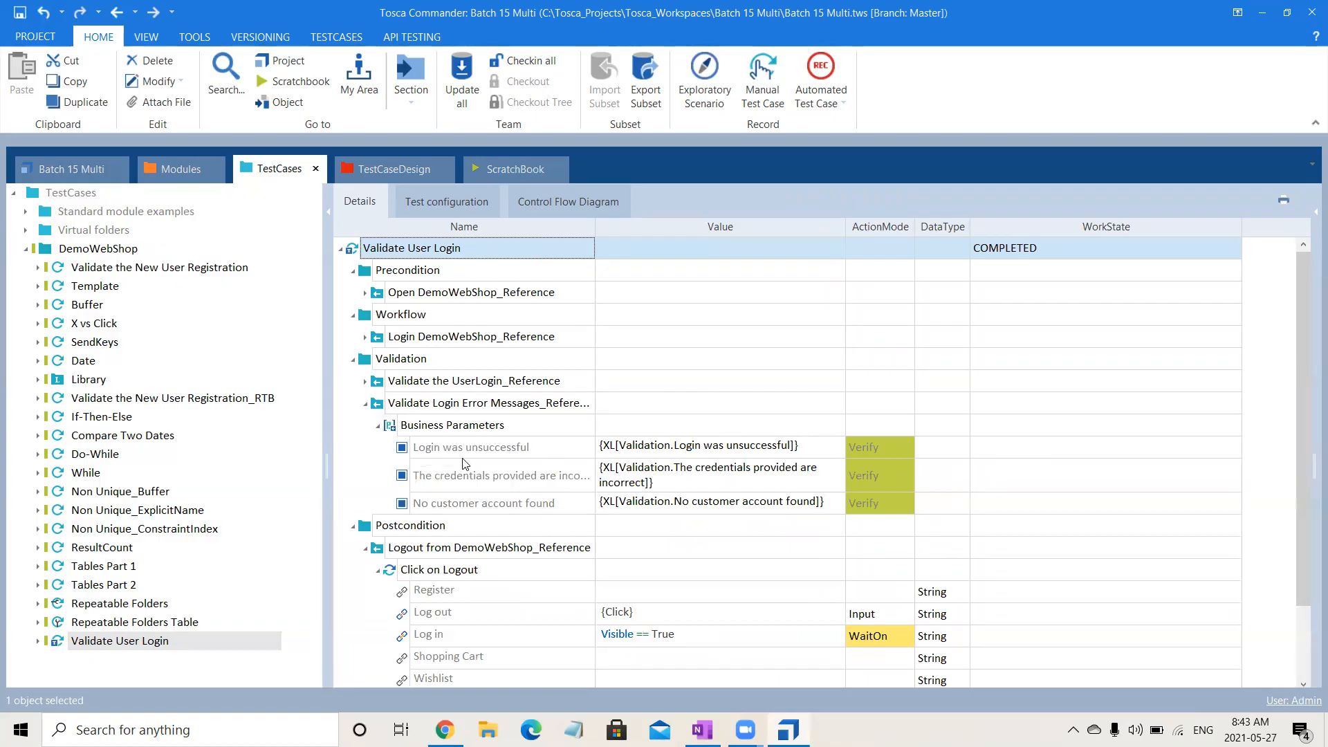
left_click(366, 404)
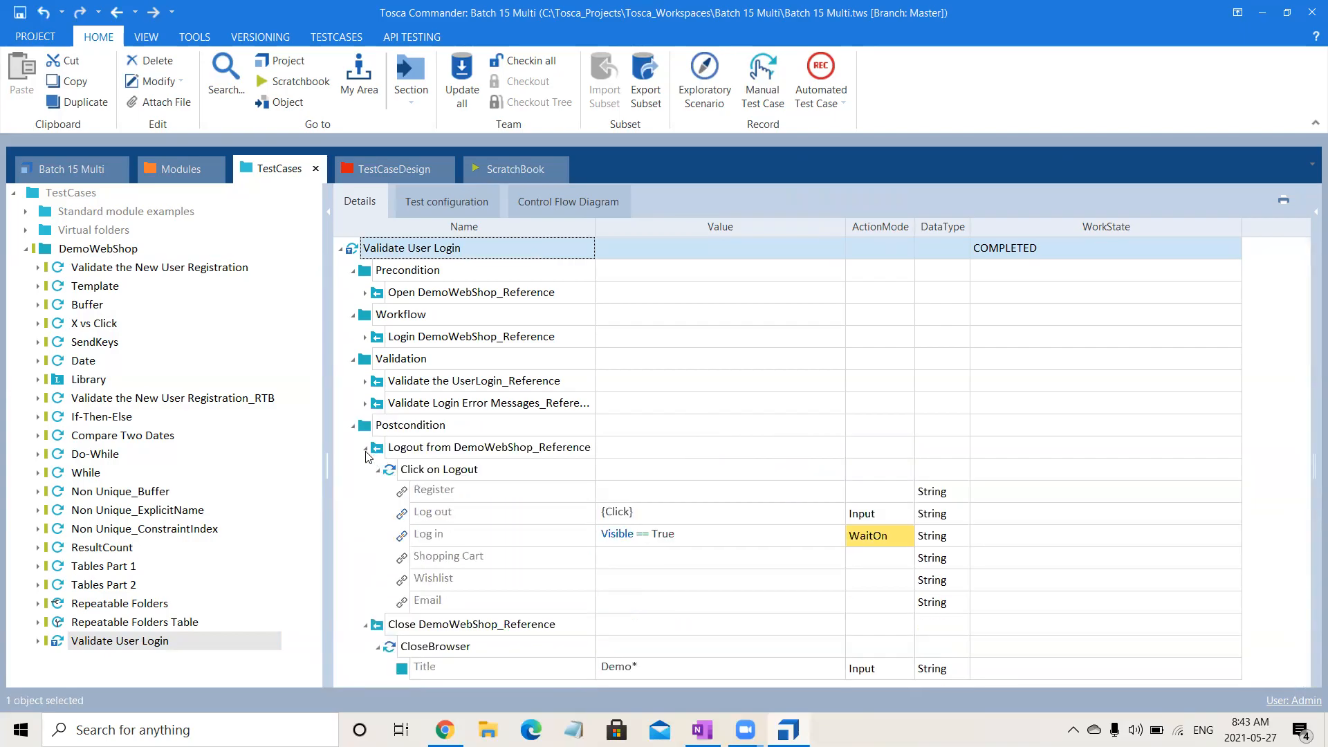
left_click(365, 448)
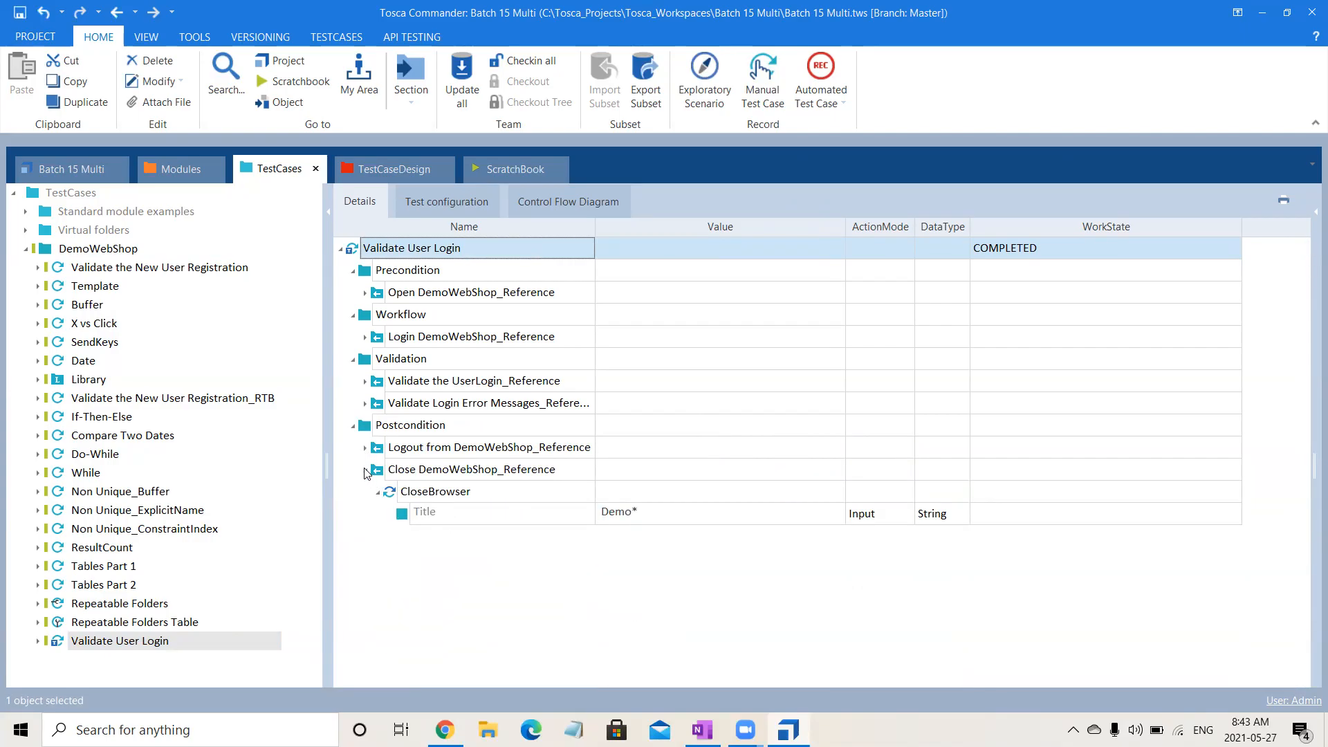
left_click(366, 471)
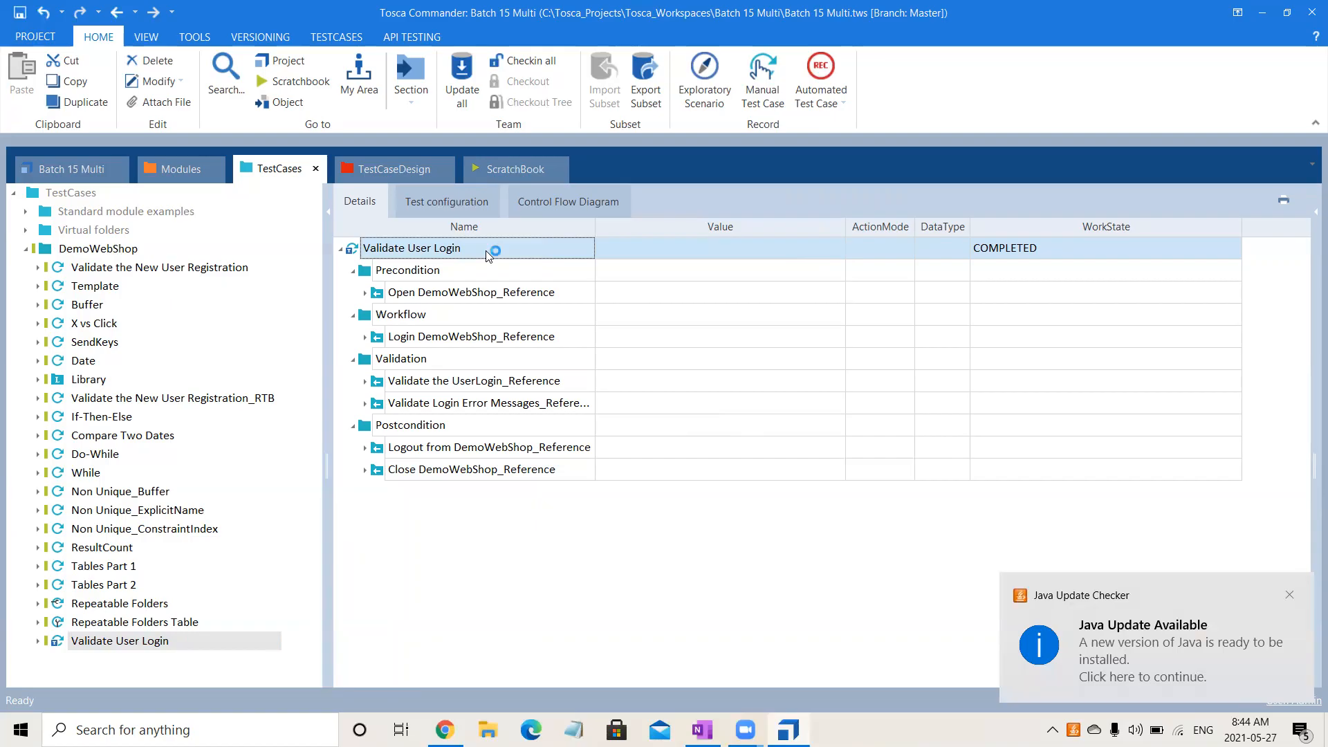
right_click(488, 256)
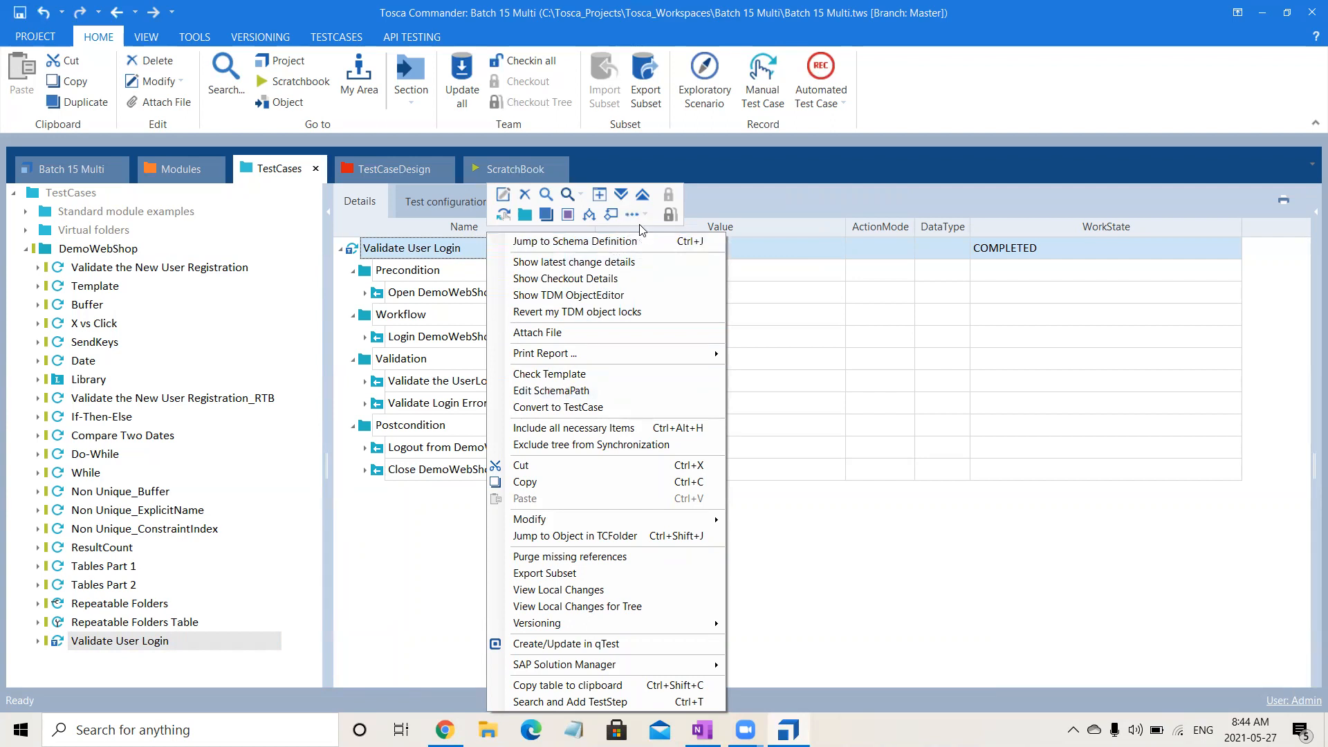
left_click(639, 224)
left_click(644, 216)
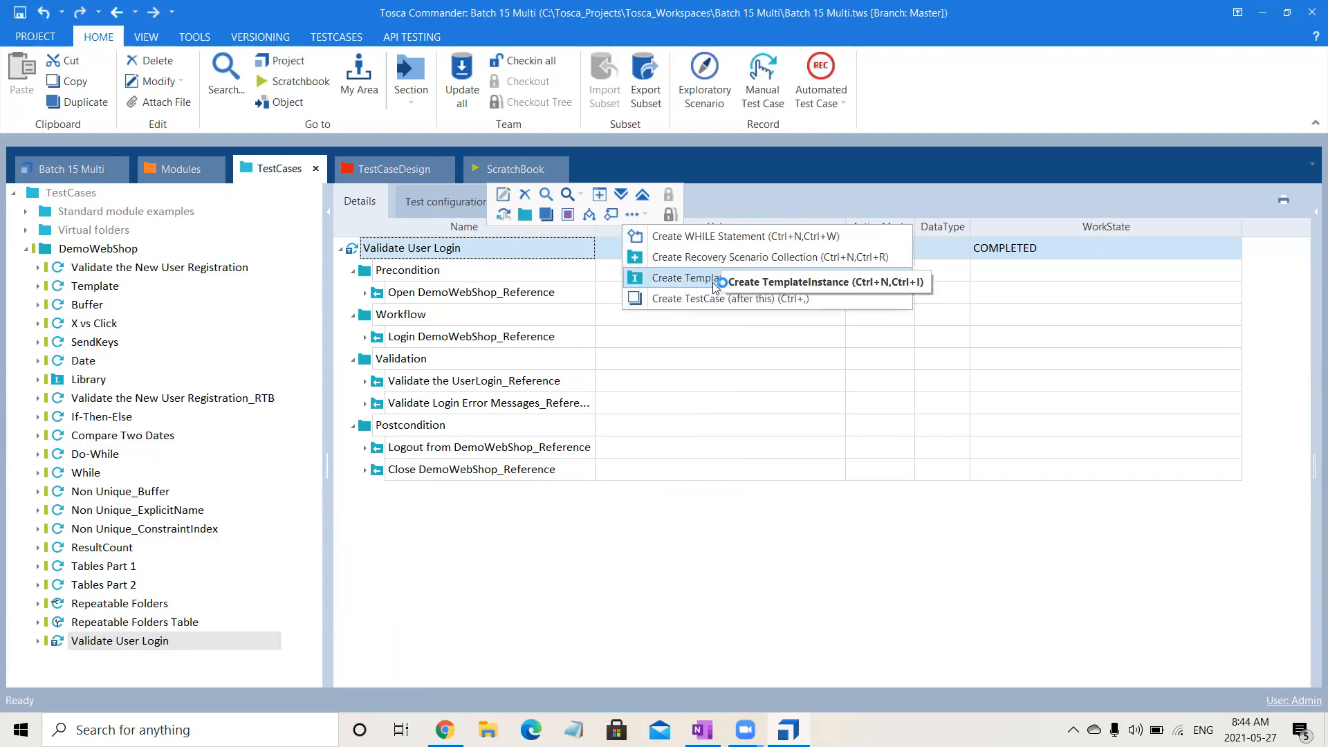
left_click(474, 555)
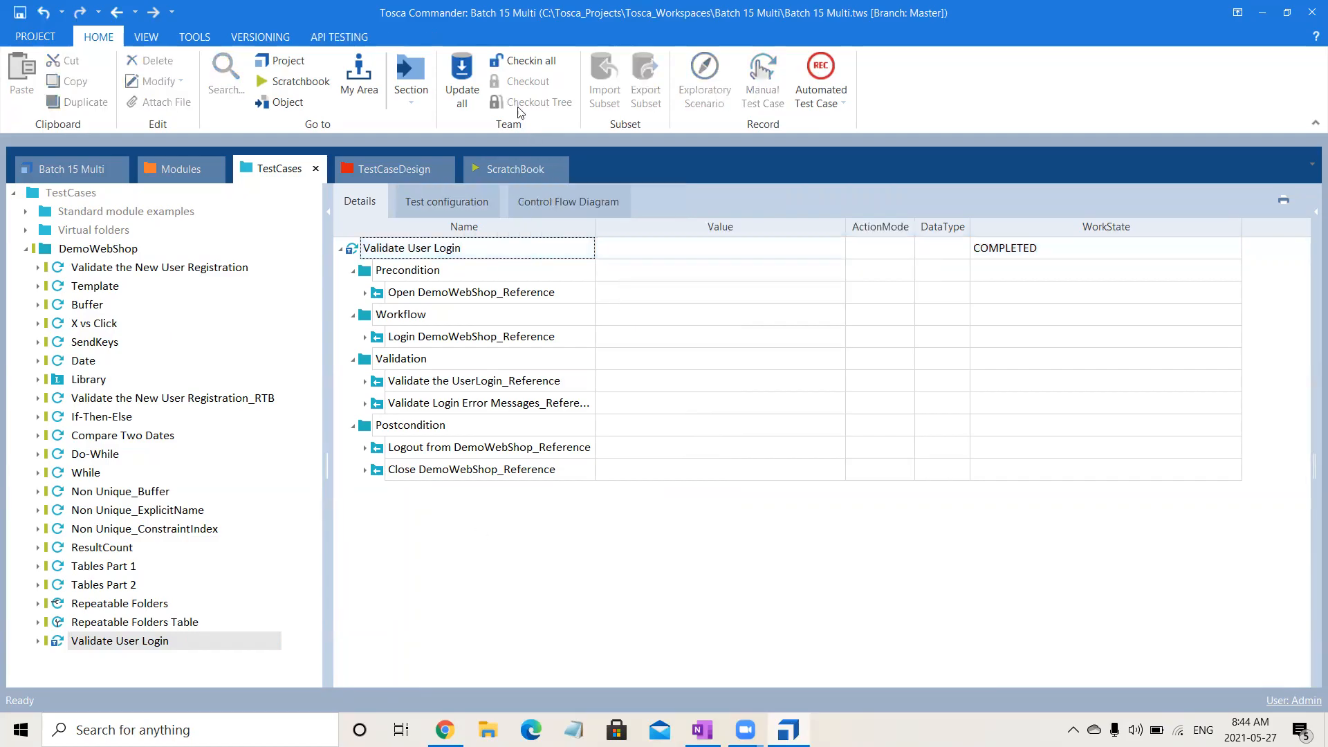
Instantiate the Validate User Login template and confirm starting the instantiation.
left_click(361, 254)
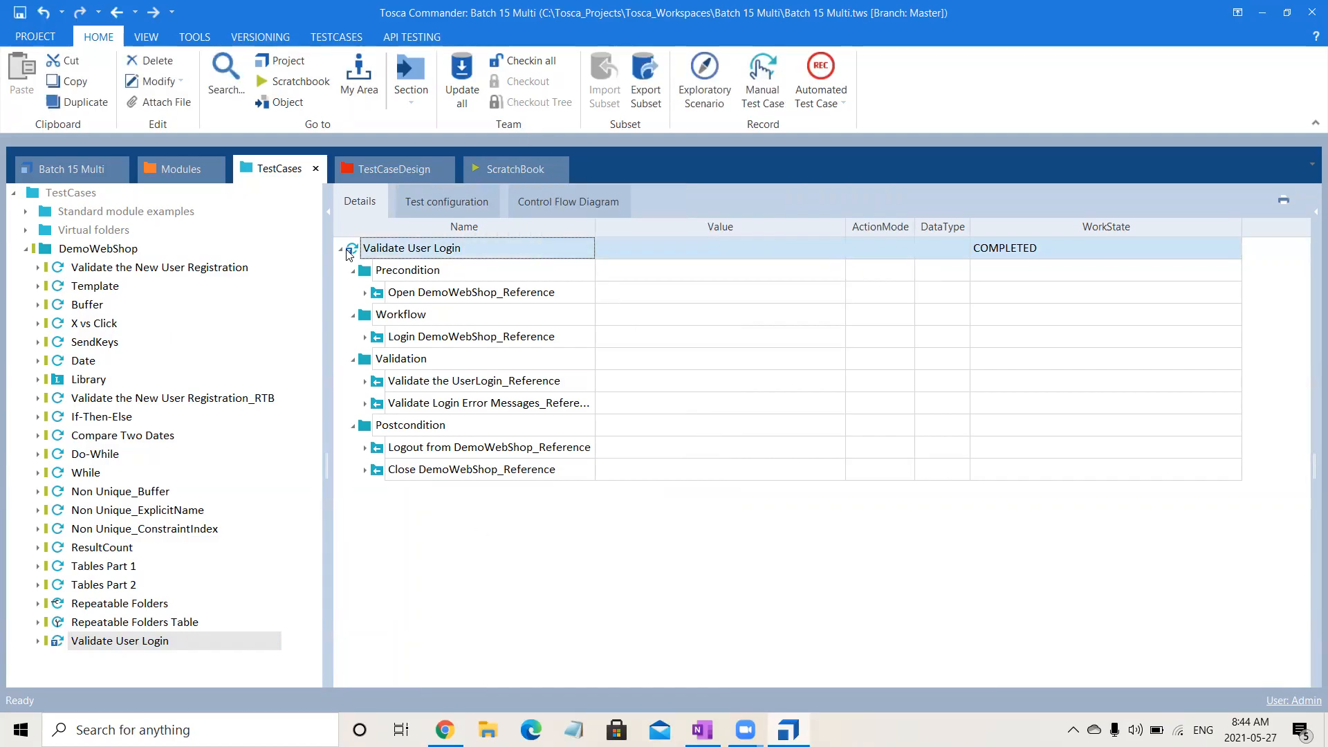
left_click(332, 38)
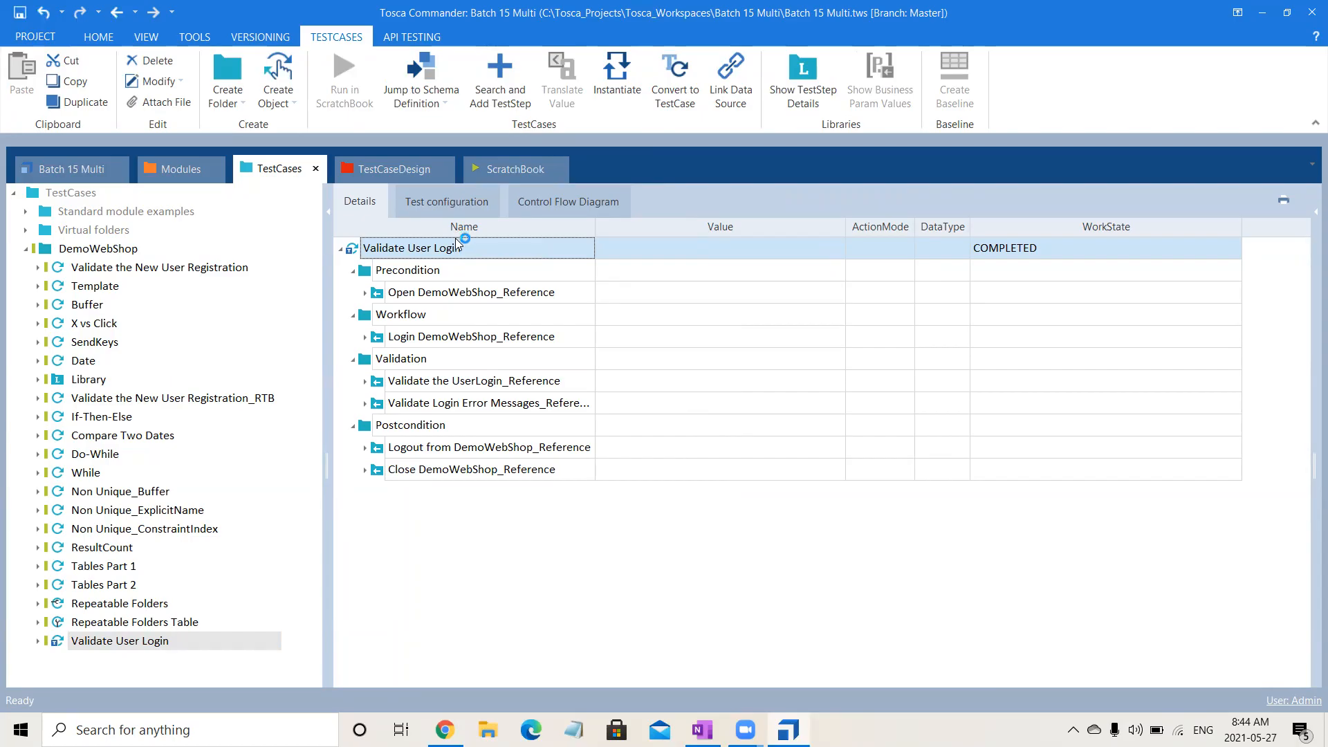
left_click(636, 92)
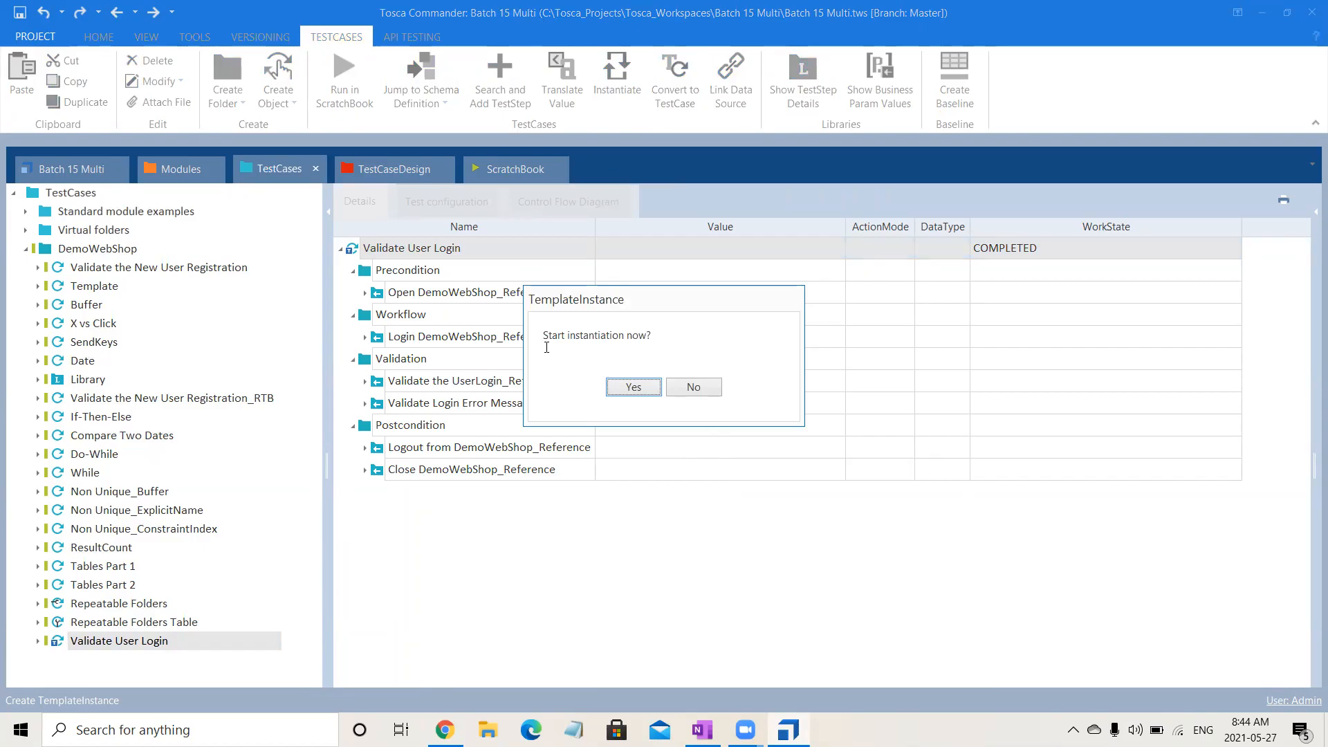
left_click_drag(544, 343, 654, 337)
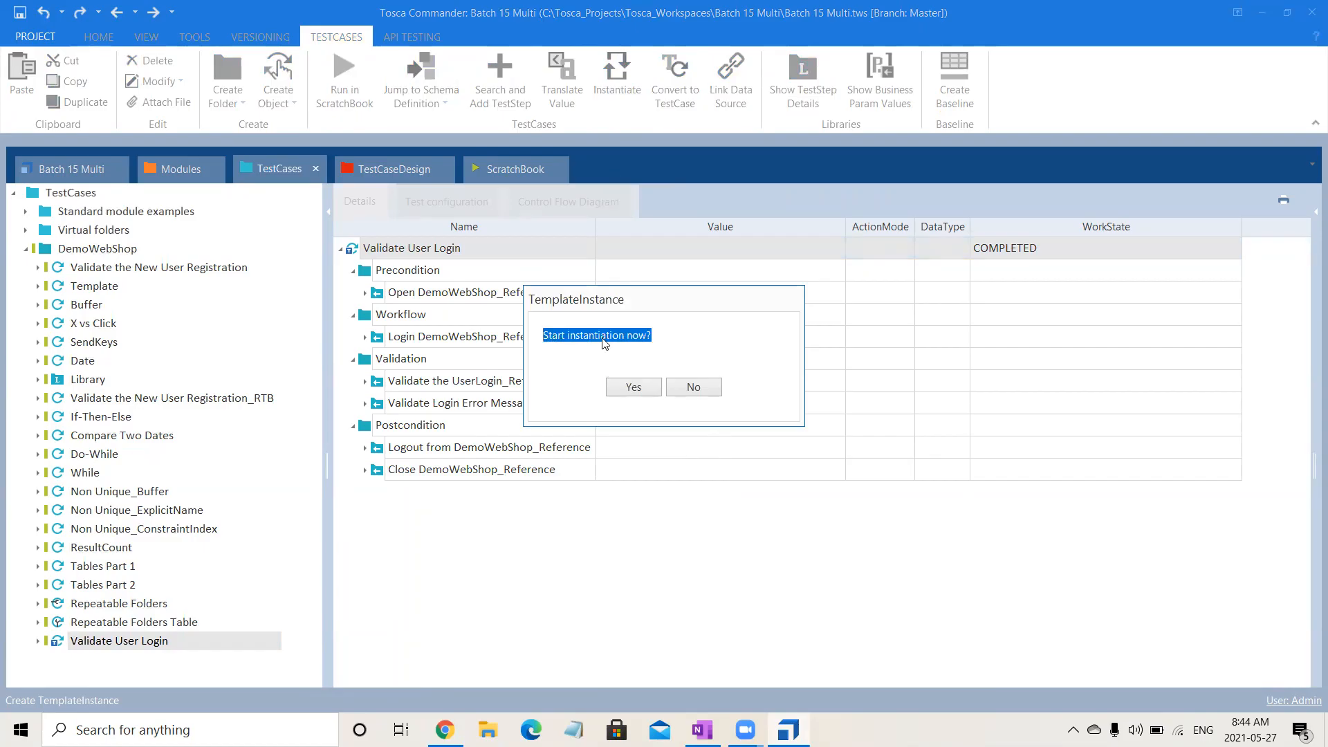
left_click(679, 333)
left_click(623, 388)
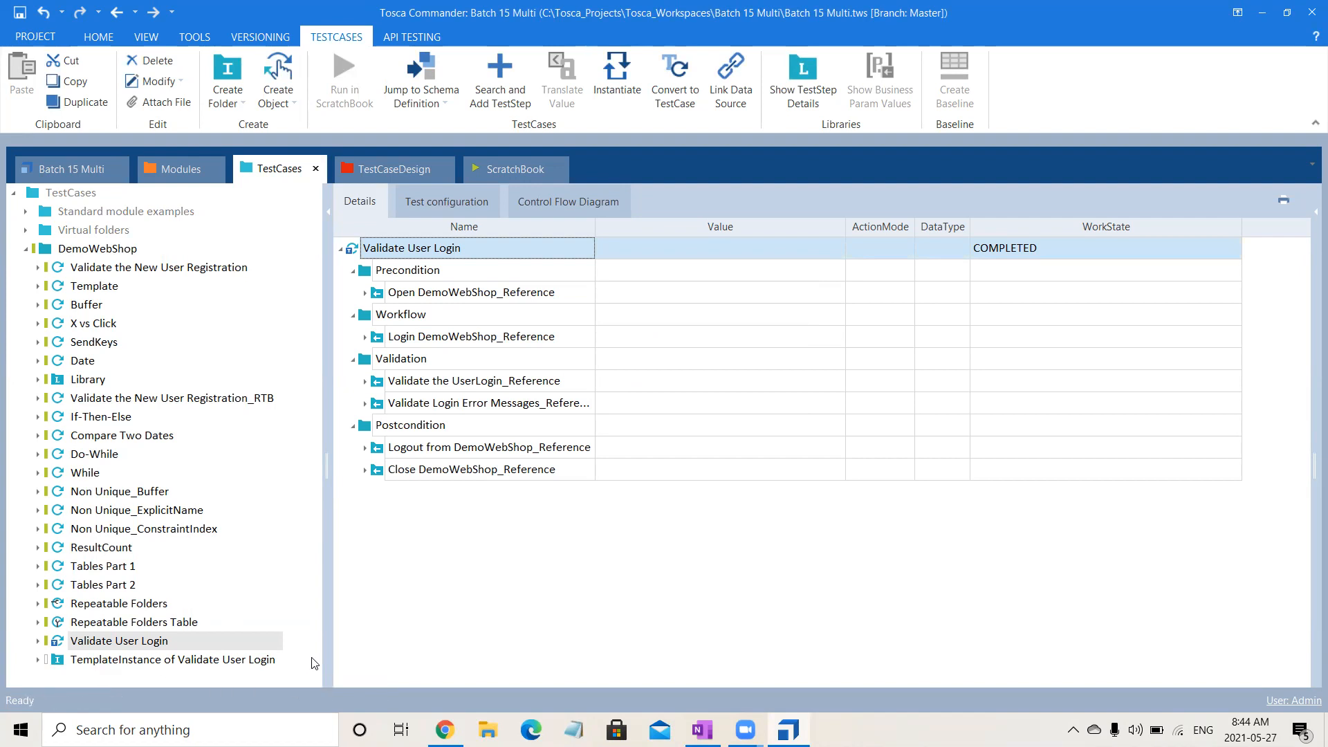
Open the new template instance and expand Valid Email Valid Password to examine its Precondition reference and Workflow login parameters.
left_click(257, 662)
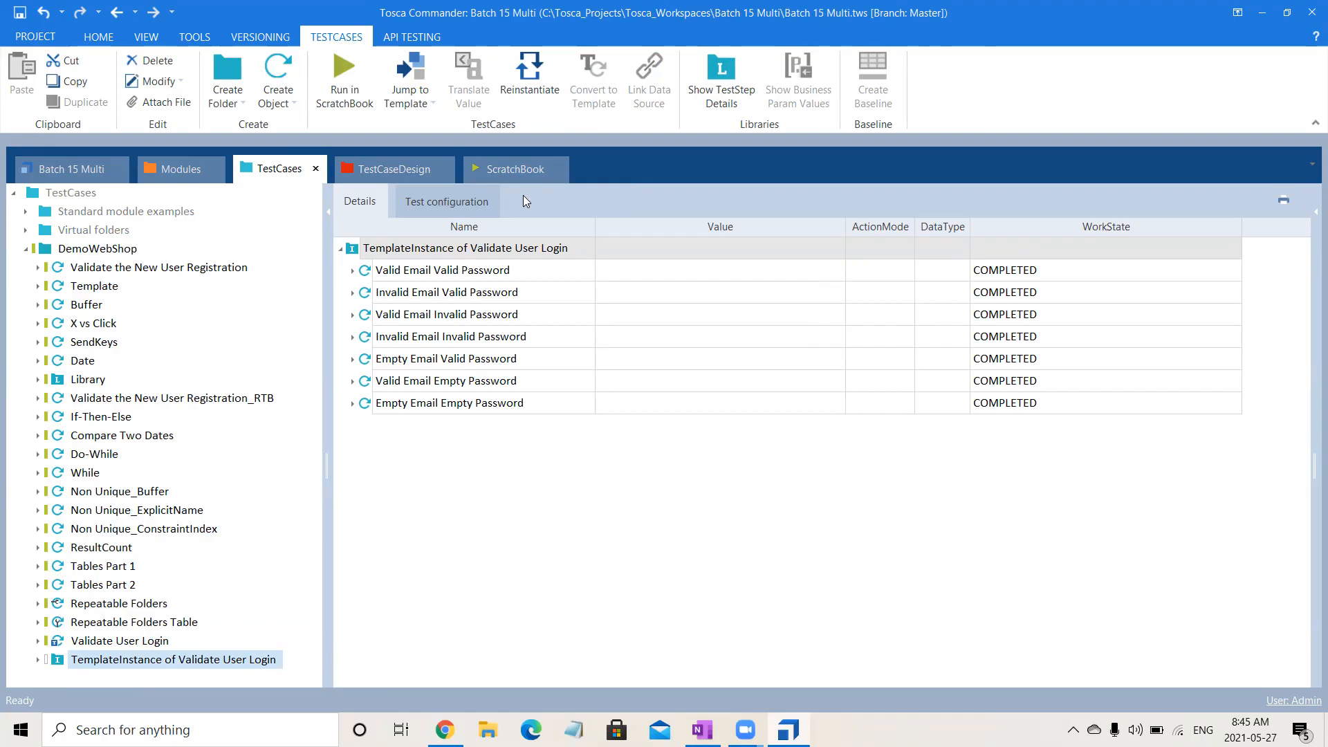
left_click(352, 270)
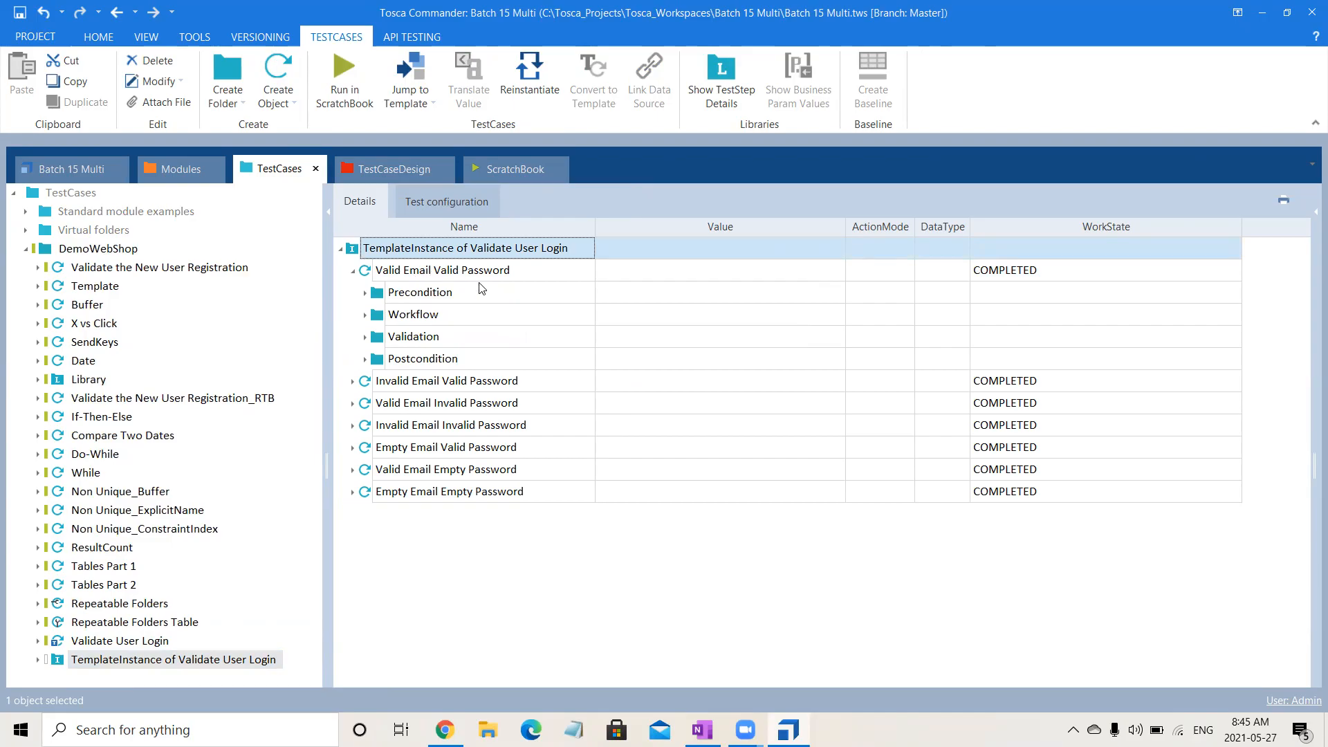
left_click(366, 294)
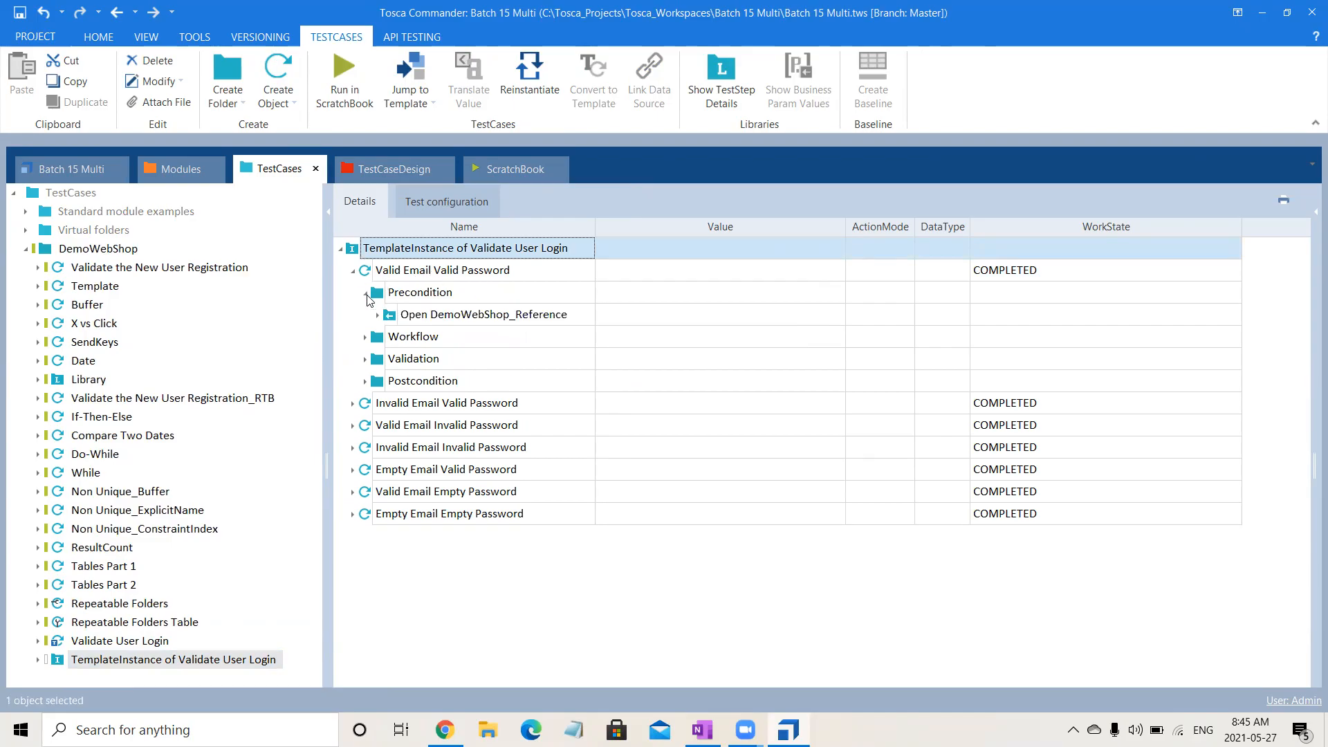
left_click(366, 294)
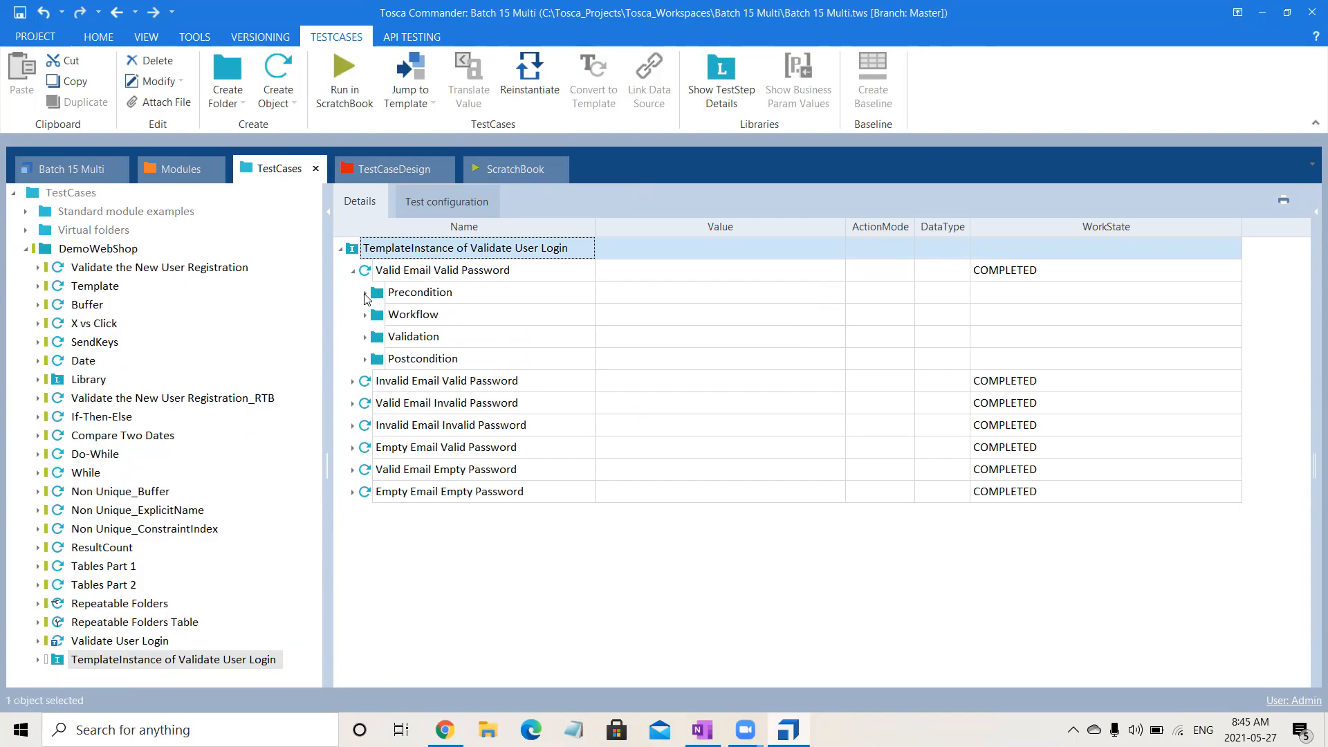
left_click(365, 315)
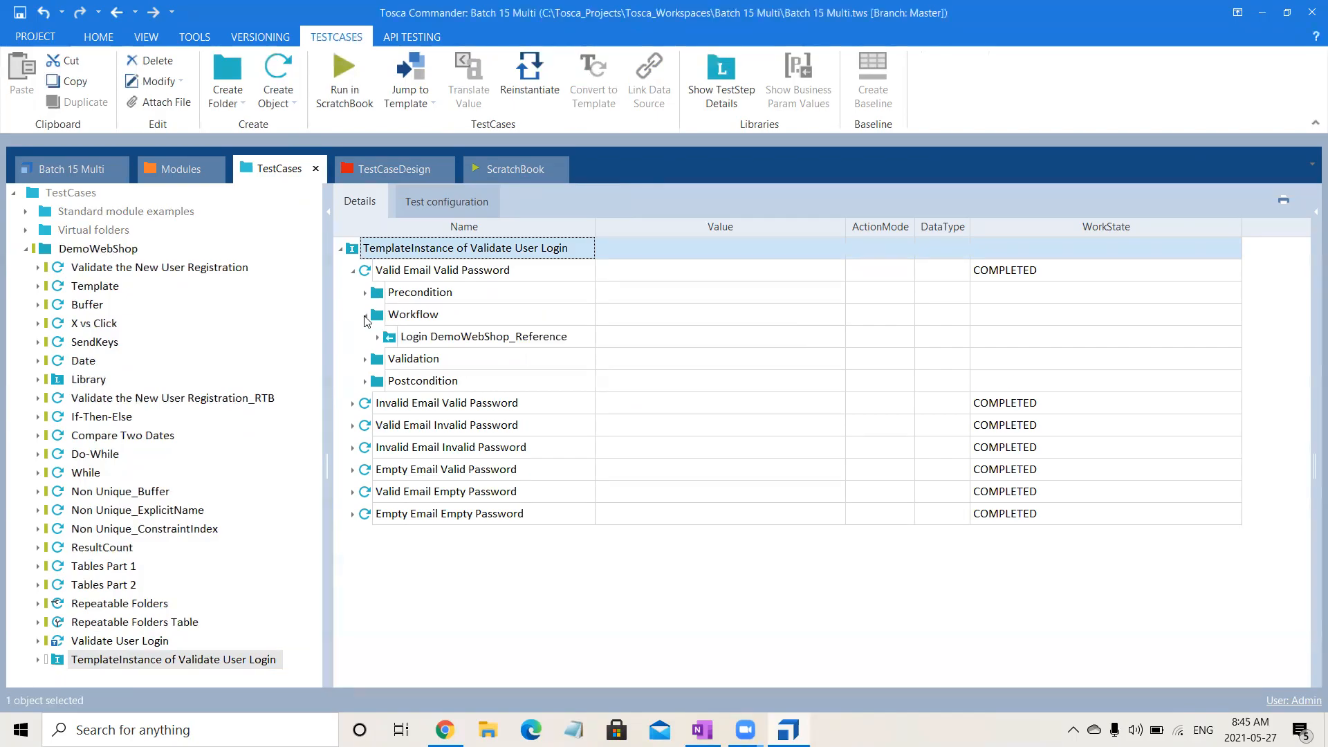
left_click(378, 337)
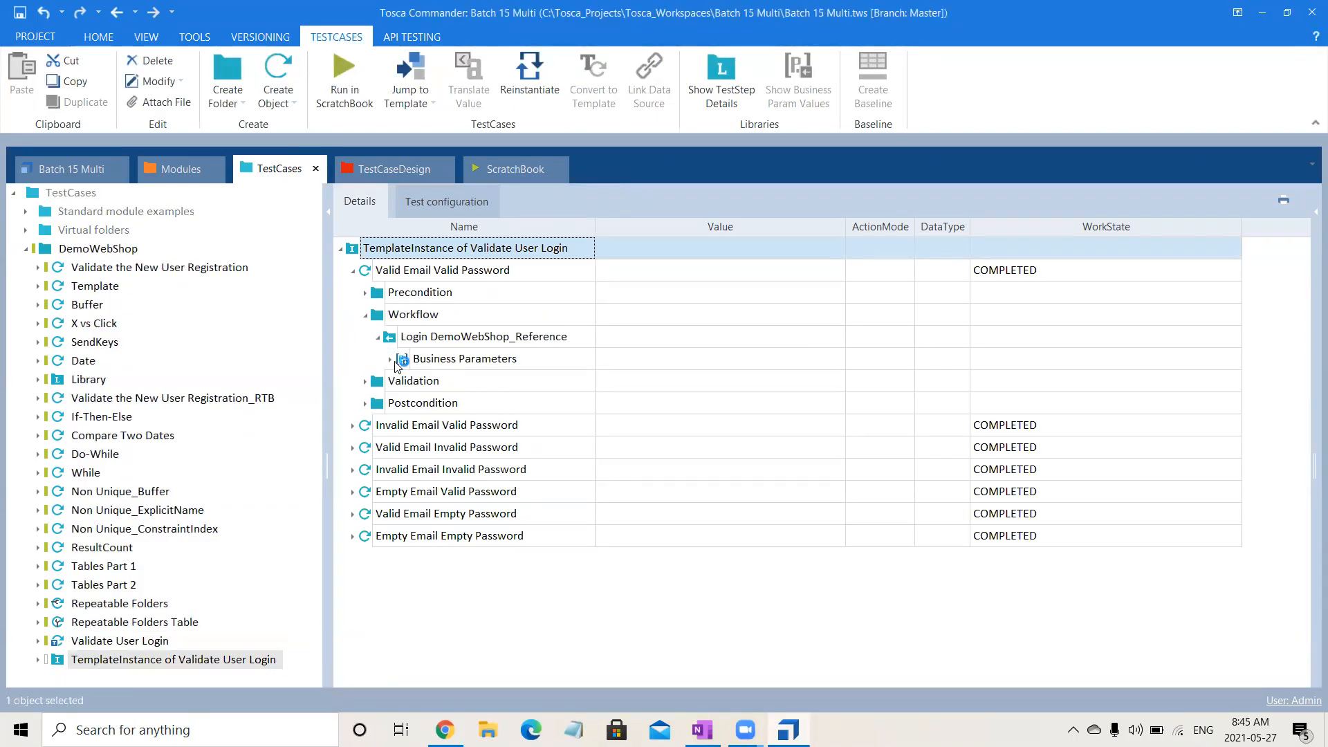
left_click(391, 360)
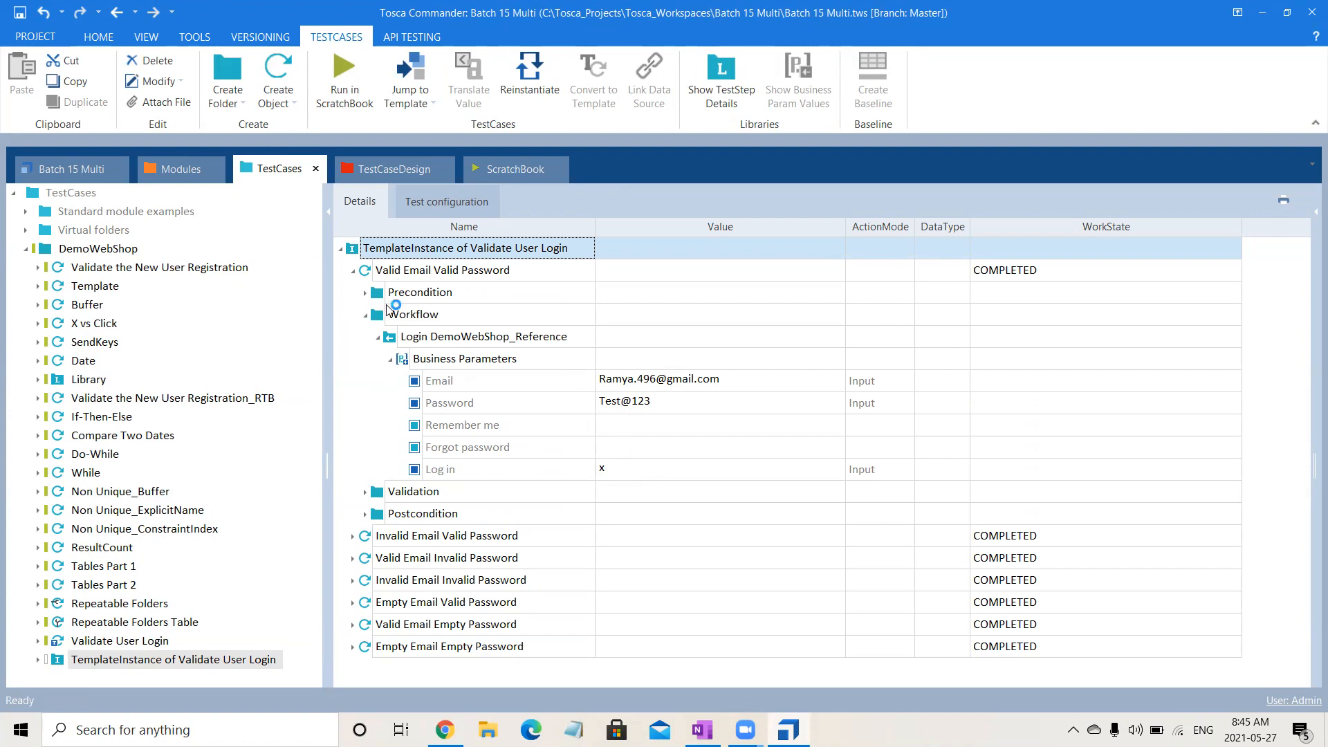
left_click(365, 316)
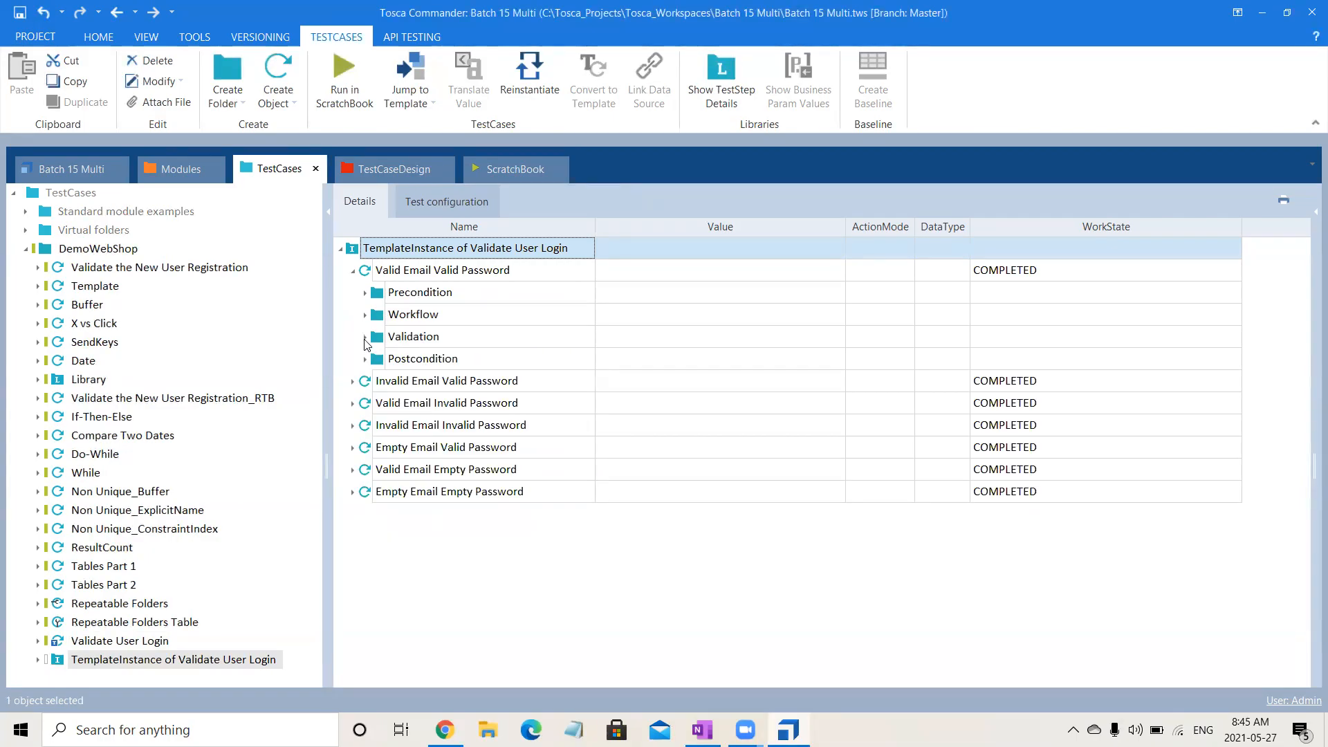
Examine the Validation and Postcondition references of Valid Email Valid Password, and collapse the test case.
left_click(364, 337)
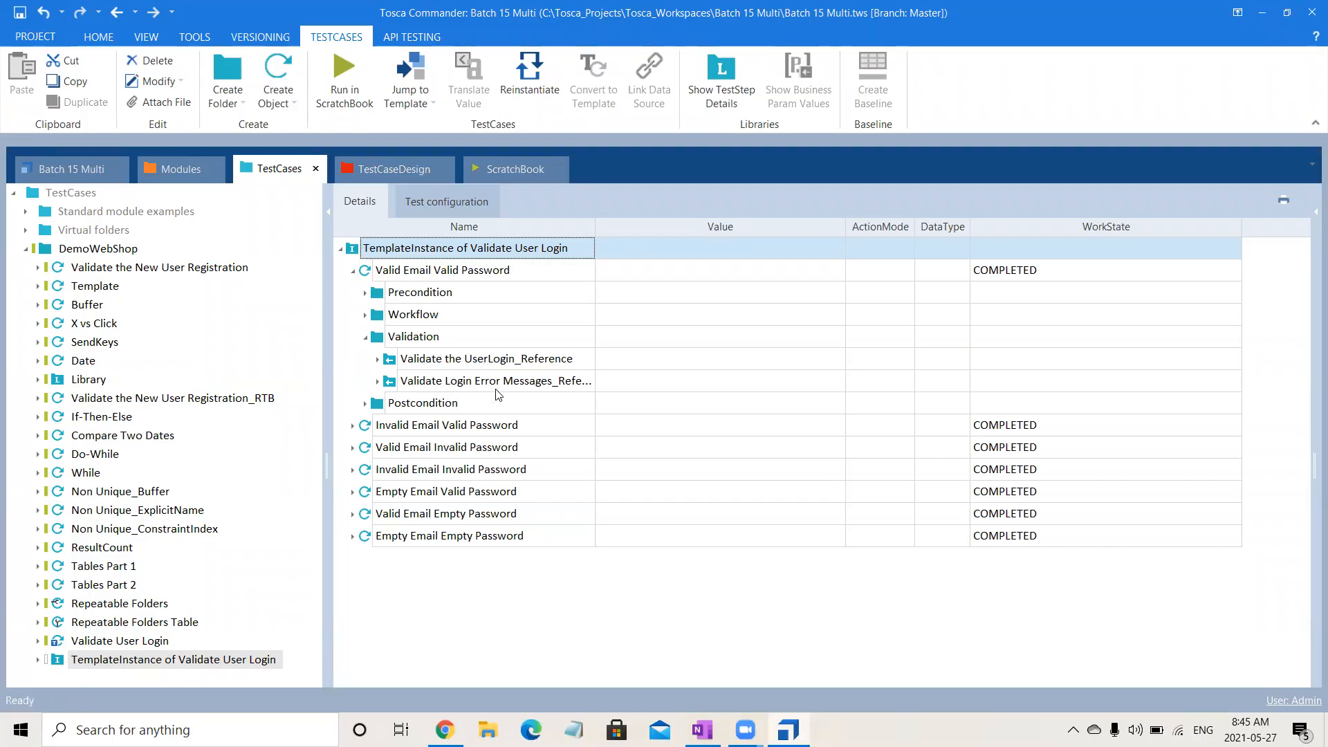
left_click(363, 338)
left_click(365, 359)
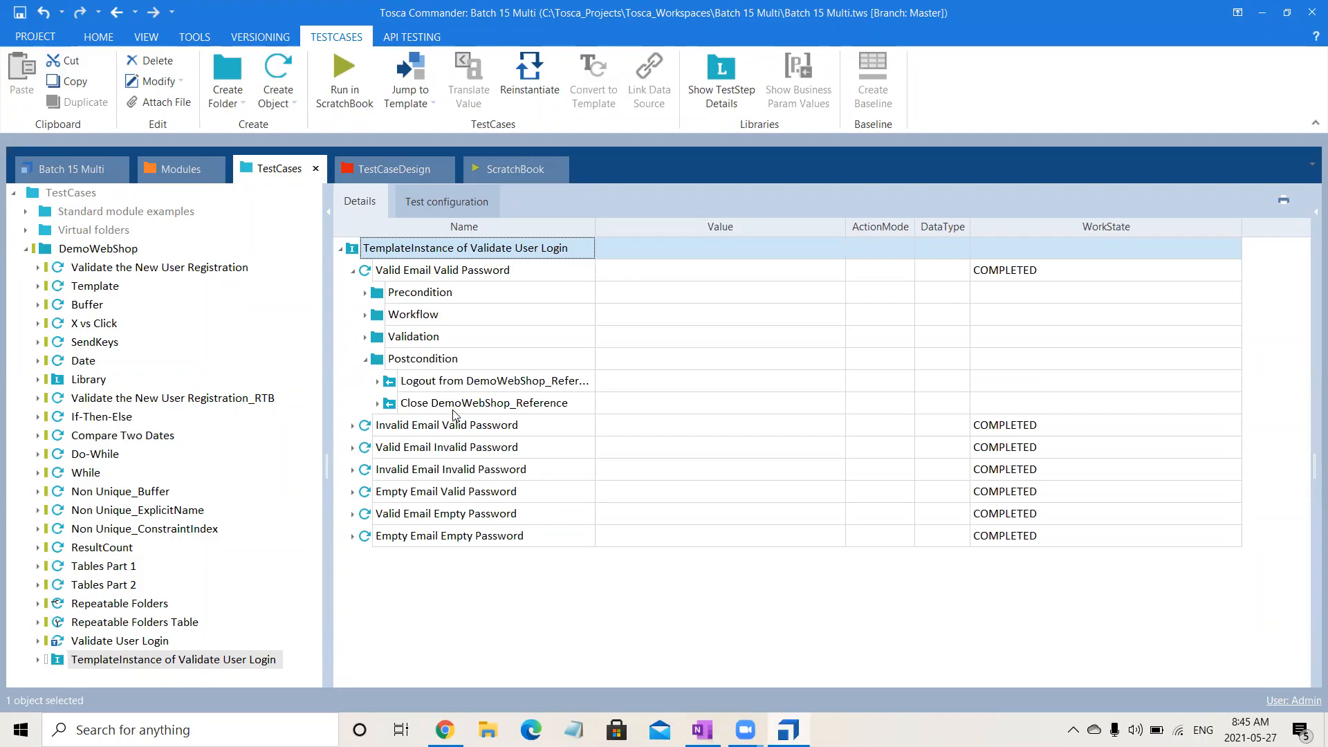
left_click(352, 271)
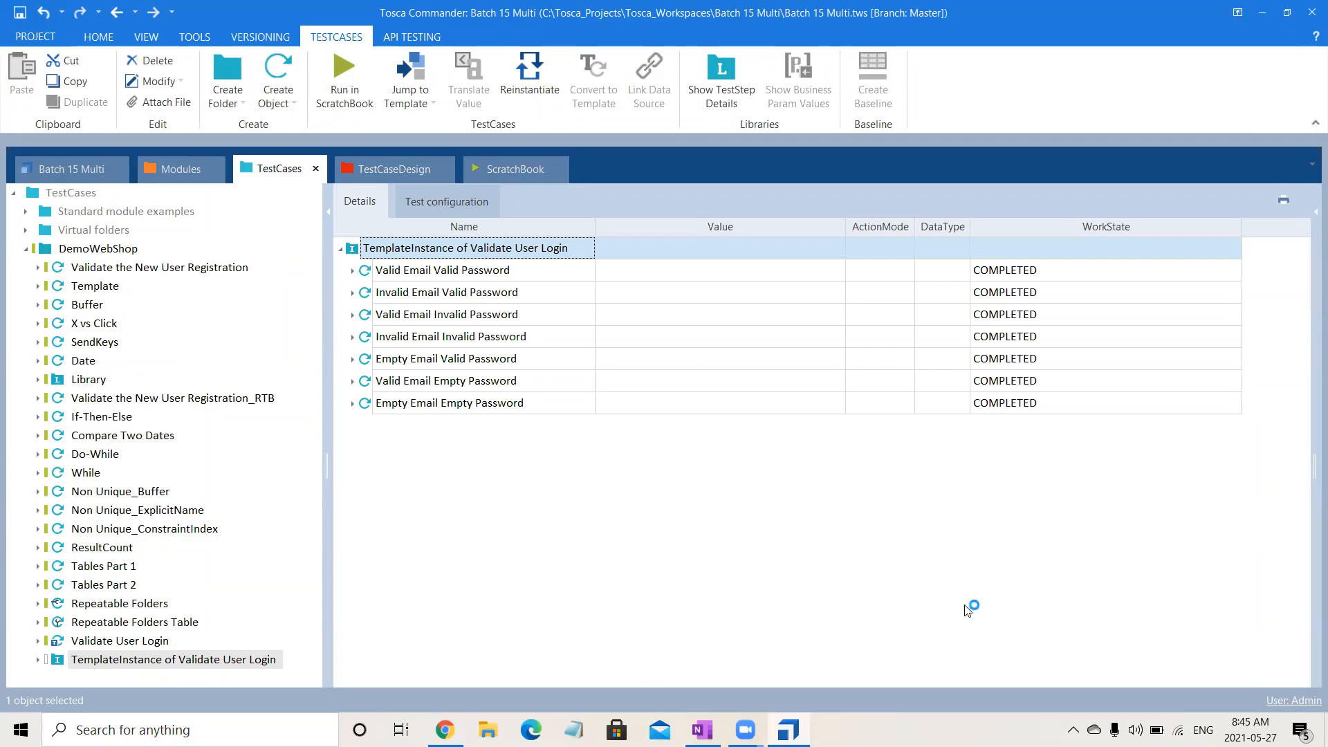
Compare the Login test sheet's instances and folder structure with the generated test cases and the Validate User Login template.
left_click(386, 164)
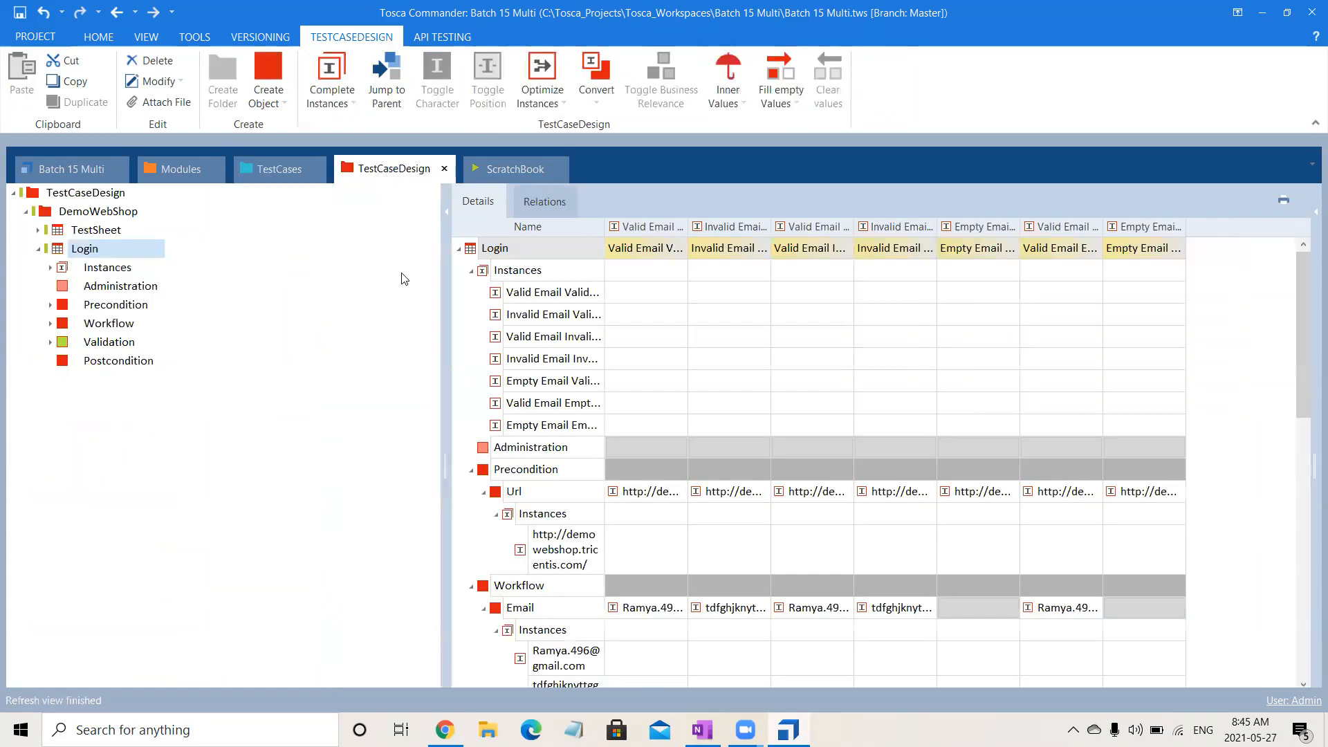
left_click(250, 166)
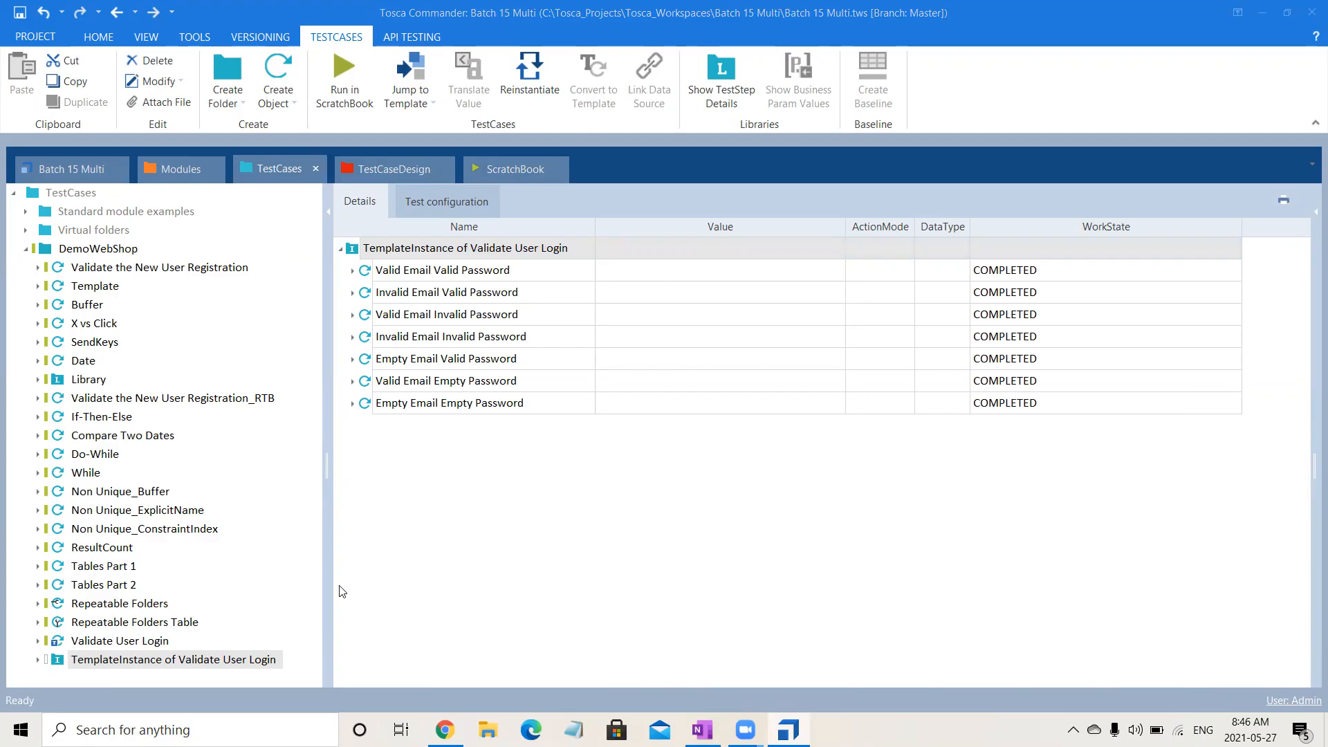
left_click(143, 644)
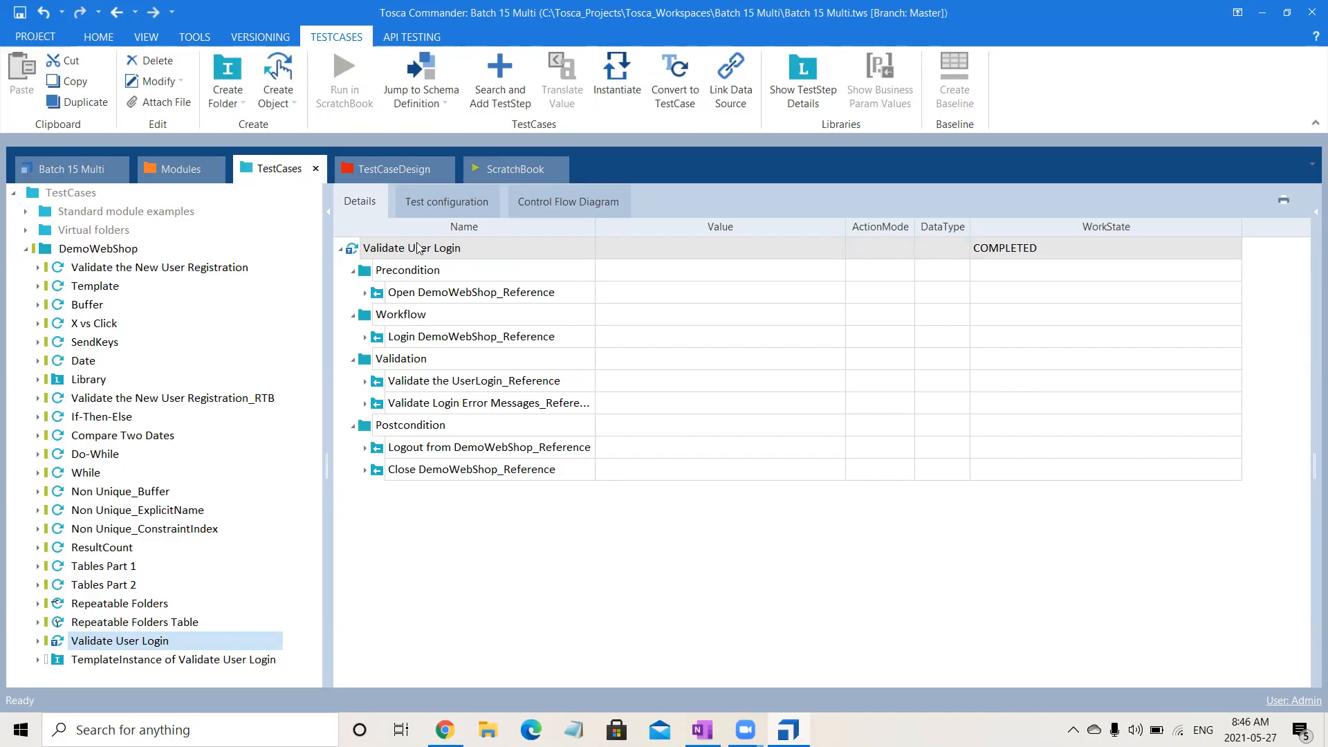
left_click(399, 170)
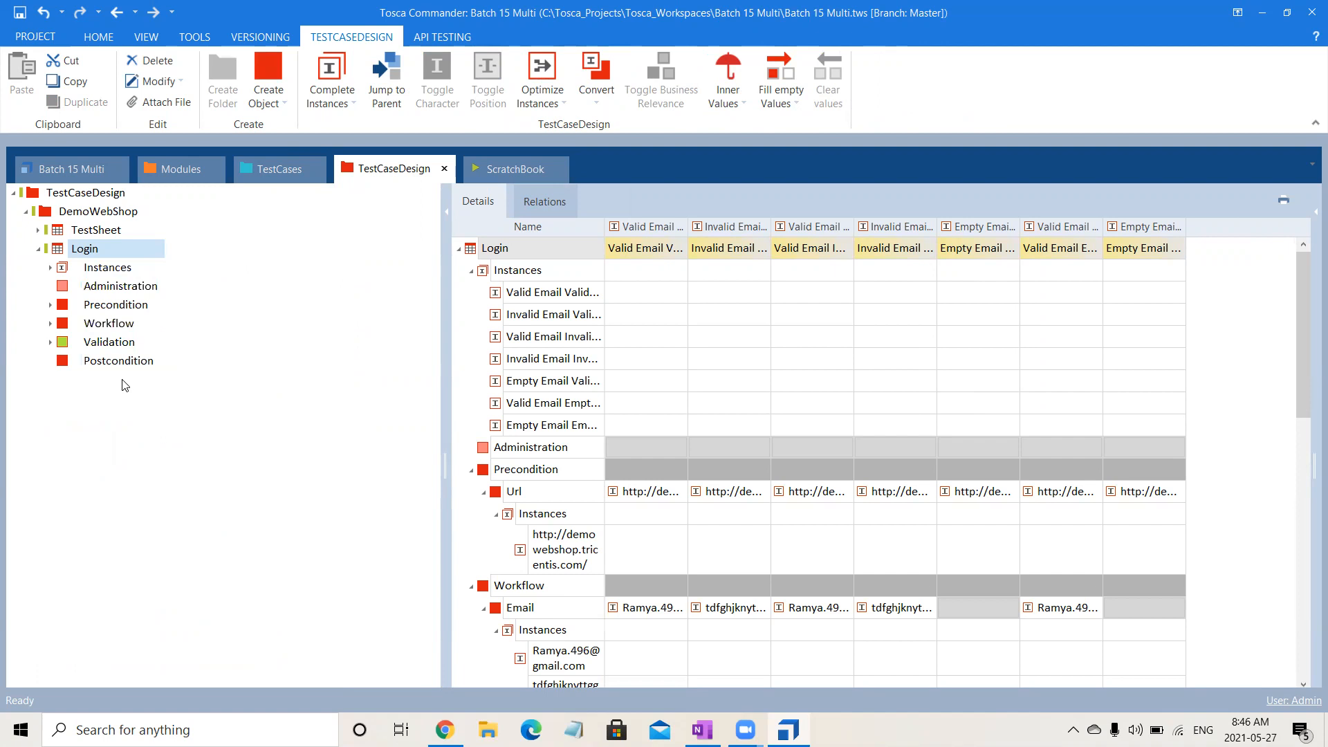
left_click(263, 176)
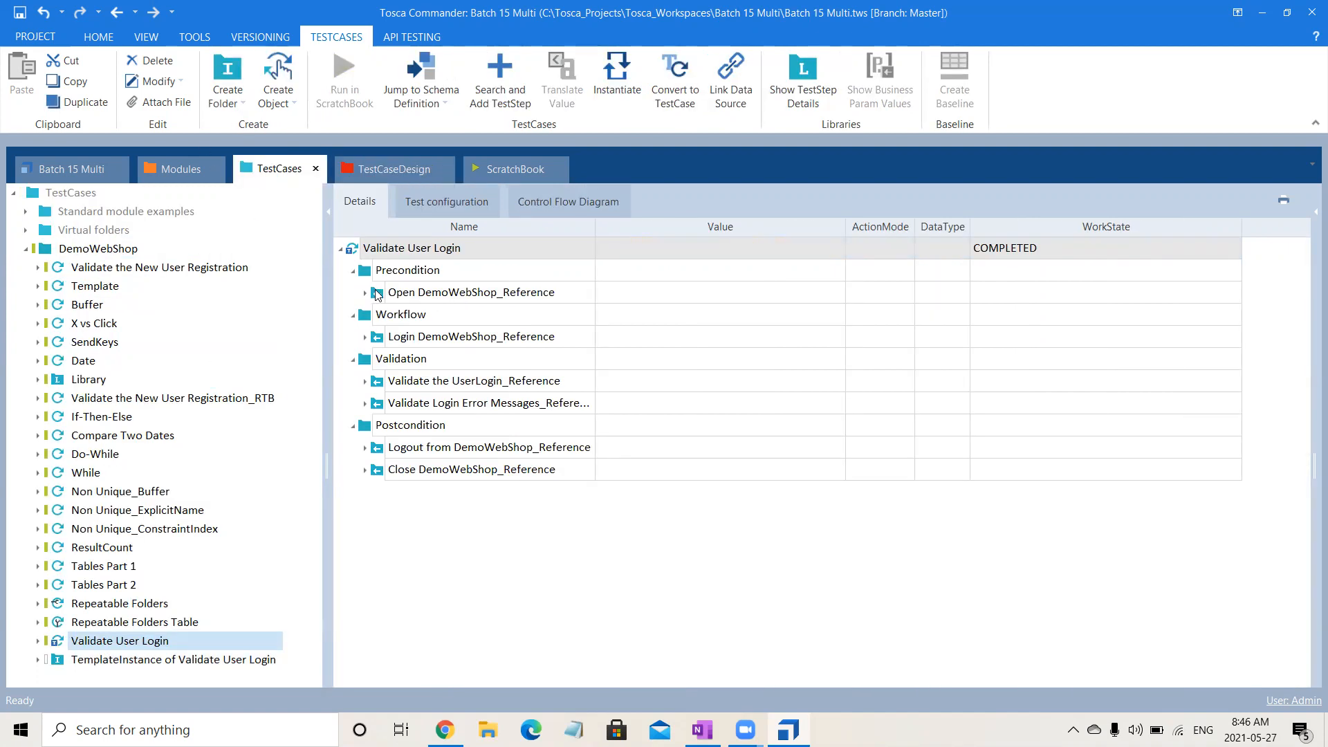
Expand the Login sheet's Instances and Precondition Url attribute, and examine the values assigned to each instance.
left_click(386, 174)
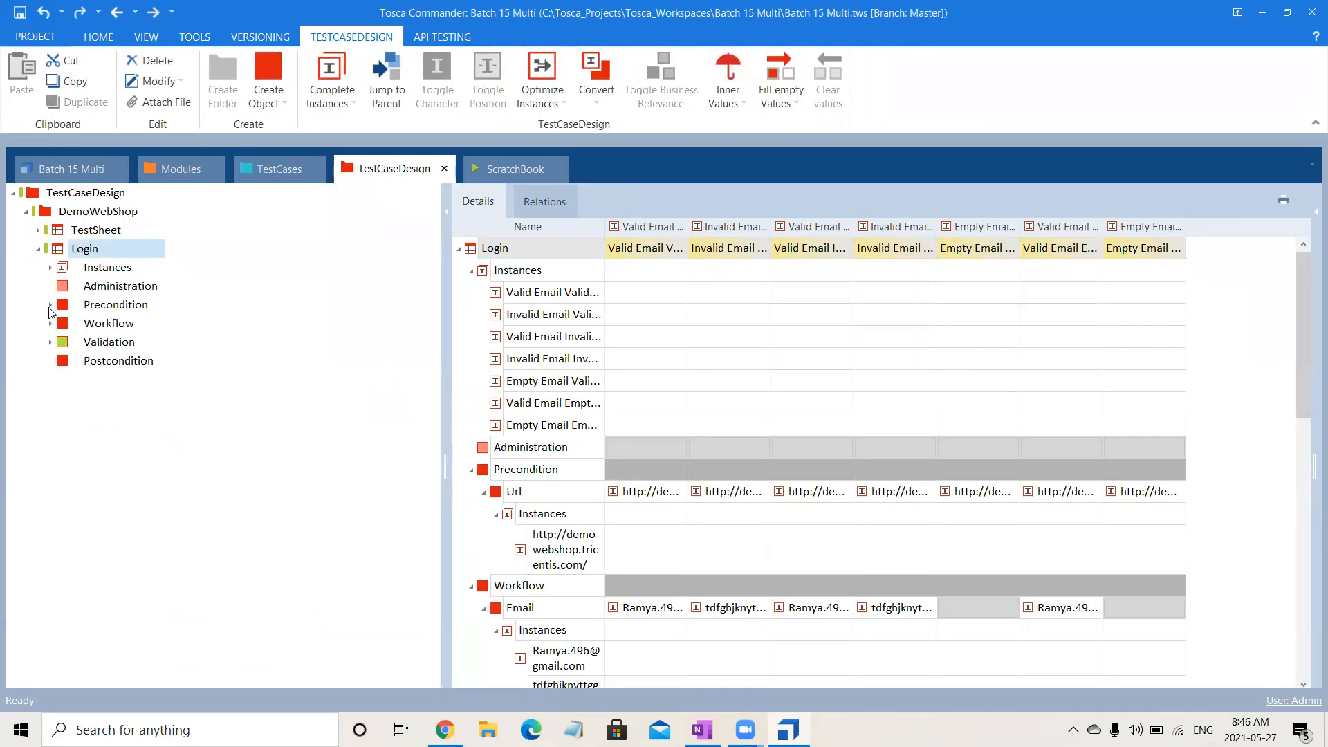
left_click(50, 306)
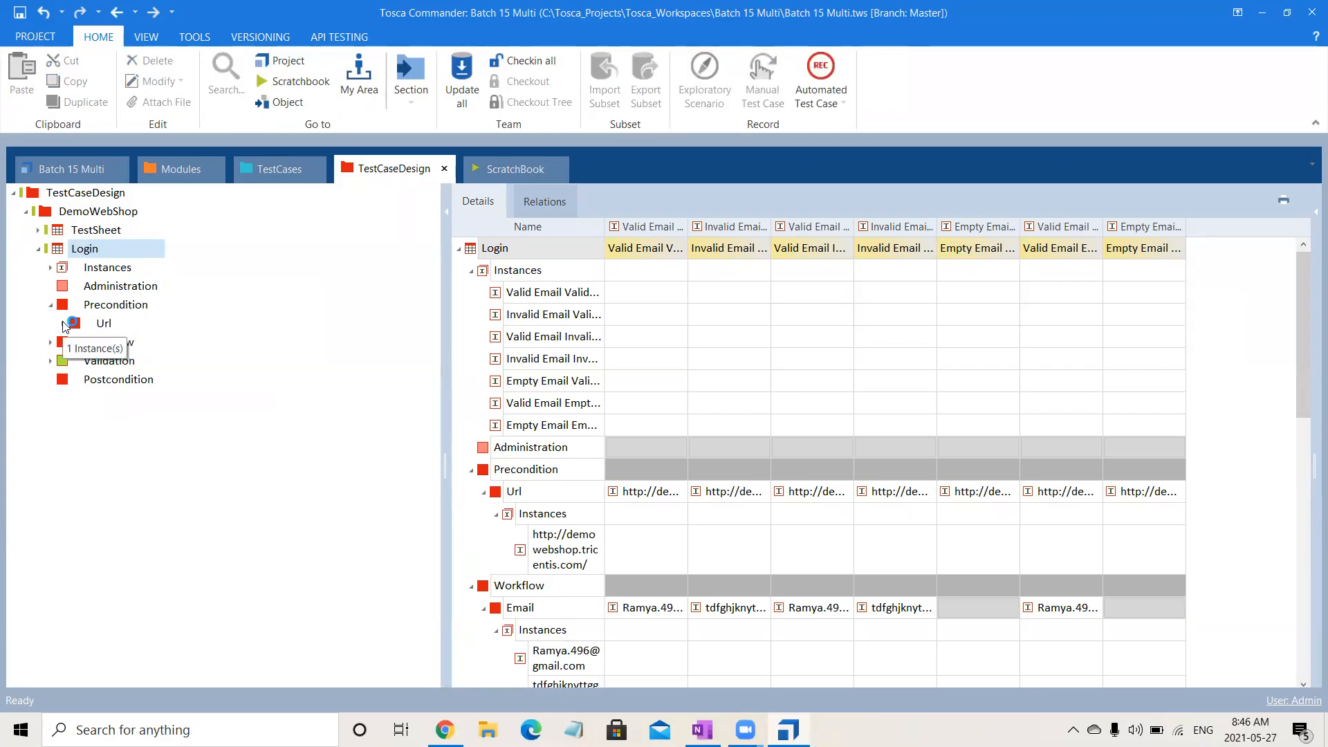
left_click(63, 324)
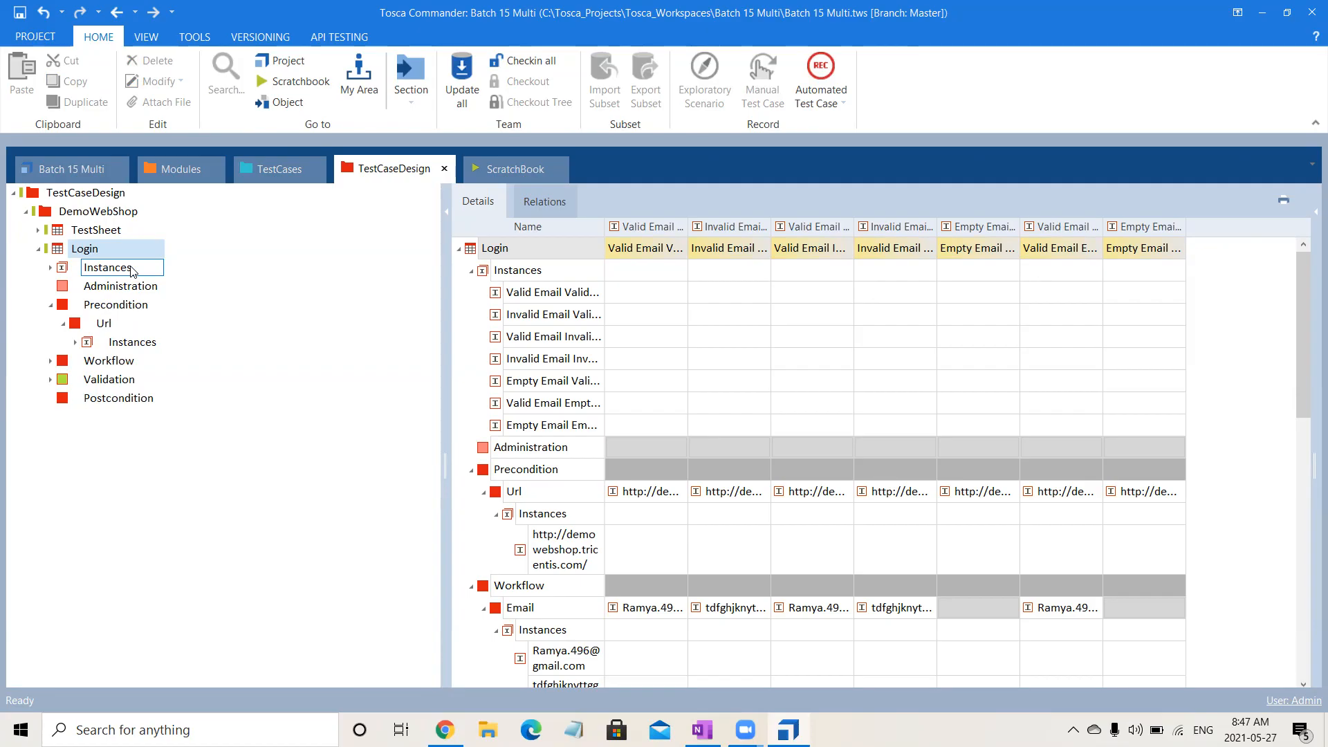
left_click(61, 267)
left_click(51, 268)
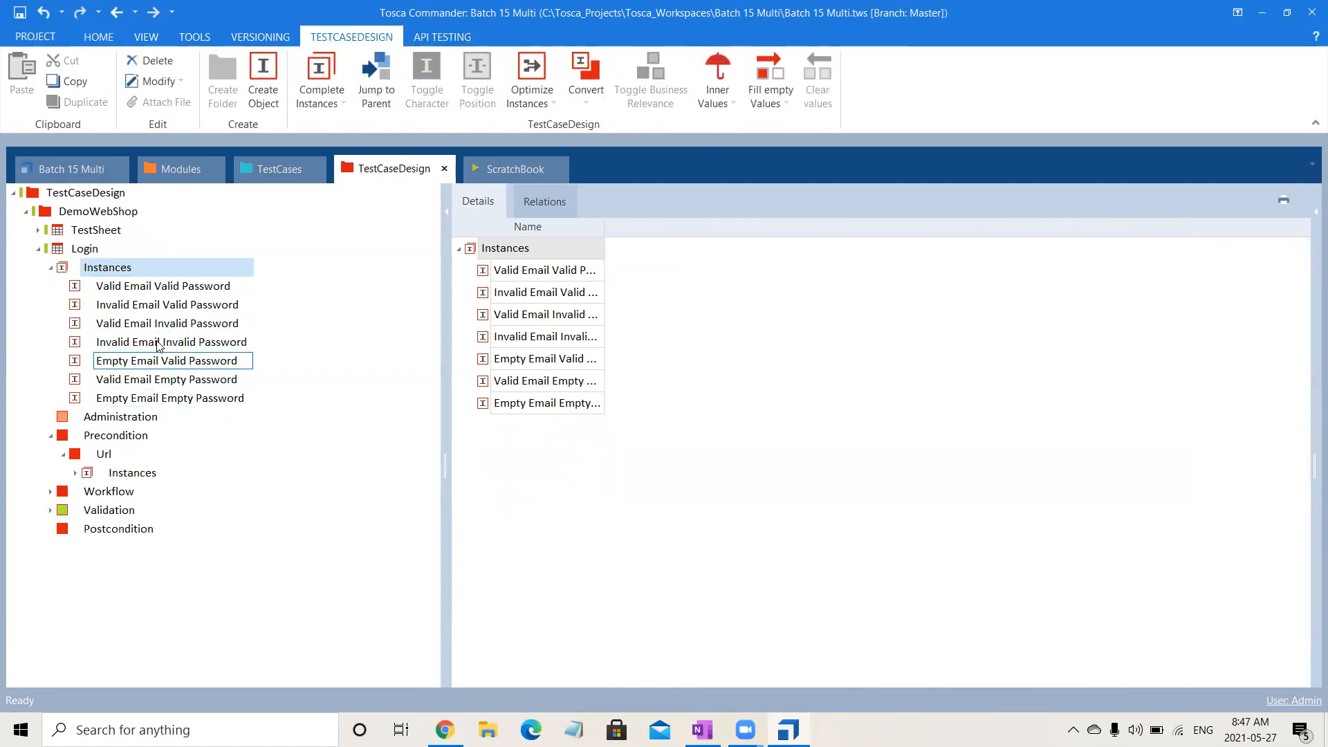
left_click(75, 254)
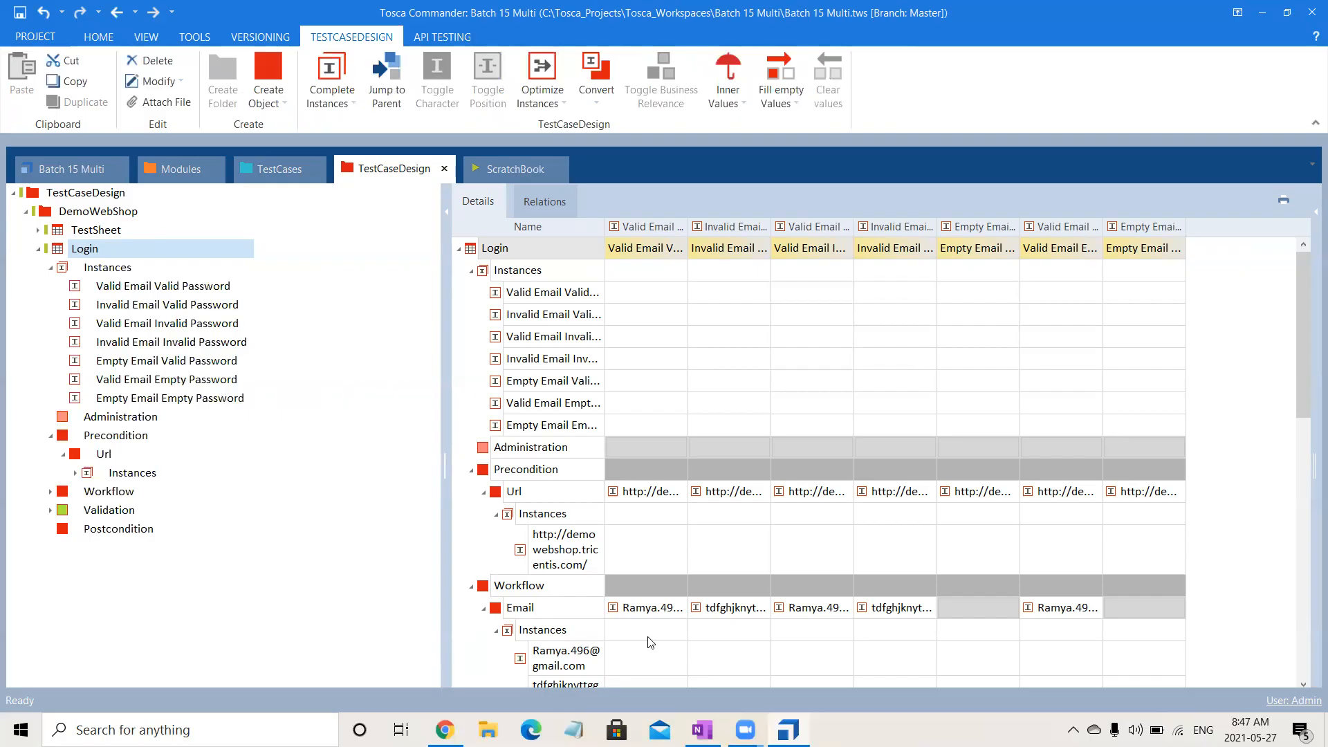
left_click_drag(1305, 358, 1308, 447)
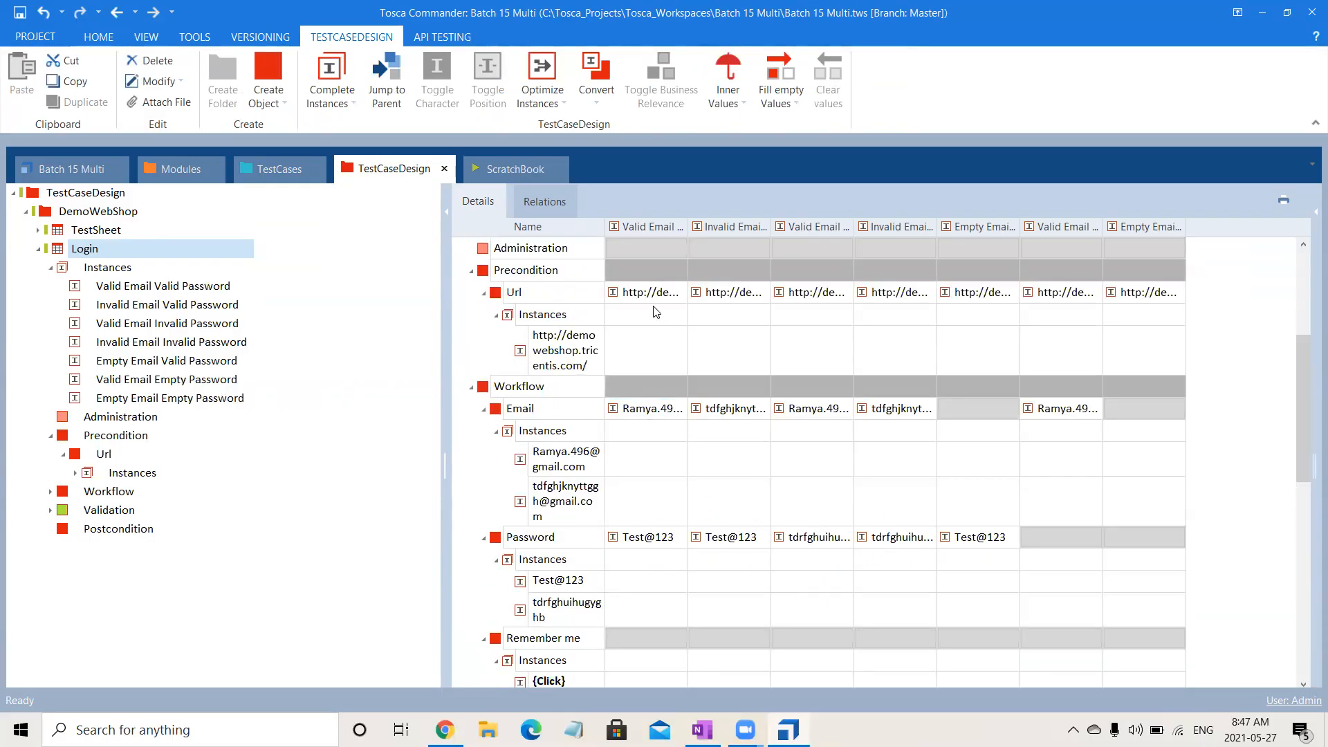
left_click(743, 299)
Link the Login test sheet to the Validate User Login template again and show the template's properties.
left_click(269, 173)
left_click(381, 173)
left_click_drag(58, 249, 395, 246)
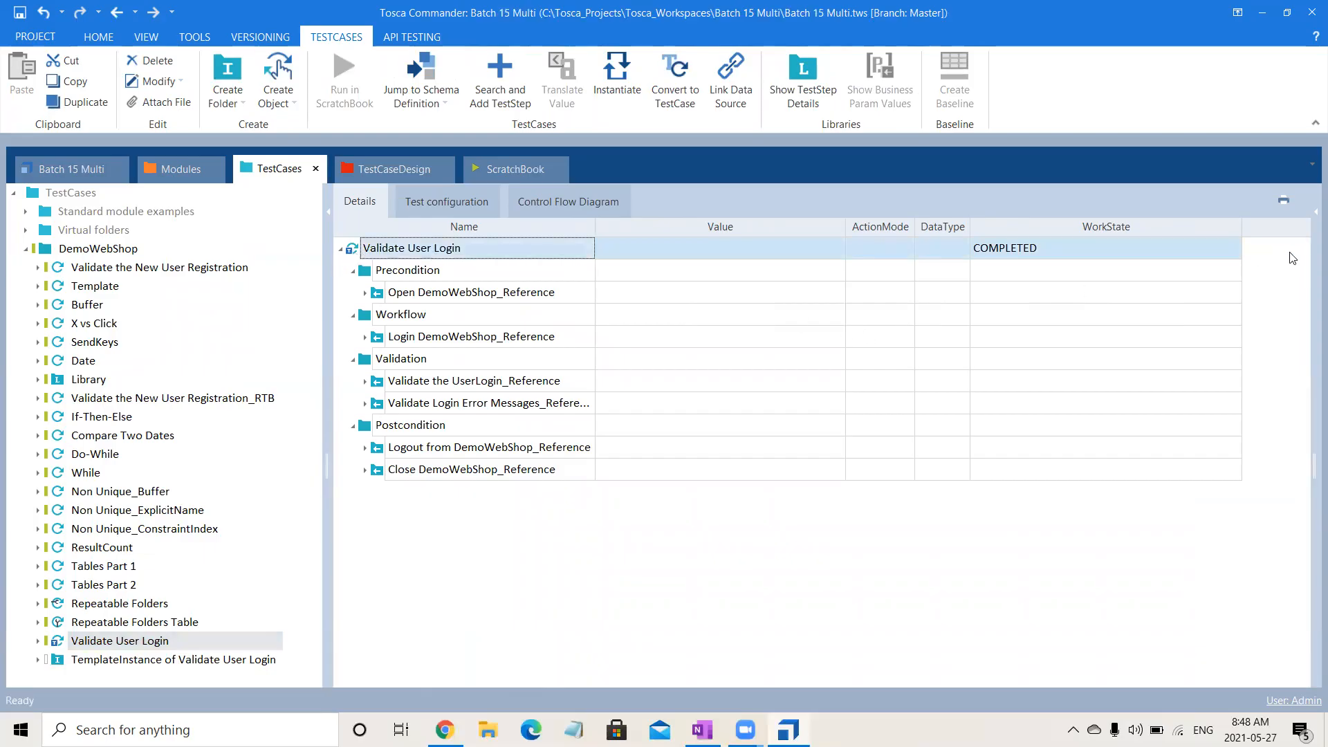
left_click(1310, 228)
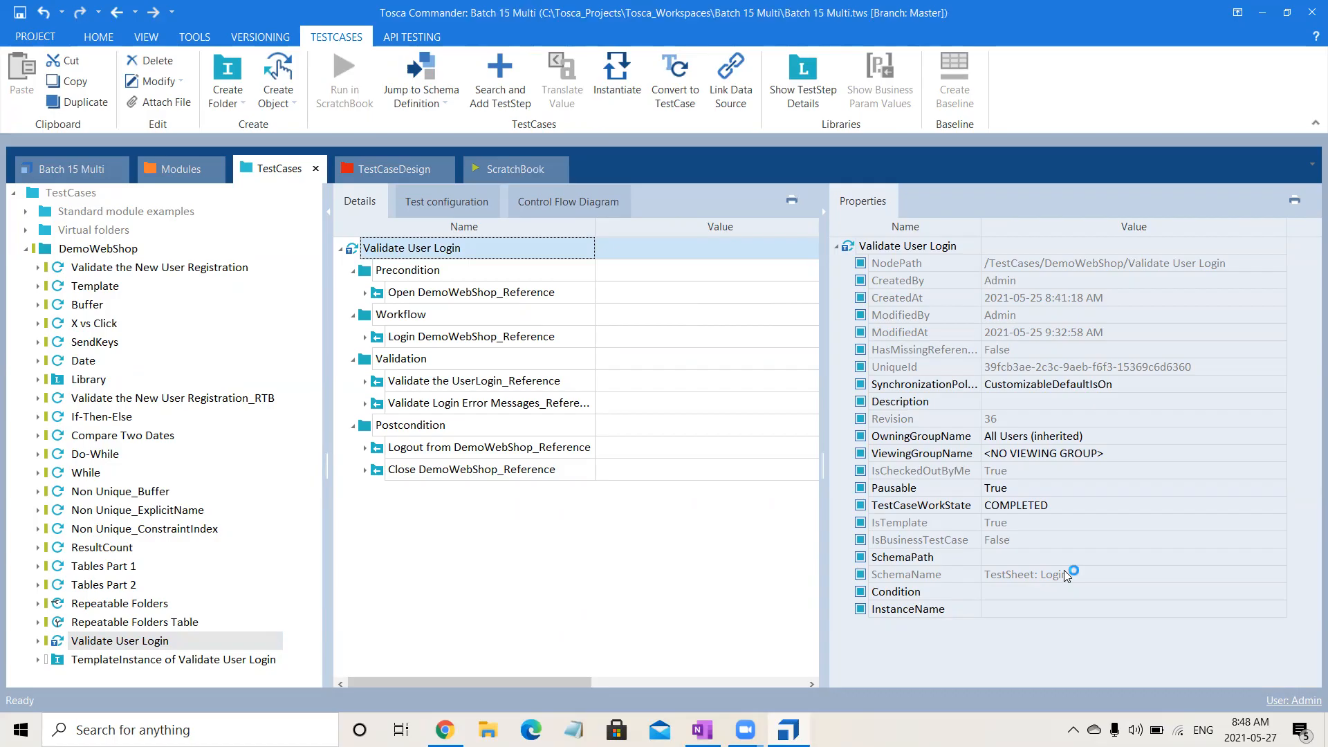
Expand Open DemoWebShop_Reference to examine its Url business parameter, and collapse the Precondition folder.
left_click(366, 293)
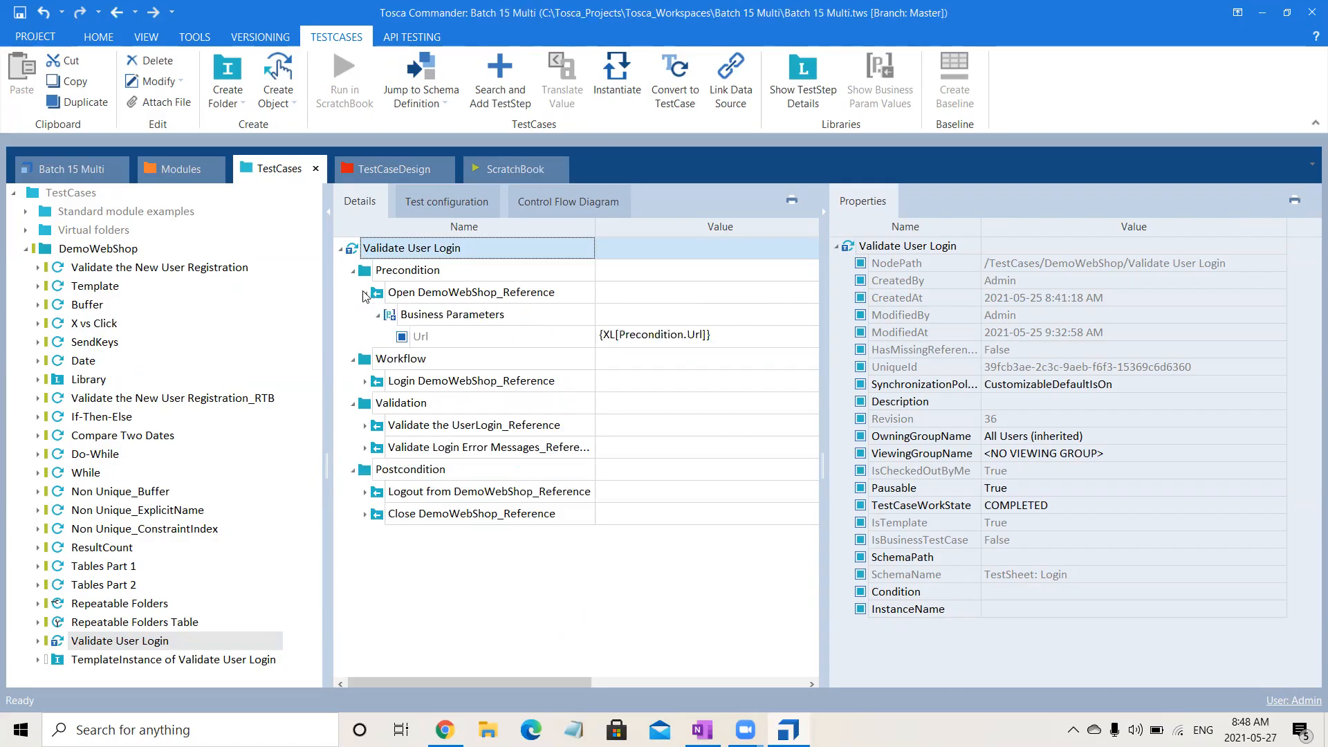
left_click(452, 315)
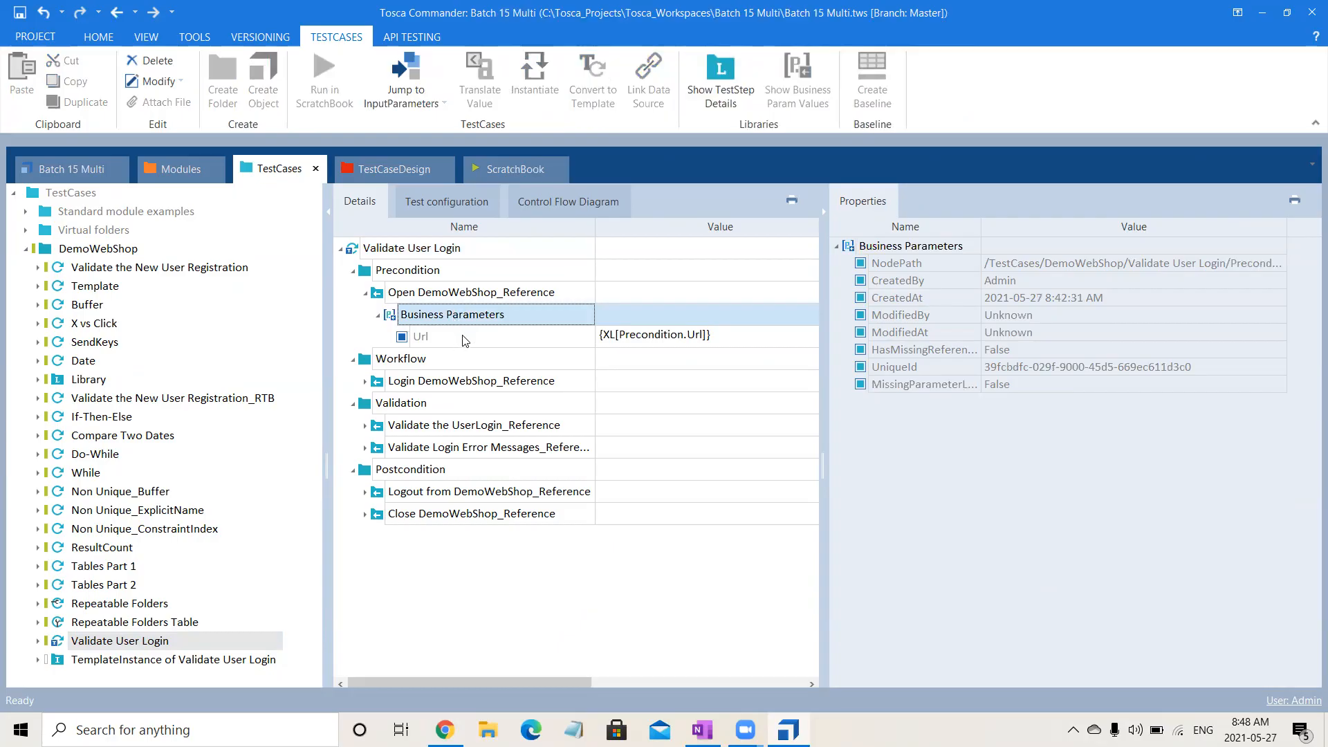
left_click(462, 337)
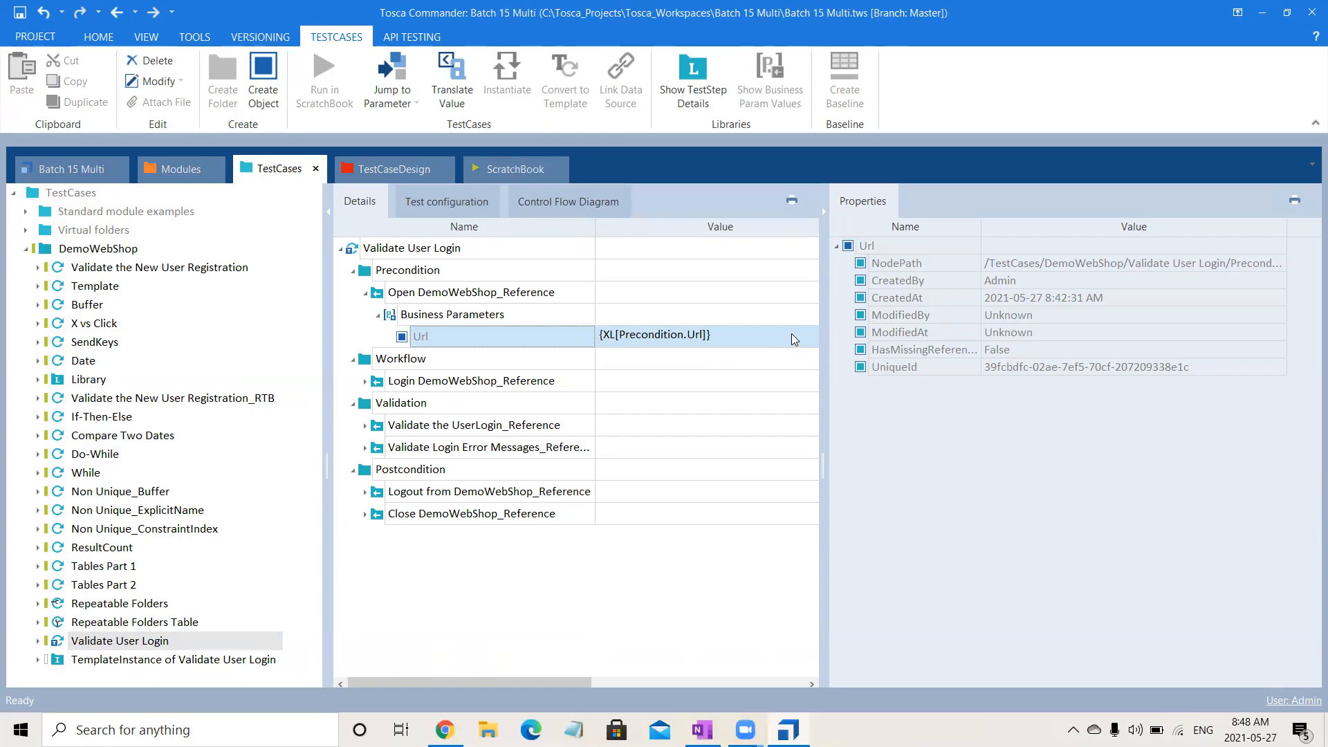
left_click(350, 272)
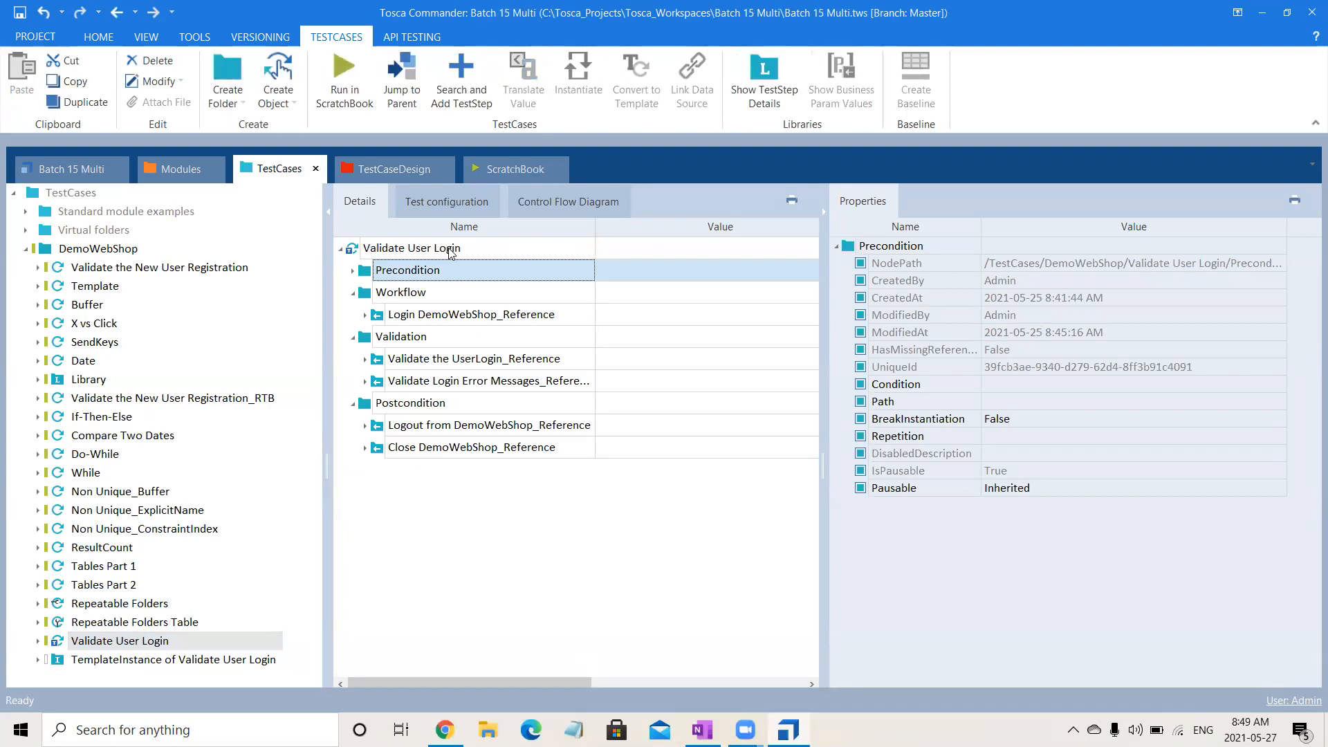
Expand Login DemoWebShop_Reference in the template's Workflow folder and clear the Email and Password business parameter values.
left_click(364, 317)
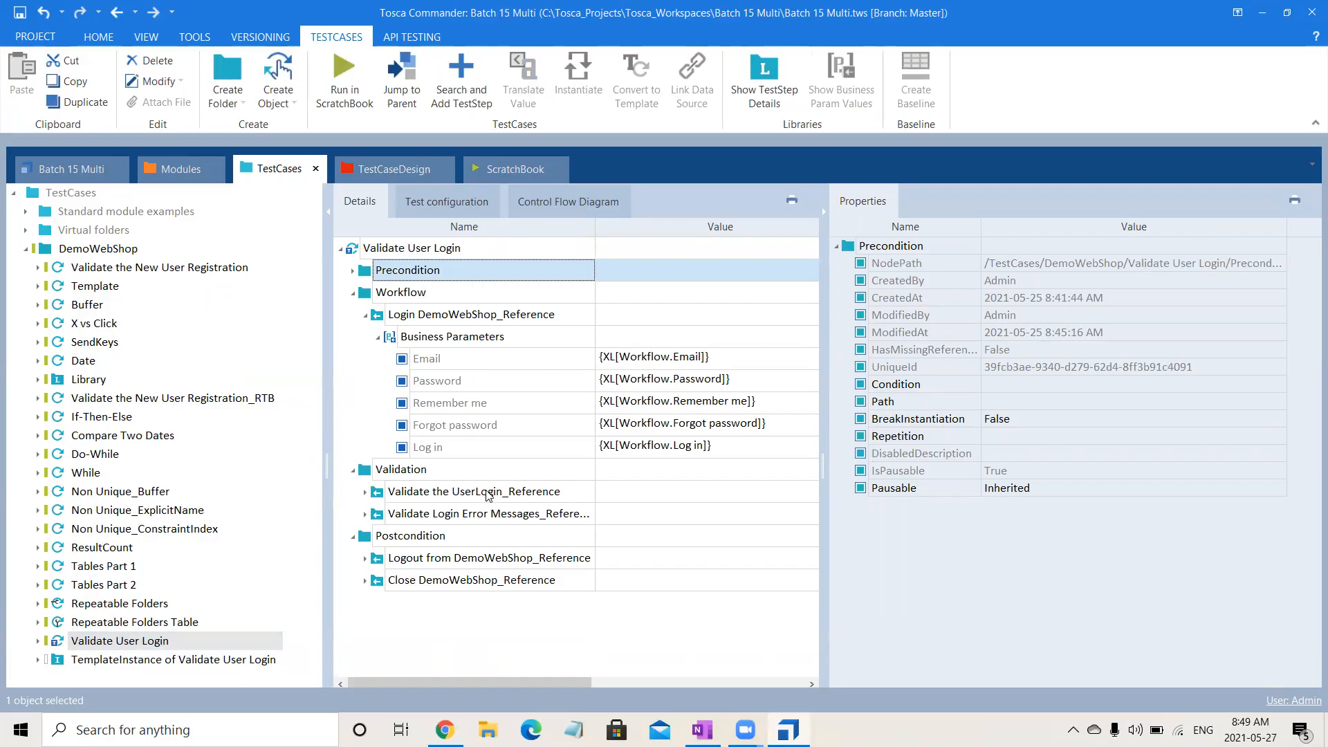
left_click(513, 360)
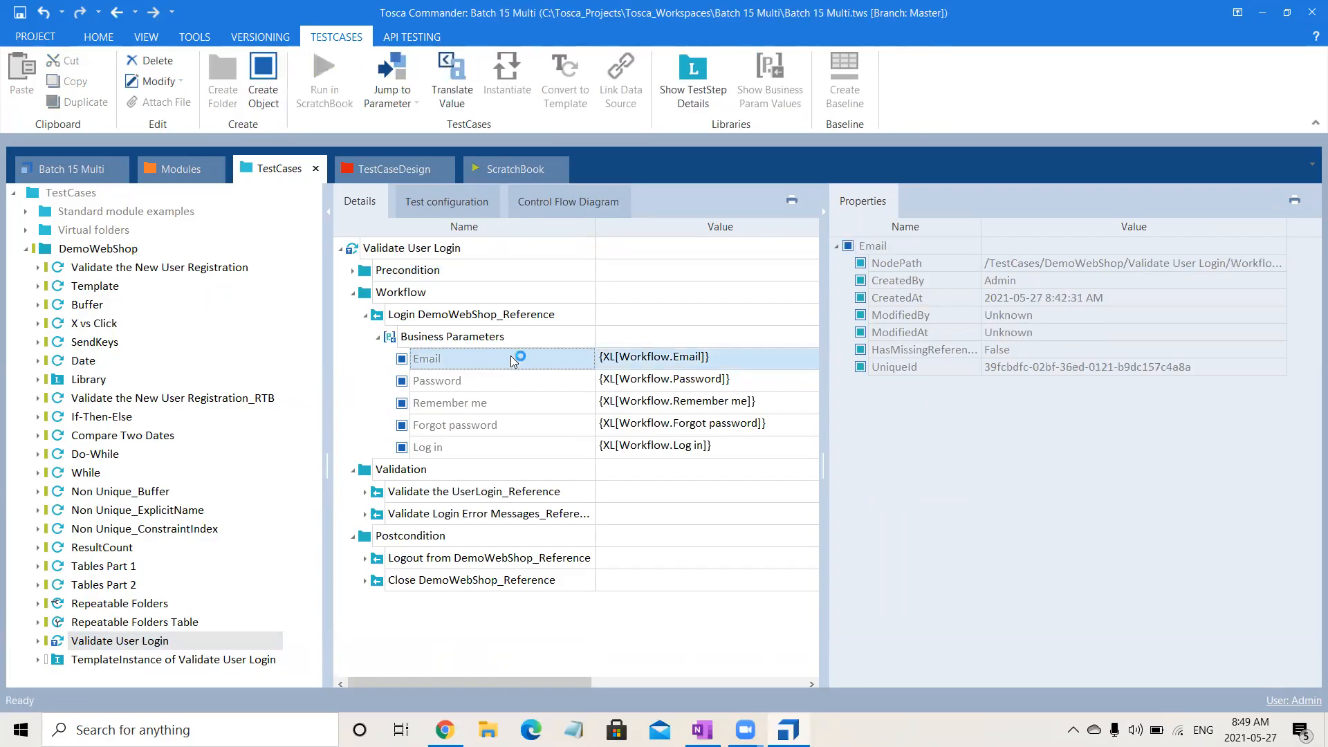
key("shift+Down")
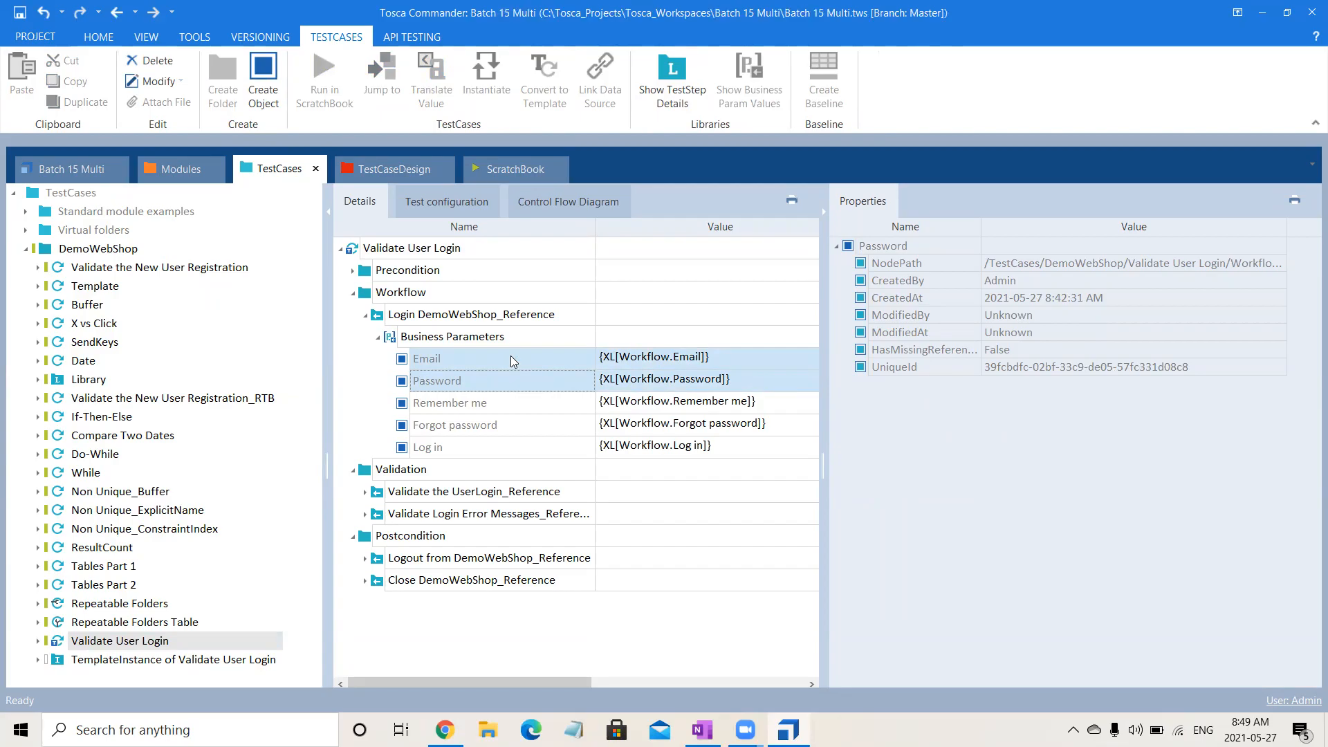
key("Delete")
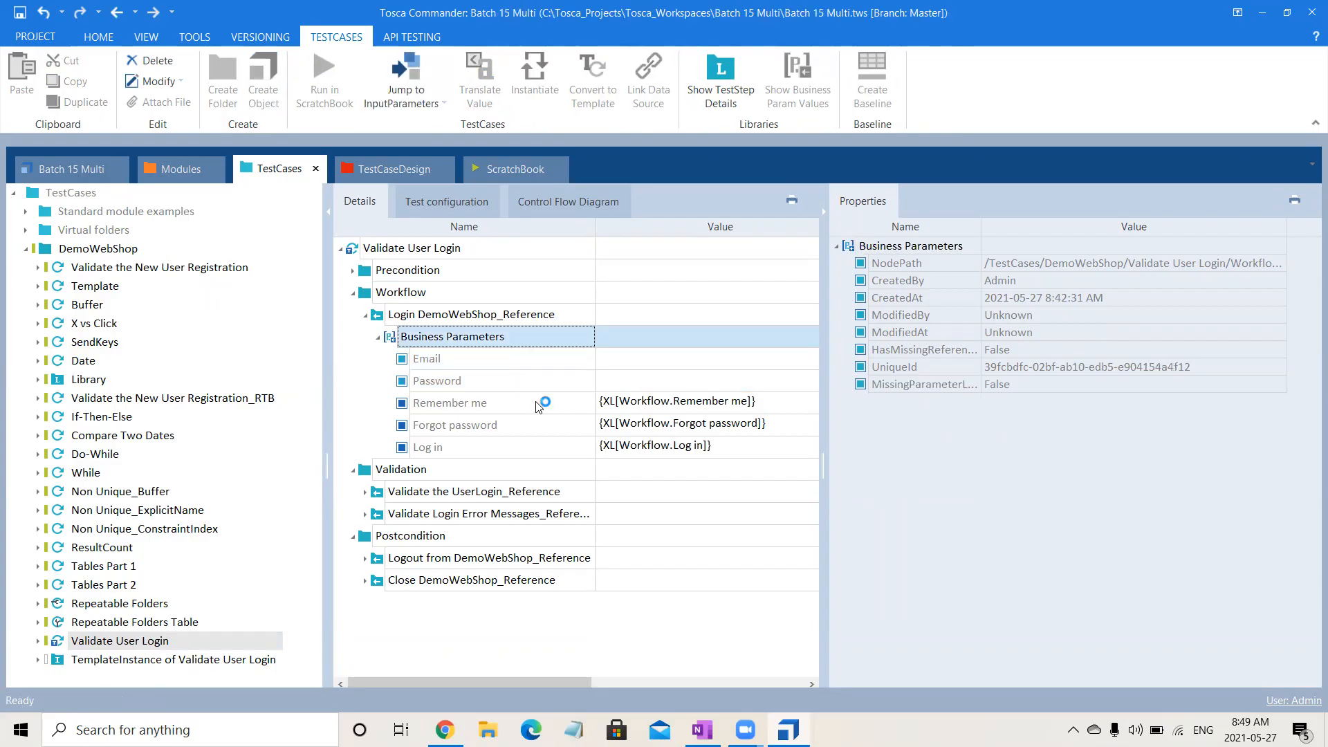
Map the Login sheet's Workflow Email attribute to the template's Email business parameter as {XL[Workflow.Email]}.
left_click(388, 173)
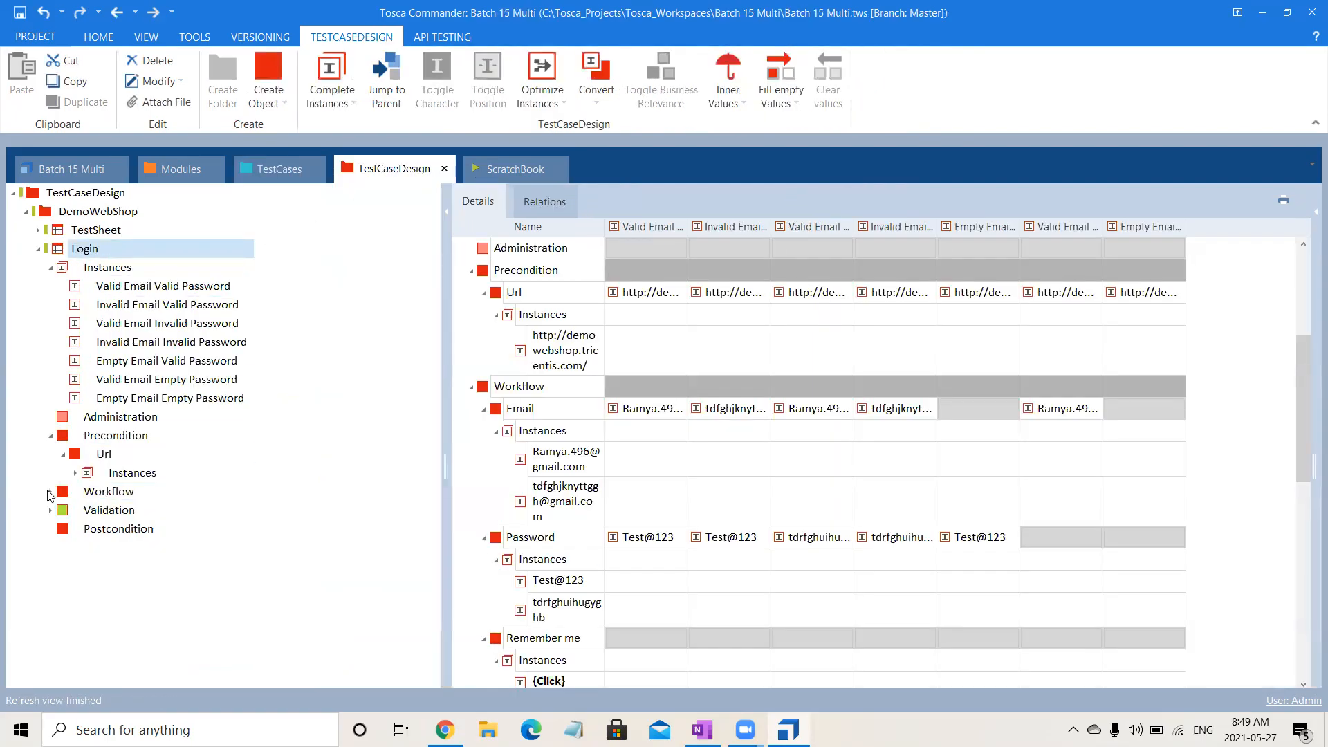
left_click(51, 493)
left_click_drag(99, 516, 644, 363)
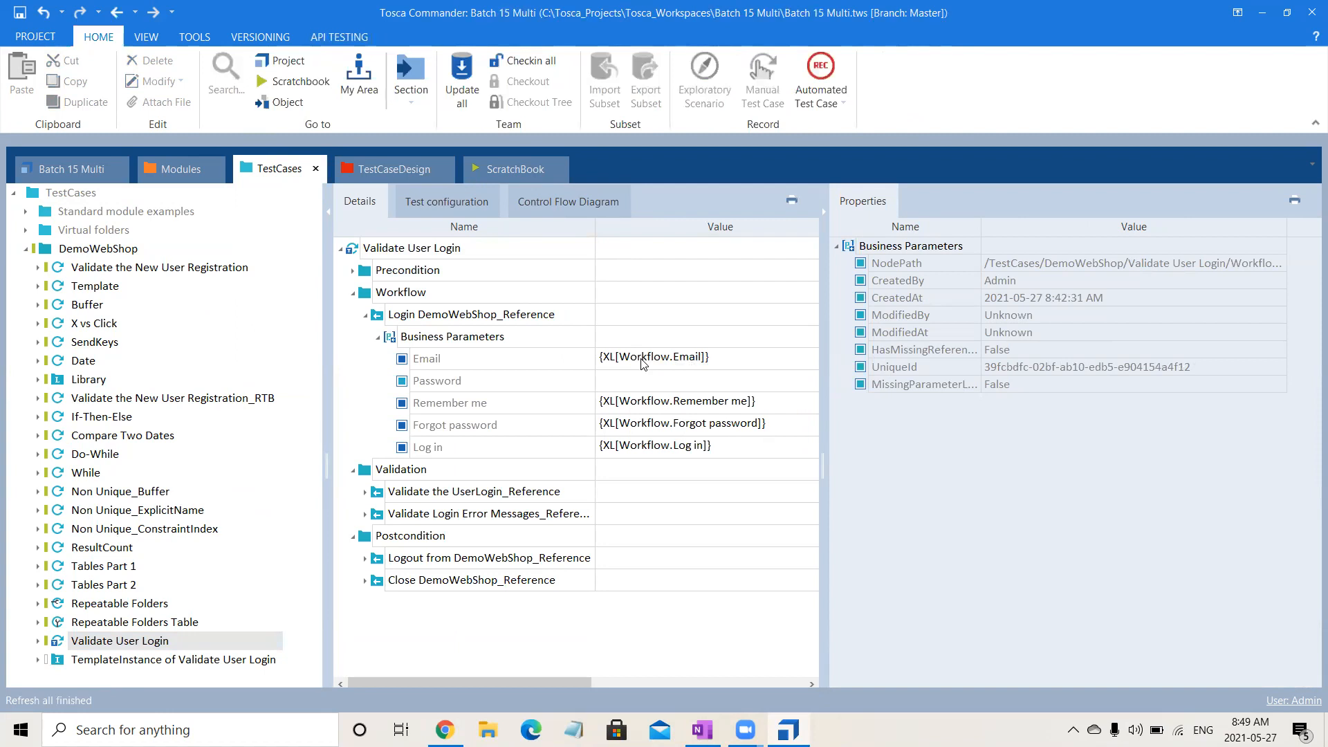
left_click(640, 377)
left_click(642, 379)
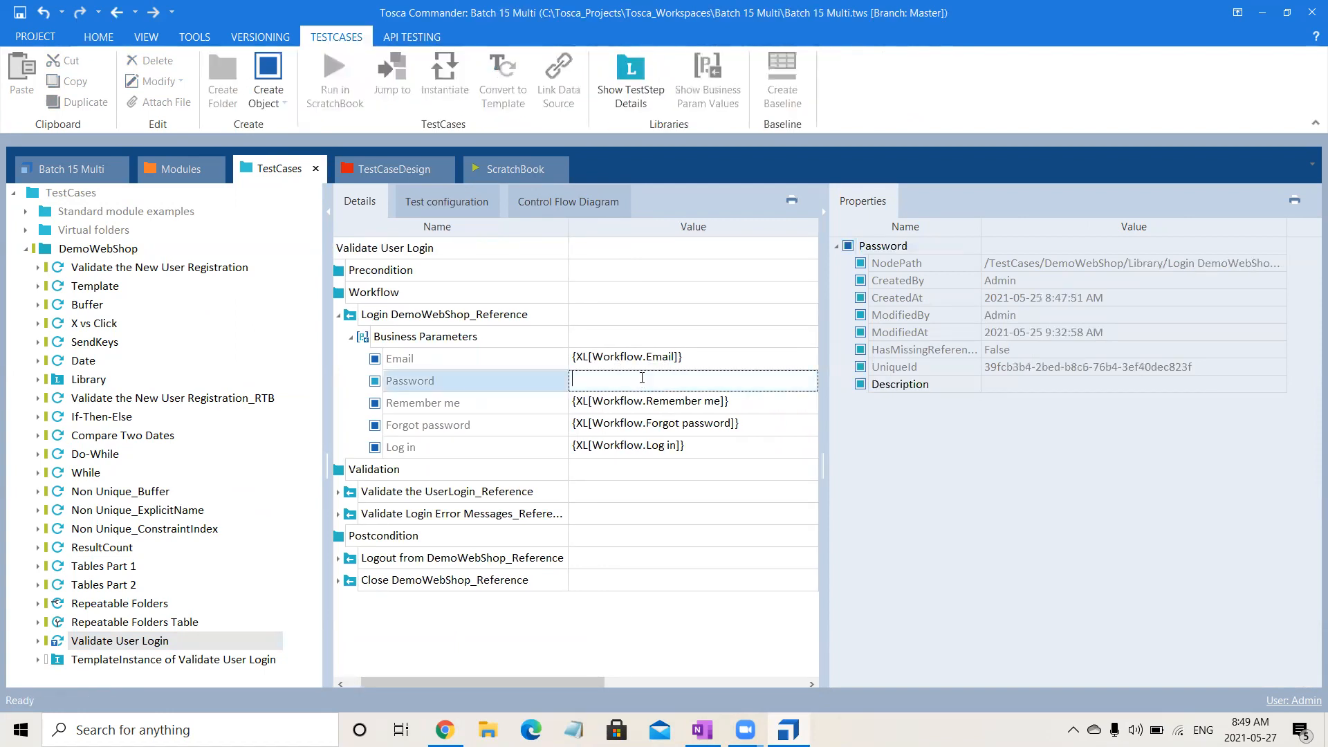
type("{XL[smncklm")
key("BackSpace")
key("BackSpace")
key("BackSpace")
key("BackSpace")
key("BackSpace")
key("BackSpace")
key("BackSpace")
key("BackSpace")
key("BackSpace")
key("BackSpace")
key("BackSpace")
left_click(991, 569)
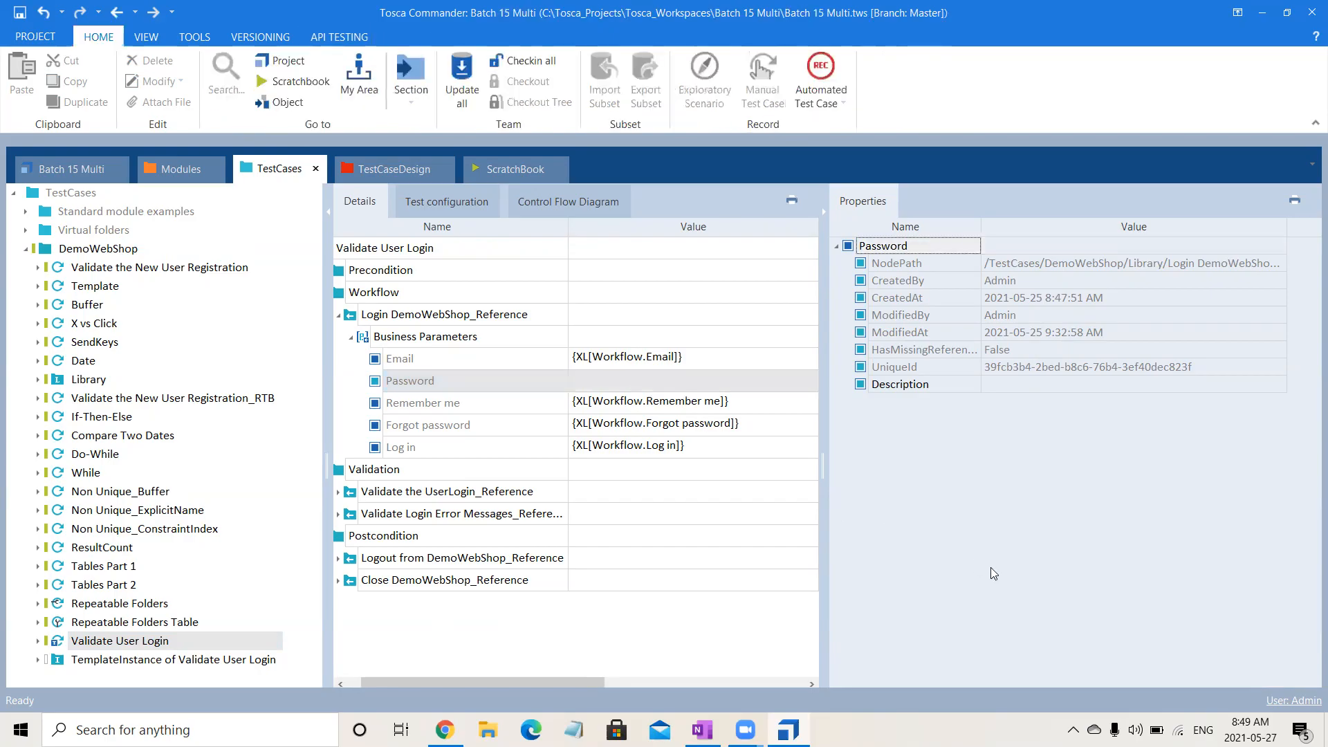
Map the Login sheet's Workflow Password attribute to the Password parameter as {XL[Workflow.Password]} and collapse the template's Workflow folder.
left_click(387, 168)
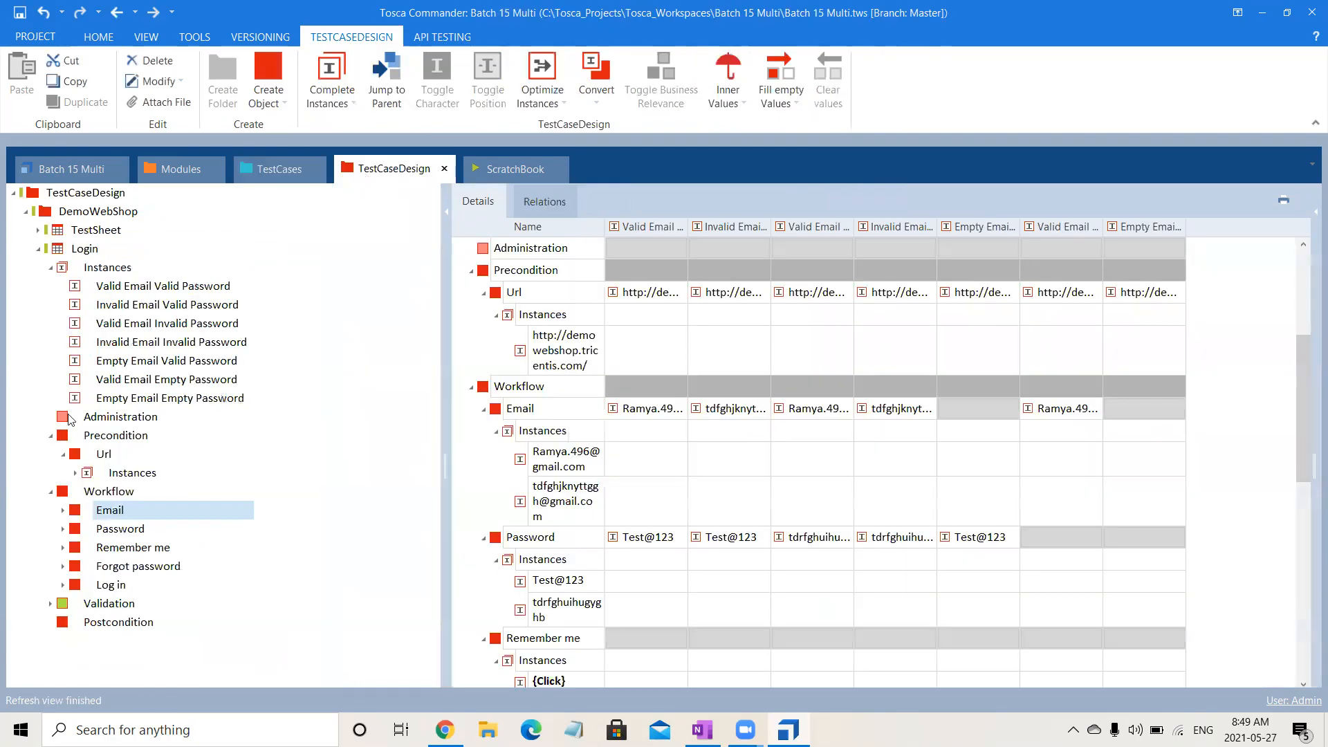
left_click_drag(76, 538, 626, 383)
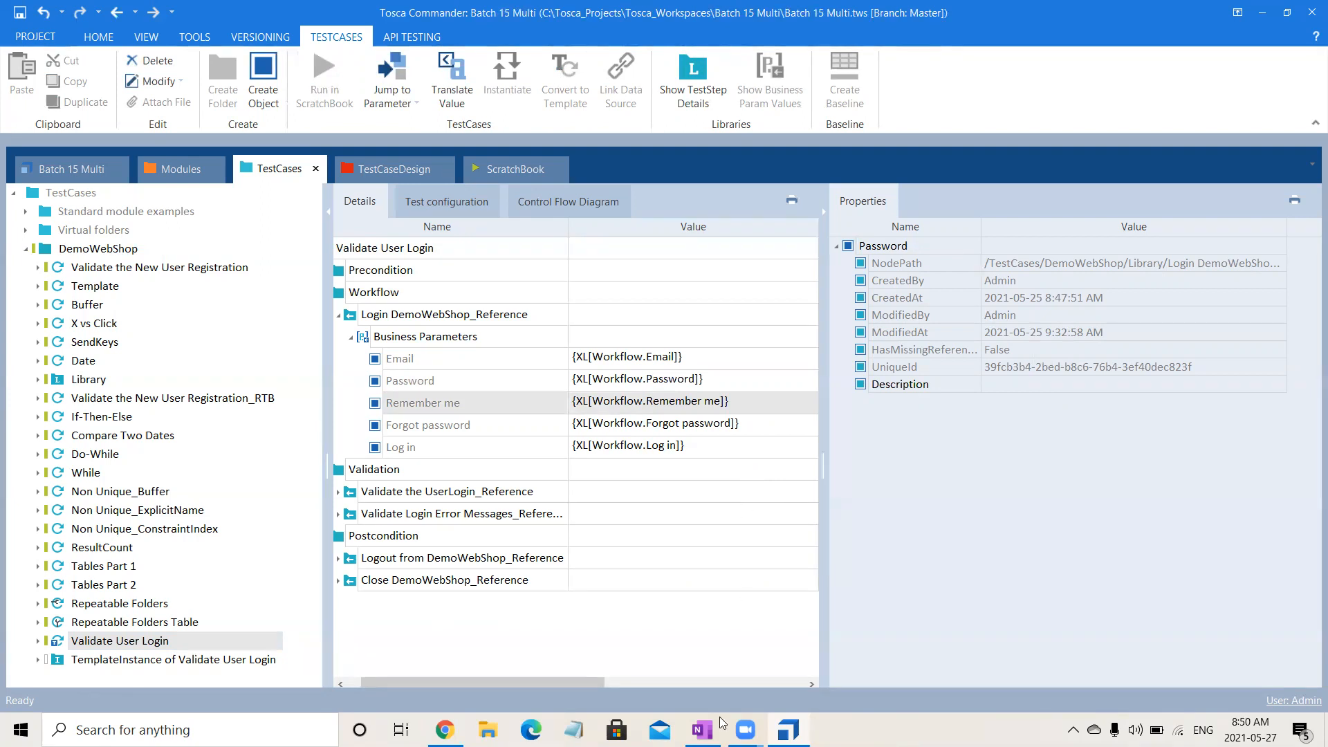
left_click(656, 623)
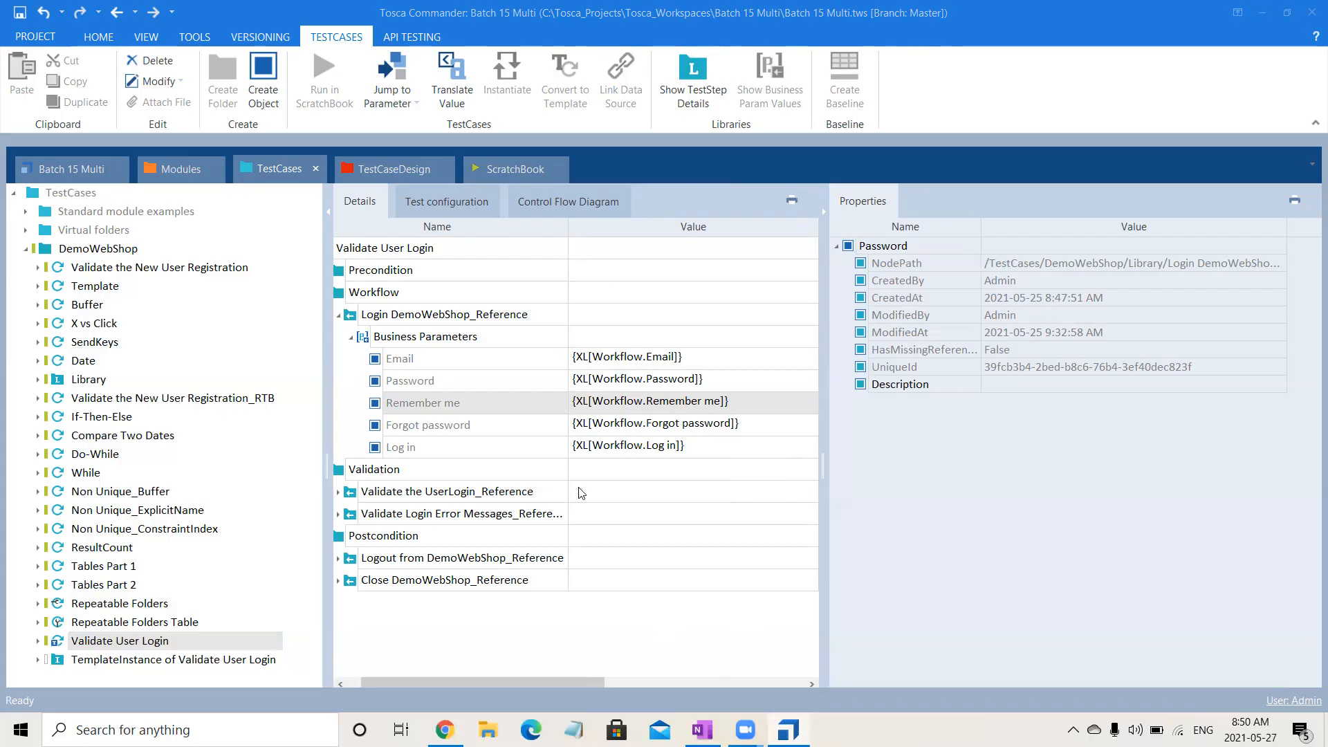
left_click_drag(527, 682, 513, 682)
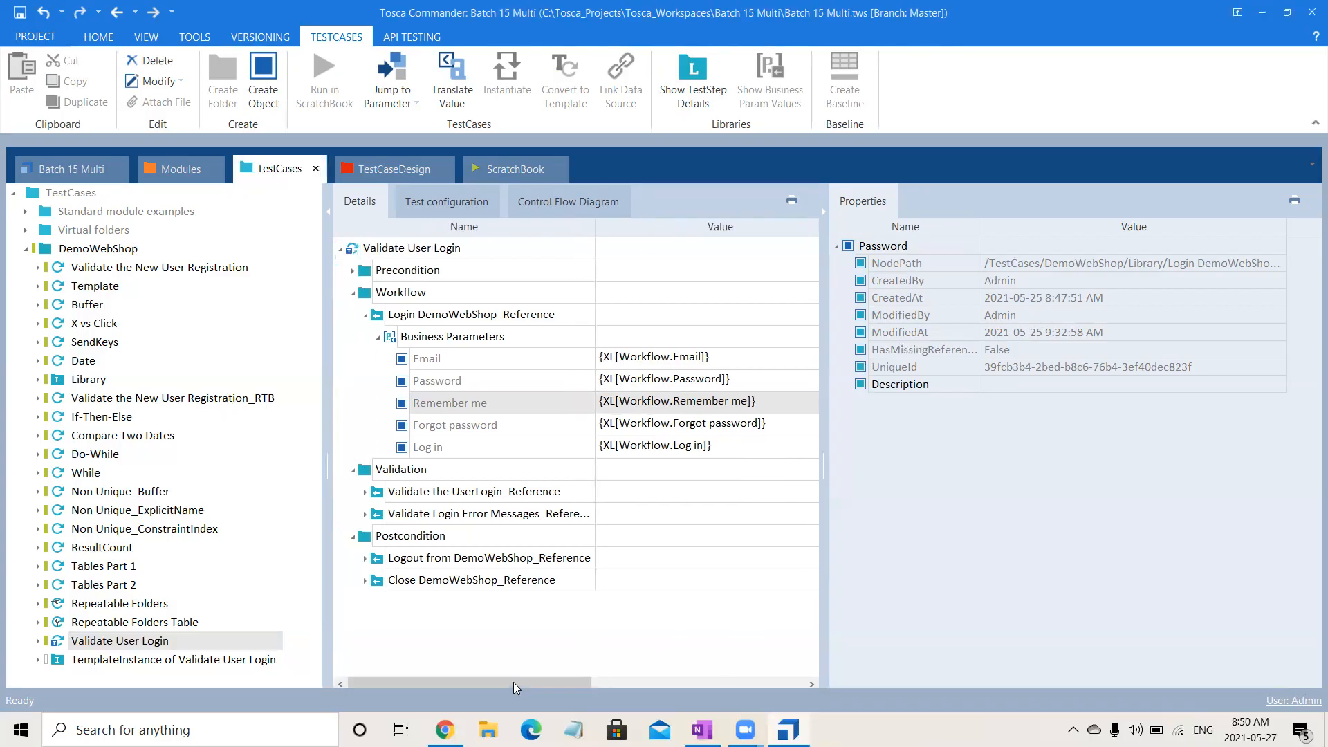
left_click(352, 297)
left_click(468, 250)
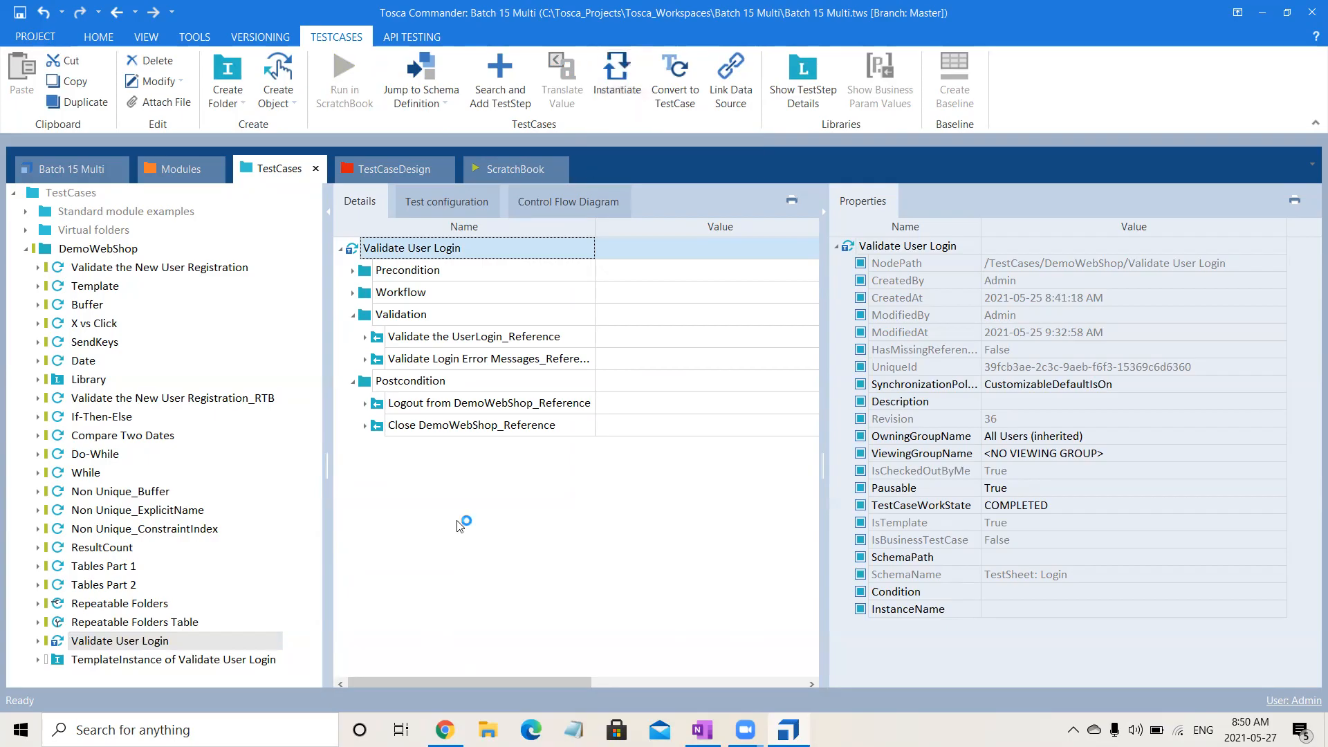
Compare the test cases generated under TemplateInstance of Validate User Login with the structure and properties of the Validate User Login template.
left_click(204, 660)
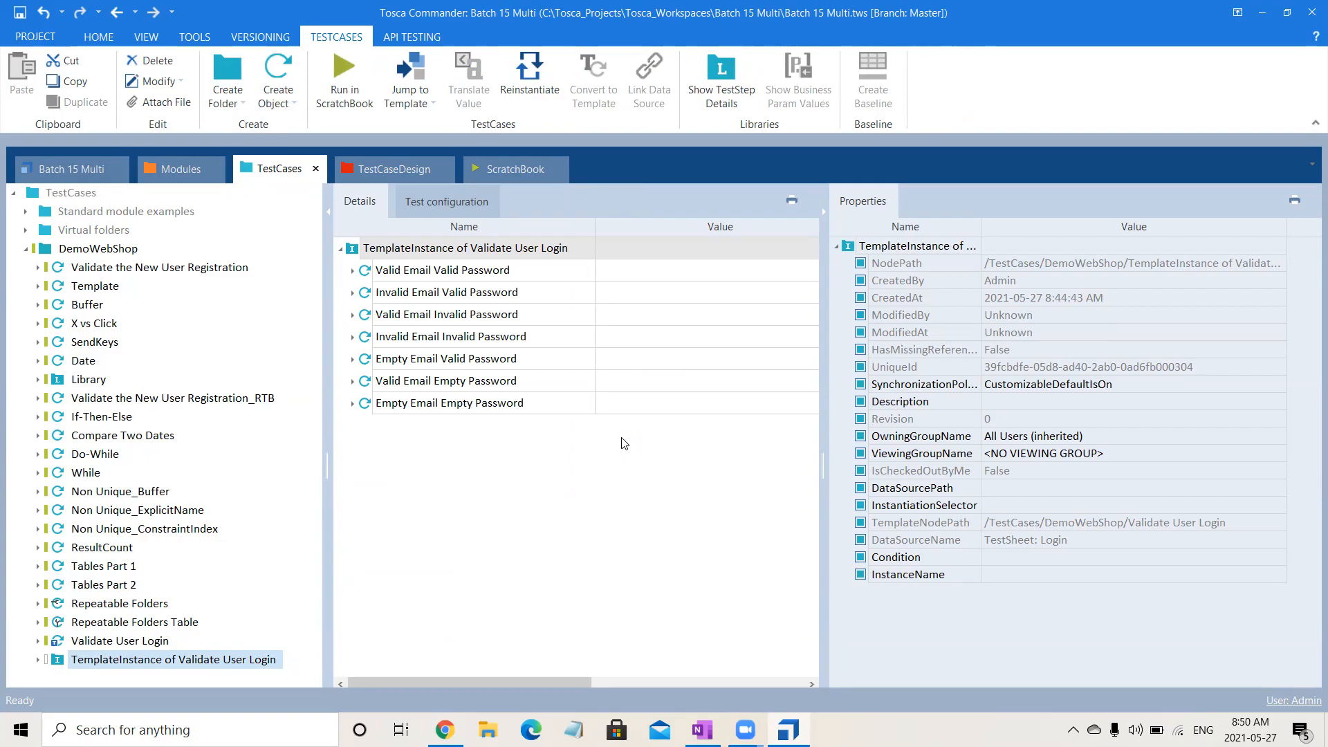
left_click(709, 591)
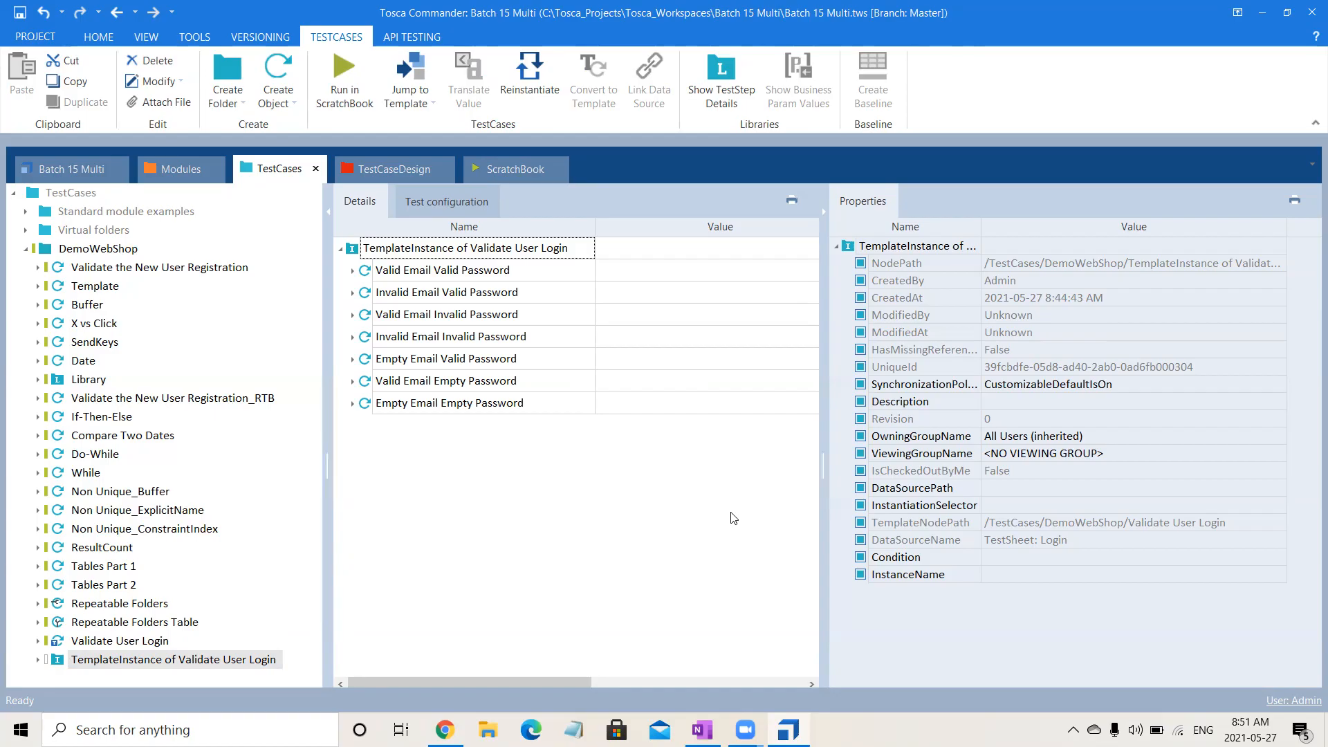
left_click(831, 511)
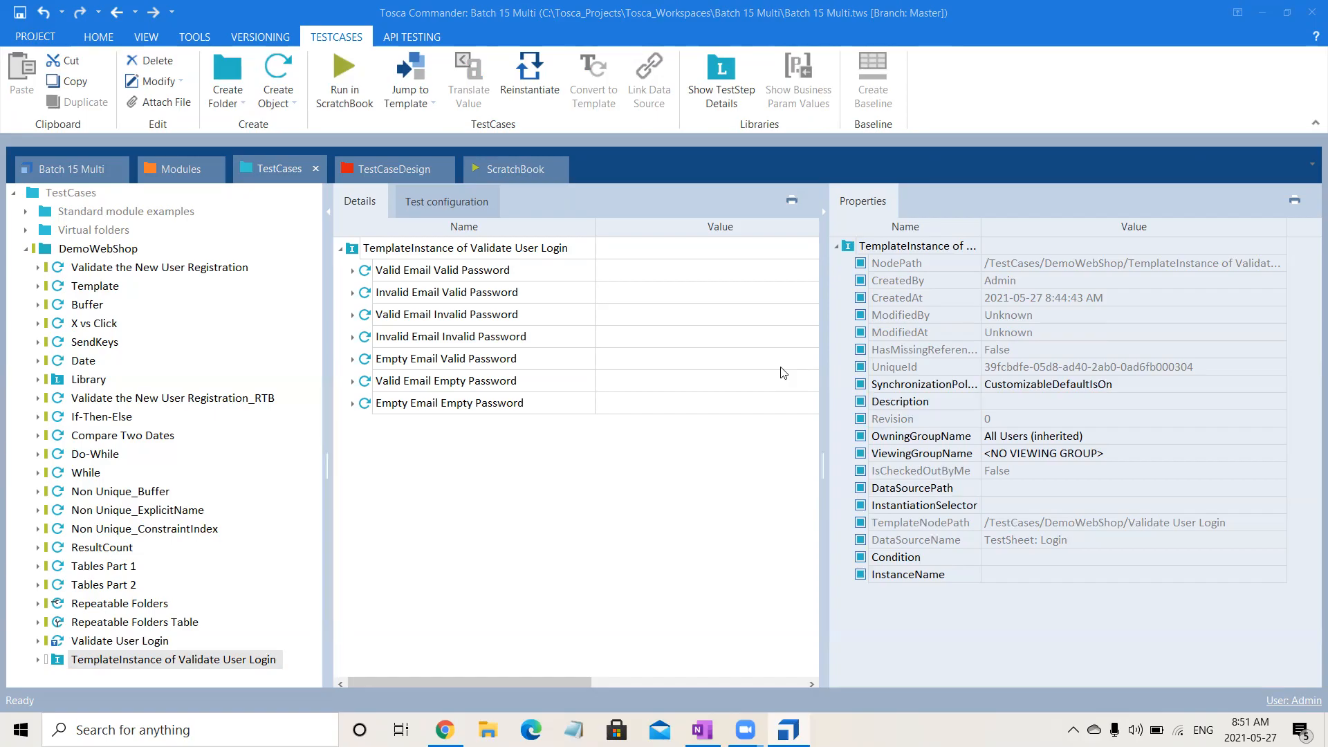
left_click(502, 302)
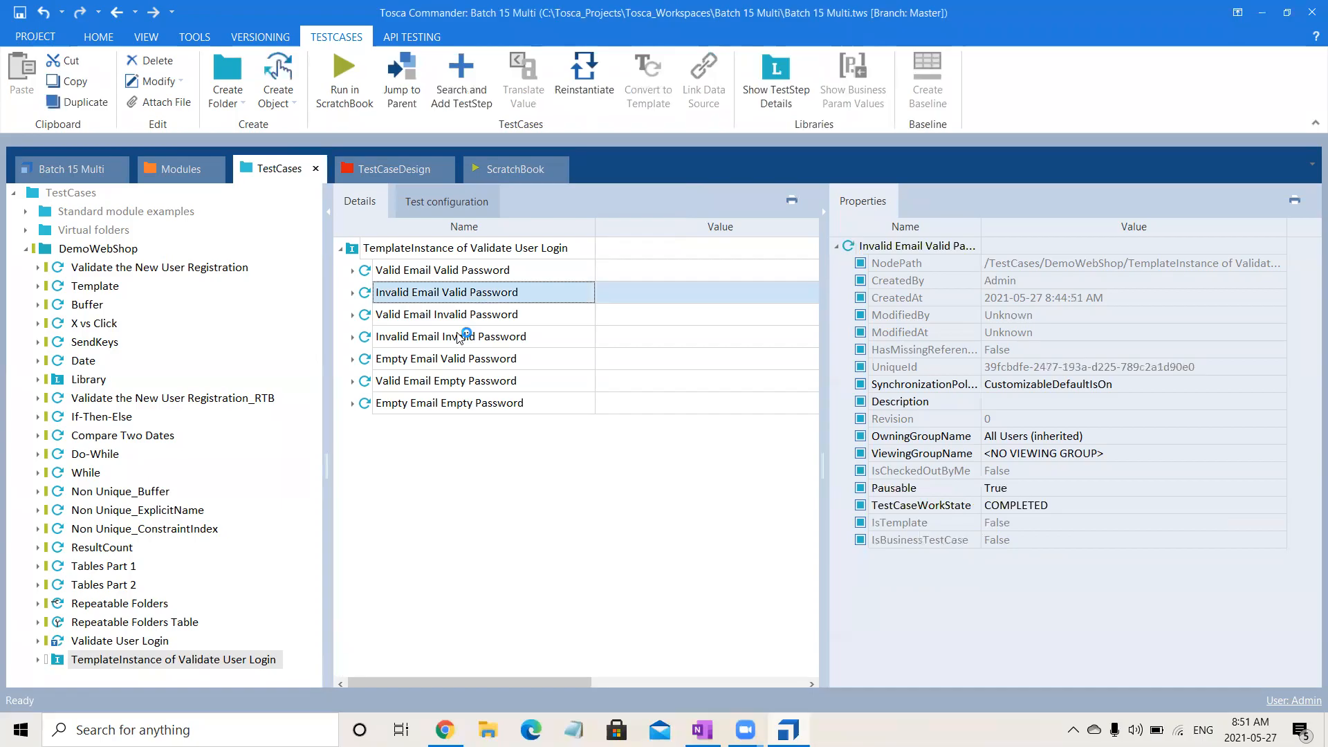
left_click(161, 649)
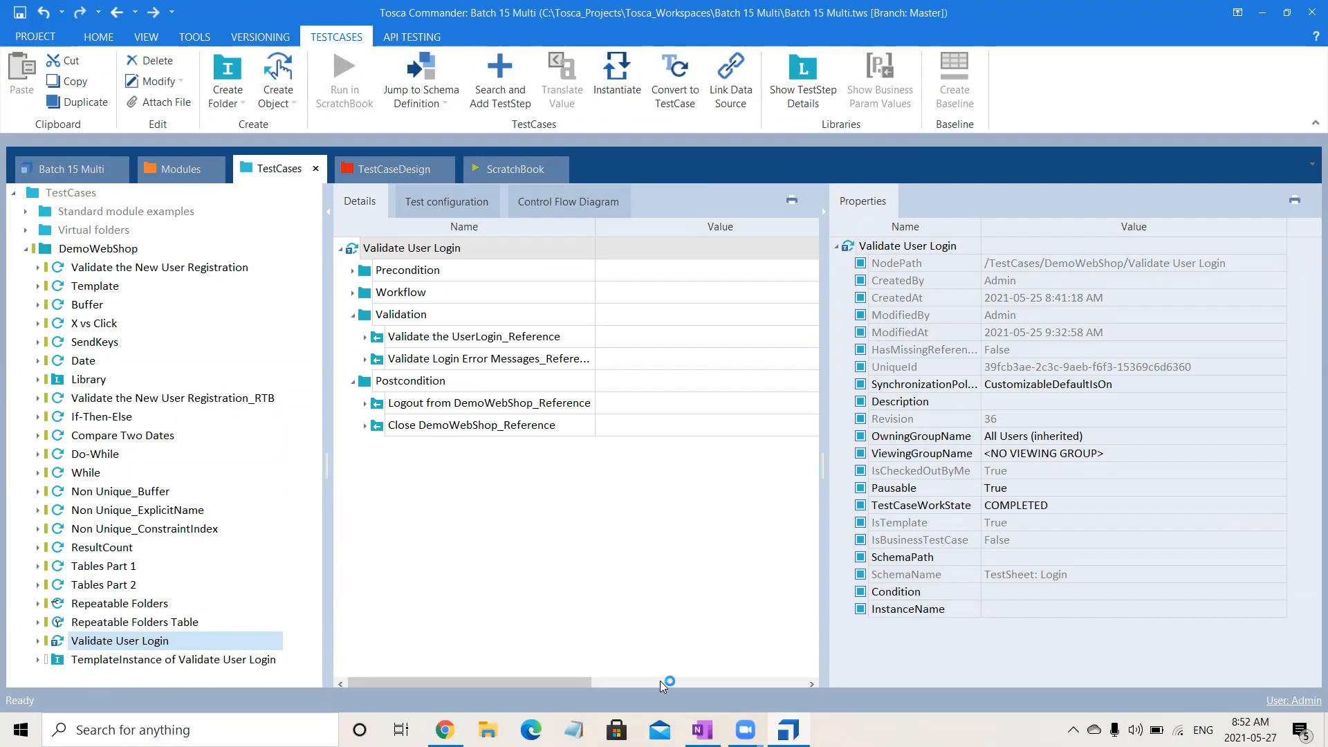
left_click(746, 506)
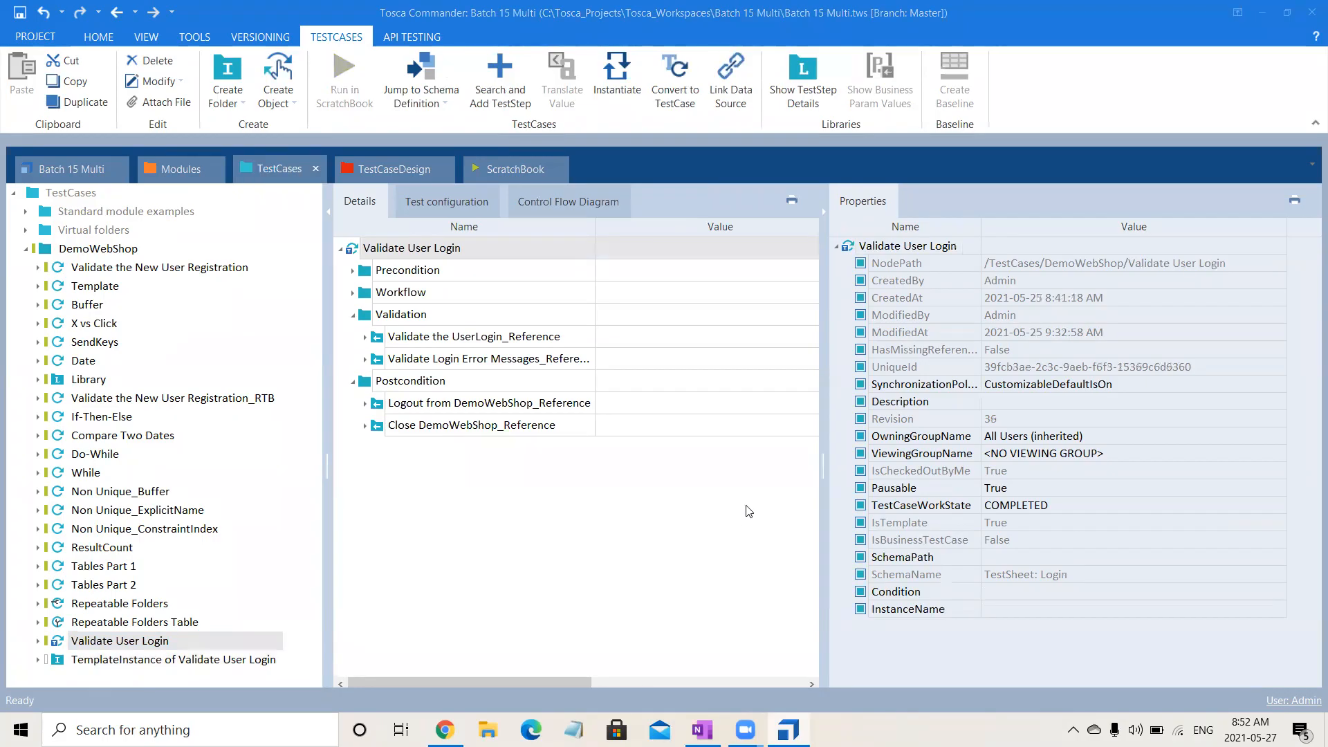
Return to the Login test sheet in the test case design and collapse its Instances and the sheet itself.
left_click(400, 172)
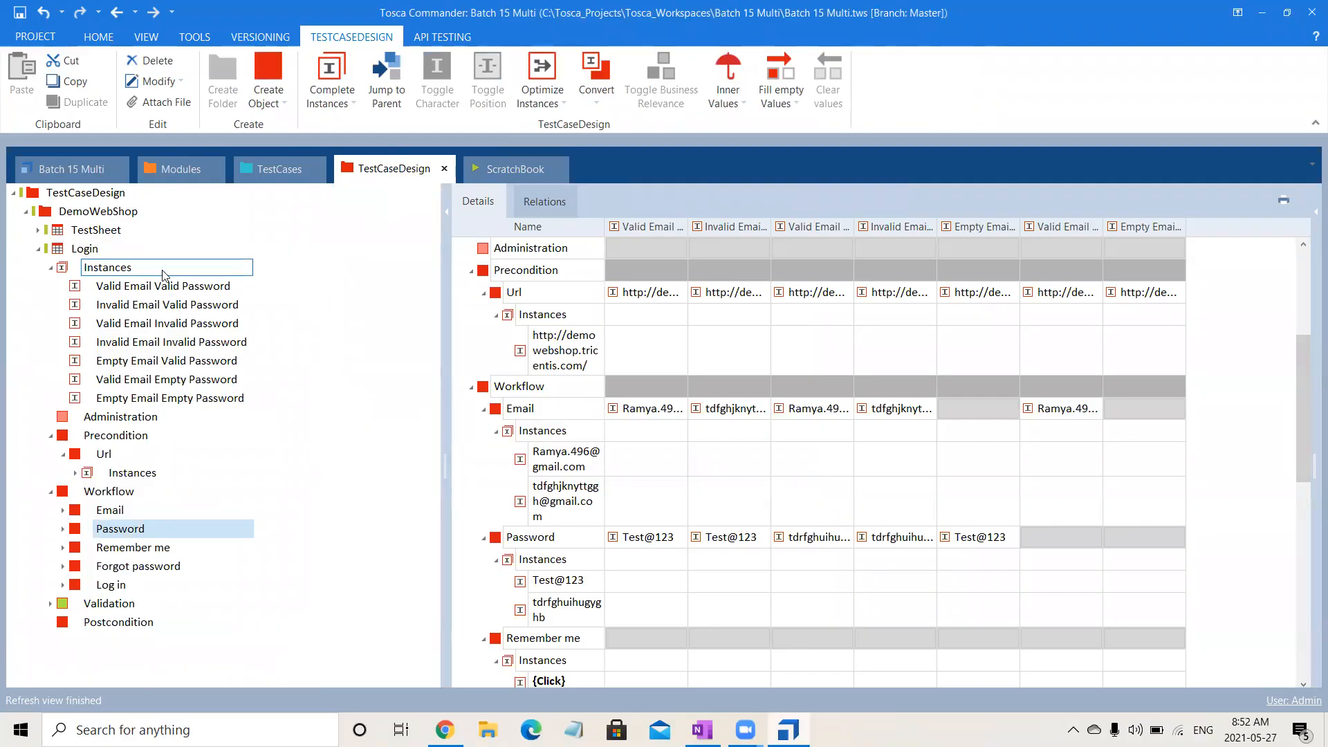
left_click(78, 249)
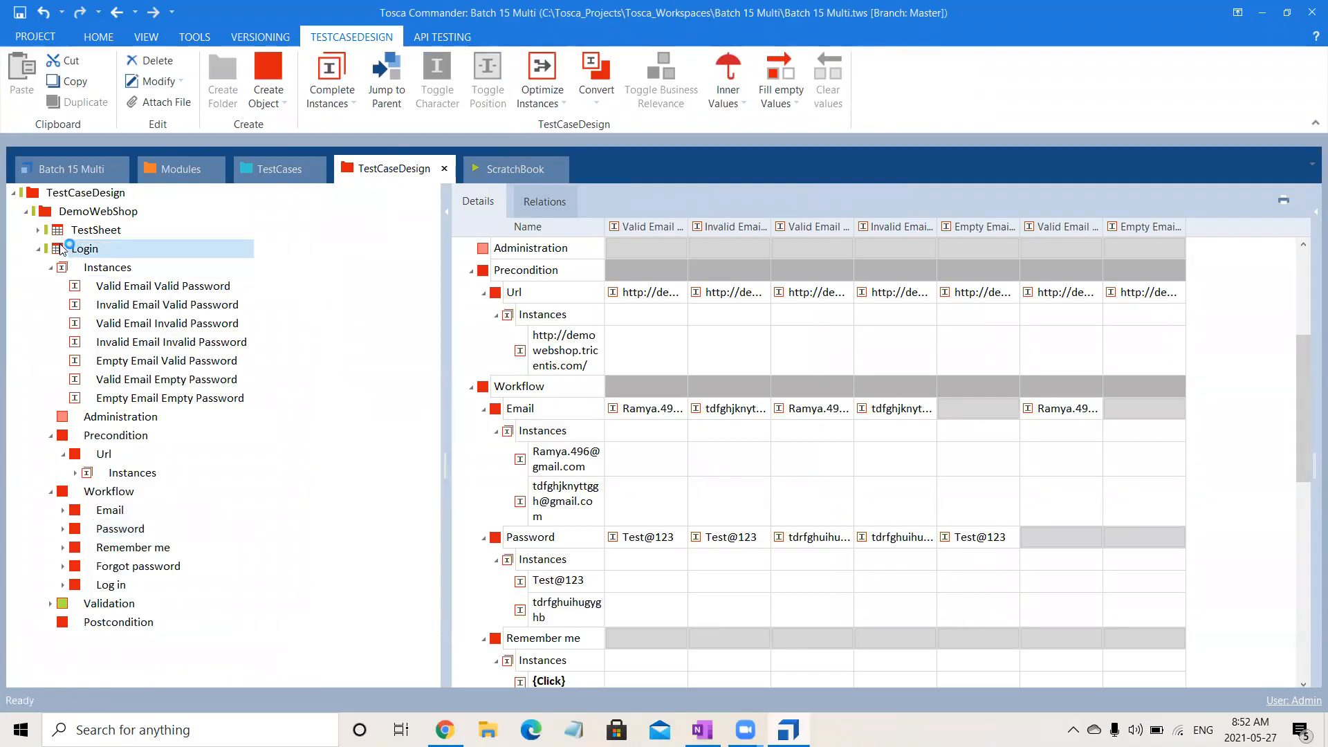
left_click(50, 267)
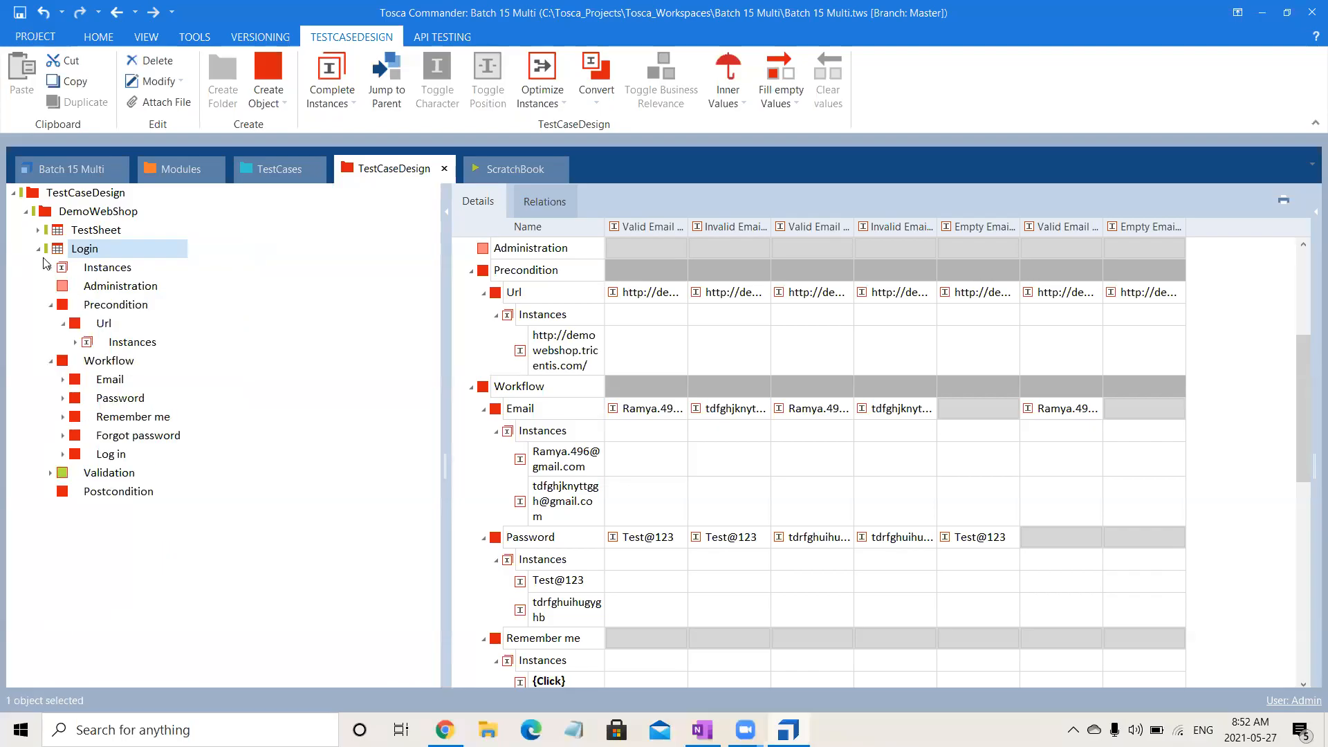
left_click(38, 250)
Compare the Validation steps of the Valid Email Valid Password and Invalid Email Valid Password test cases in the template instance.
left_click(287, 174)
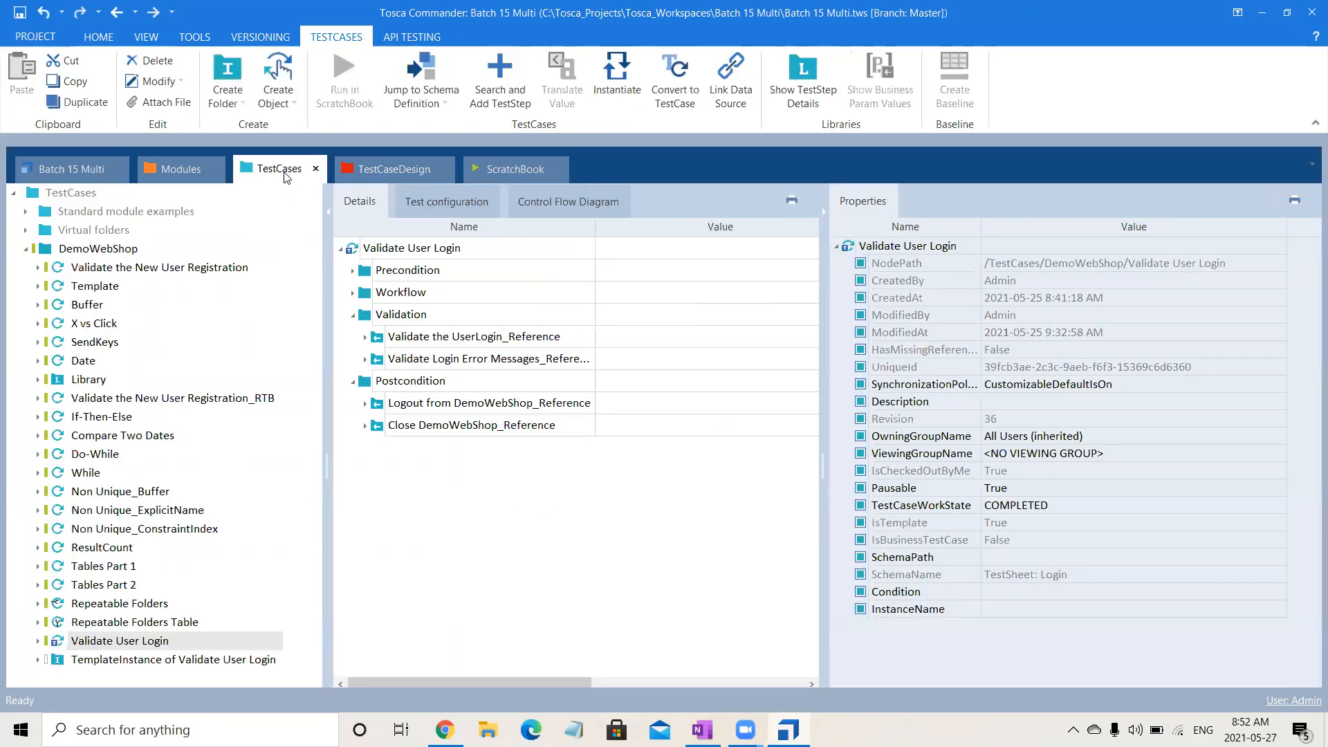
left_click(144, 666)
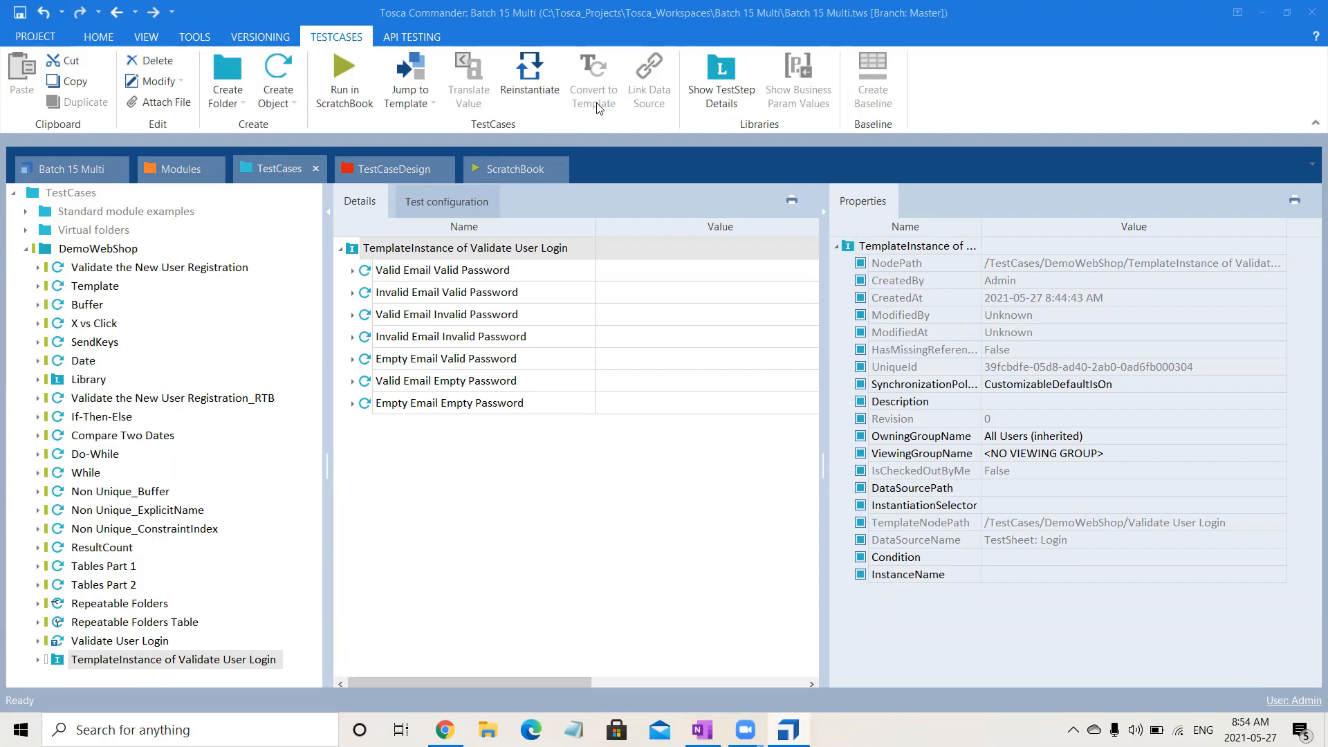
left_click(352, 271)
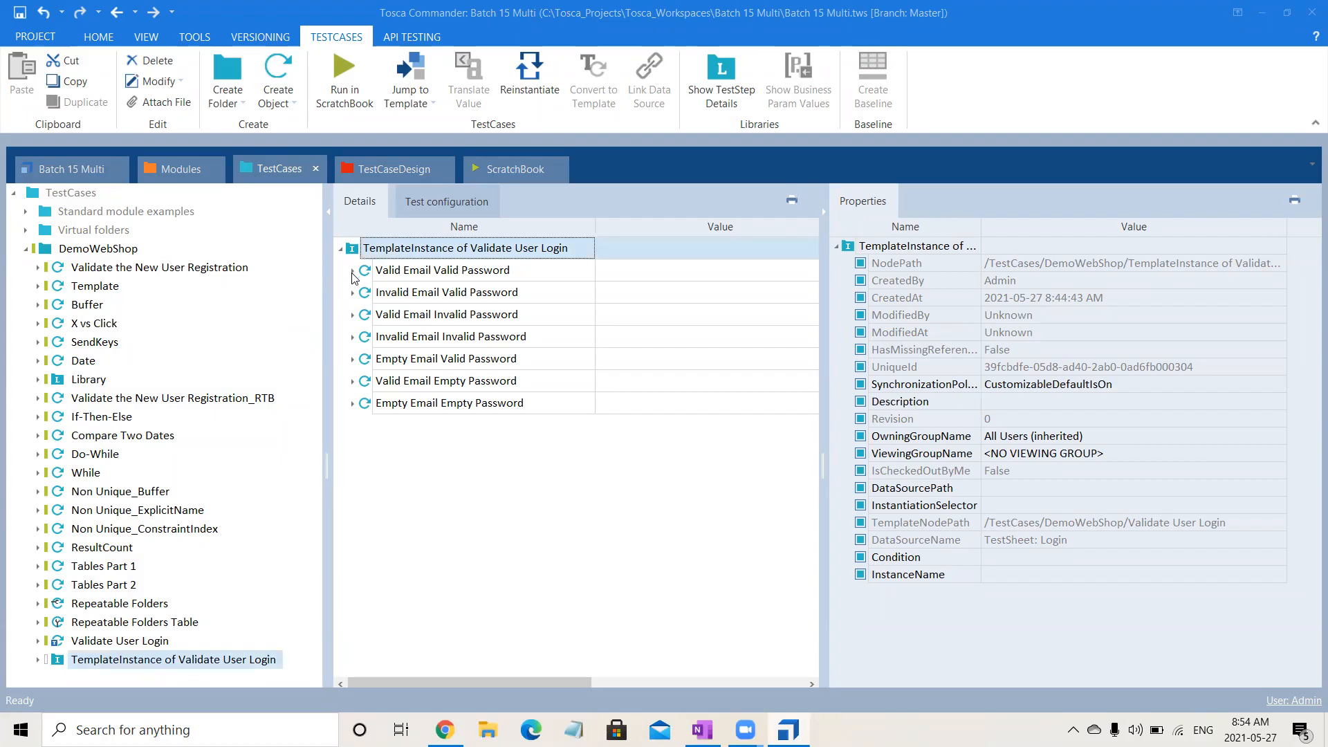
left_click(365, 337)
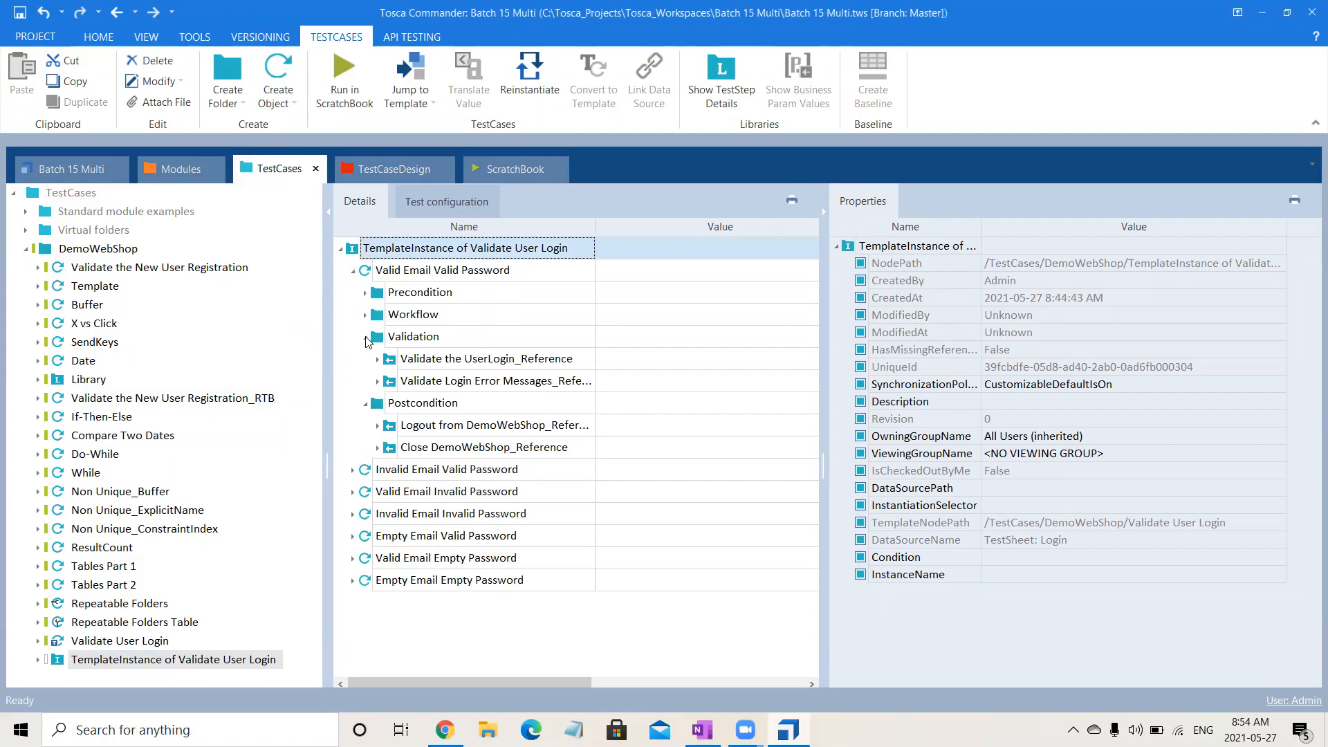
left_click(478, 366)
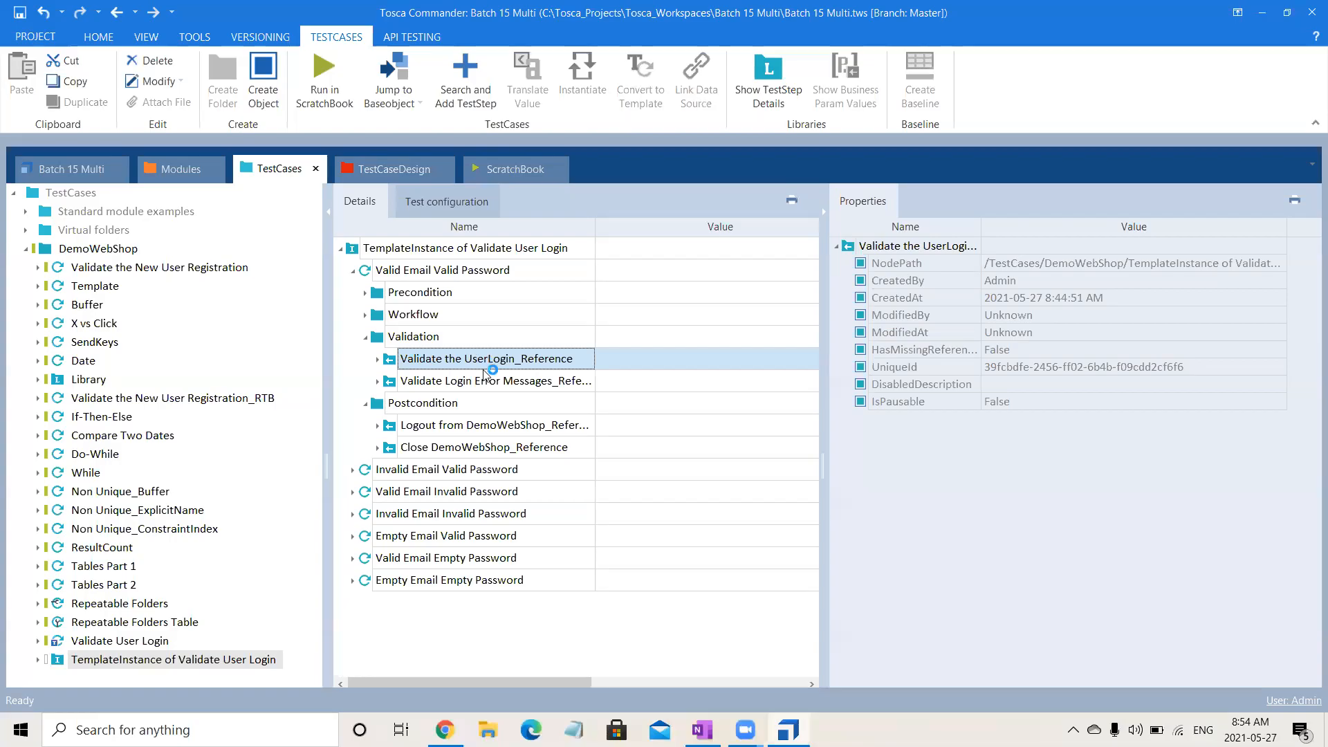
left_click(490, 385)
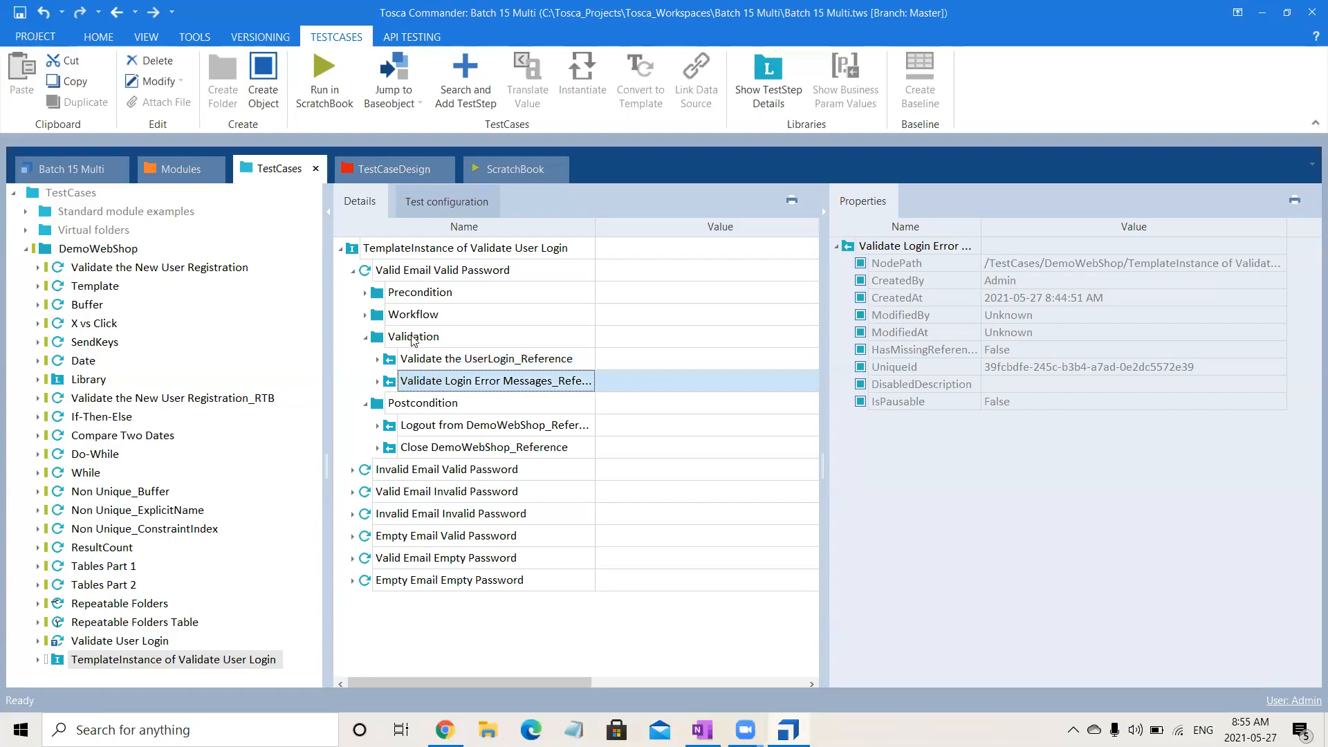
left_click(353, 471)
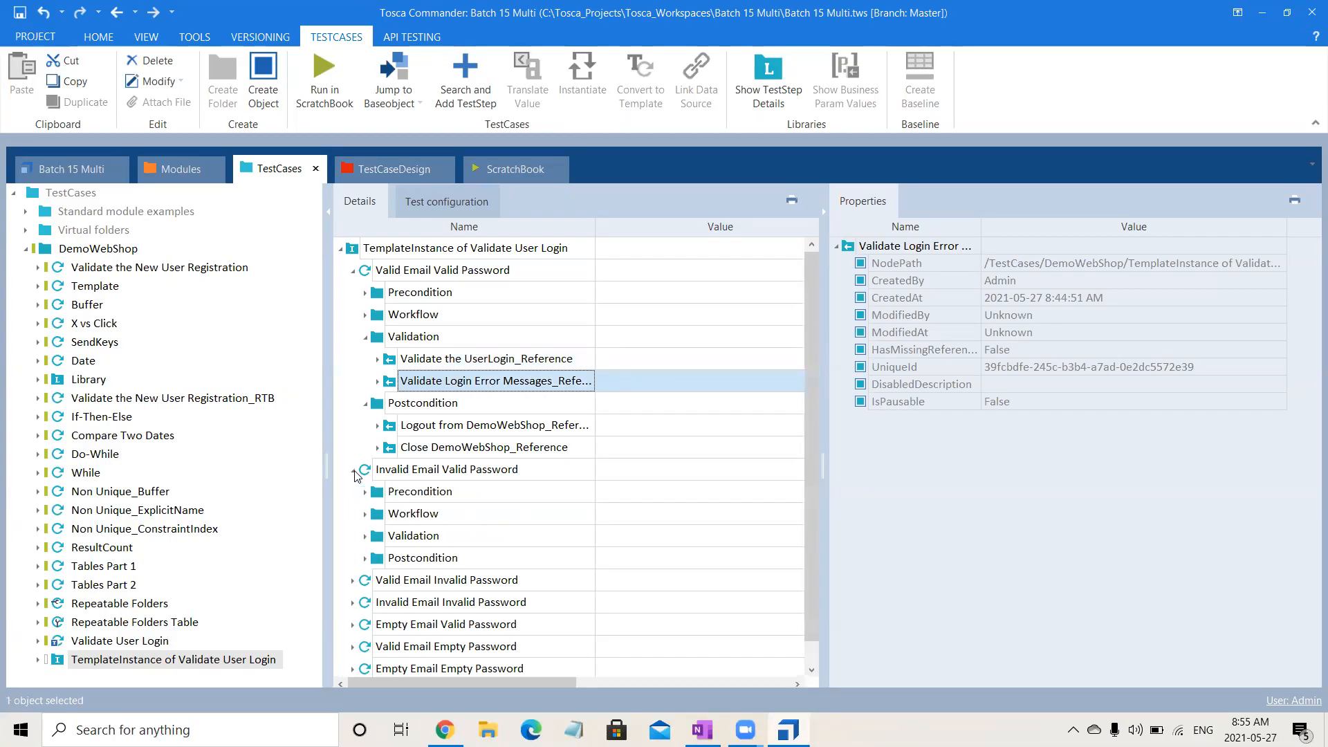
left_click(365, 536)
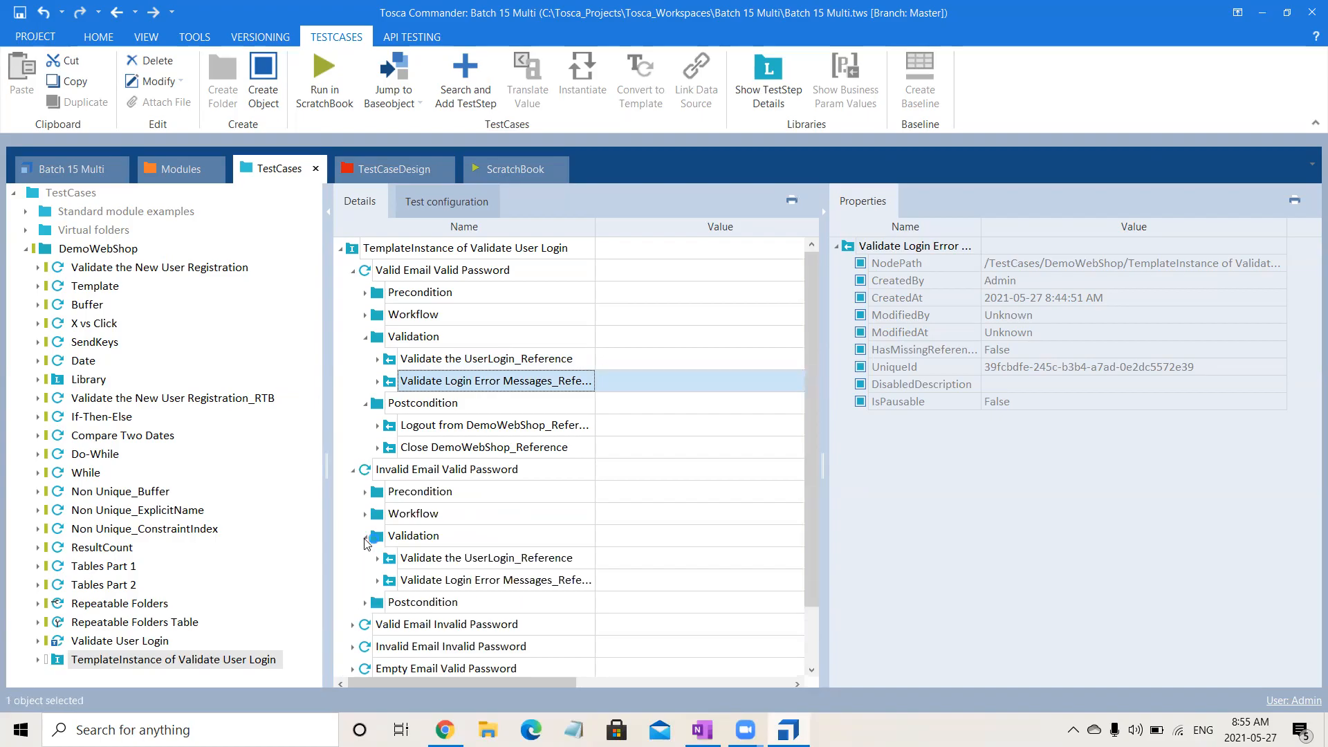
left_click(494, 580)
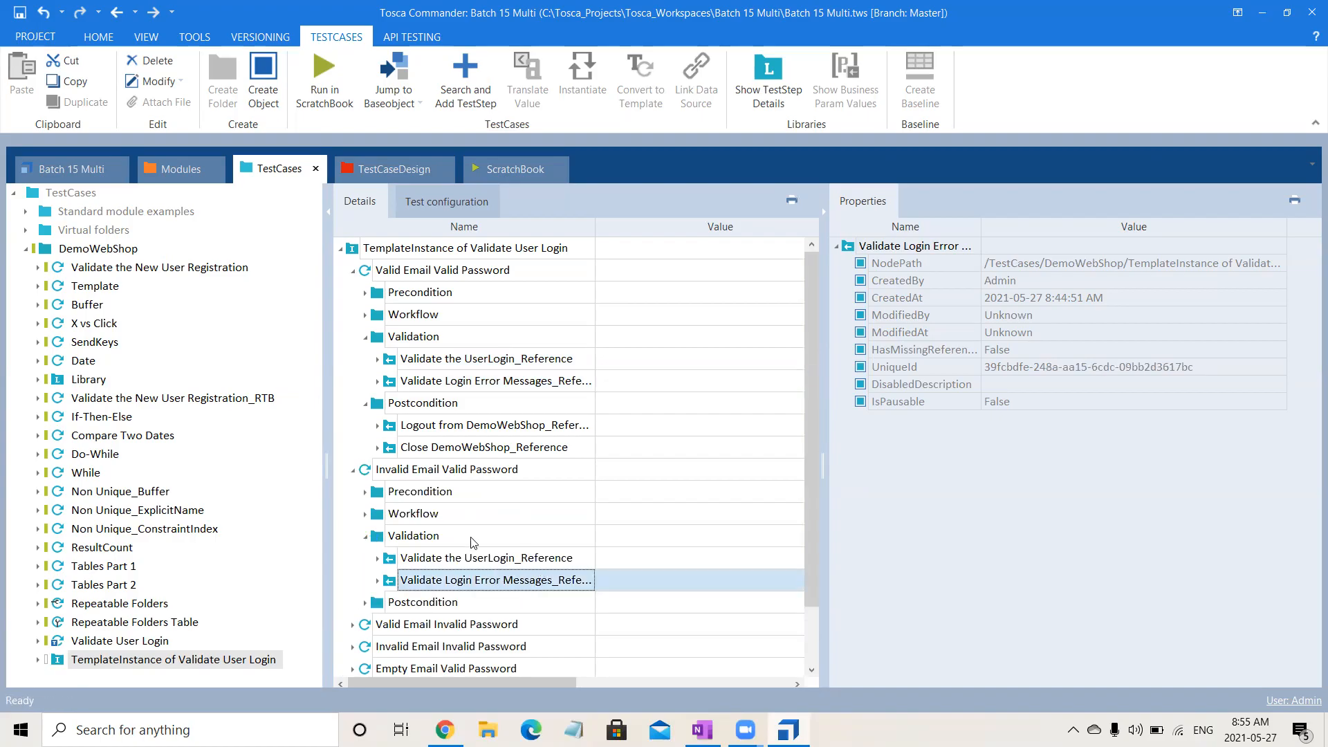
left_click(490, 544)
left_click(509, 561)
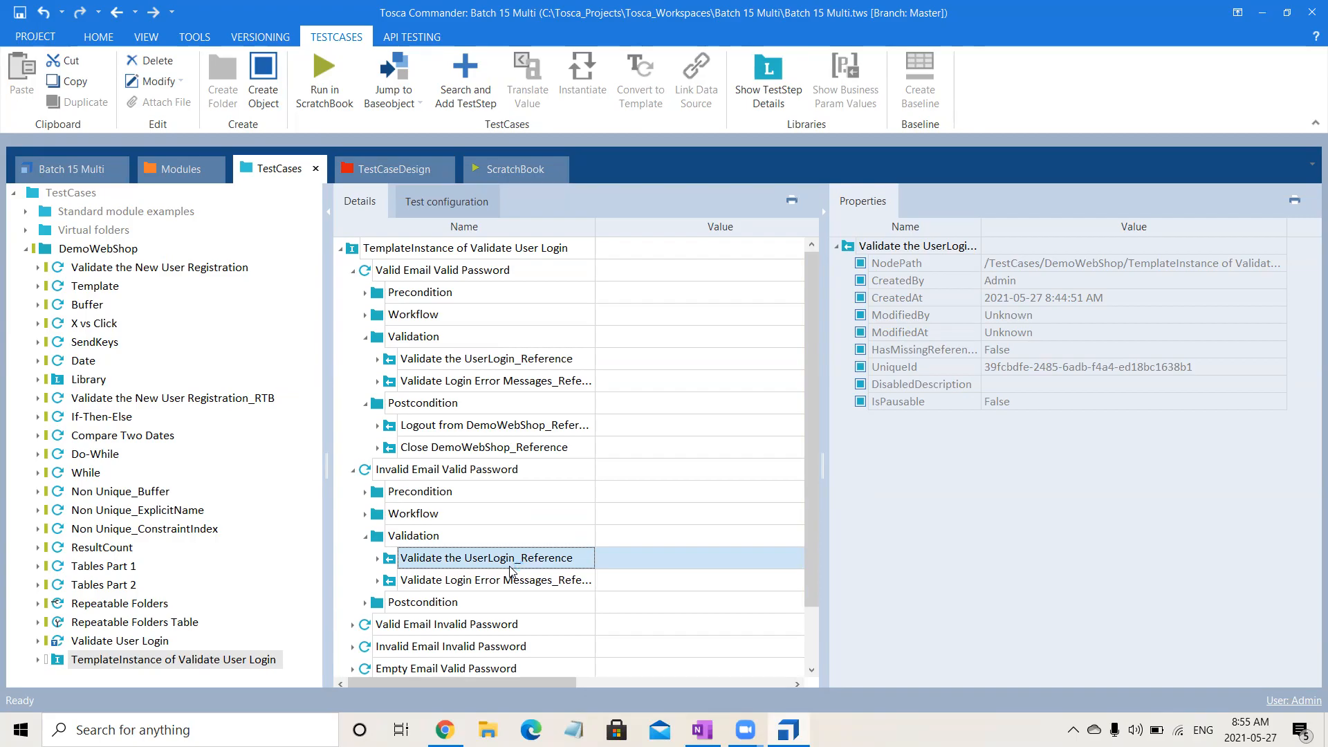
Show the Validate User Login template's details with the properties pane hidden and a Condition column added.
left_click(152, 643)
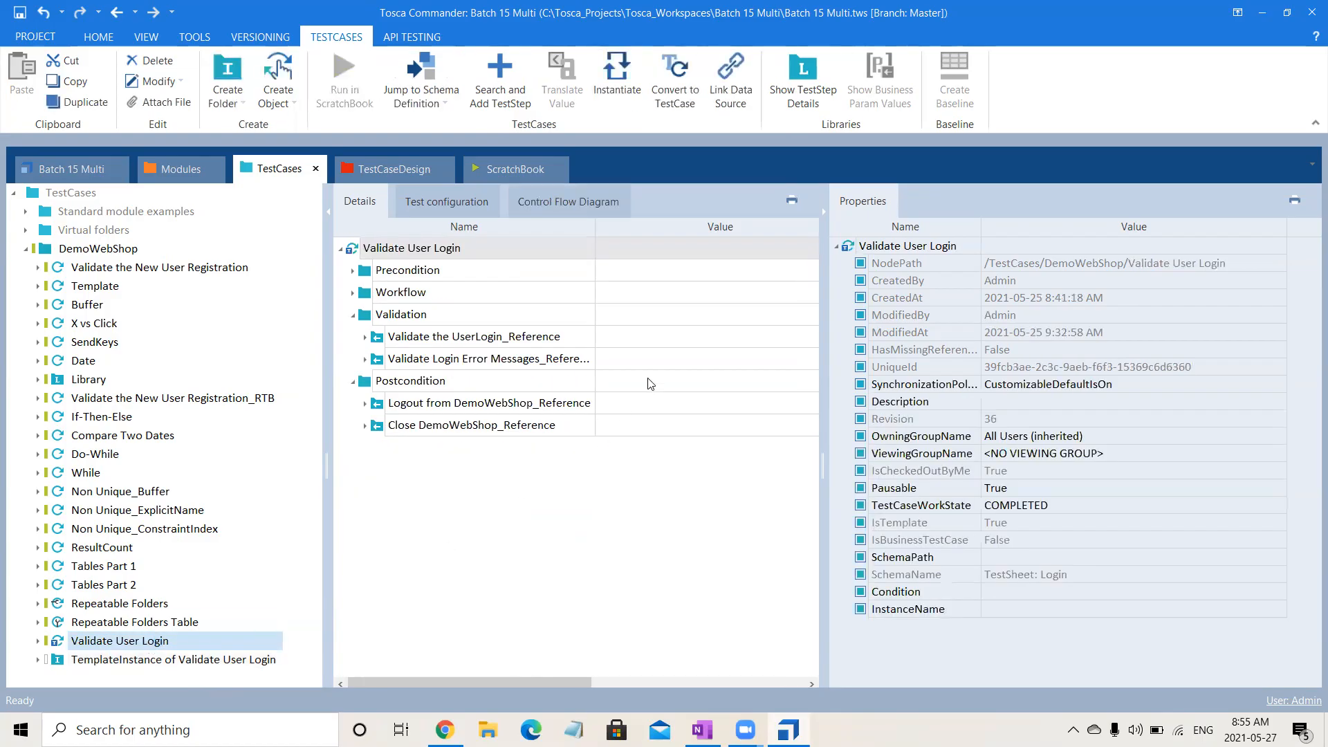
left_click(823, 213)
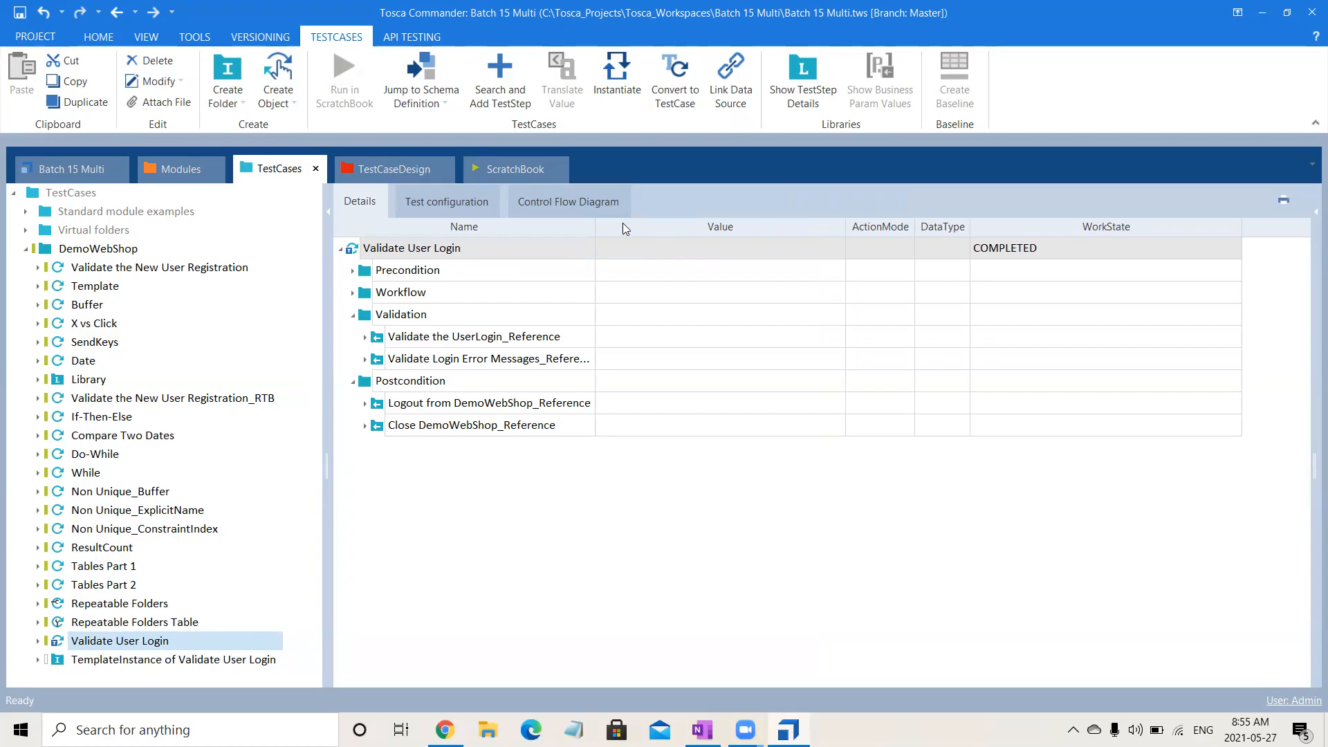
right_click(557, 231)
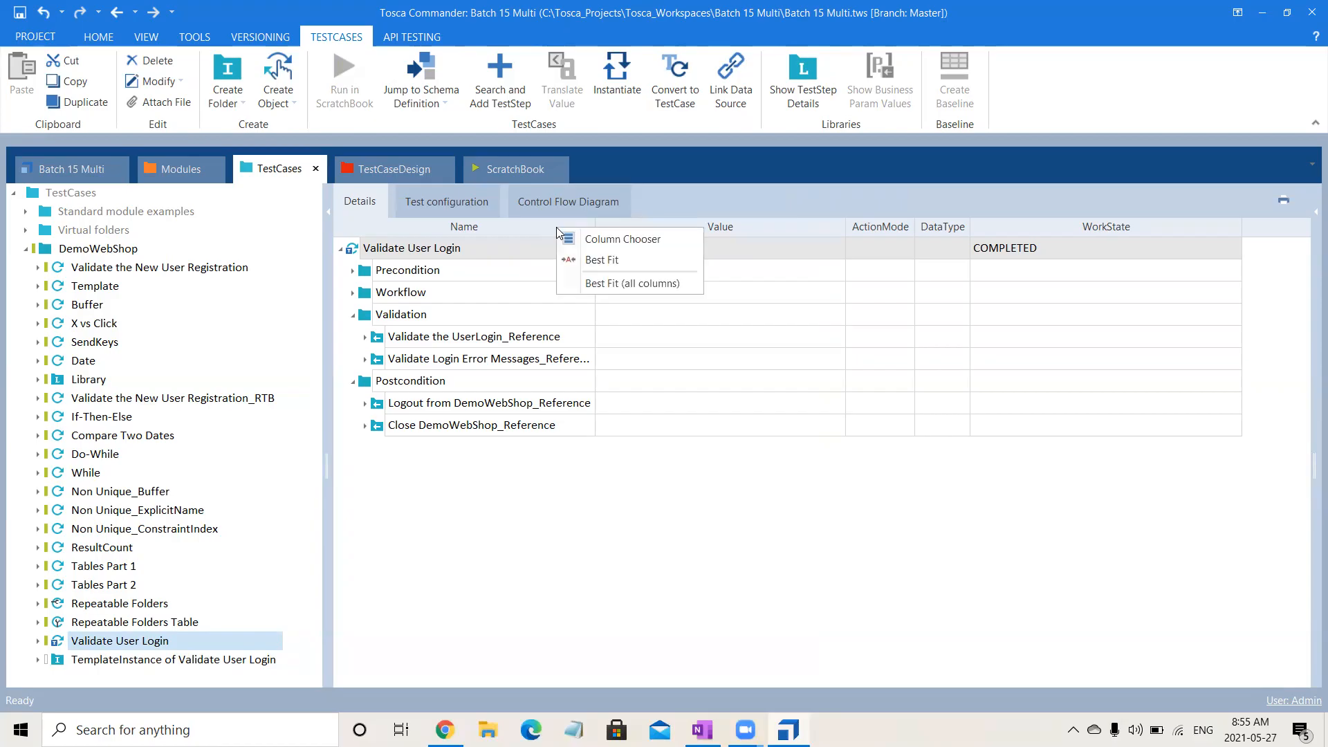
left_click(592, 239)
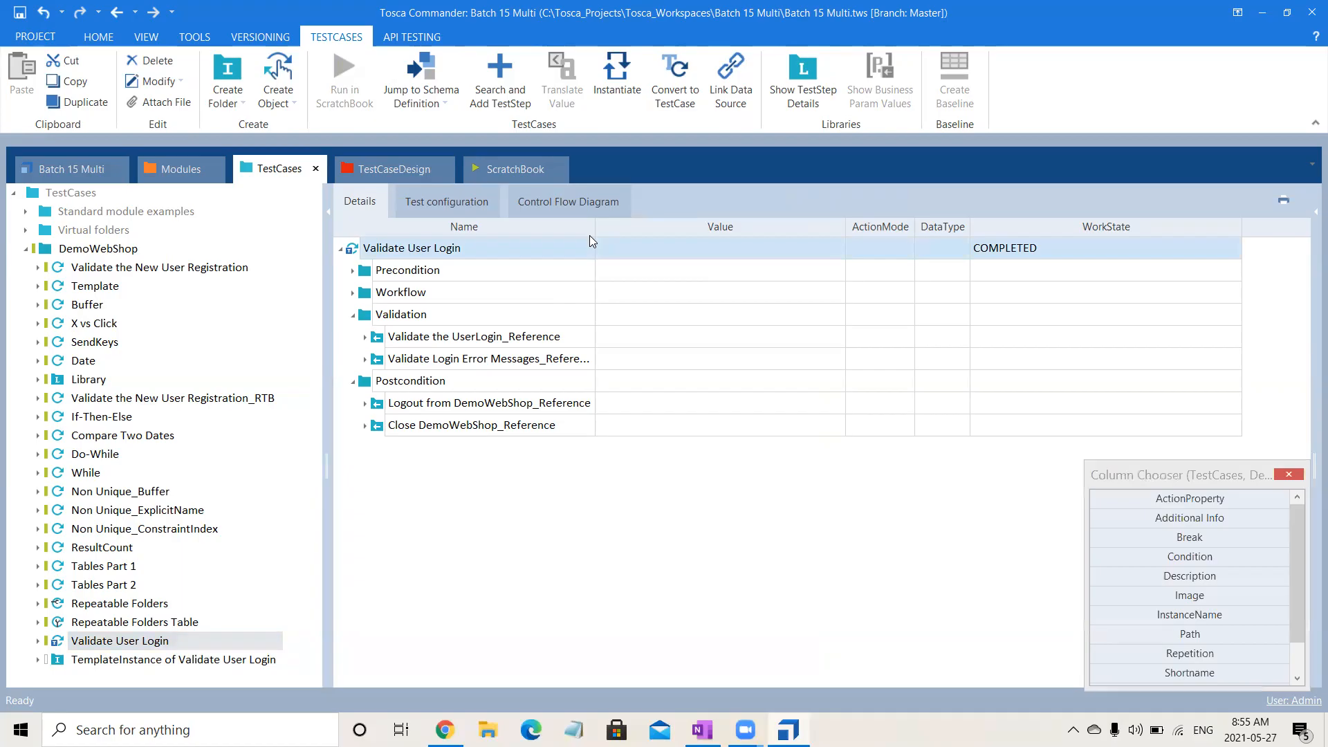
double_click(1210, 558)
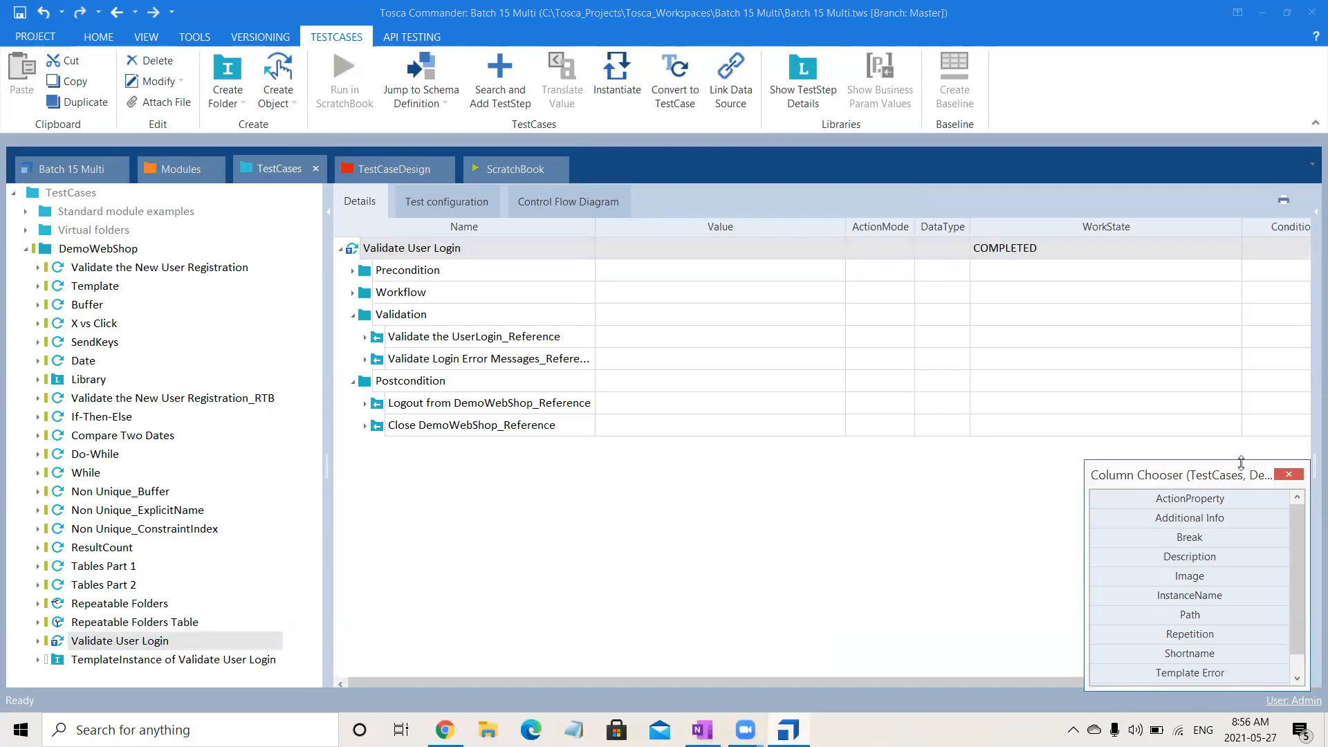
left_click(1283, 476)
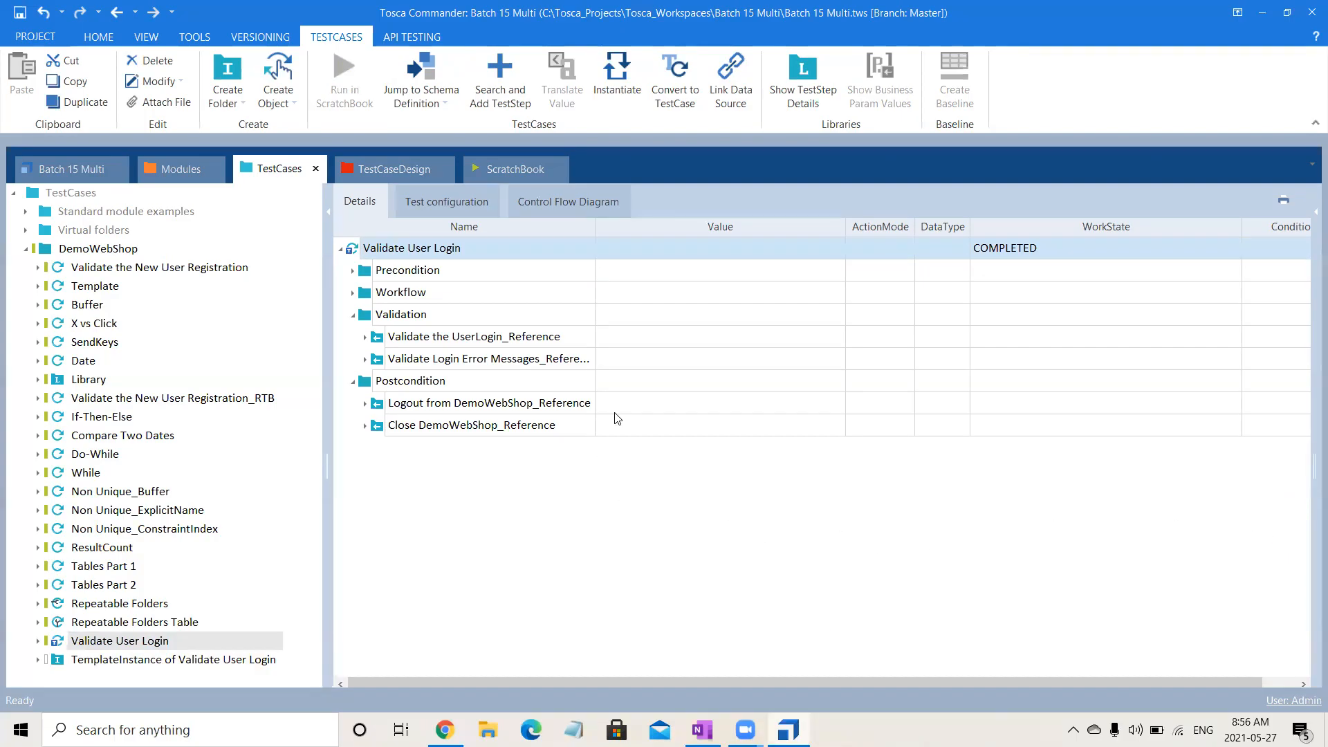
Add an attribute named Flag under Administration in the Login test sheet.
left_click(399, 172)
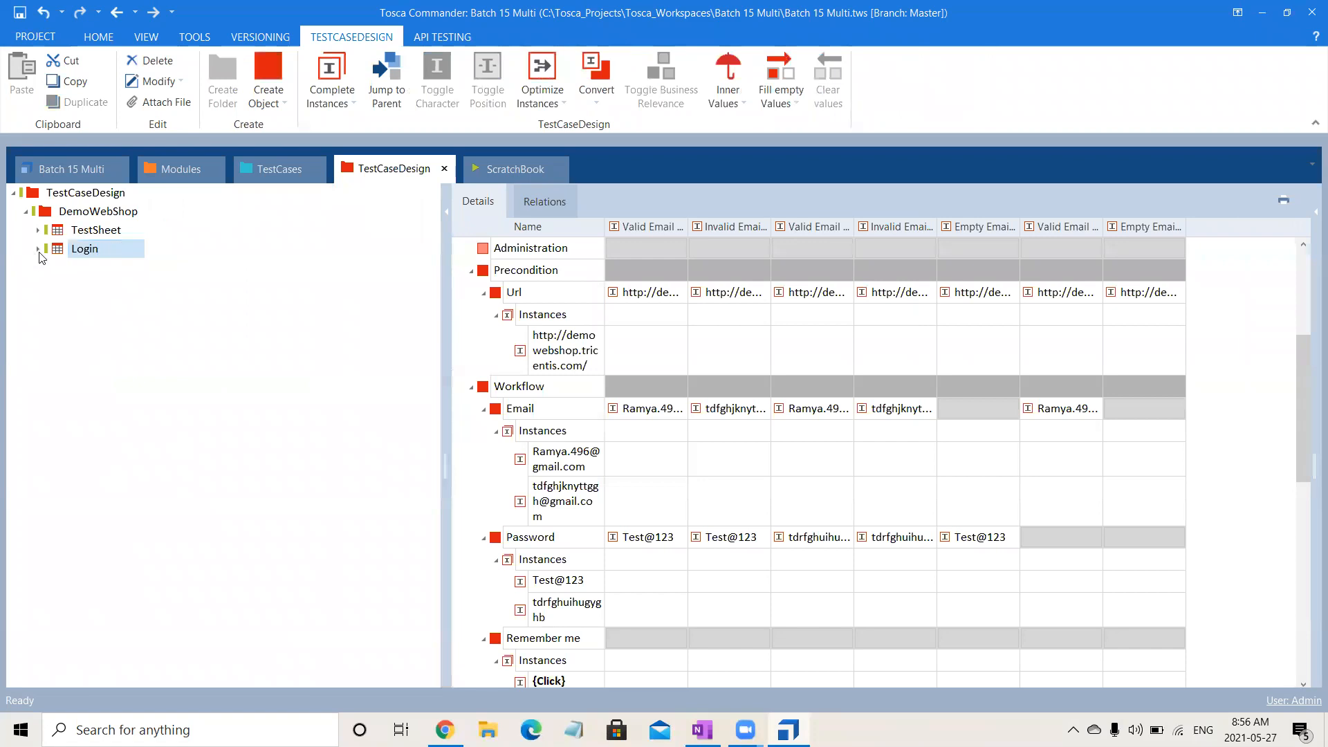
left_click(38, 249)
left_click(89, 291)
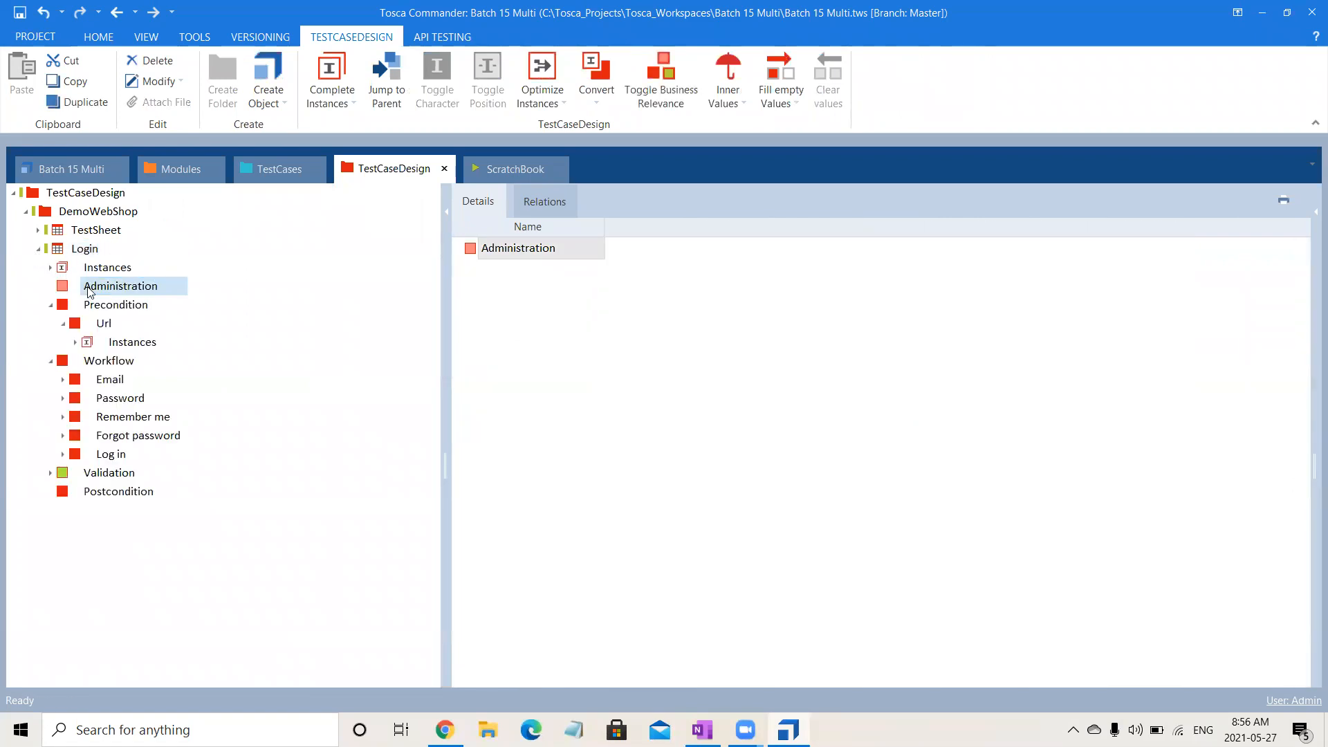
right_click(89, 291)
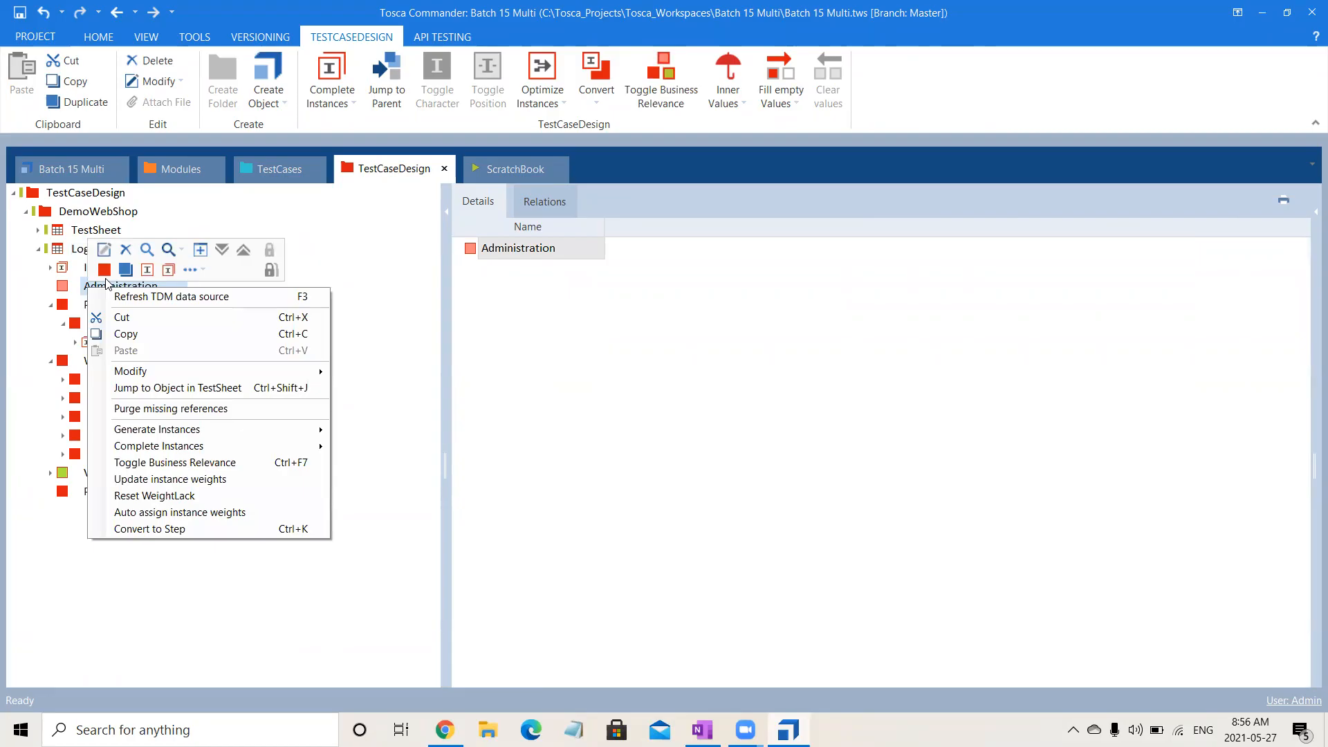
left_click(104, 270)
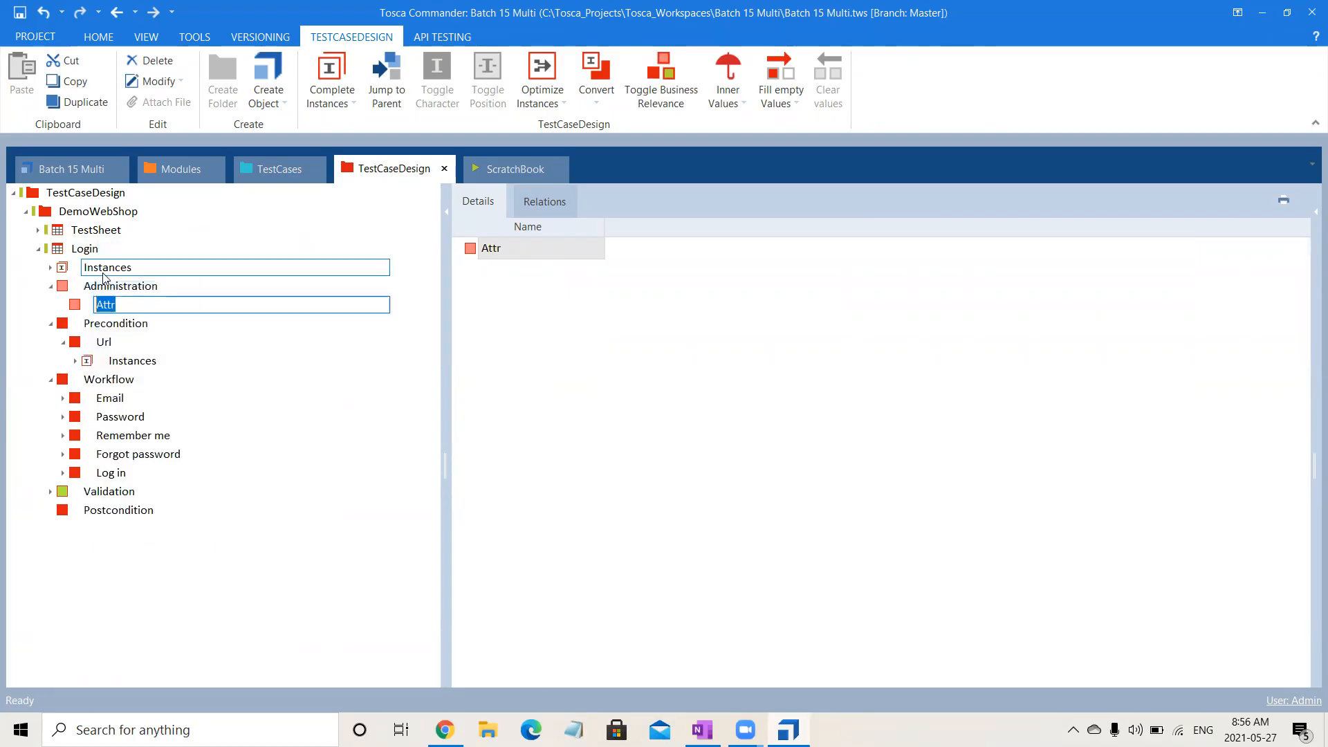
type("Flag")
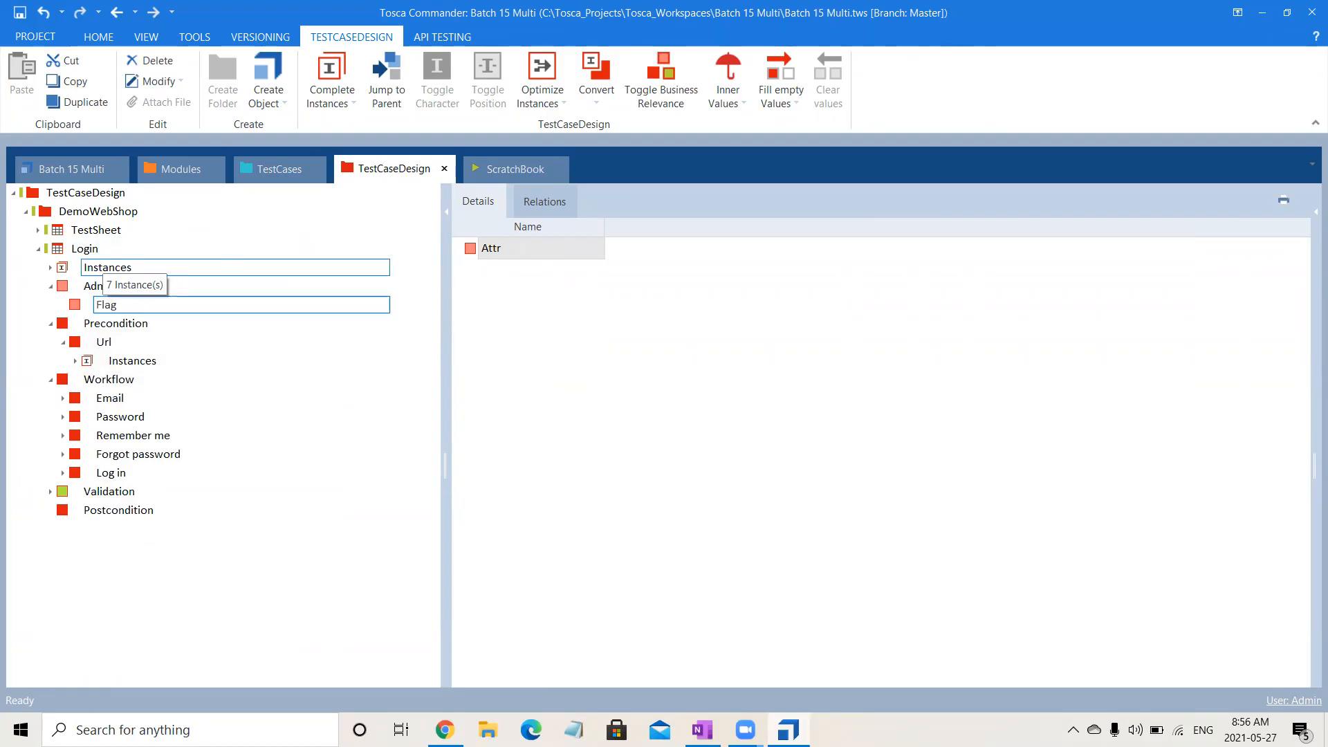
key("Return")
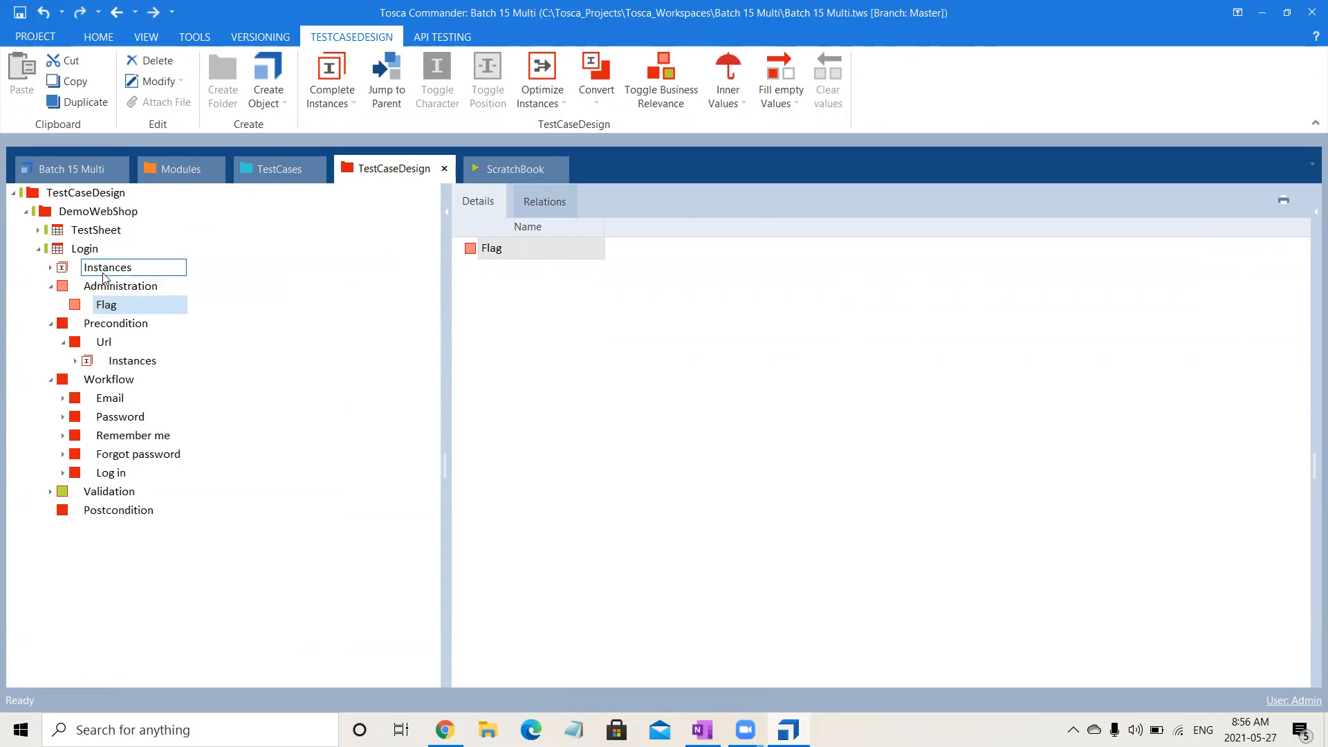
Create an instance named Success for the Flag attribute.
left_click(108, 250)
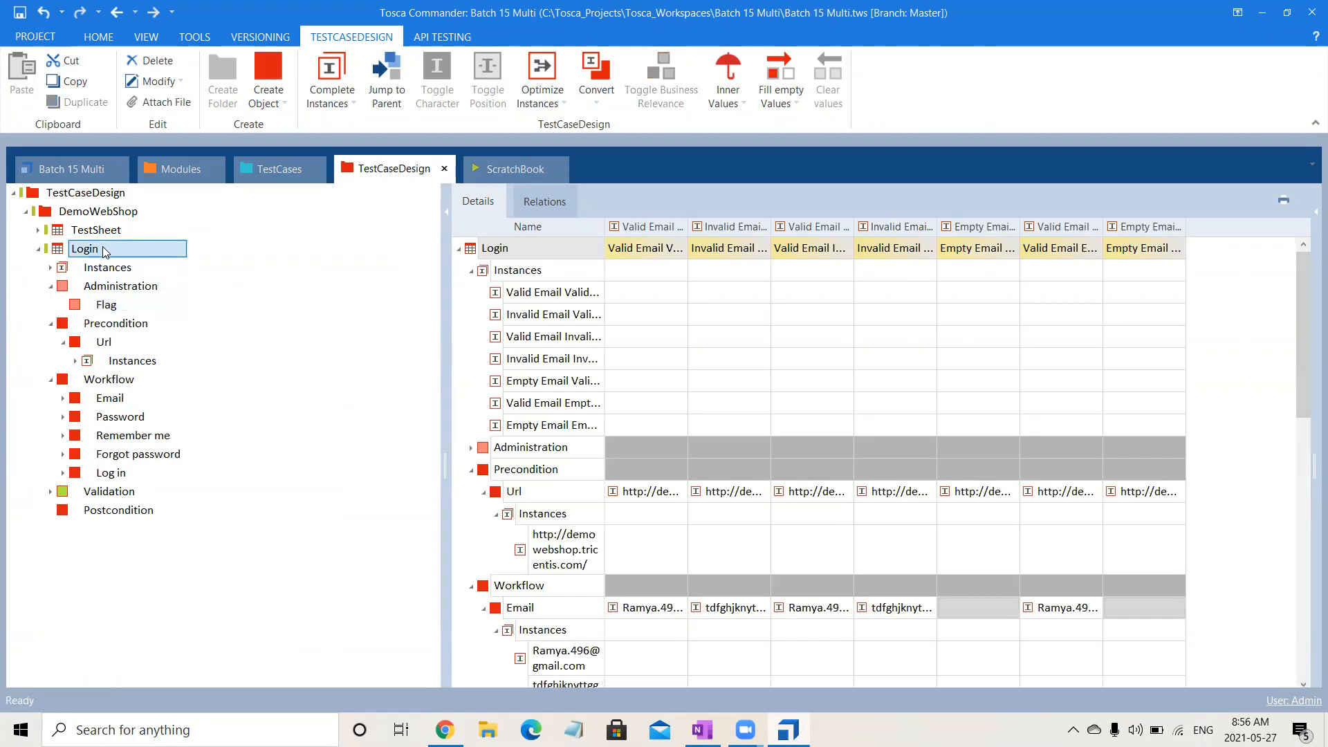
left_click(107, 304)
right_click(106, 304)
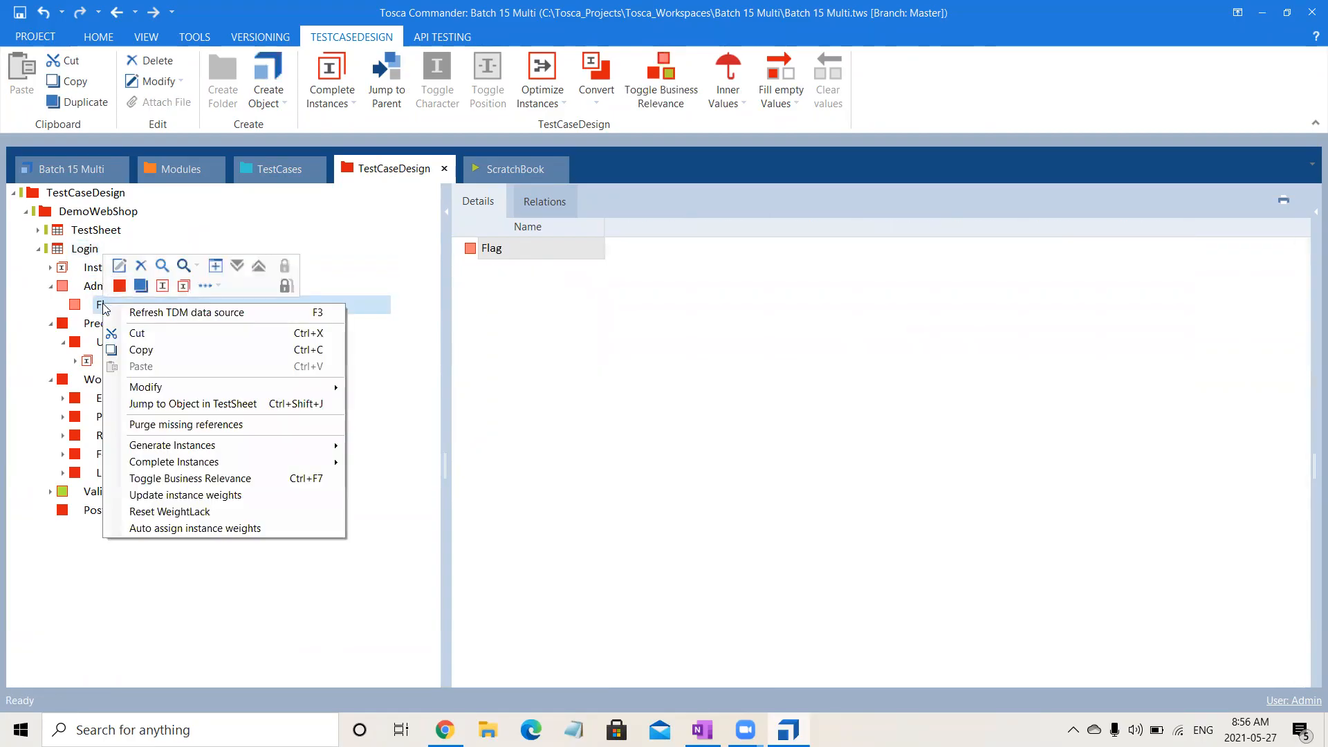
left_click(163, 285)
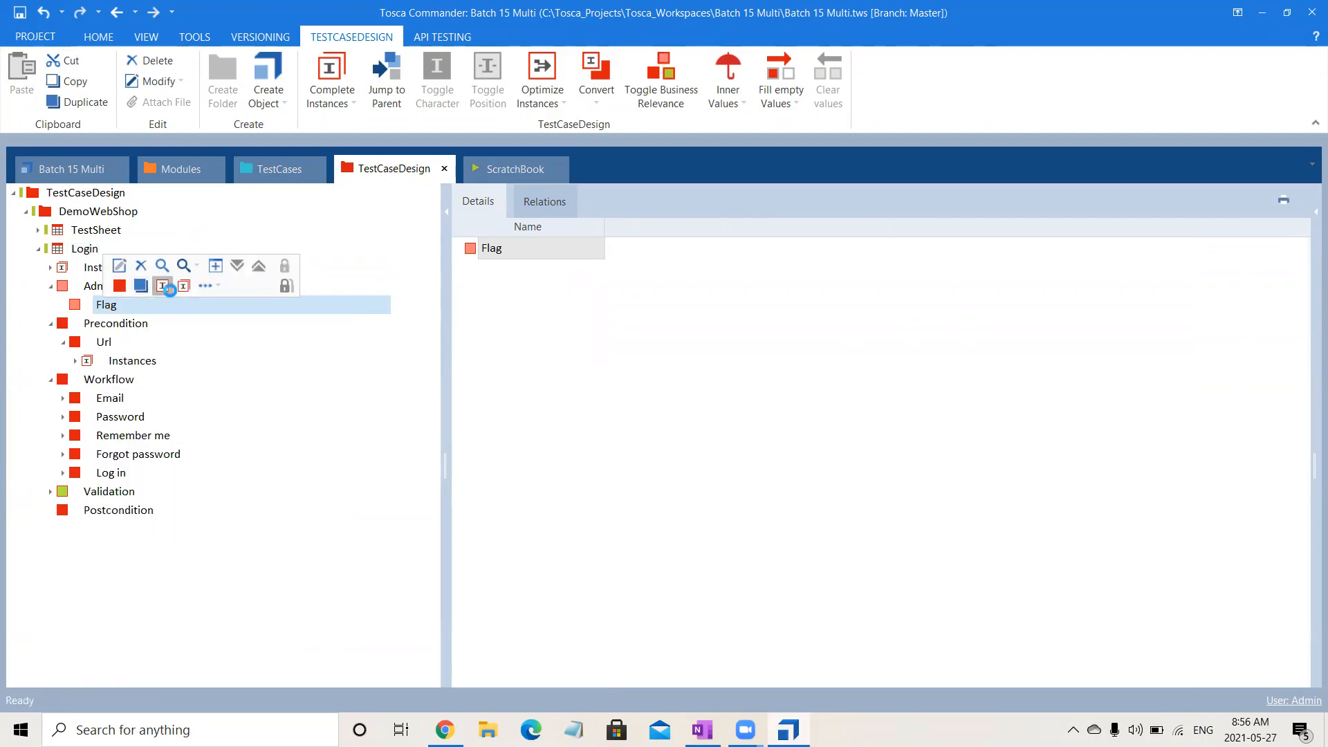
type("Succe")
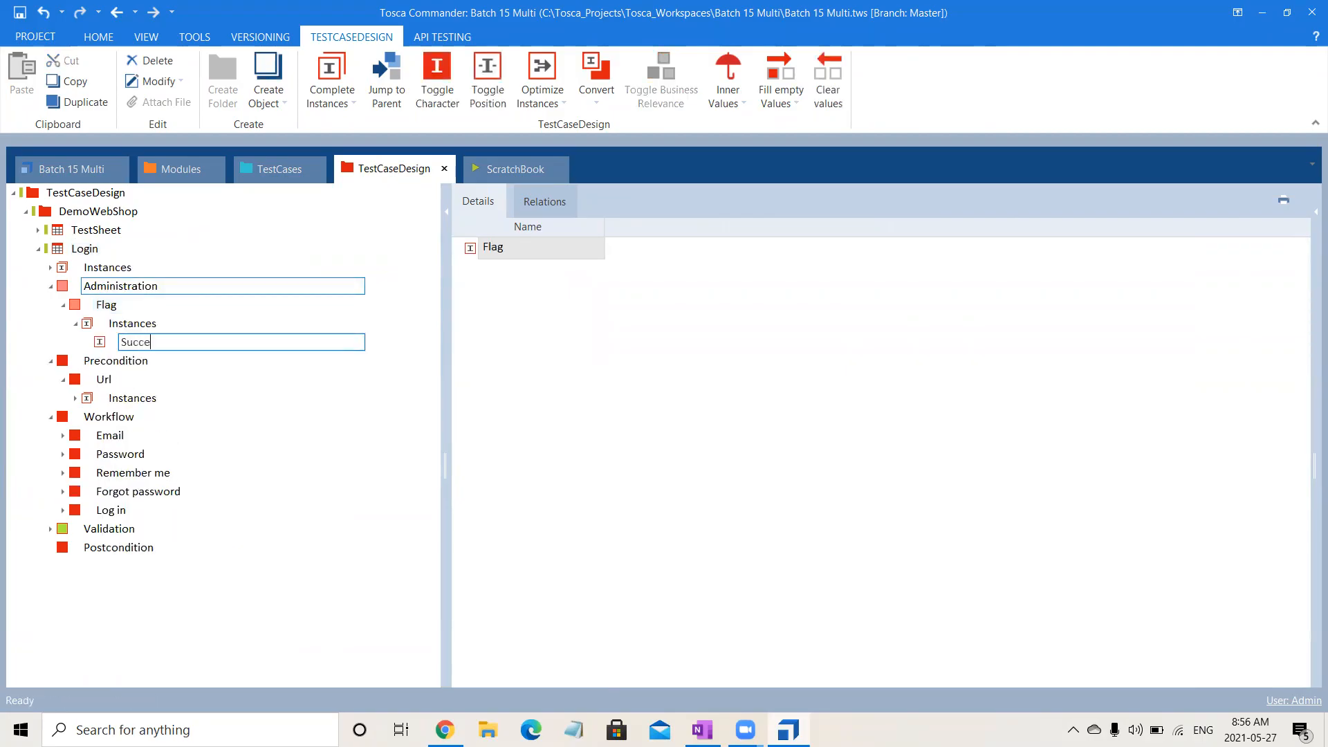
type("ss")
key("Return")
Create a second instance named Error for the Flag attribute.
left_click(127, 306)
right_click(126, 306)
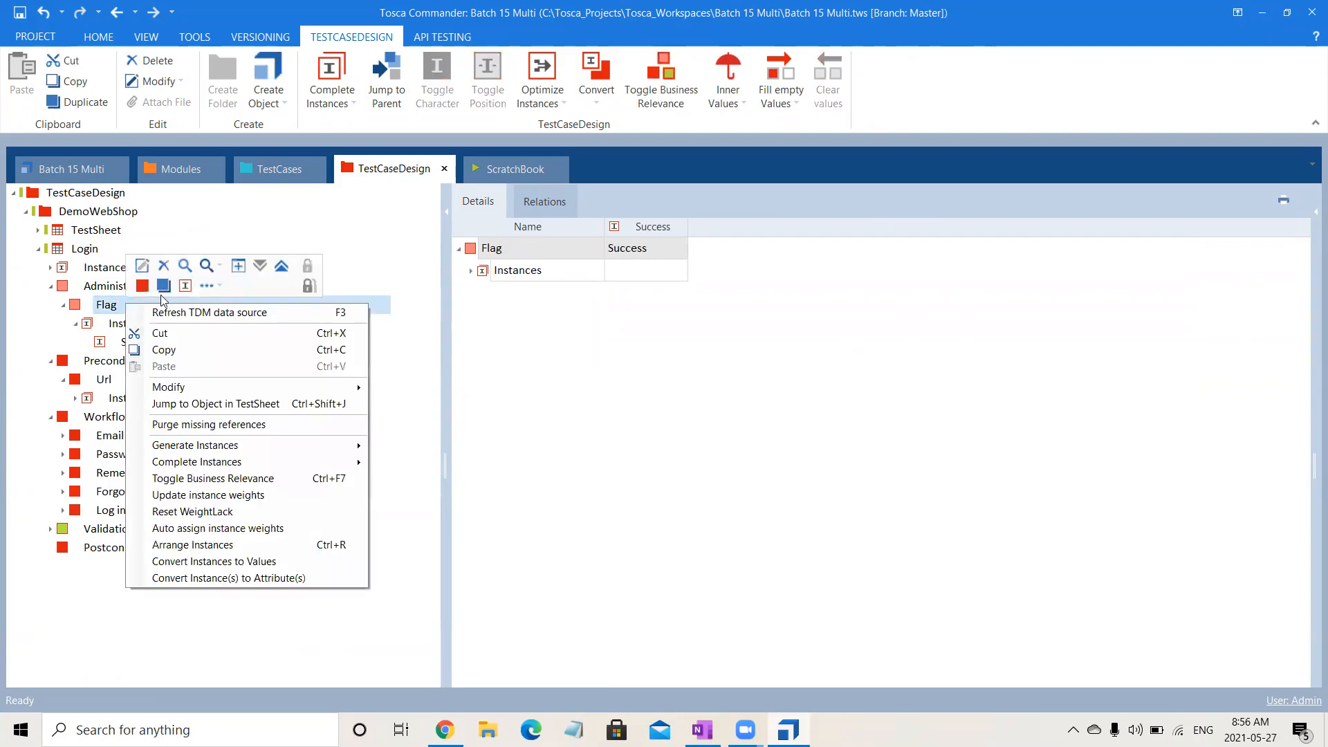
left_click(180, 289)
type("Error")
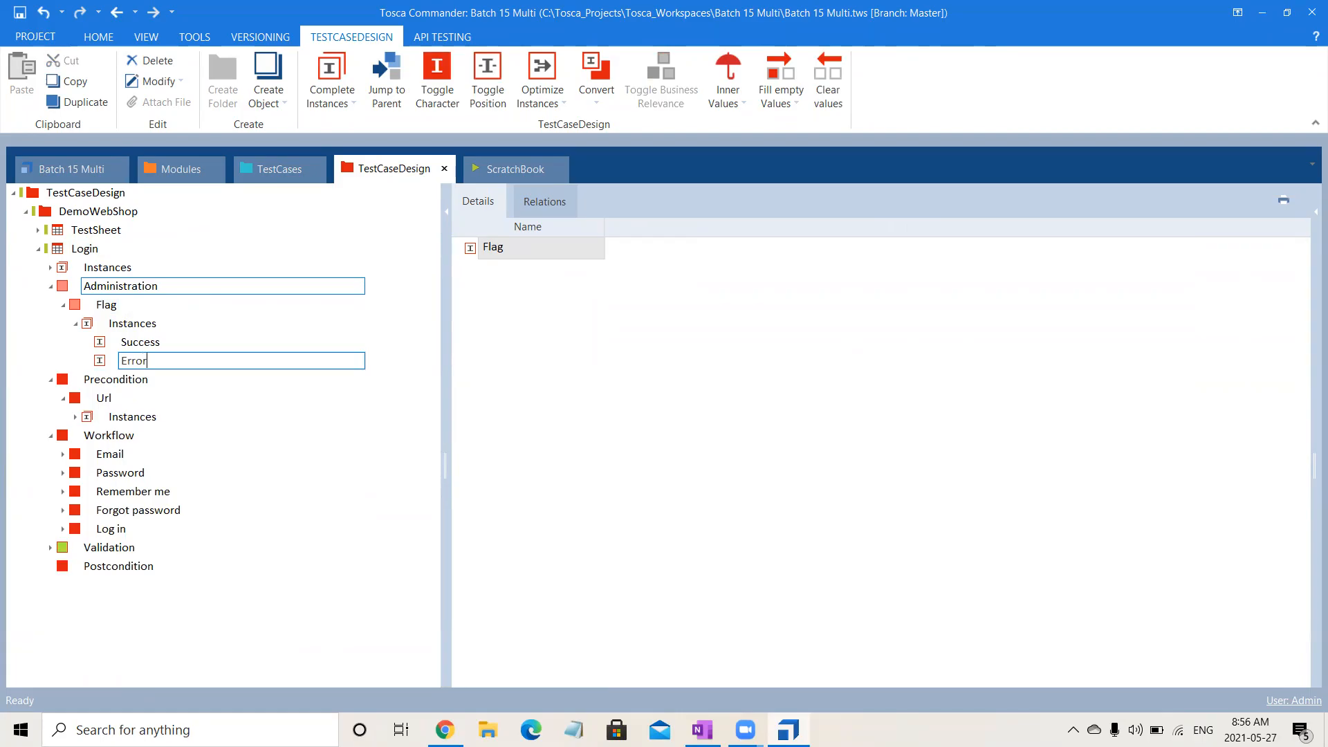
key("Return")
Set Flag to Success for the Valid Email Valid Password instance of the Login test sheet.
left_click(125, 248)
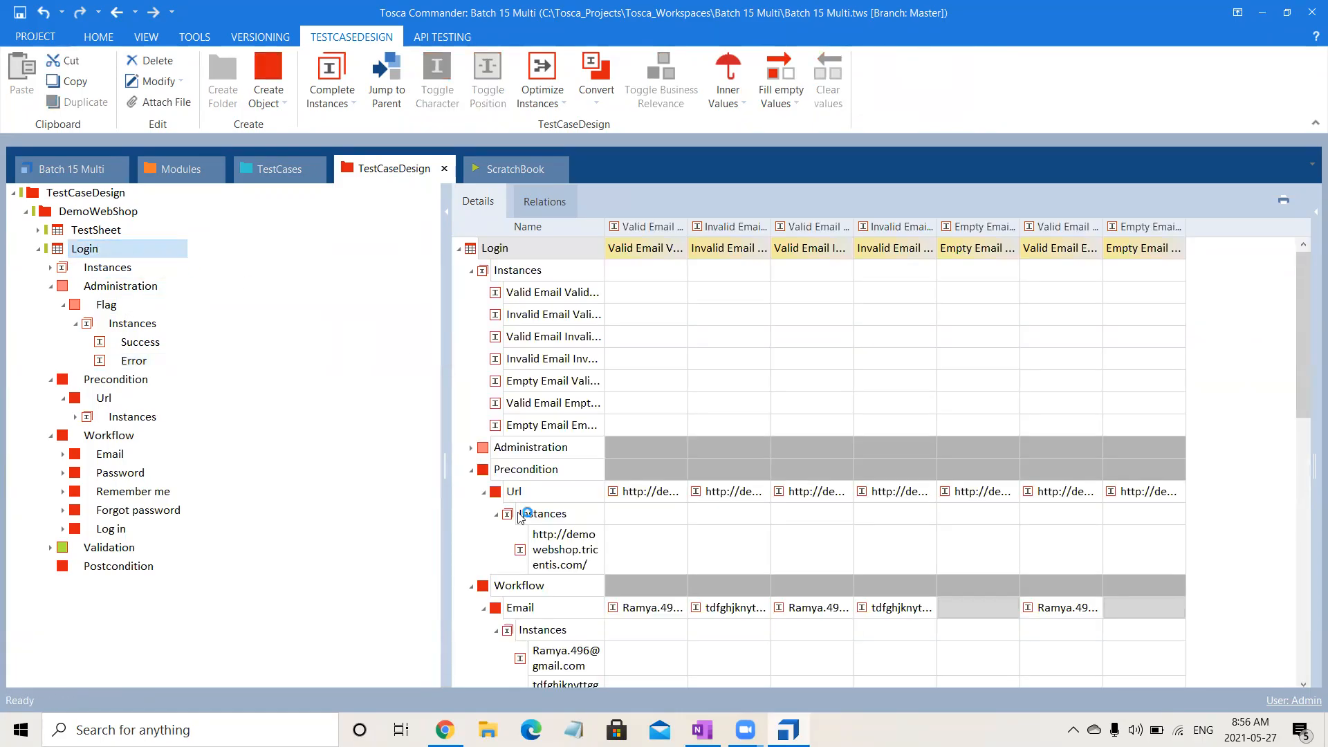
left_click(471, 448)
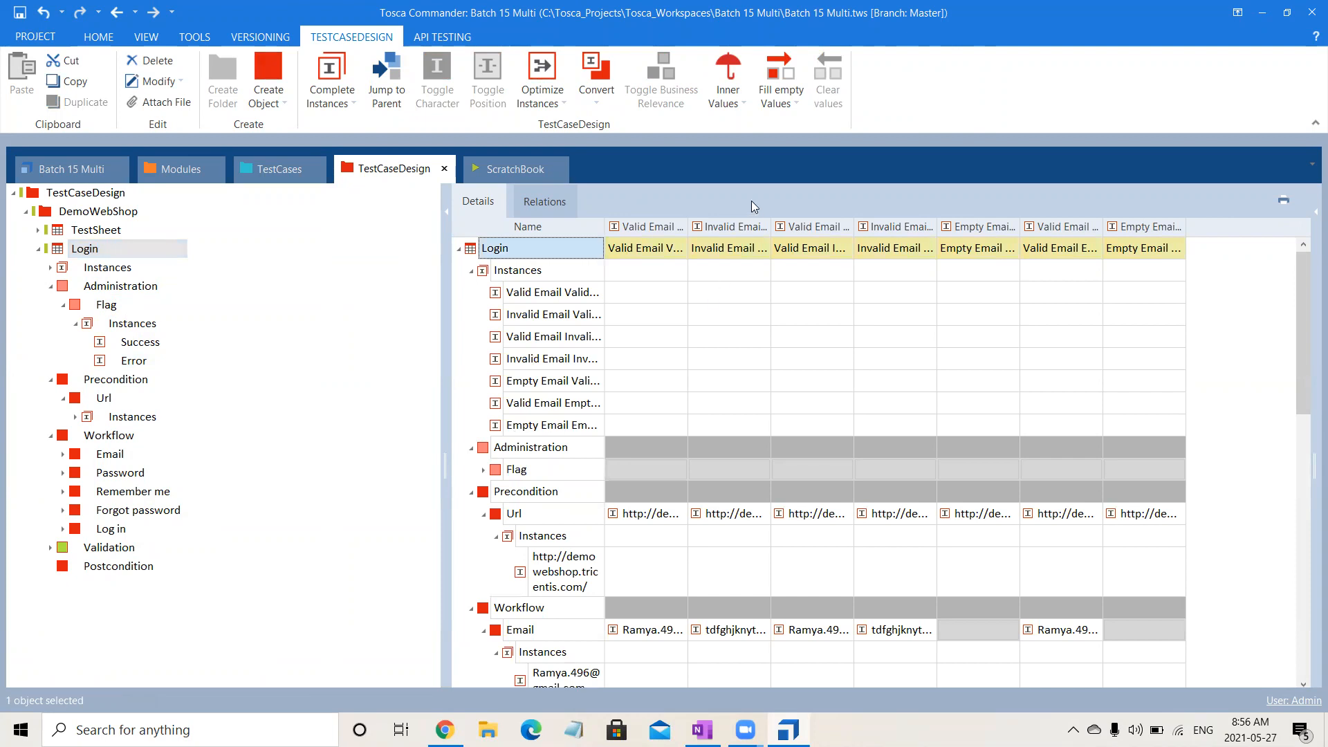
left_click(676, 462)
left_click(679, 469)
left_click(670, 507)
Fill all remaining empty Flag values in the Login test sheet with the specific value Error.
left_click(739, 468)
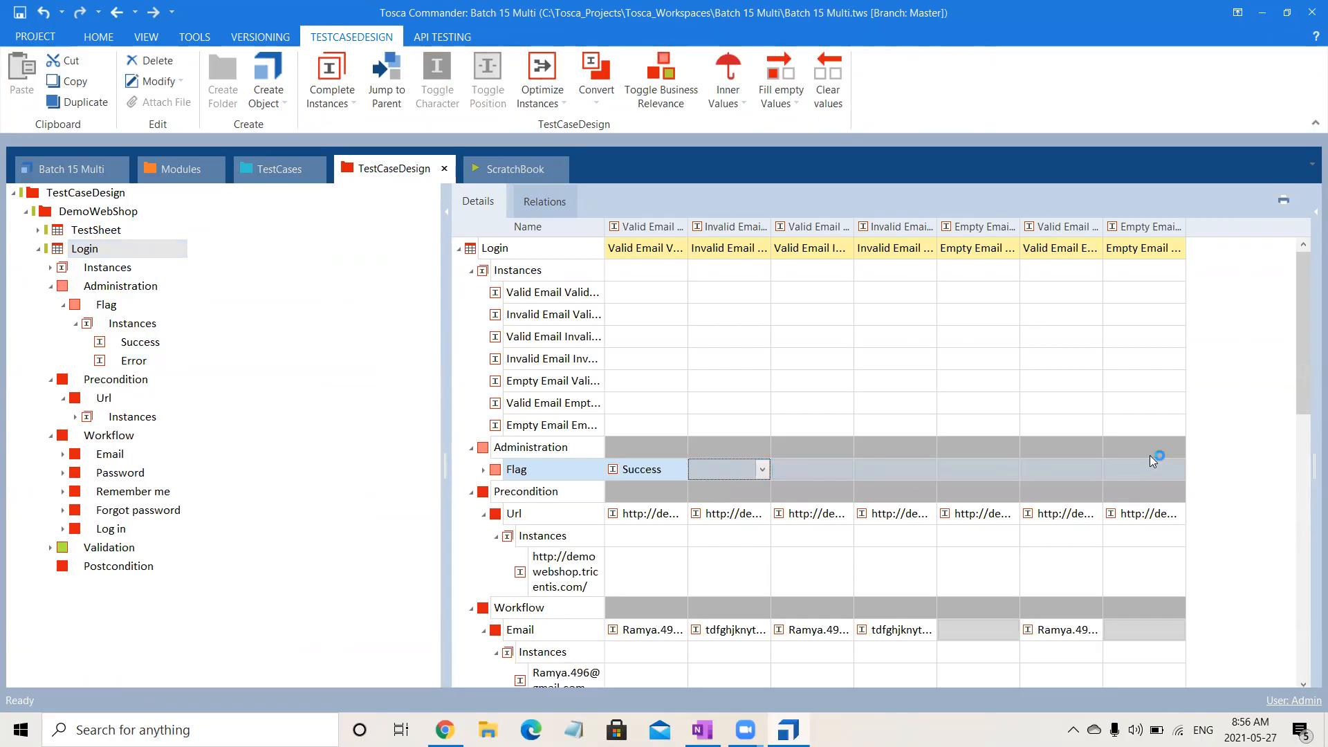
left_click(781, 87)
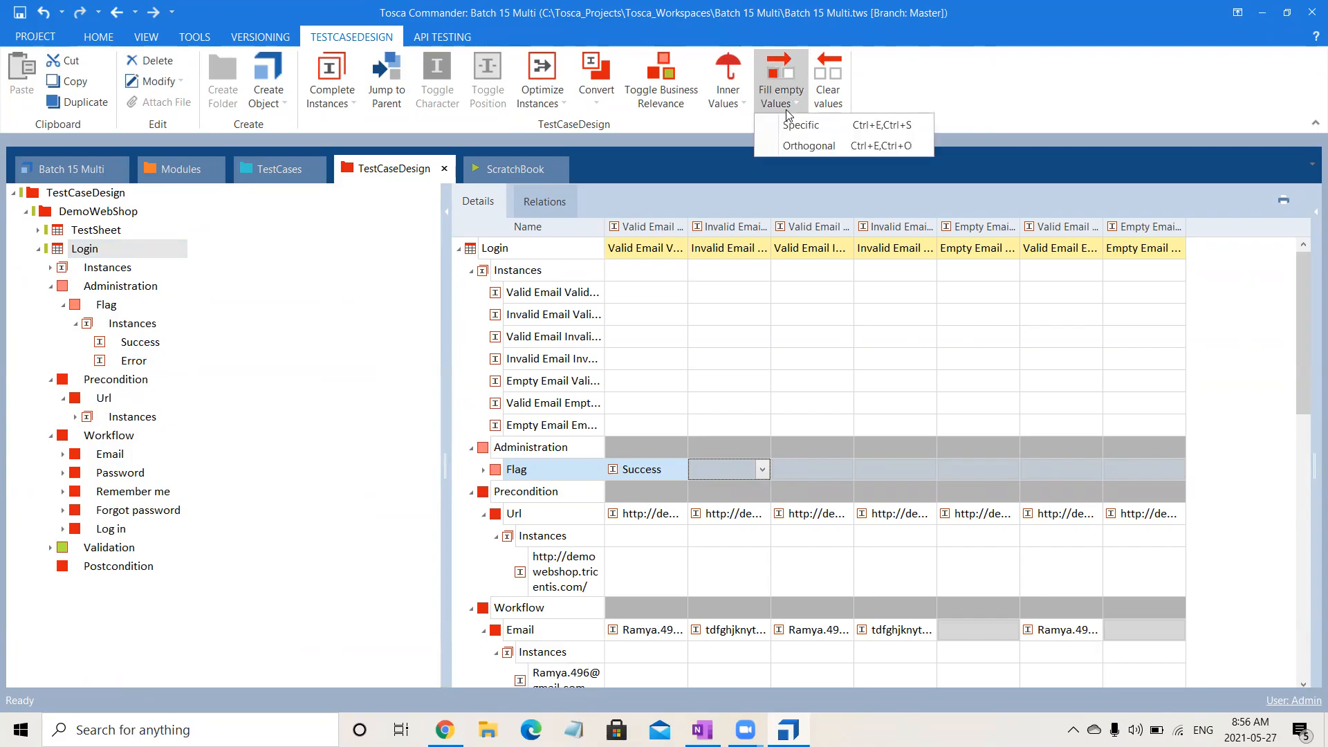
left_click(791, 126)
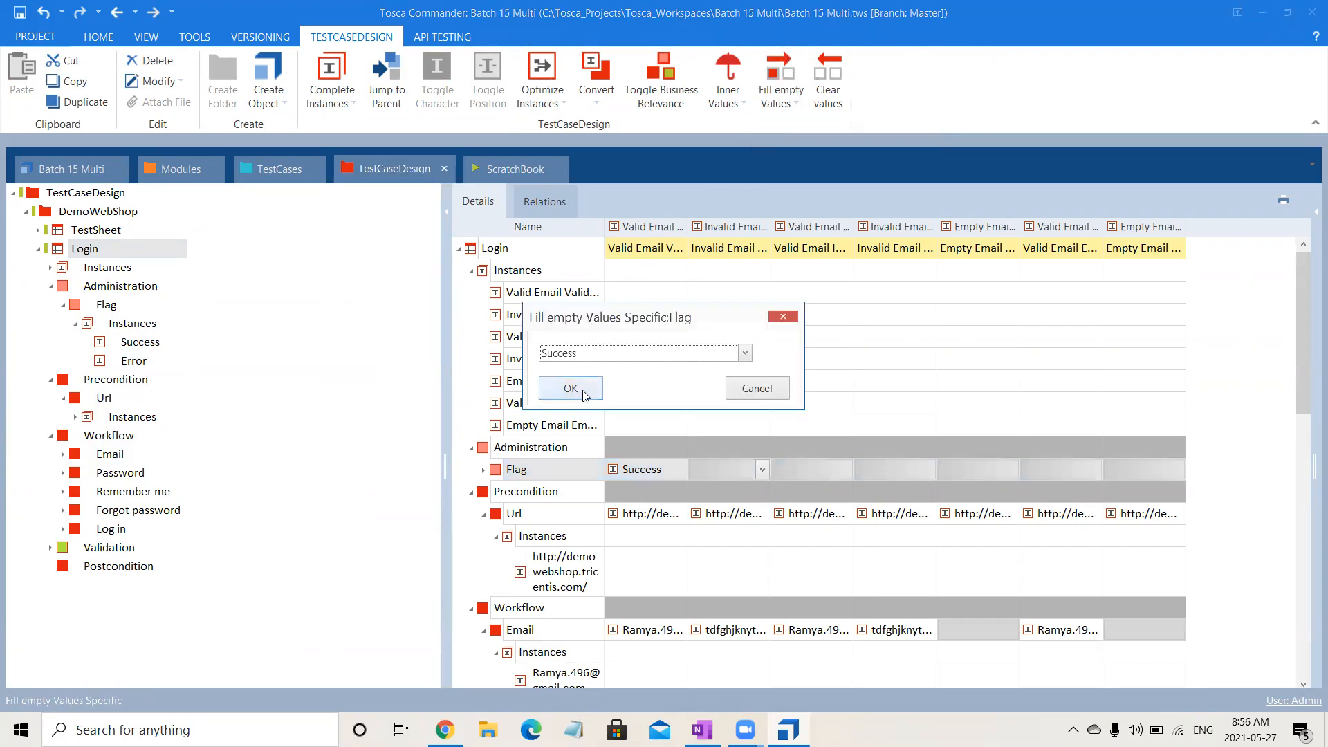
left_click(622, 359)
left_click(604, 382)
left_click(570, 388)
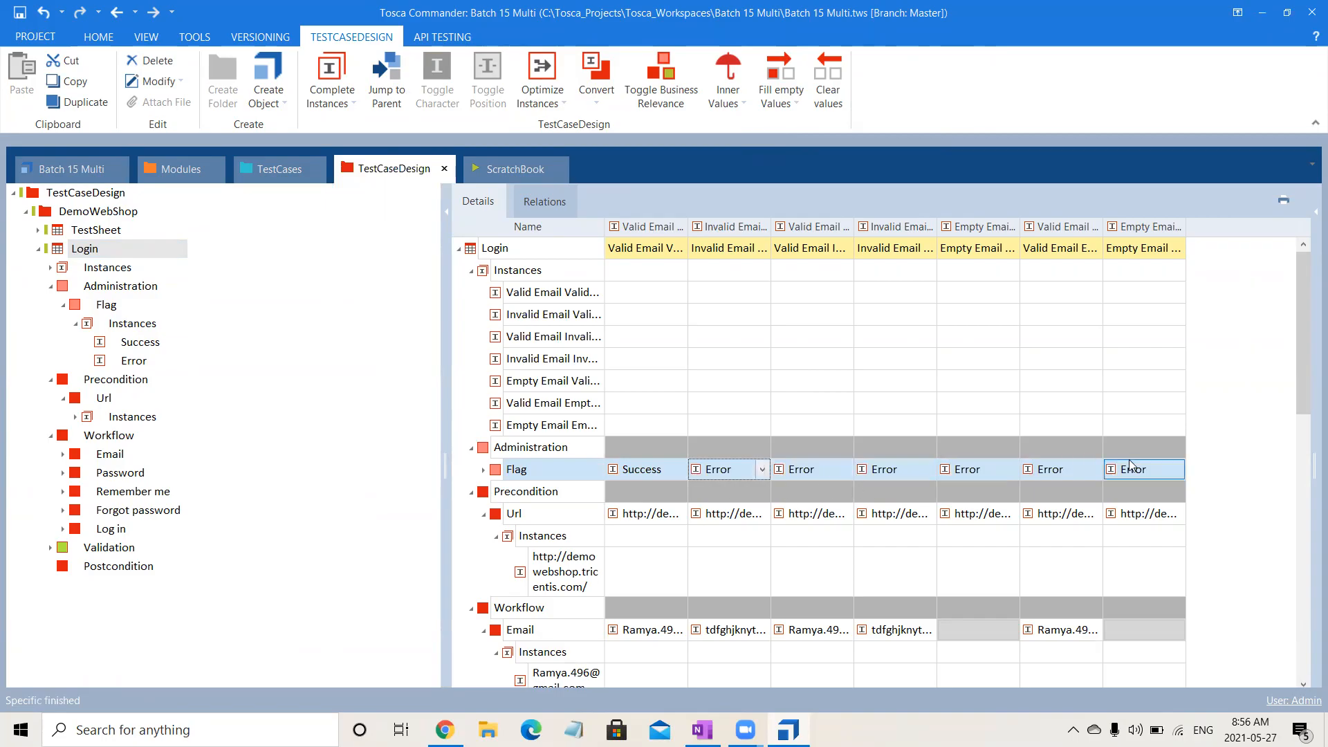
left_click(365, 618)
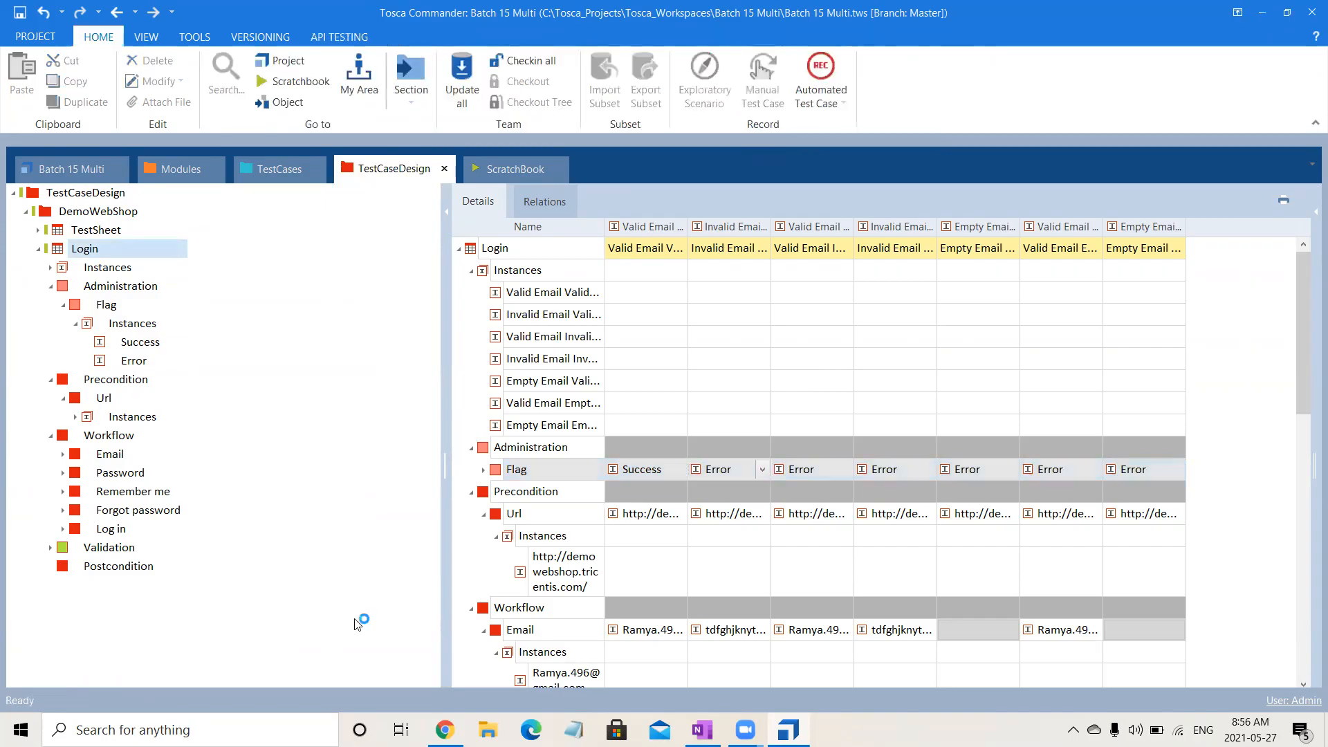
Link the Login sheet's Flag attribute to the Condition of Validate the UserLogin_Reference in the Validate User Login template.
left_click(275, 173)
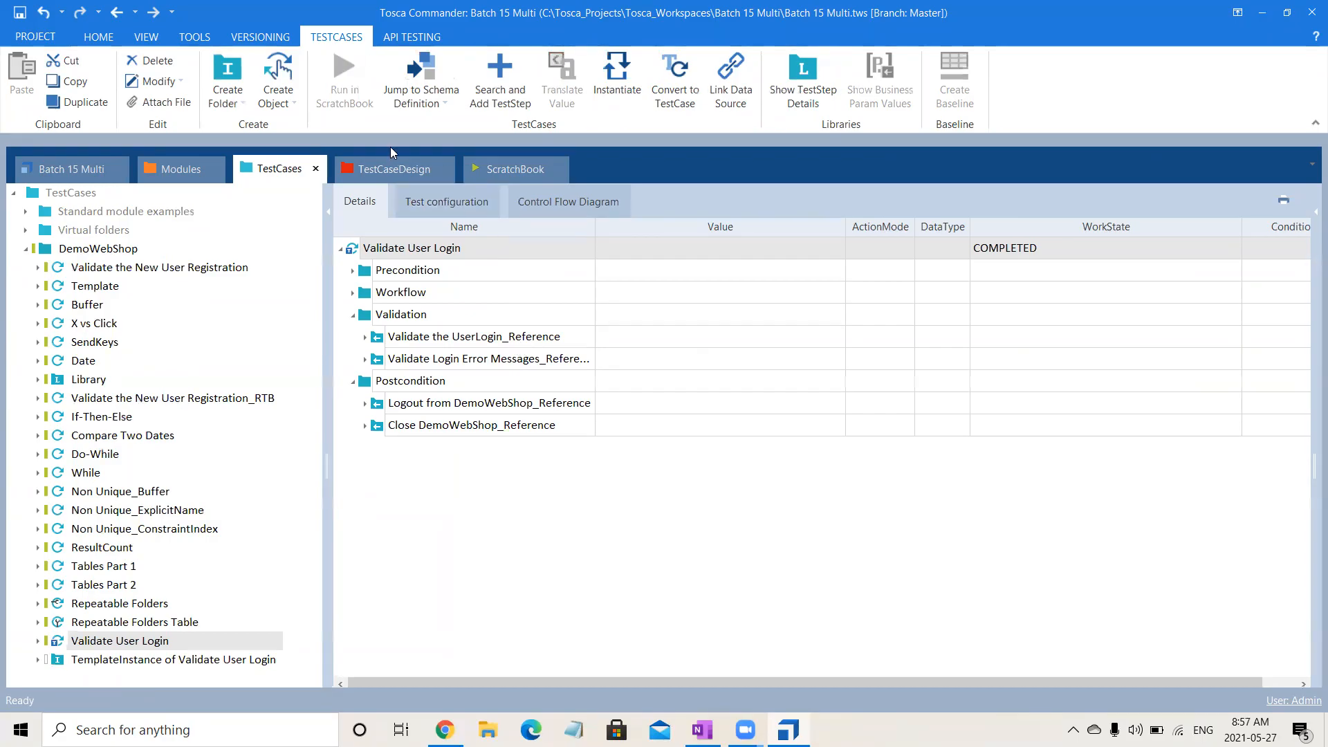
left_click(393, 166)
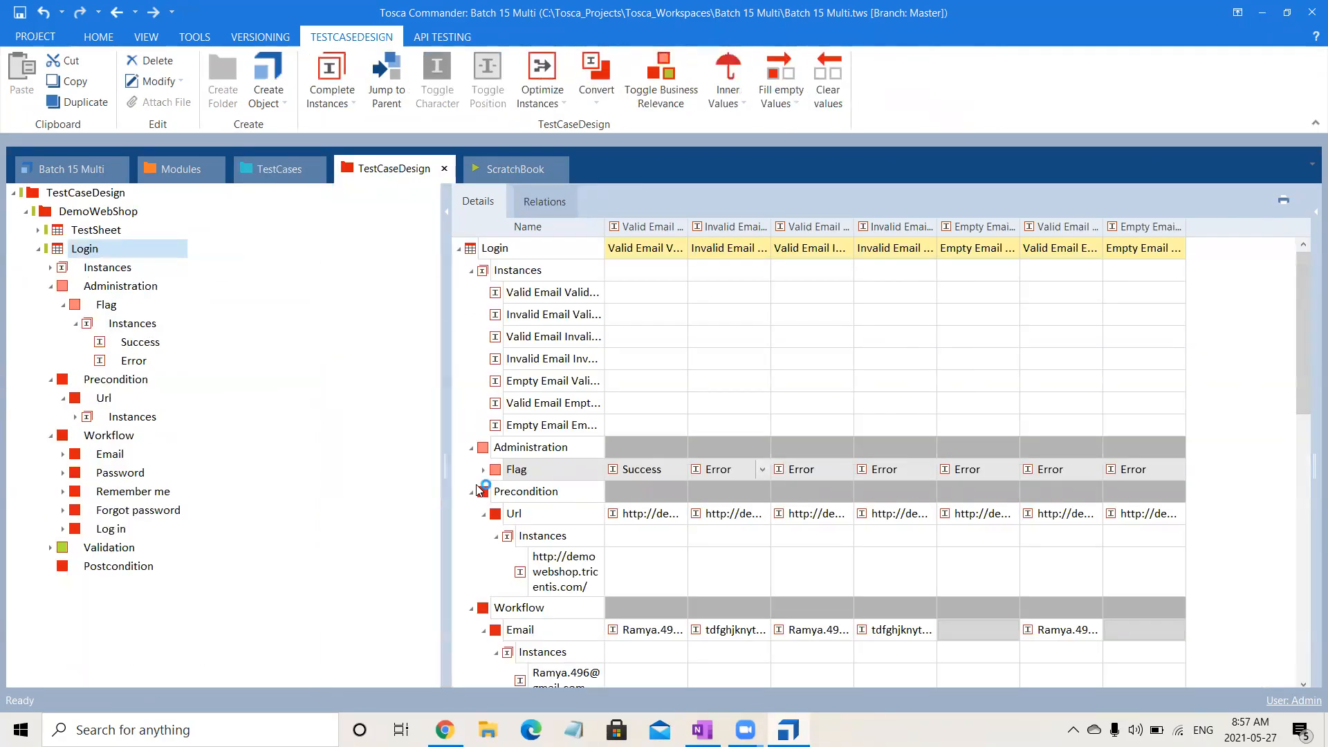
left_click_drag(515, 470, 1296, 342)
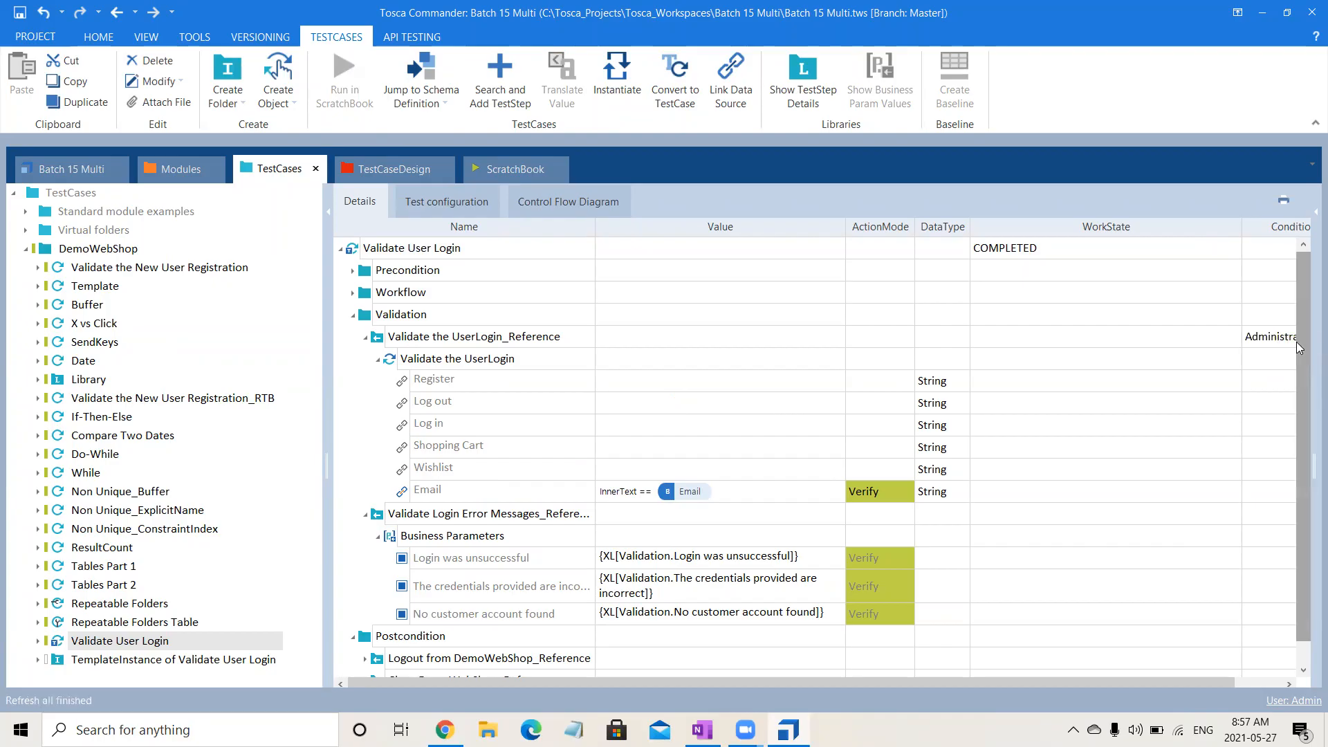
Narrow the WorkState column so the Condition column fits, and collapse Validate the UserLogin_Reference.
scroll(950, 684, "right", 1)
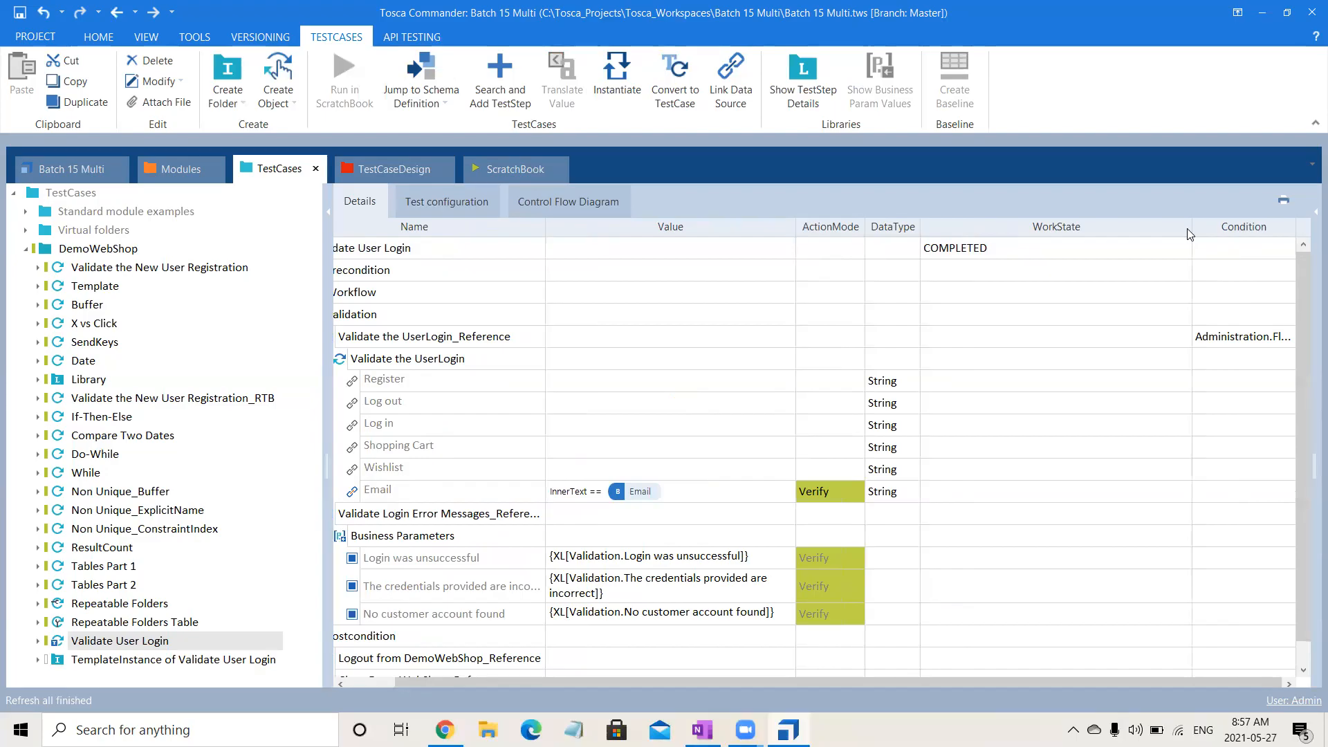
left_click_drag(1193, 234, 998, 242)
left_click(365, 337)
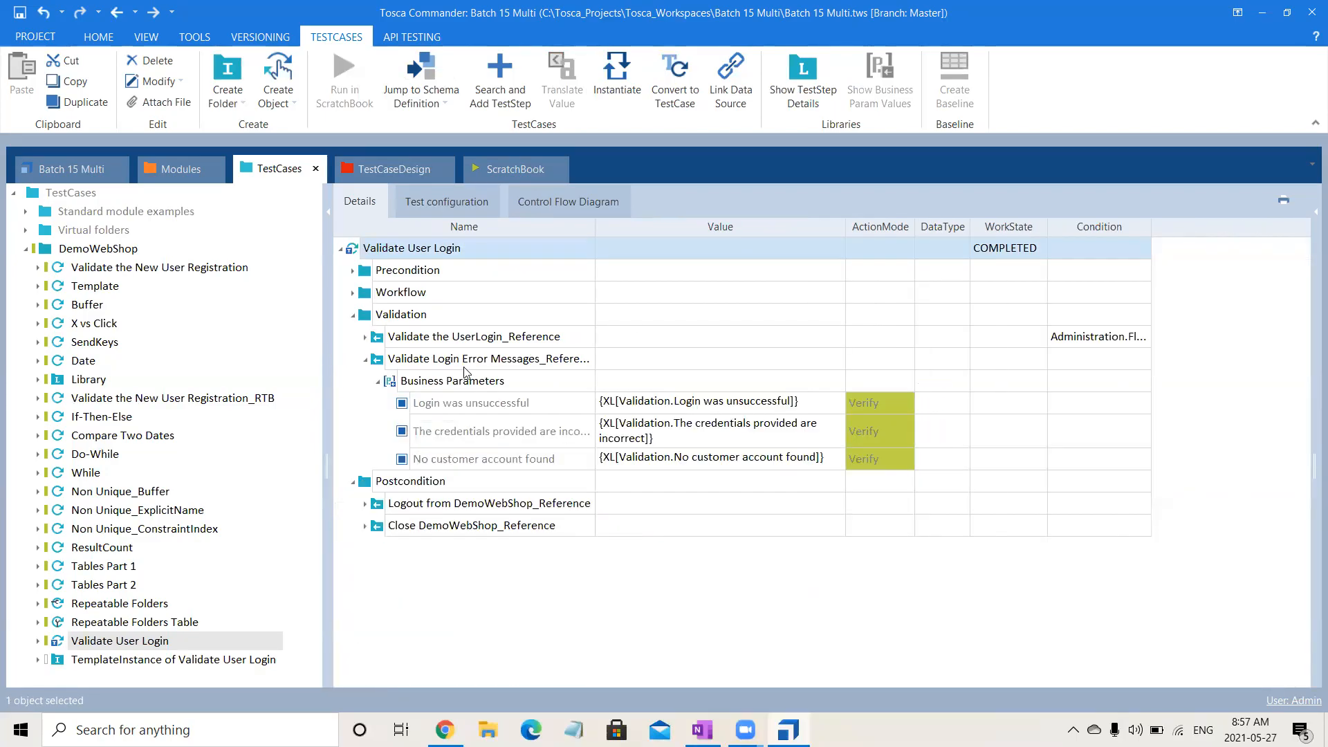
left_click(1115, 337)
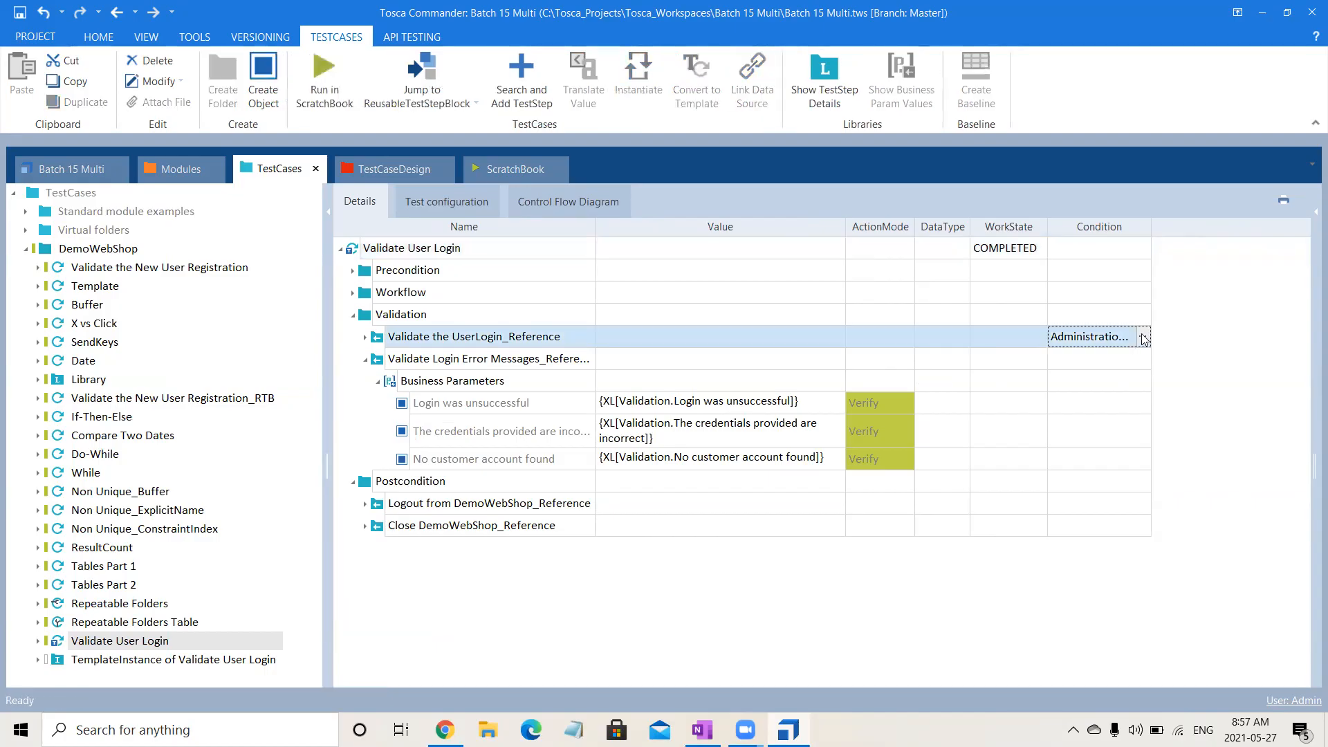
left_click(1143, 338)
left_click(1154, 355)
left_click_drag(1085, 373, 999, 378)
type("\"")
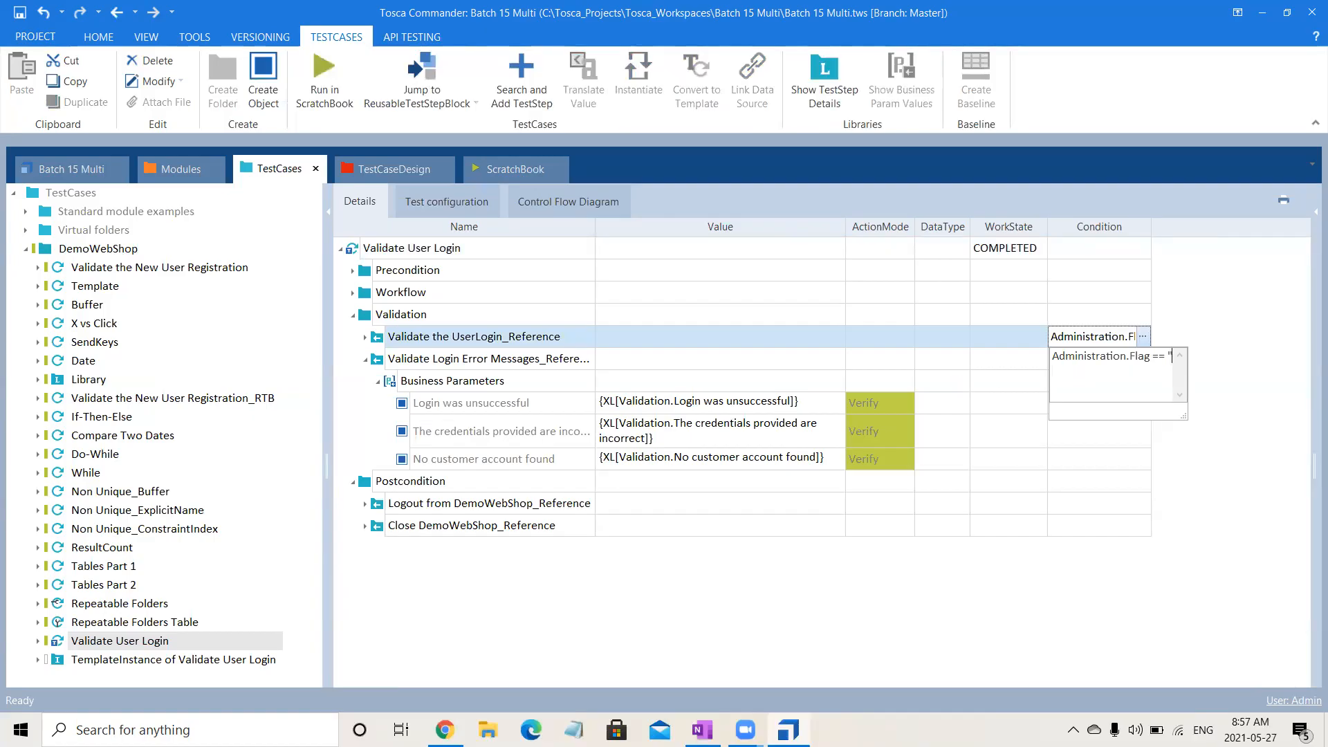
type("S")
left_click(393, 169)
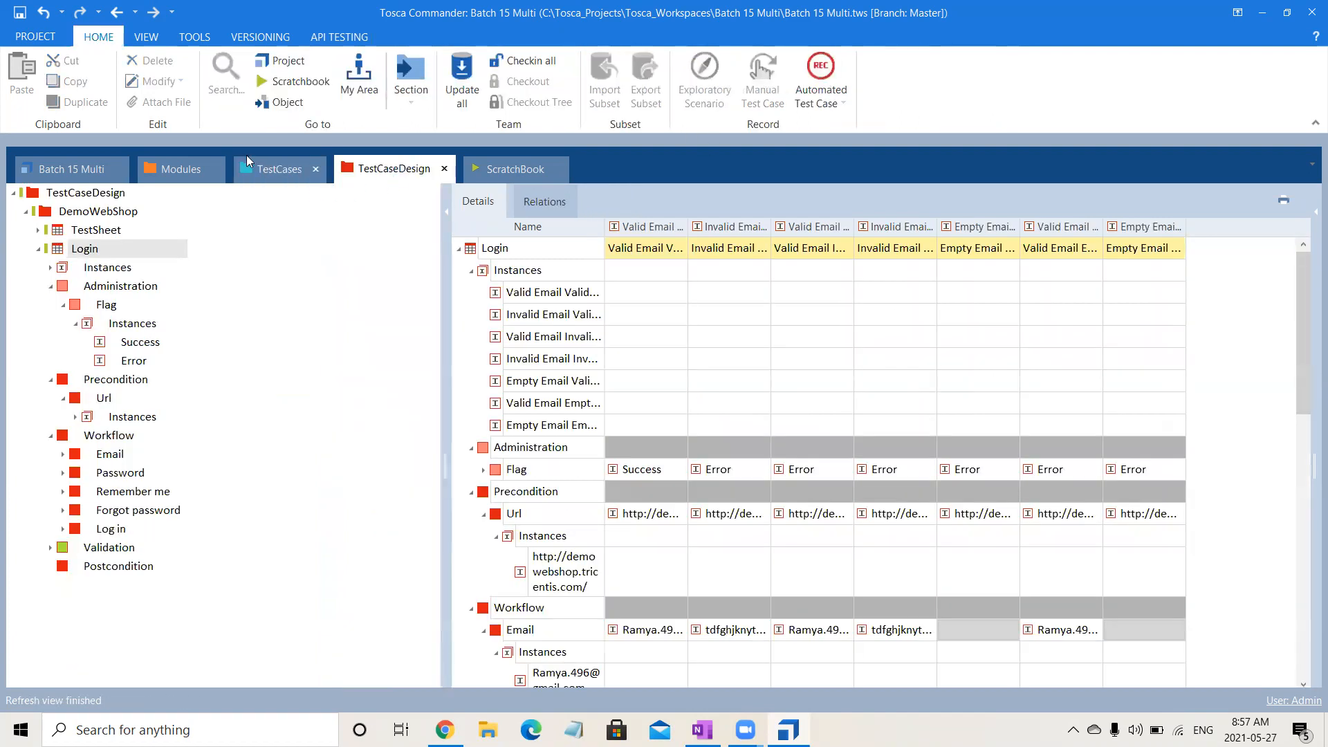
left_click(247, 156)
Set the Condition of Validate the UserLogin_Reference to Administration.Flag == "Success" and copy the whole expression.
left_click(1142, 338)
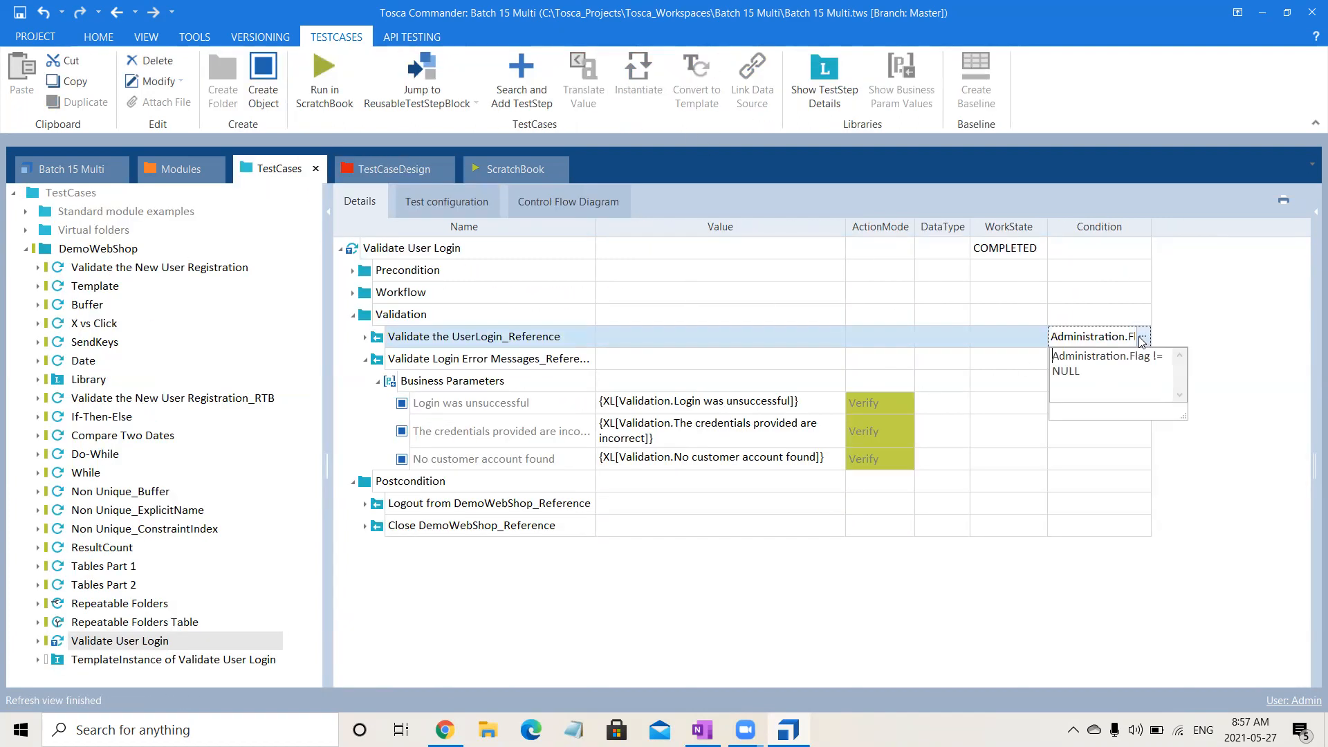
left_click_drag(1122, 372, 1155, 355)
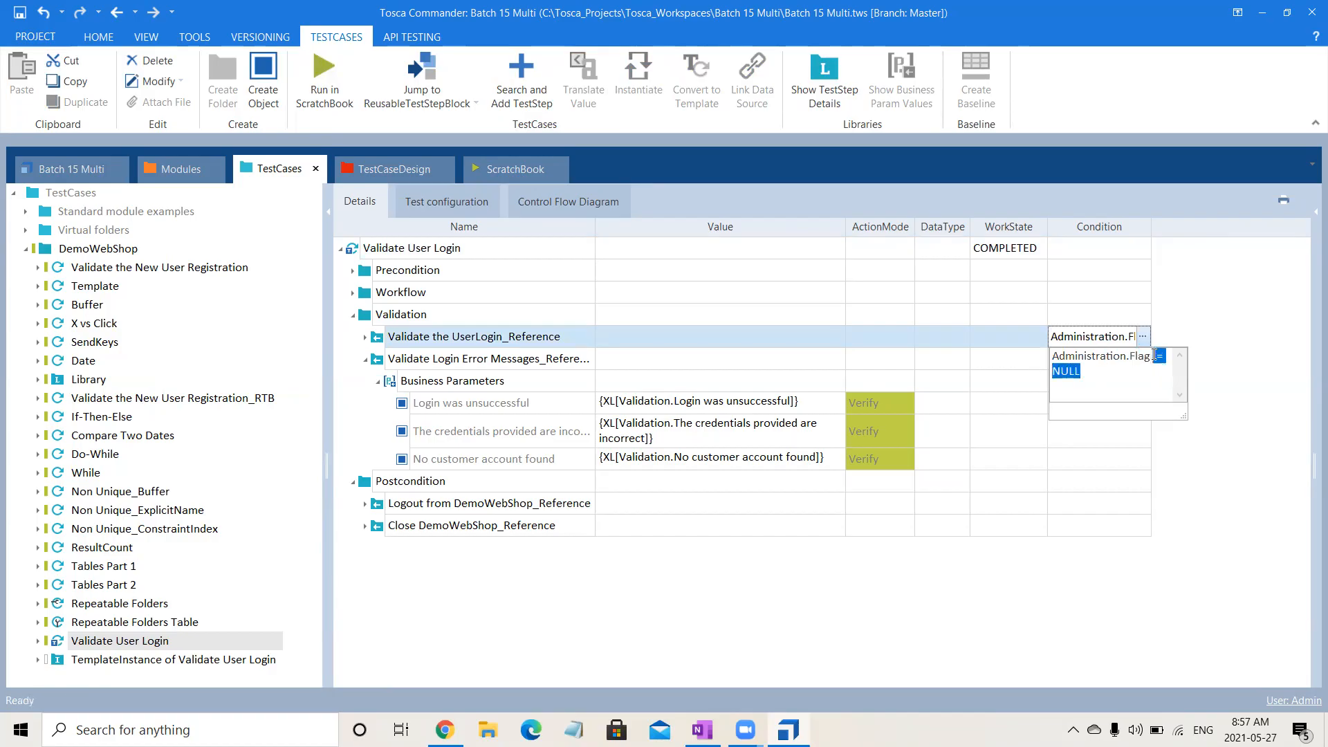
type("== \"Success")
key("ctrl+a")
key("ctrl+c")
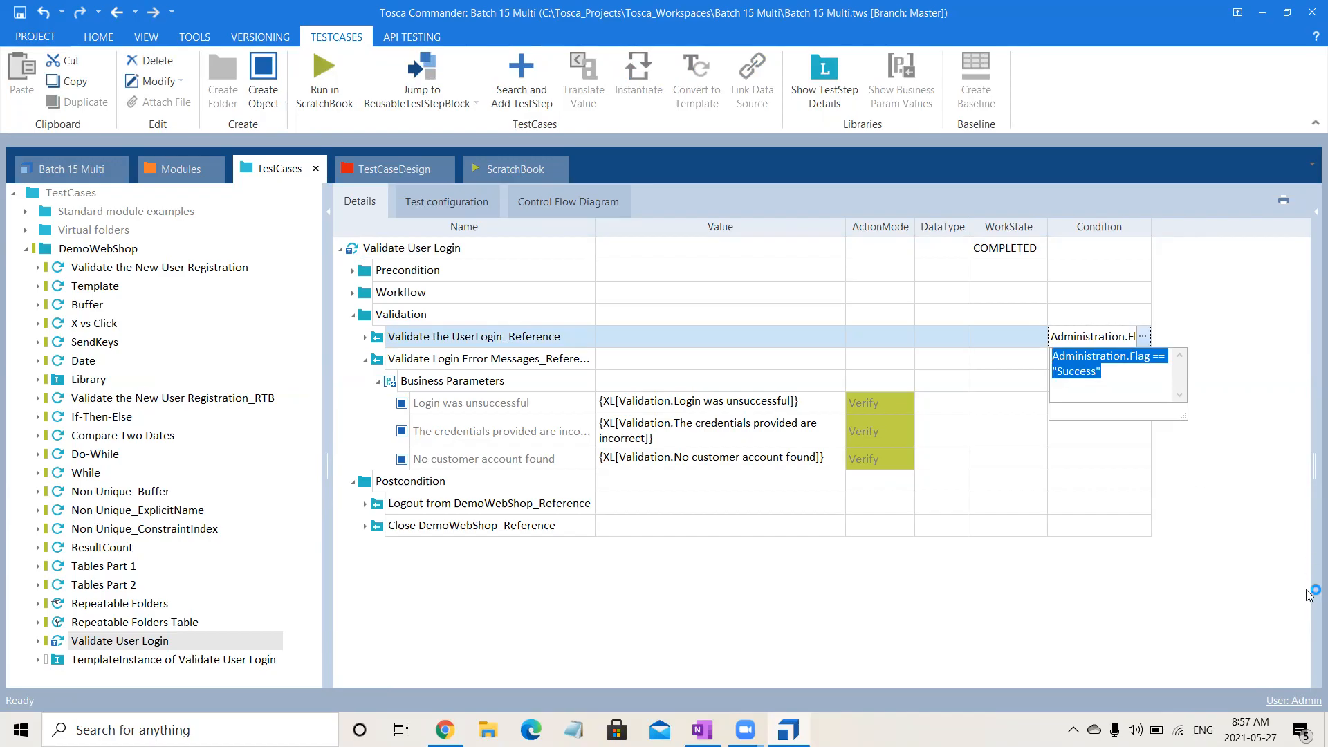
left_click(1199, 551)
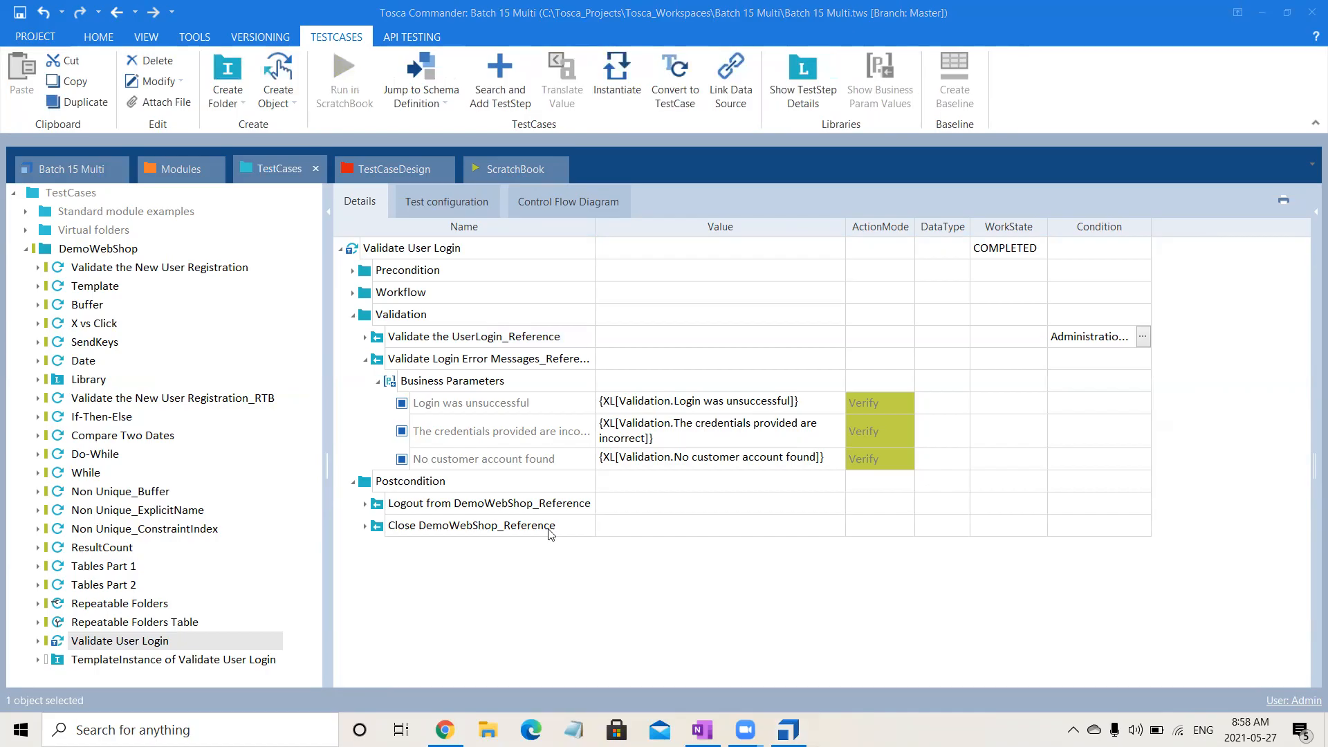
Set the Condition of Validate Login Error Messages_Reference to Administration.Flag == "Error", reusing the copied expression.
left_click(552, 362)
left_click(1132, 356)
left_click(1142, 358)
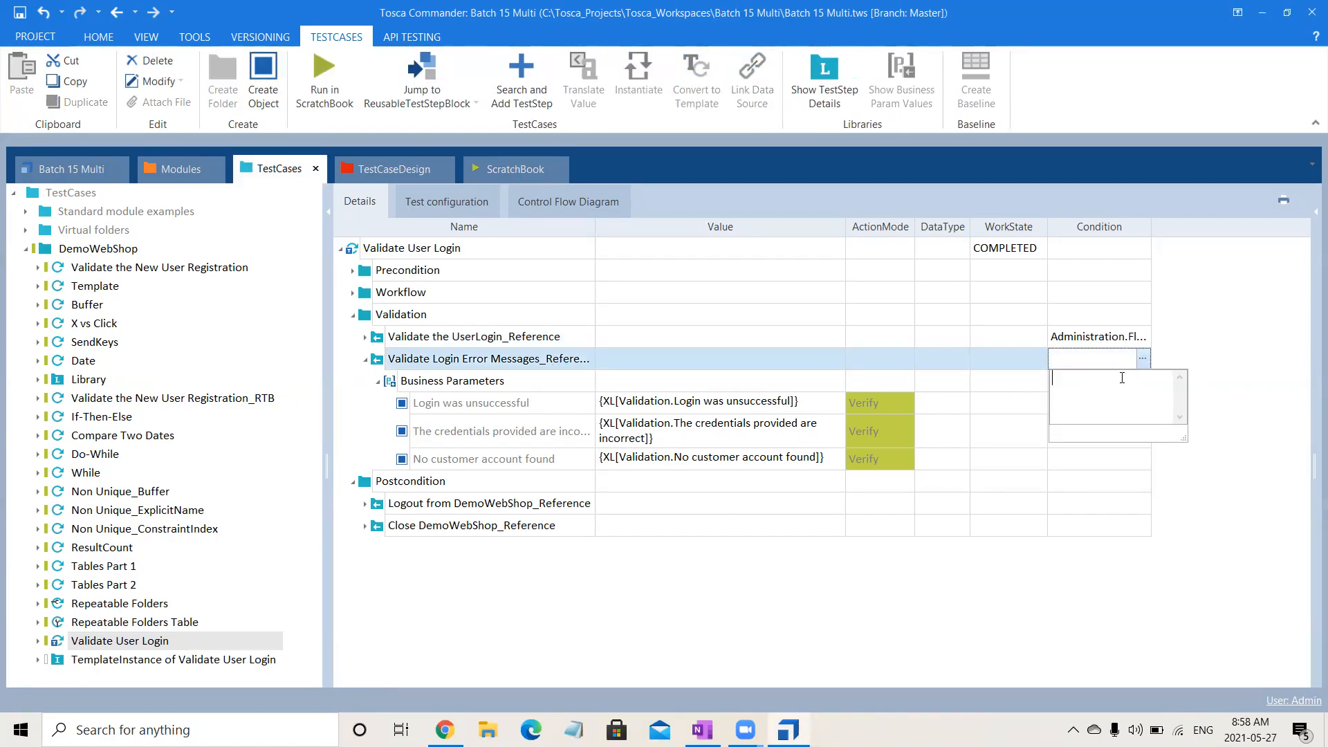
key("ctrl+v")
left_click_drag(1096, 392, 1059, 391)
type("Error")
left_click(1225, 526)
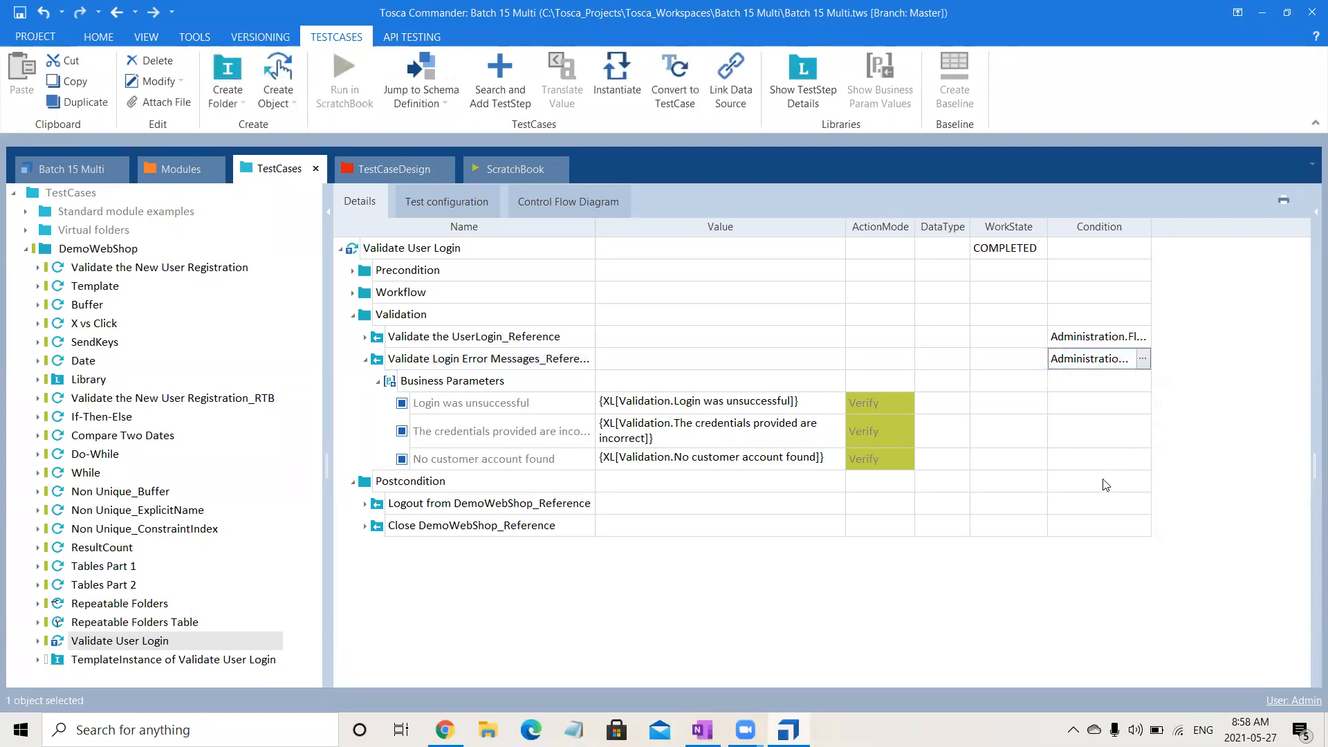
Set the Condition of Logout from DemoWebShop_Reference to Administration.Flag == "Success".
left_click(1046, 501)
left_click(1106, 512)
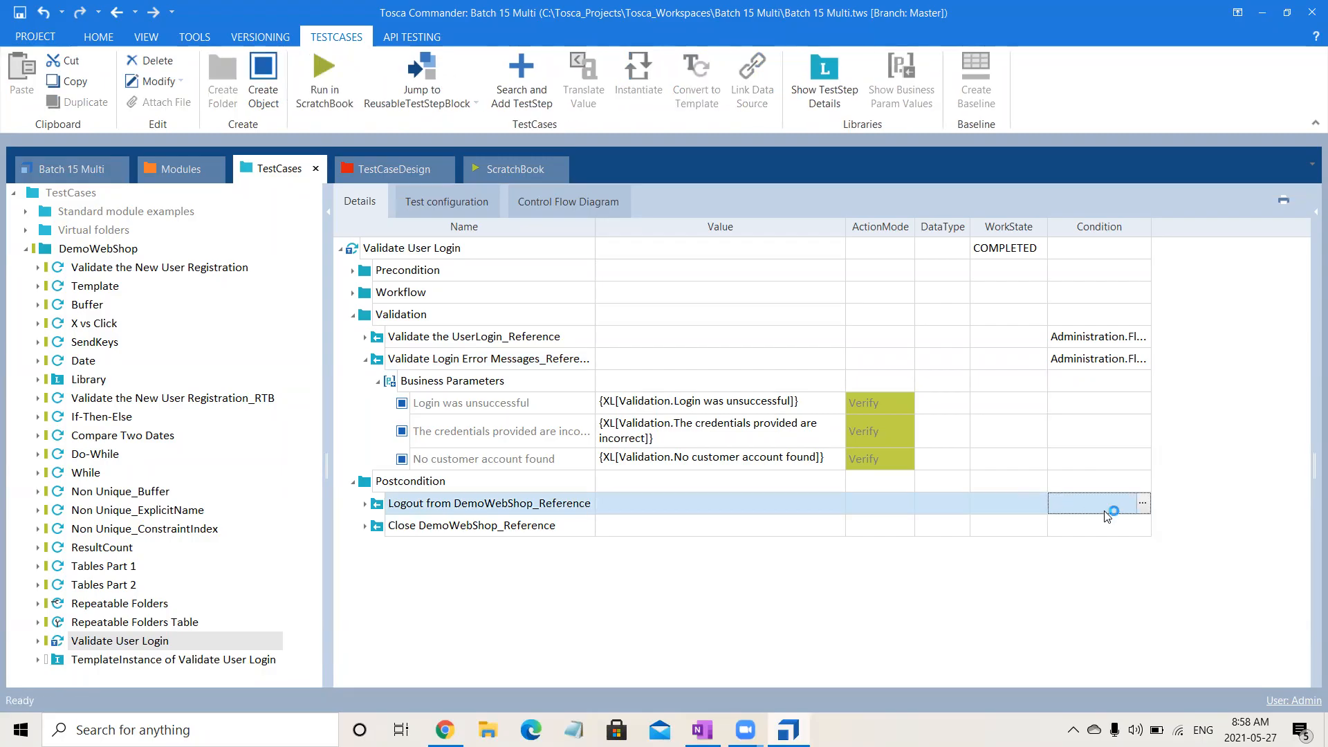
key("ctrl+v")
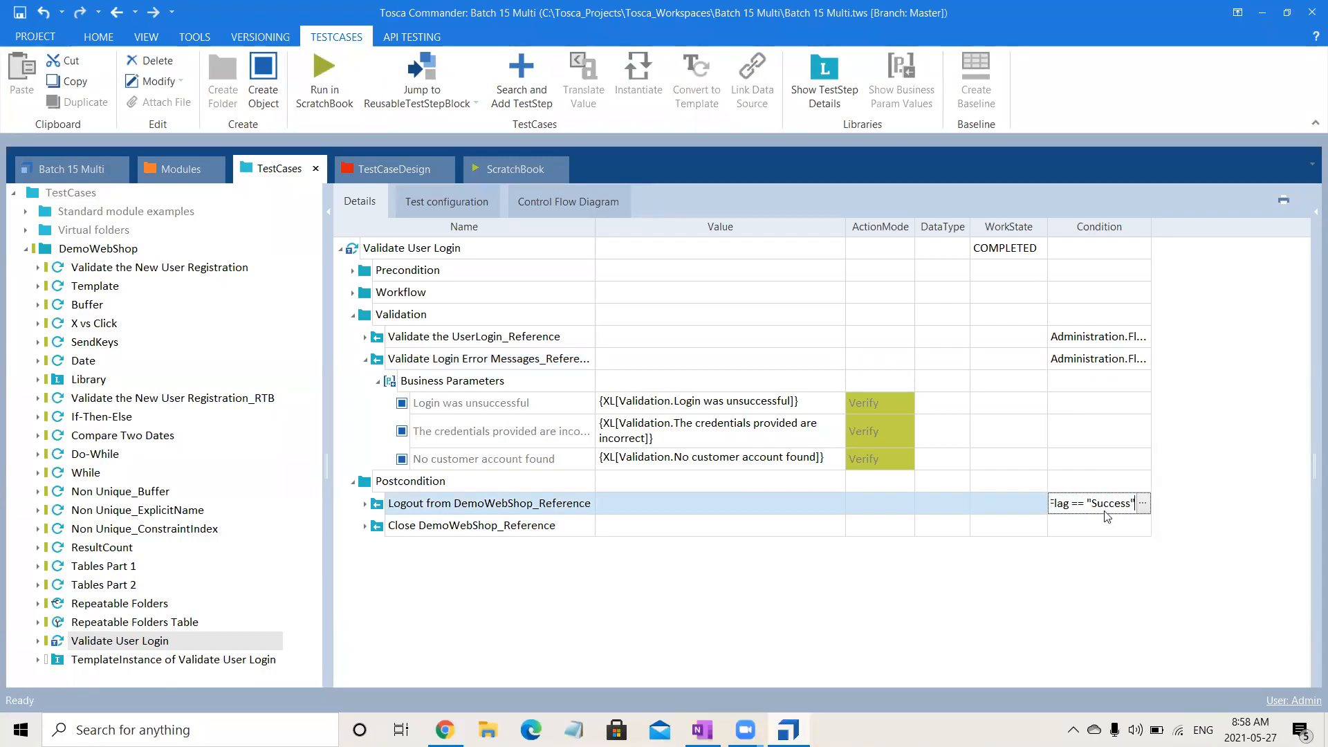
left_click(1042, 584)
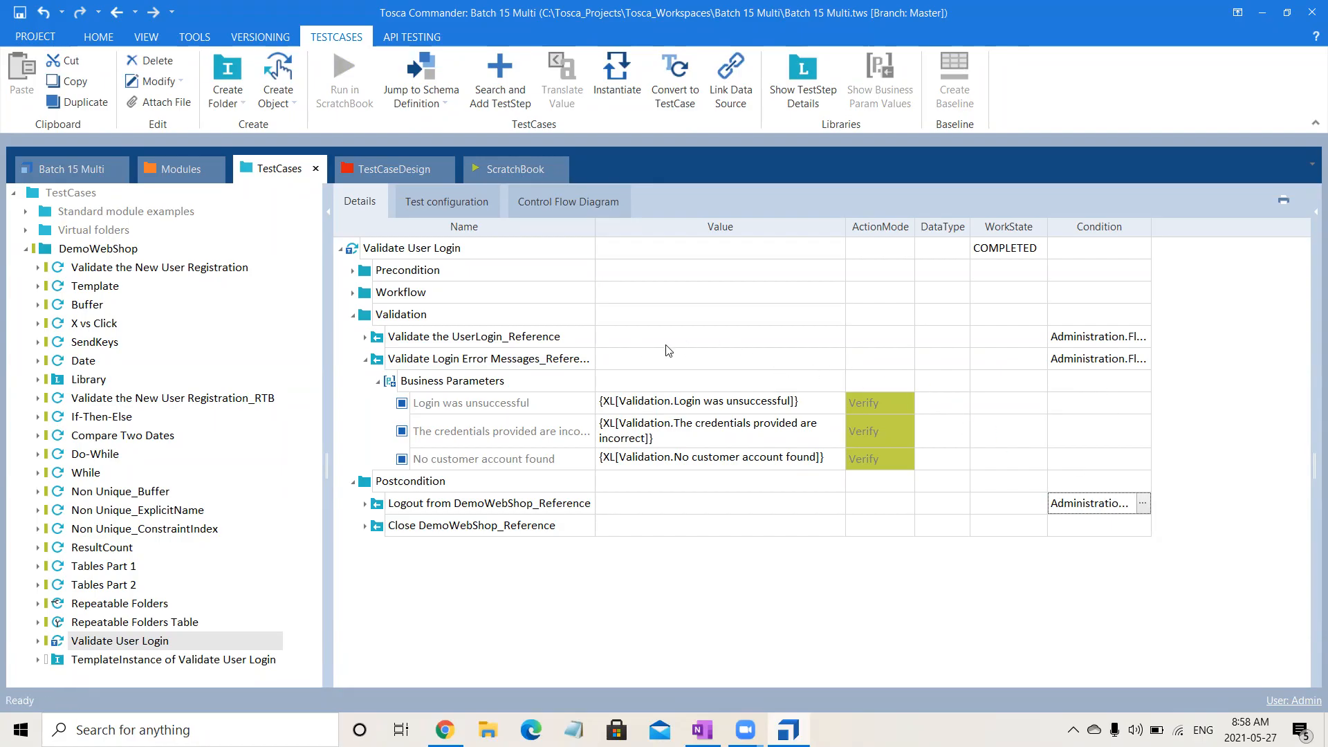
Create a subfolder named Successful Validation inside the Validation folder of the template.
left_click(439, 320)
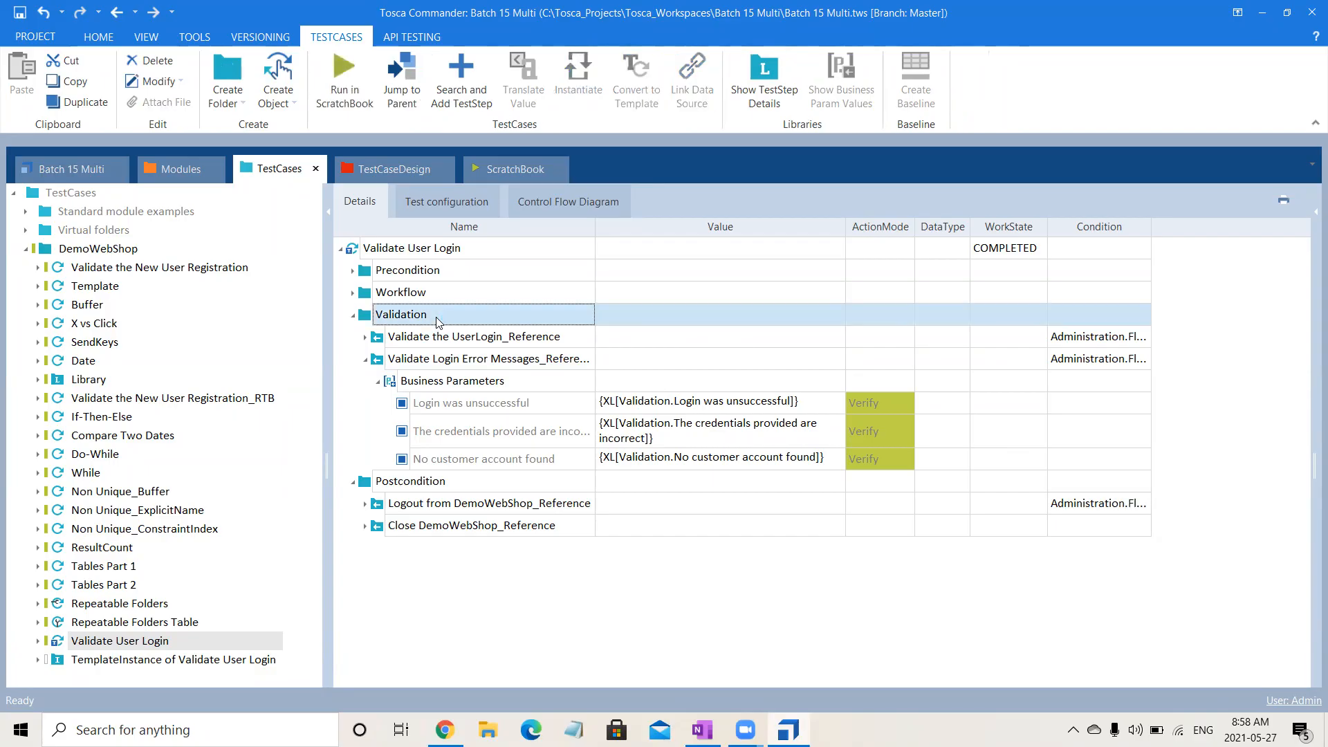
right_click(438, 320)
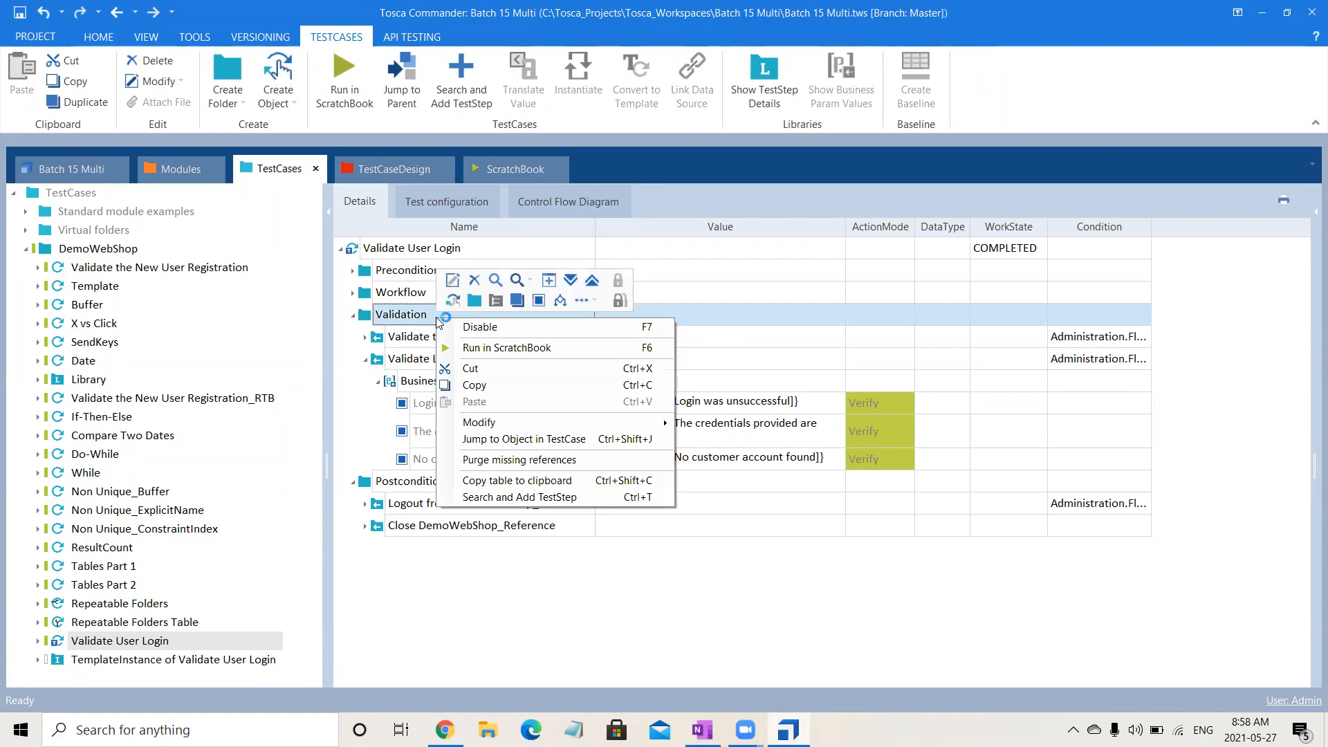
left_click(475, 301)
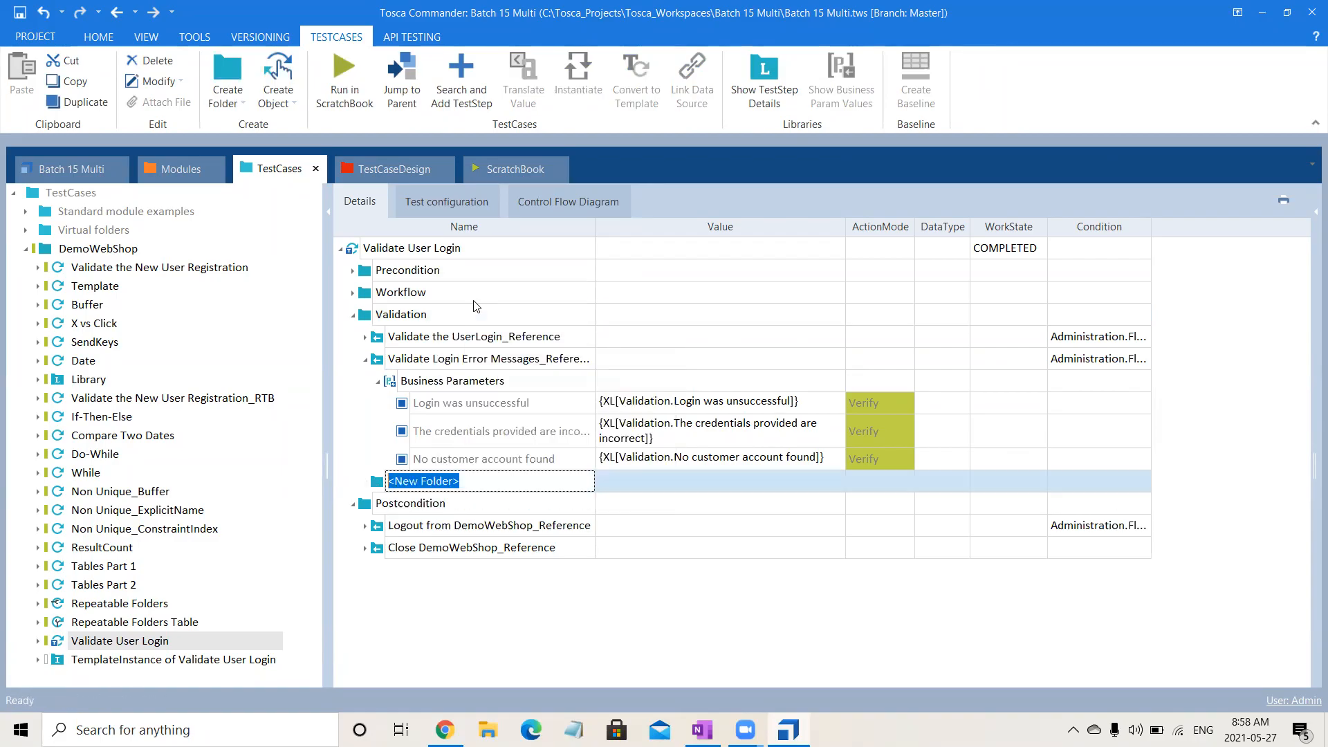
type("SUcce")
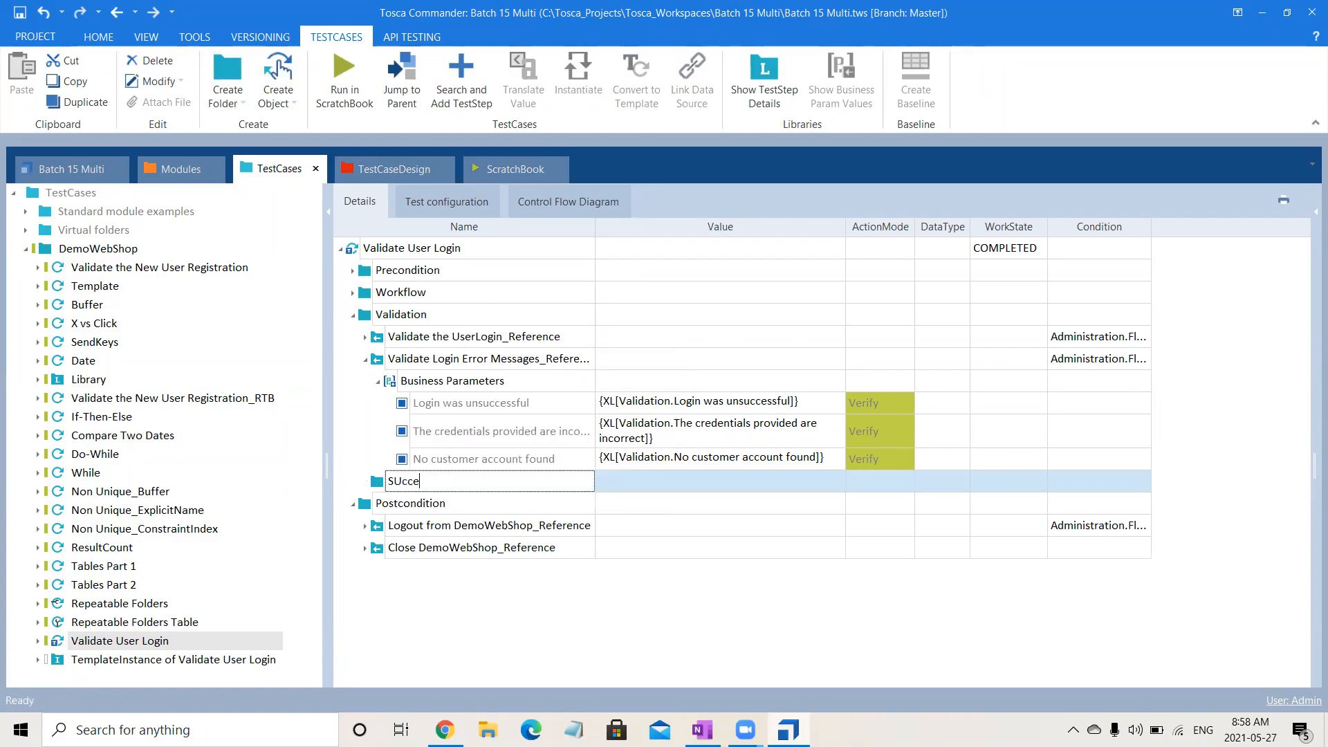
key("BackSpace")
key("BackSpace")
key("BackSpace")
key("BackSpace")
type("uccessful Validation")
key("Return")
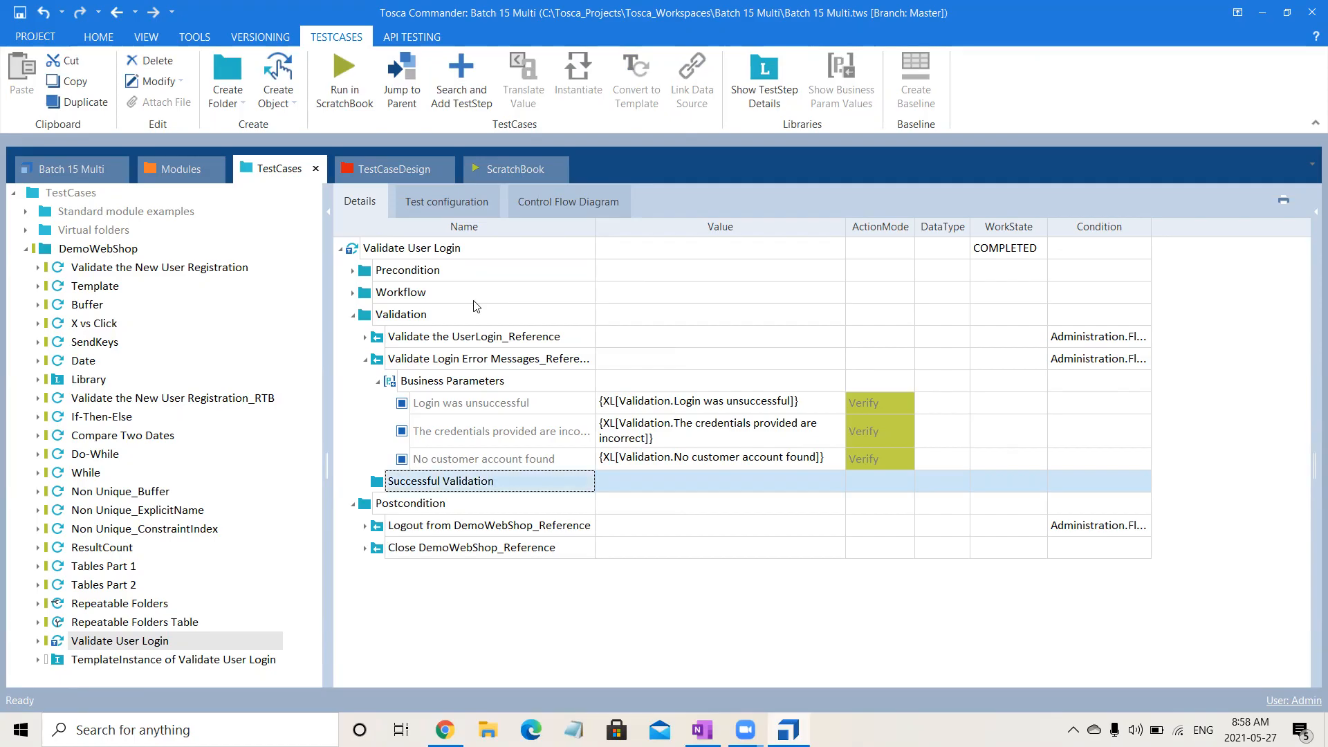
Create a second subfolder named Error Validation inside the Validation folder.
right_click(434, 313)
left_click(473, 298)
type("Err")
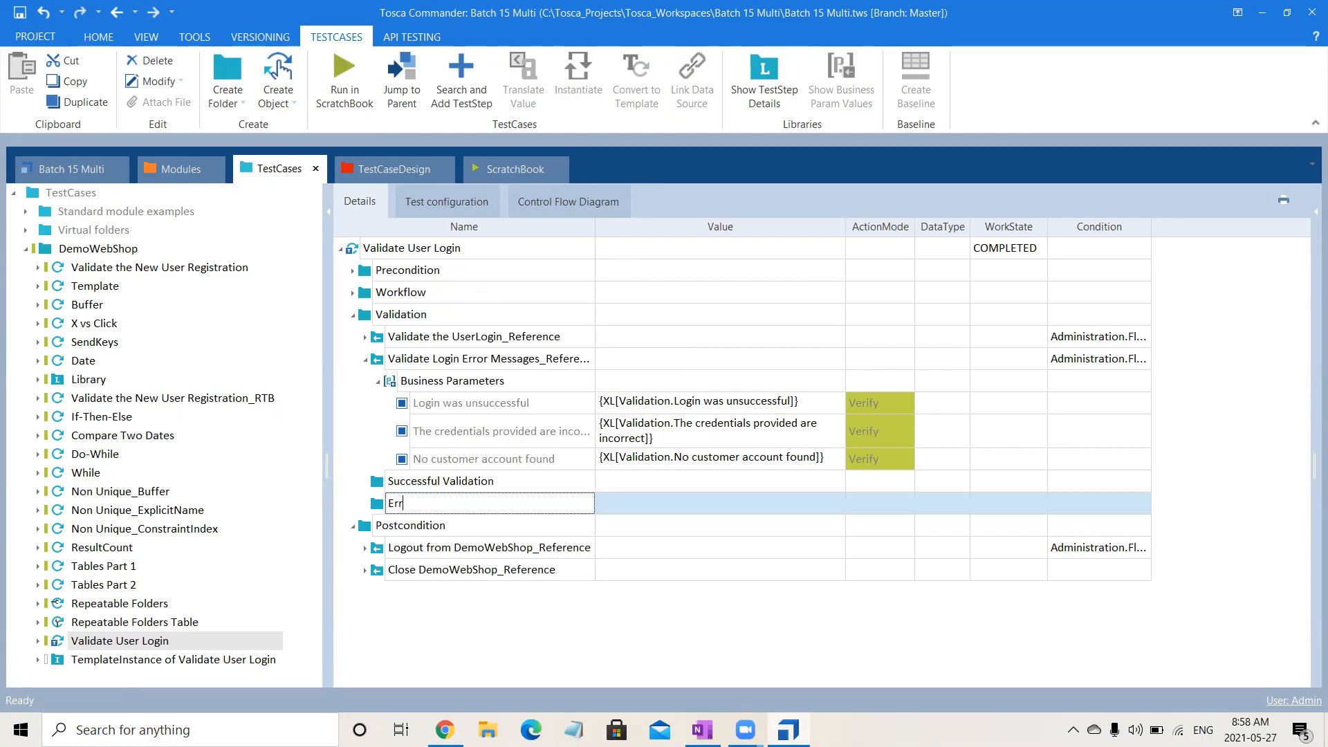
type("or Validation")
key("Return")
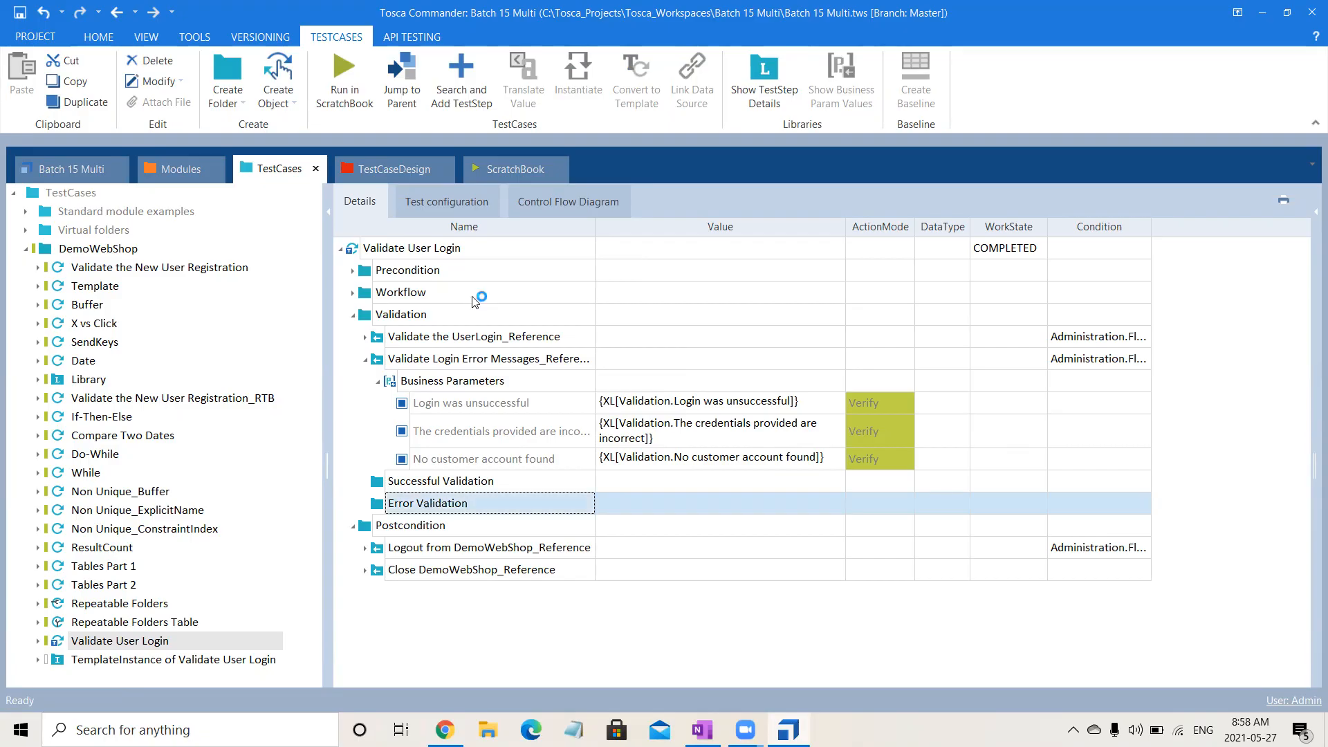
Clear the Condition of Validate the UserLogin_Reference and paste the Success flag condition onto the Successful Validation folder.
left_click(1093, 337)
left_click(1125, 337)
key("ctrl+a")
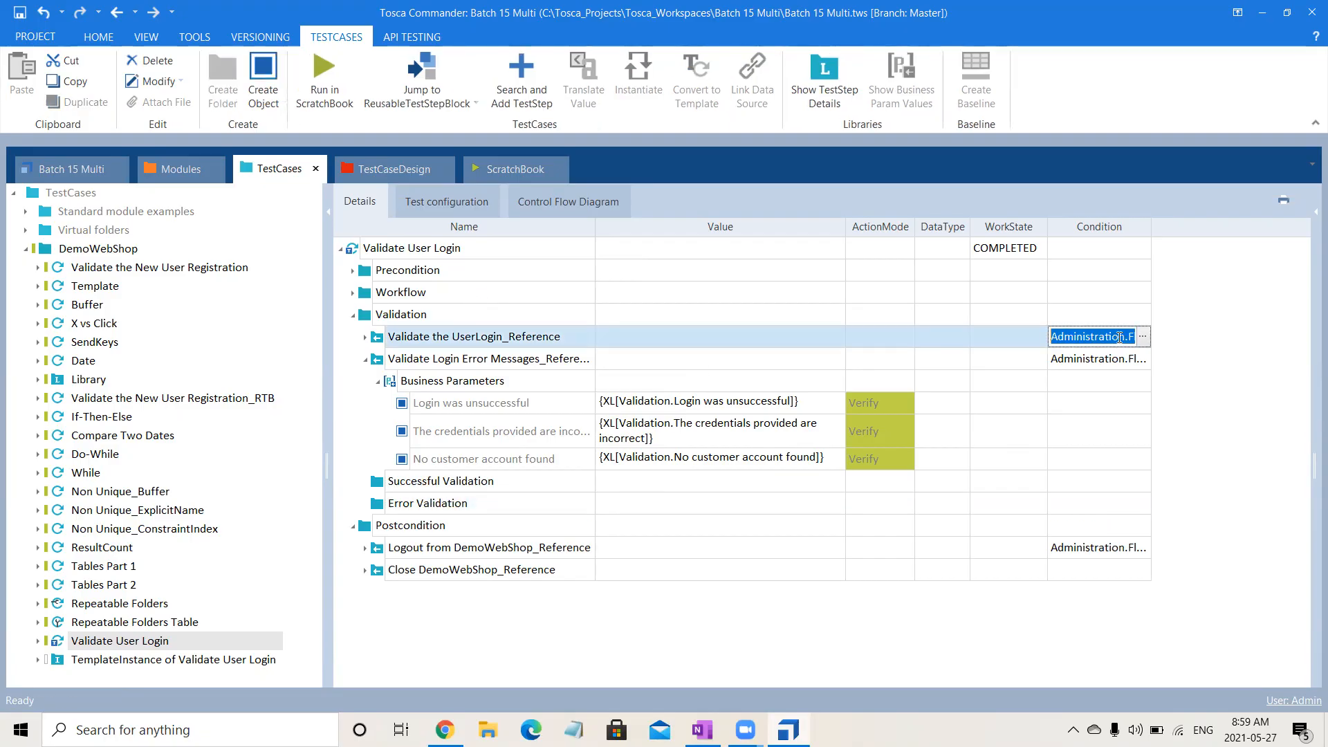
key("Delete")
left_click(1043, 465)
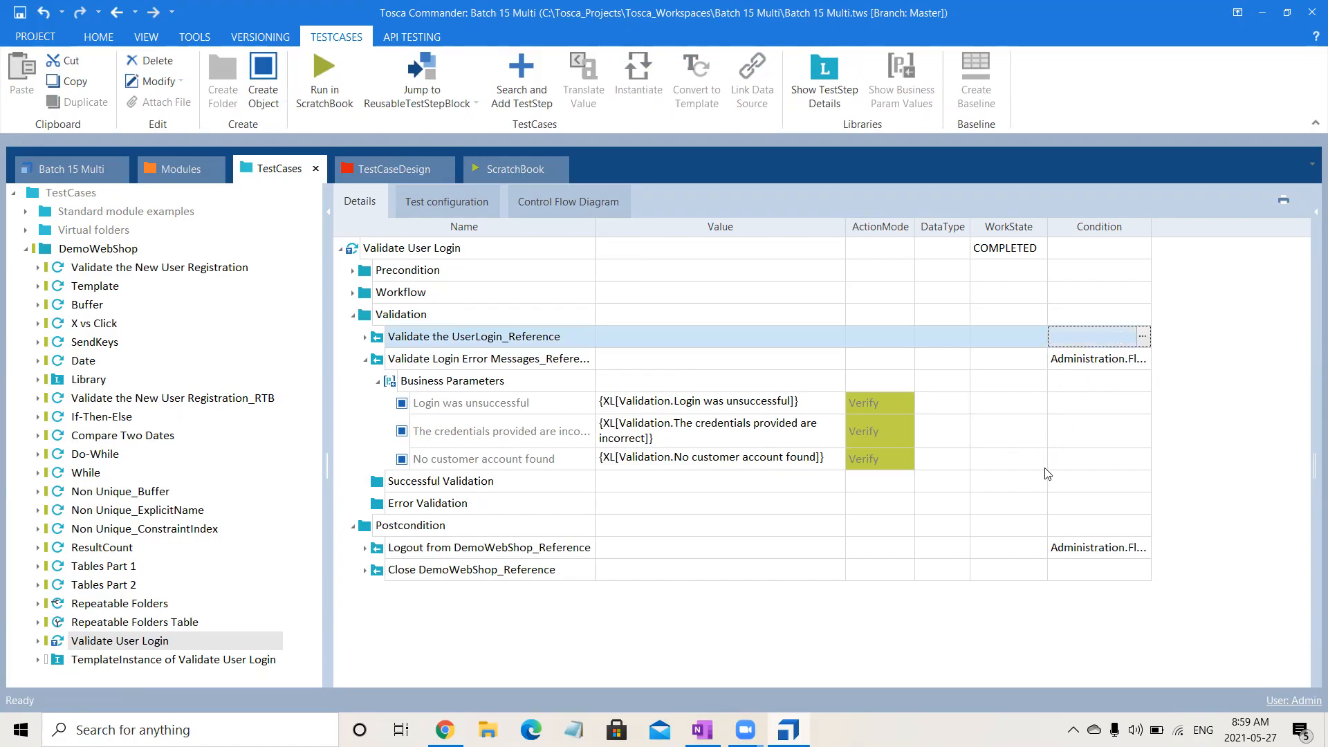
left_click(707, 101)
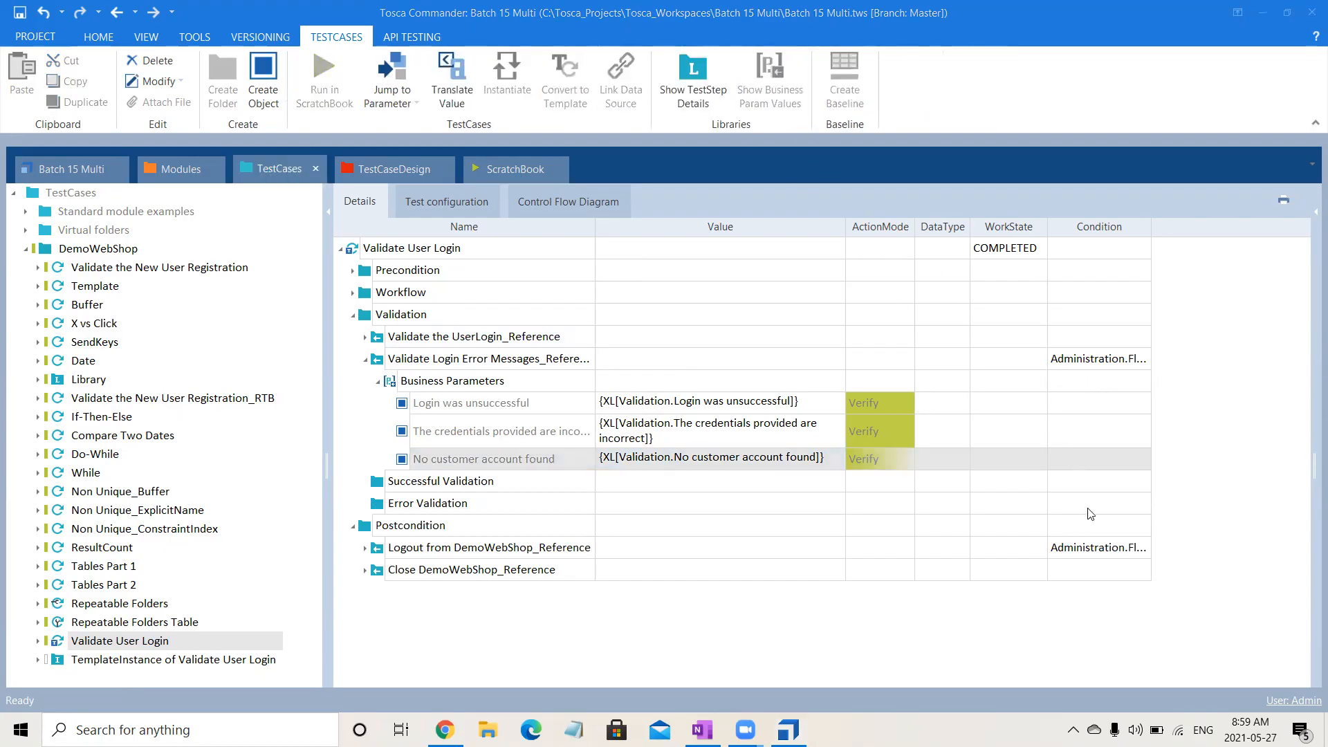
left_click(1098, 484)
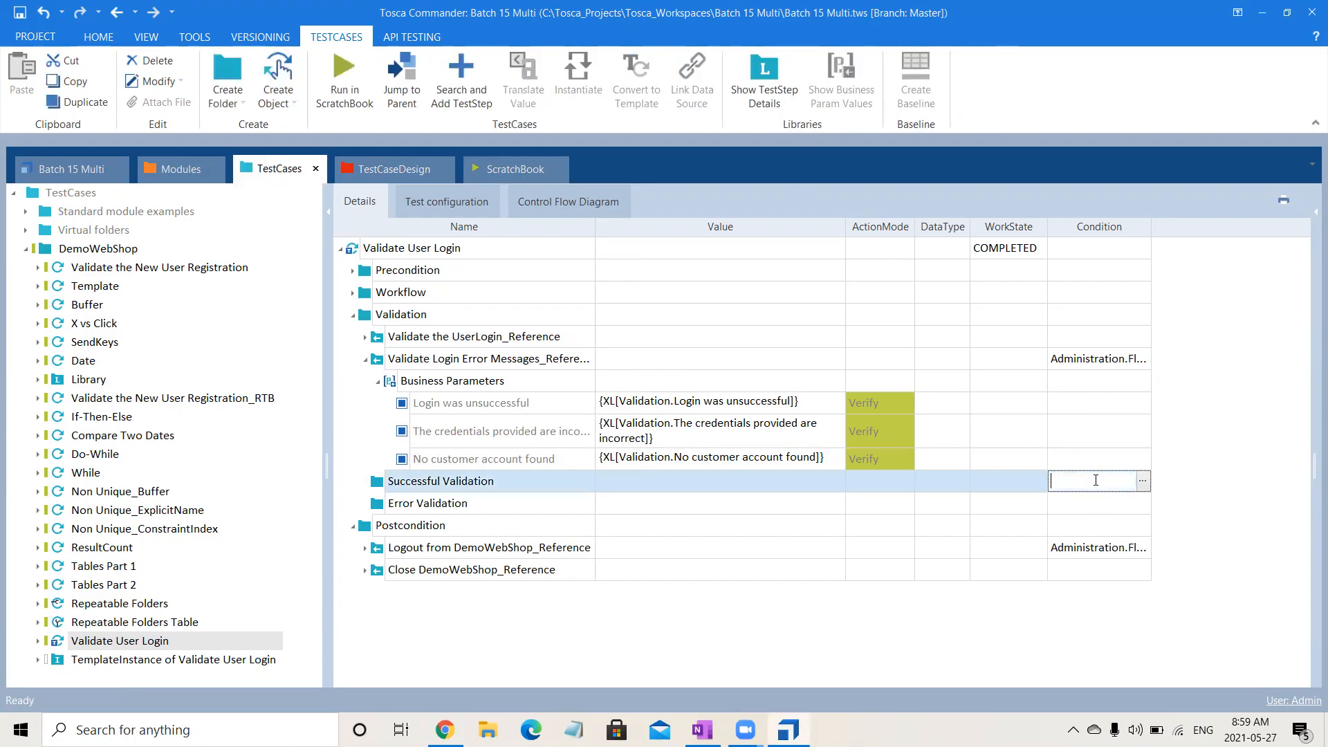
key("ctrl+v")
left_click(1093, 509)
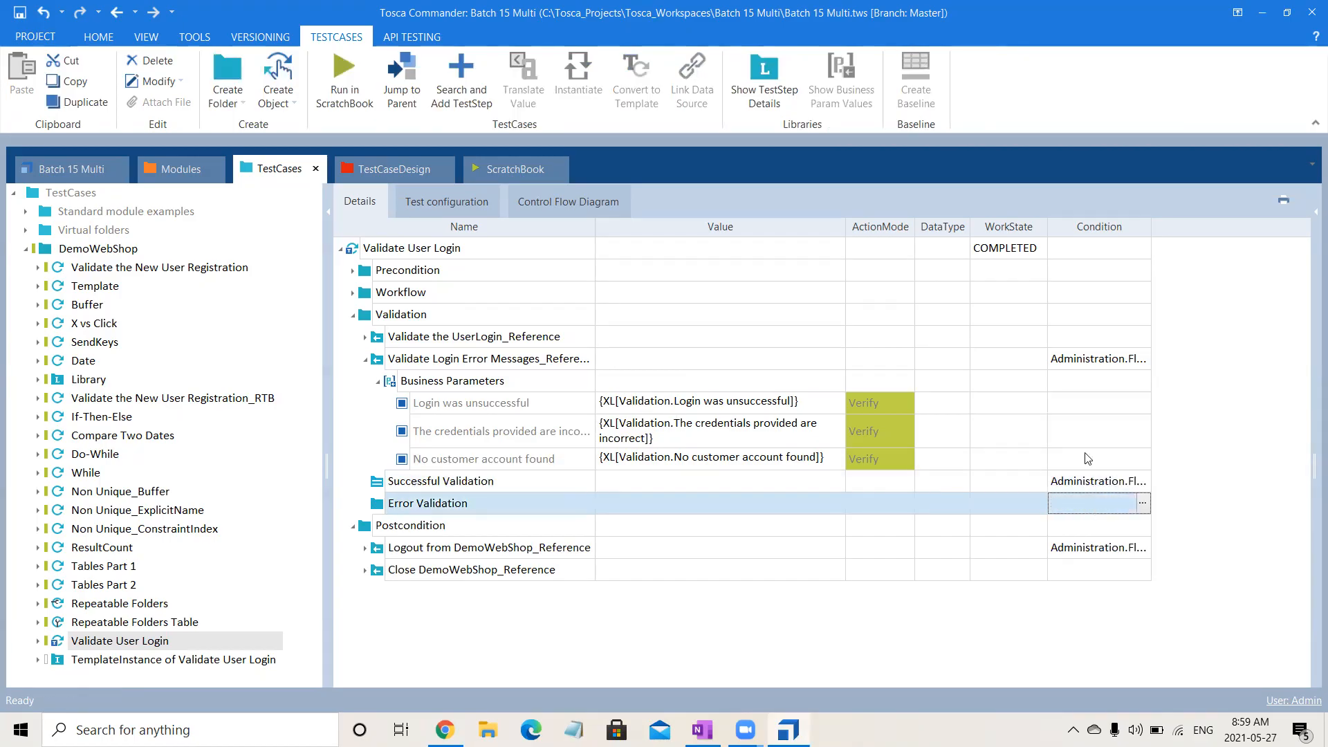
Move the Error flag condition from Validate Login Error Messages_Reference to the Error Validation folder.
left_click(1089, 358)
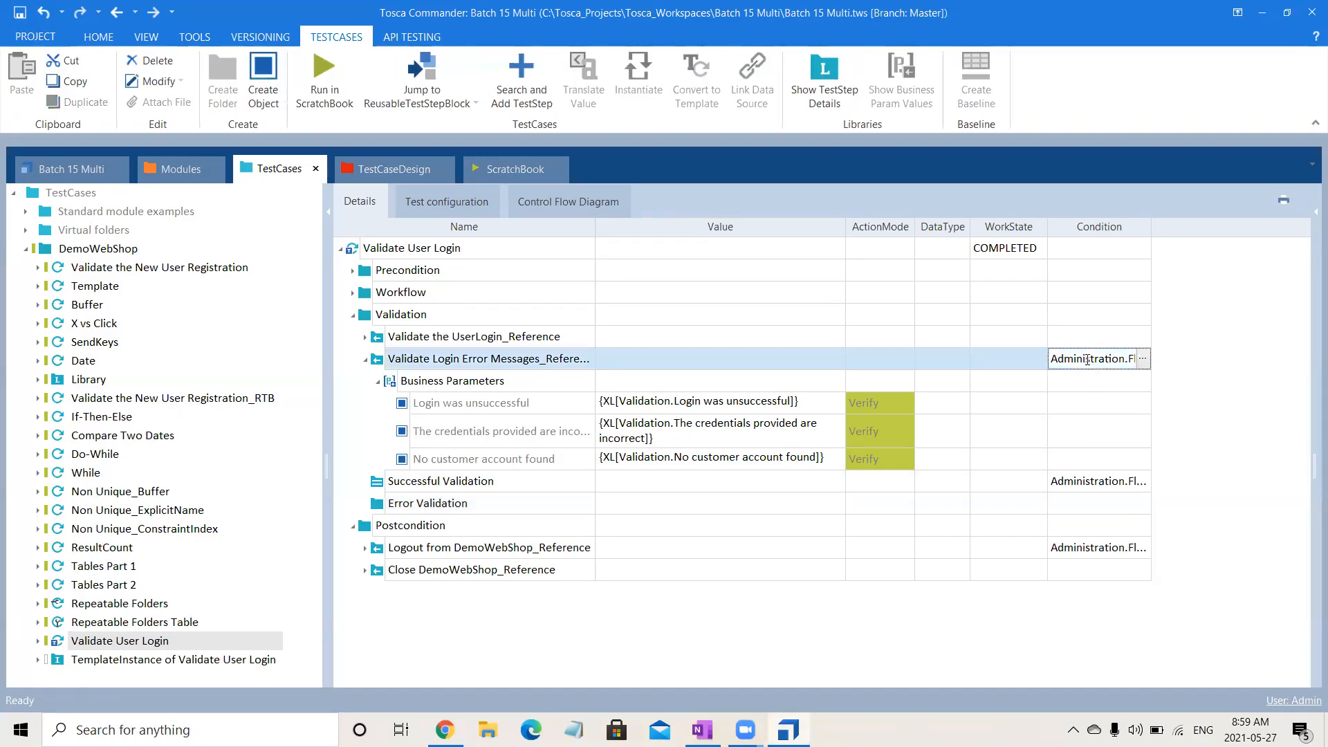
key("ctrl+a")
key("ctrl+x")
left_click(1087, 504)
key("ctrl+v")
key("Return")
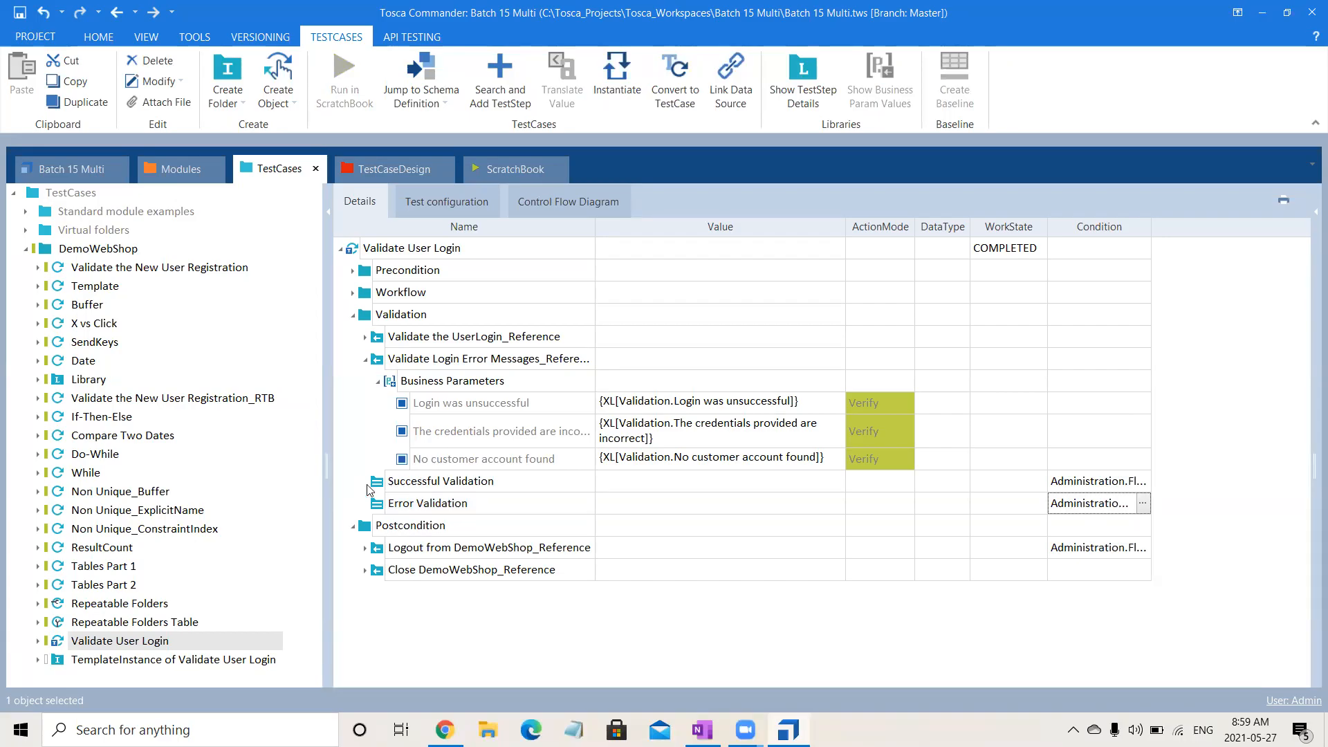
Move Validate the UserLogin_Reference into Successful Validation and Validate Login Error Messages_Reference into Error Validation, collapsing both folders.
left_click(481, 339)
left_click_drag(482, 340, 417, 642)
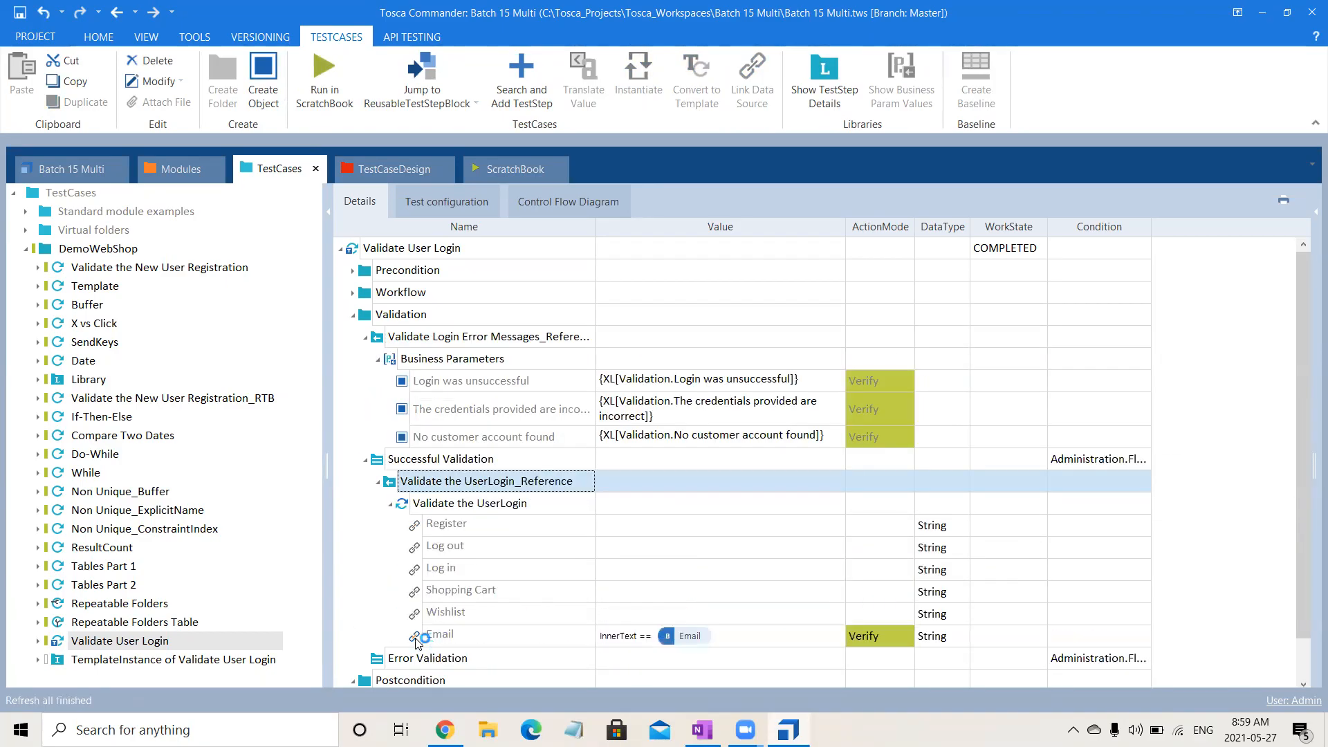
left_click(365, 459)
left_click(461, 339)
left_click_drag(461, 338, 432, 483)
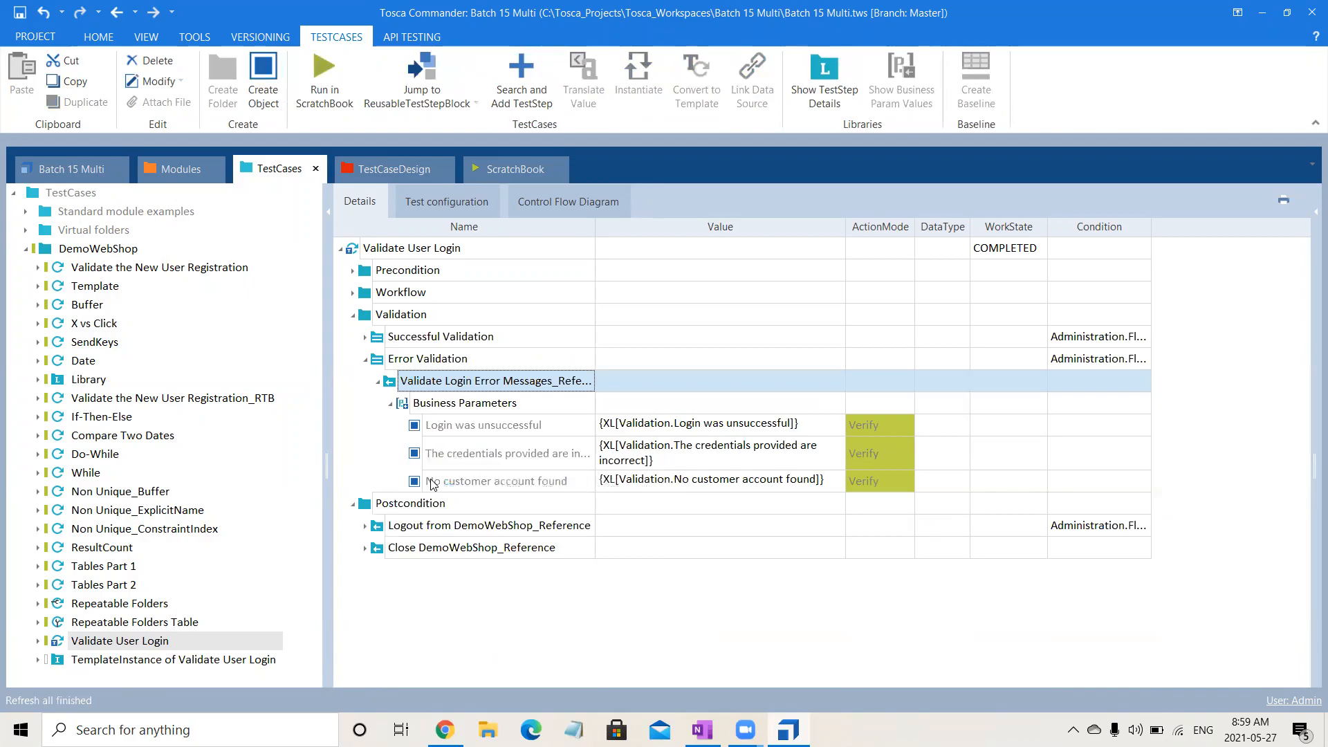
left_click(366, 359)
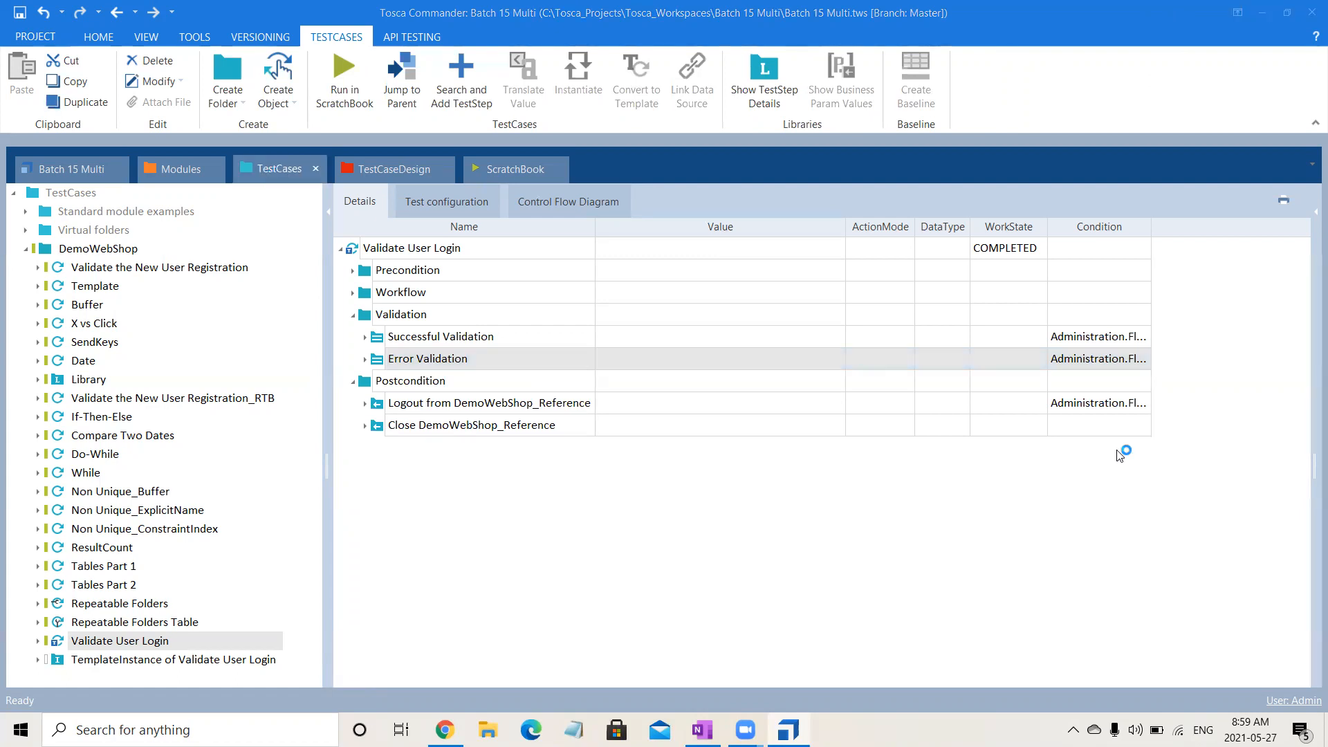
Reinstantiate TemplateInstance of Validate User Login and expand the Postcondition folder of the Invalid Email Valid Password test case.
left_click(1100, 411)
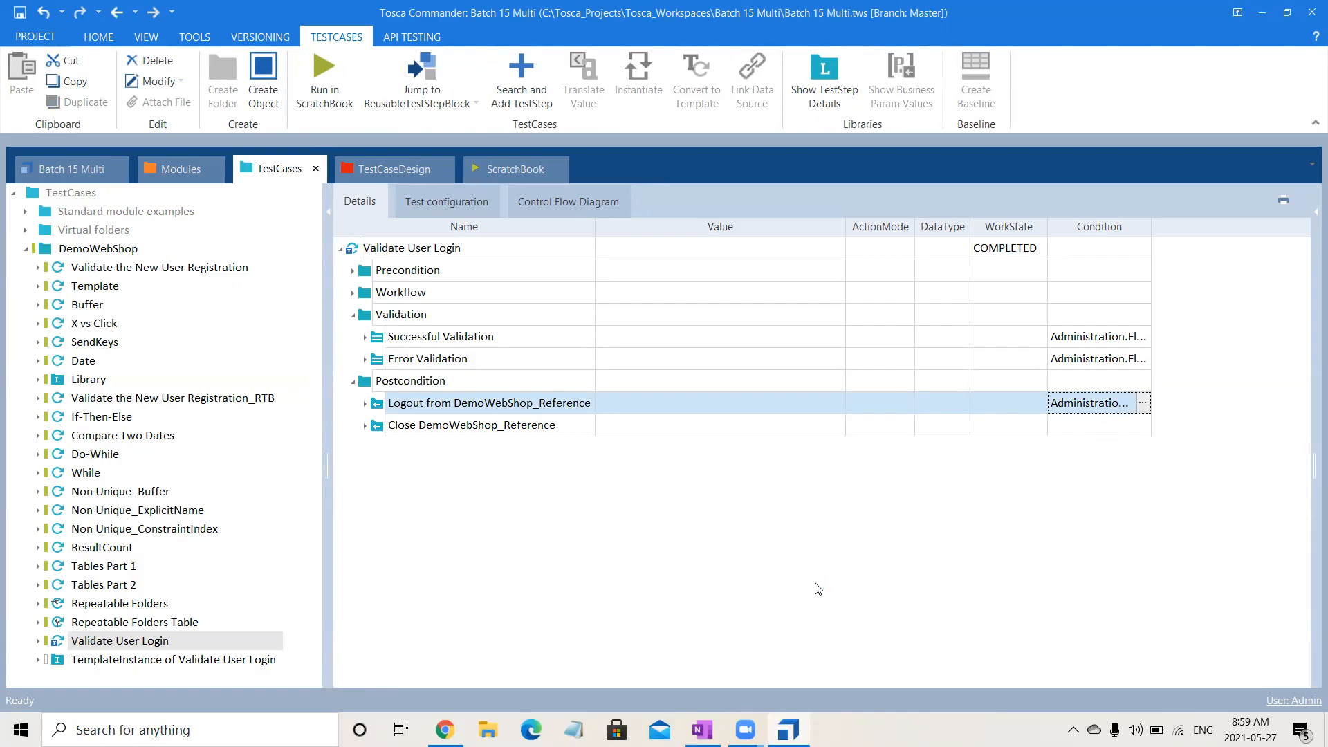
left_click(559, 669)
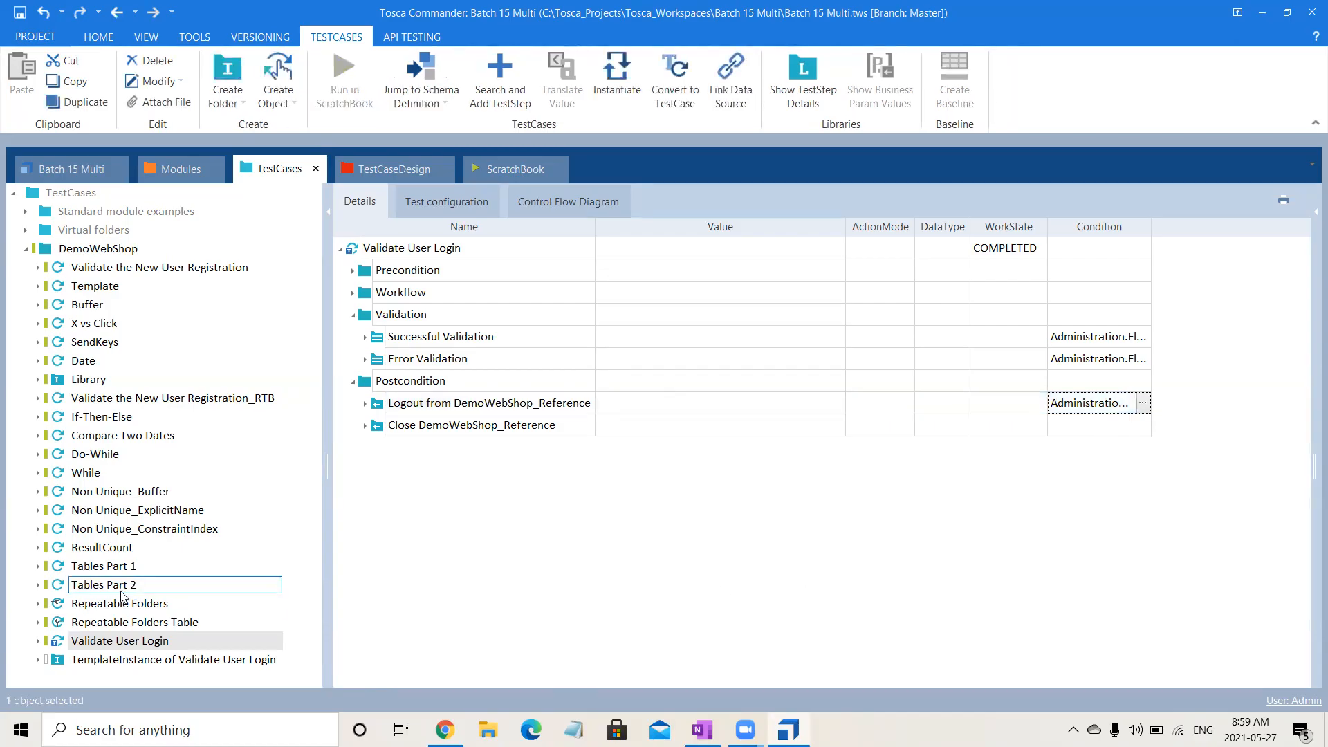
left_click(175, 666)
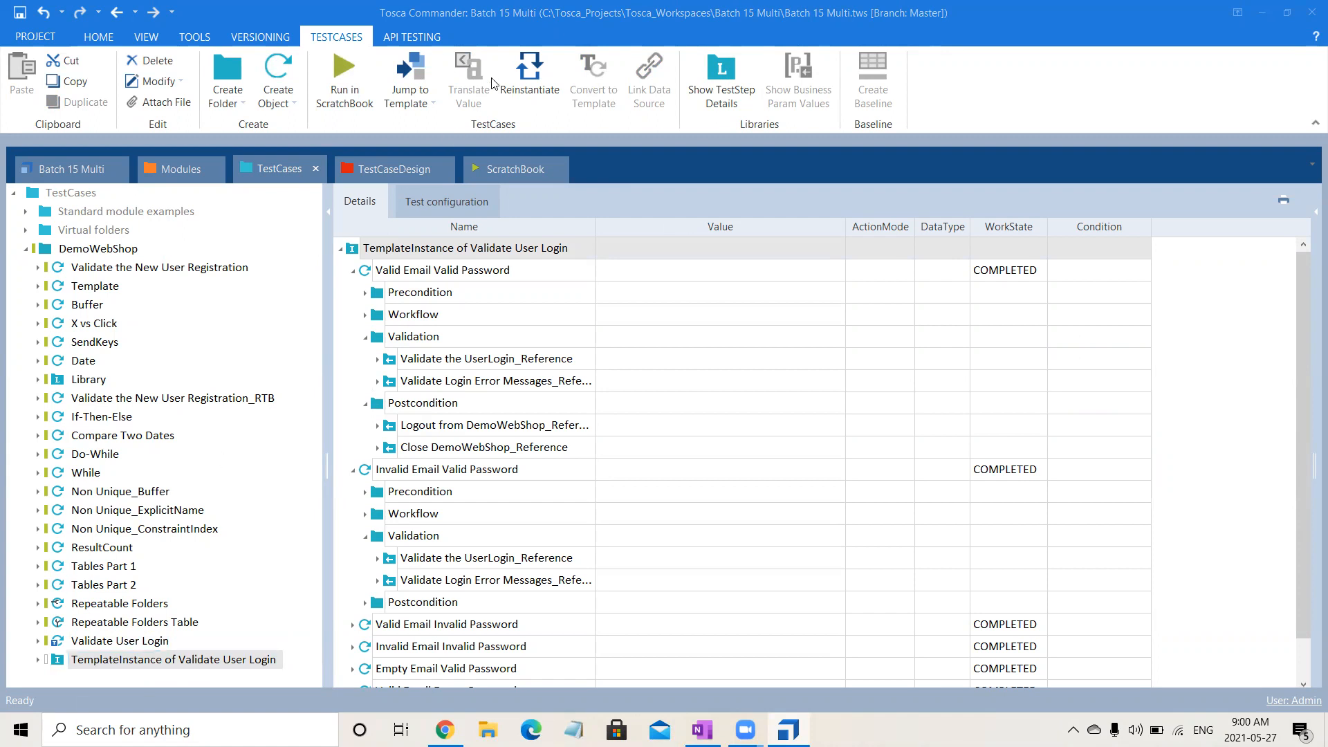
left_click(527, 90)
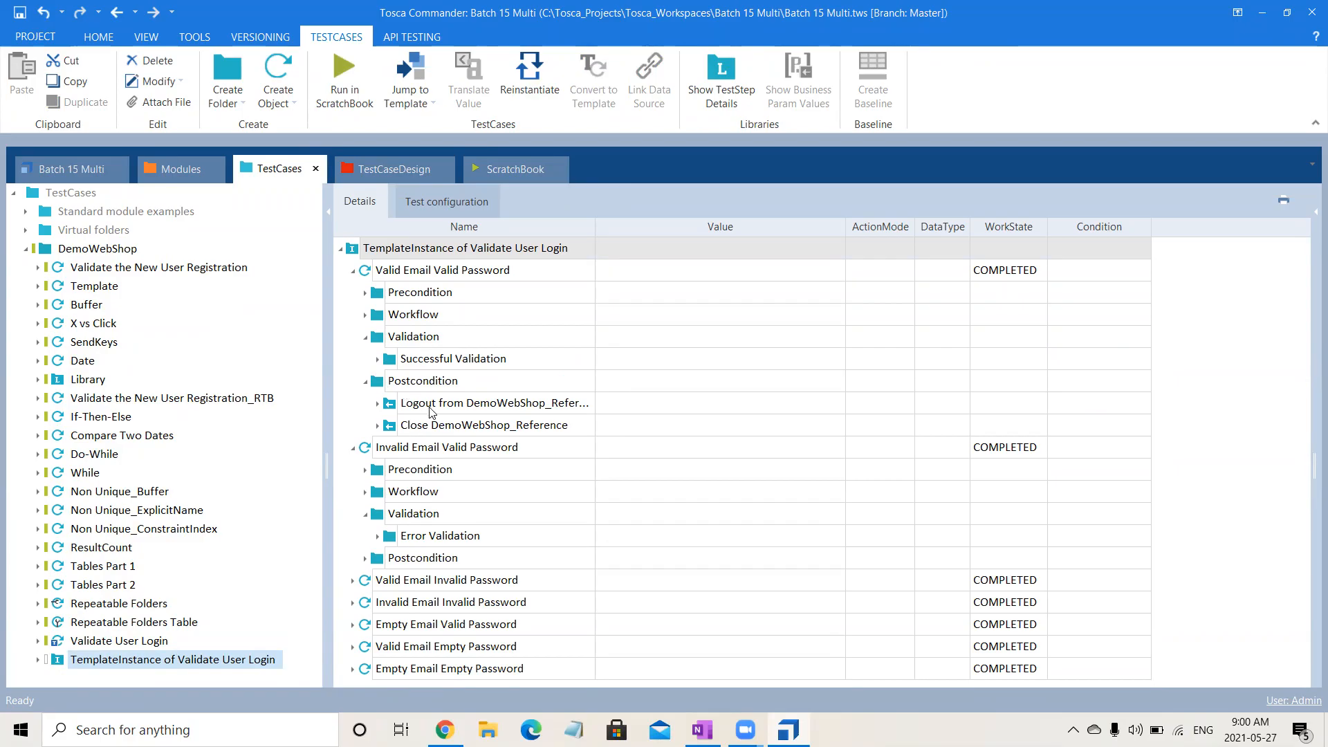
left_click(366, 559)
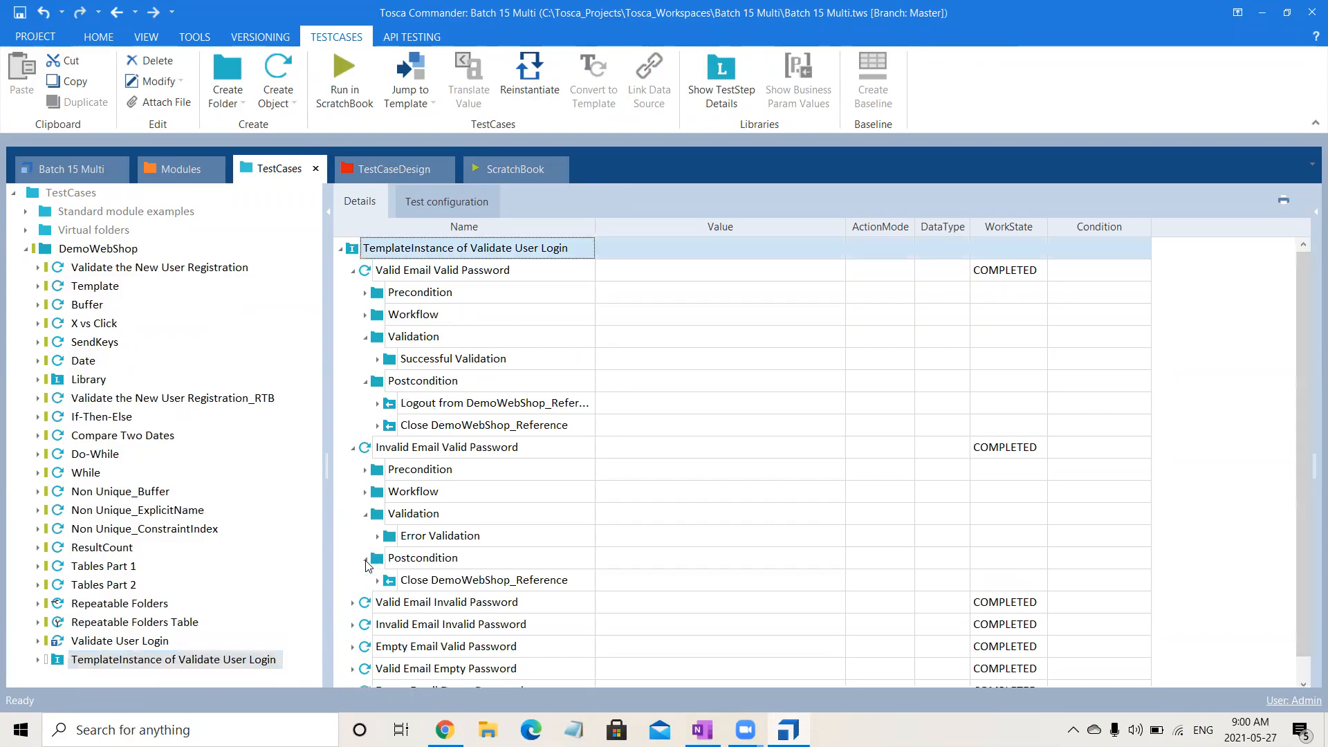
left_click(483, 452)
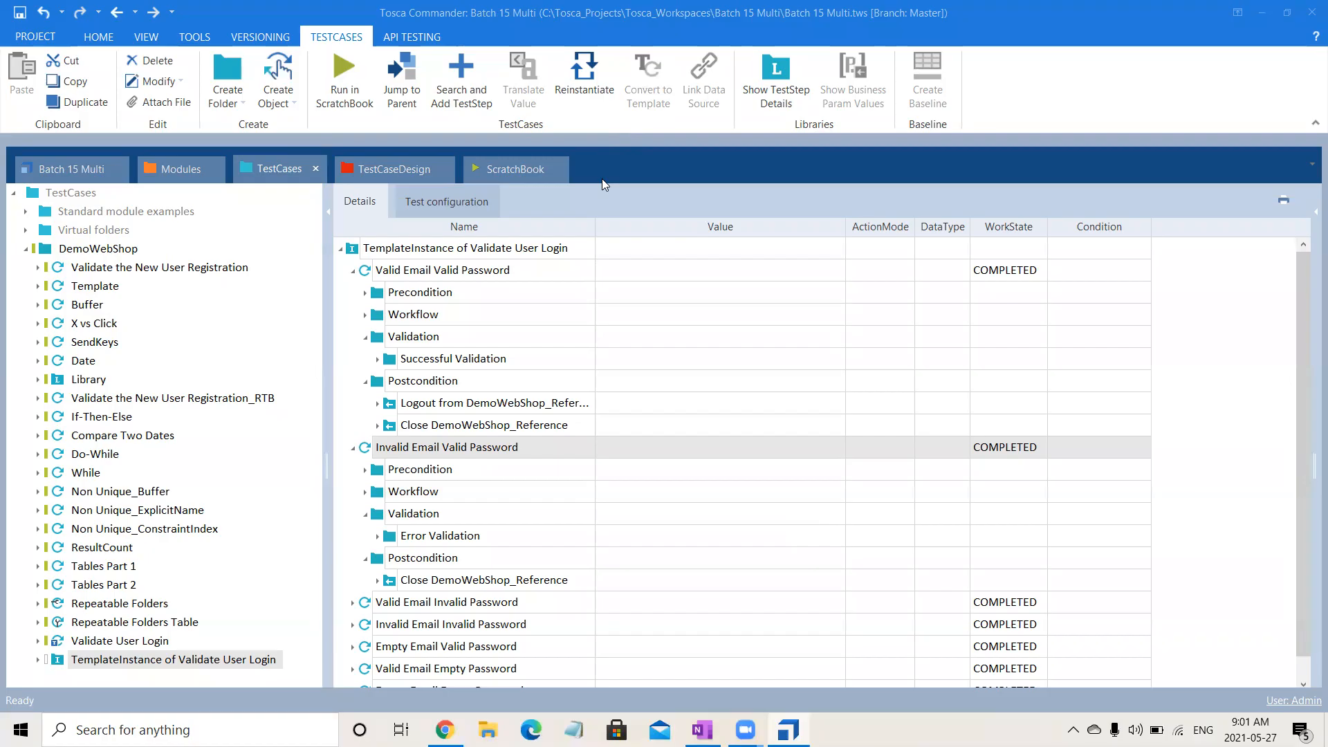
Review the Flag, Workflow and Validation values of the instances in the Login test sheet.
left_click(403, 256)
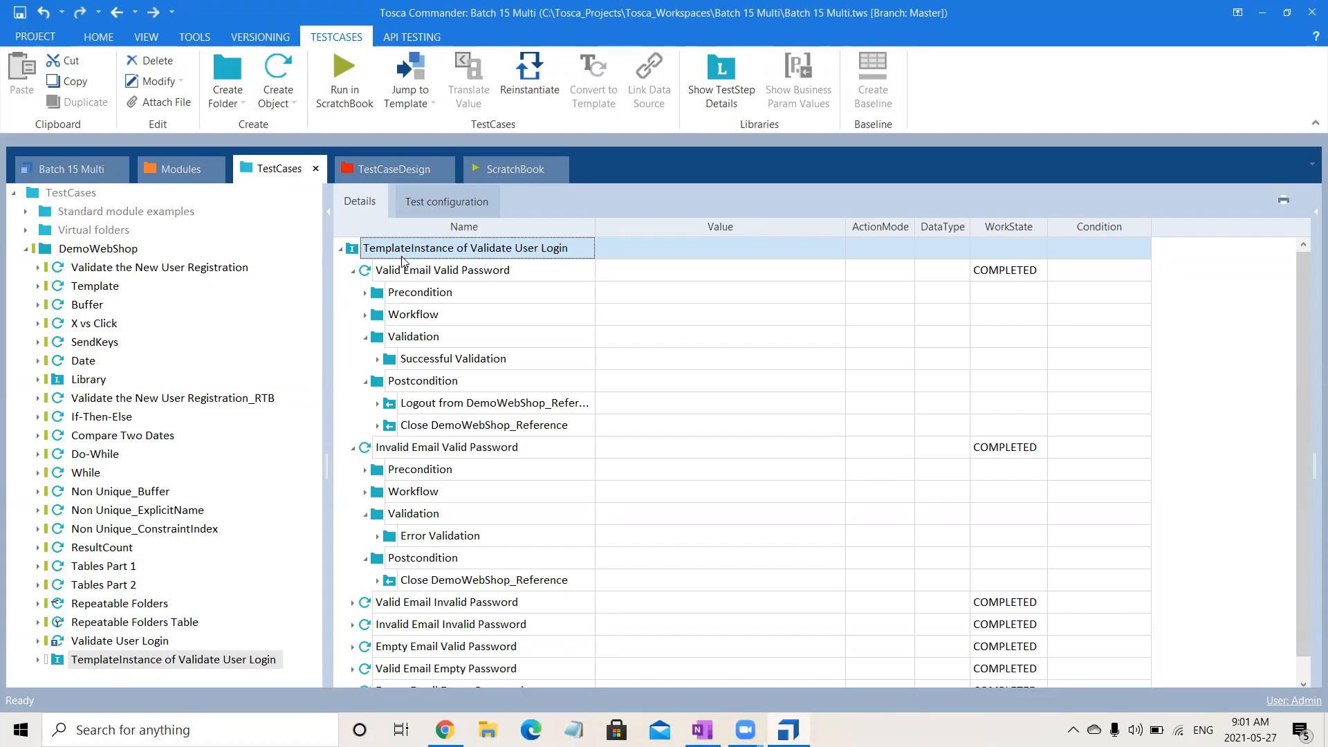
left_click(405, 172)
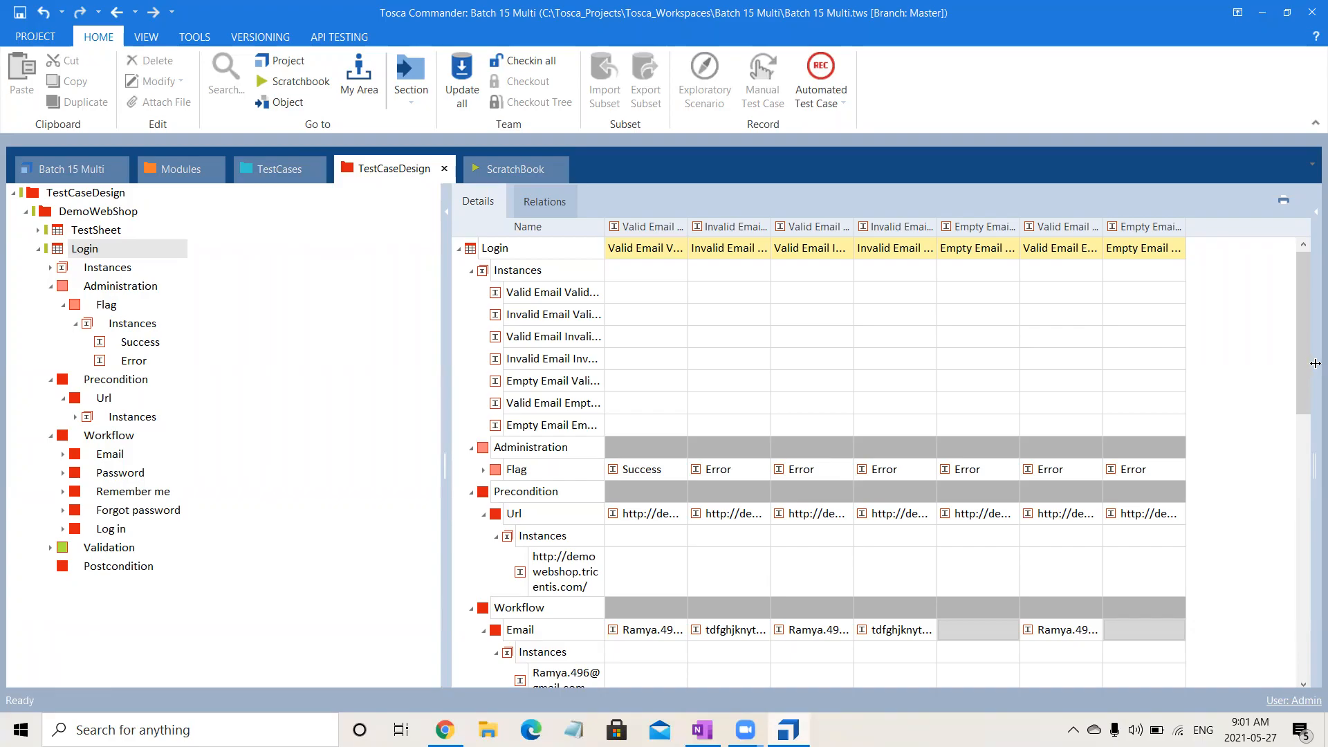
left_click_drag(1310, 372, 1309, 533)
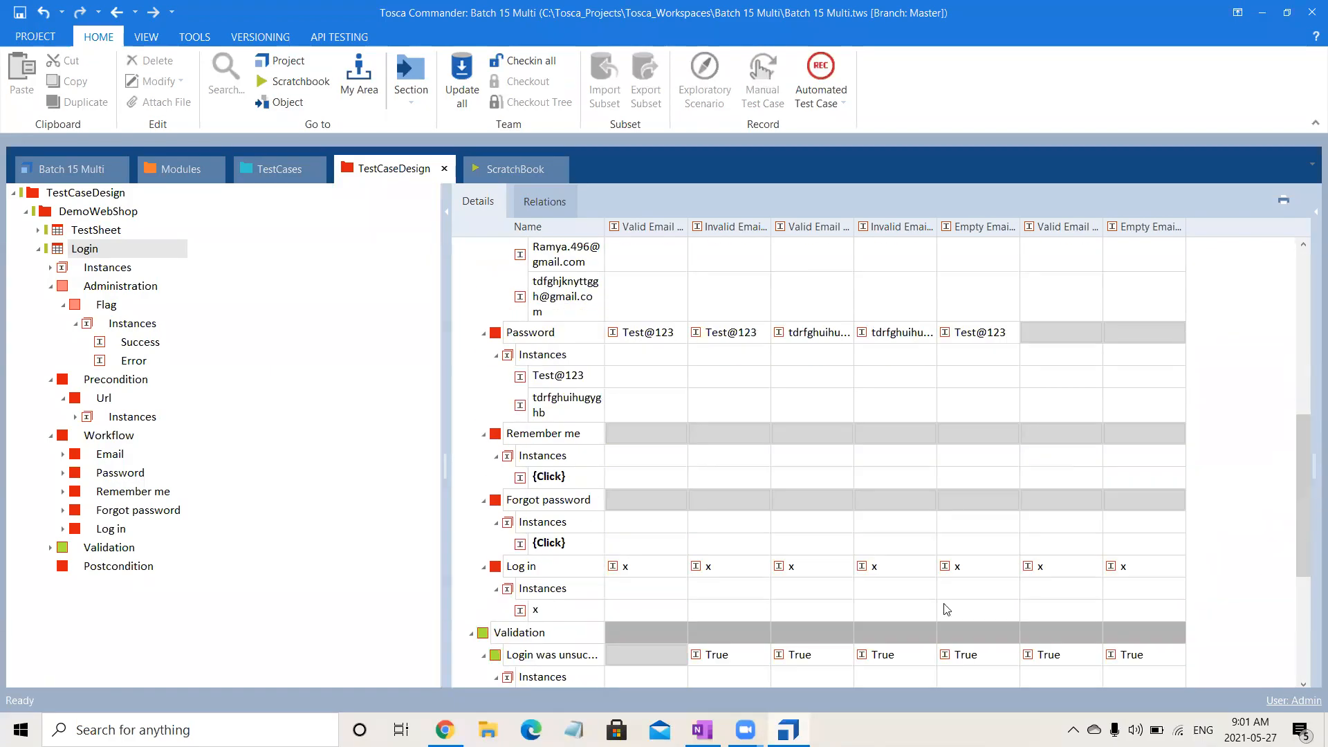
Set the instance value of the Log in attribute to {Click} in the Login test sheet.
left_click(562, 611)
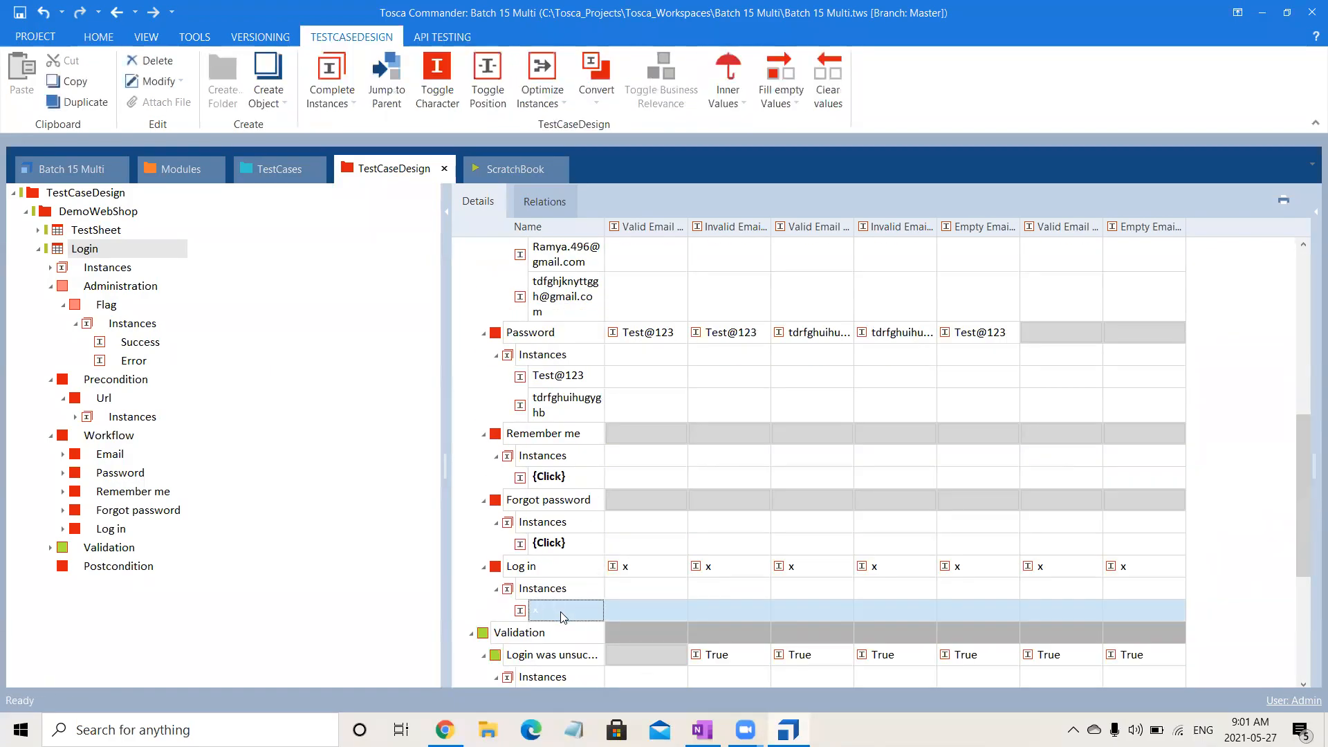
left_click(562, 612)
type("{C")
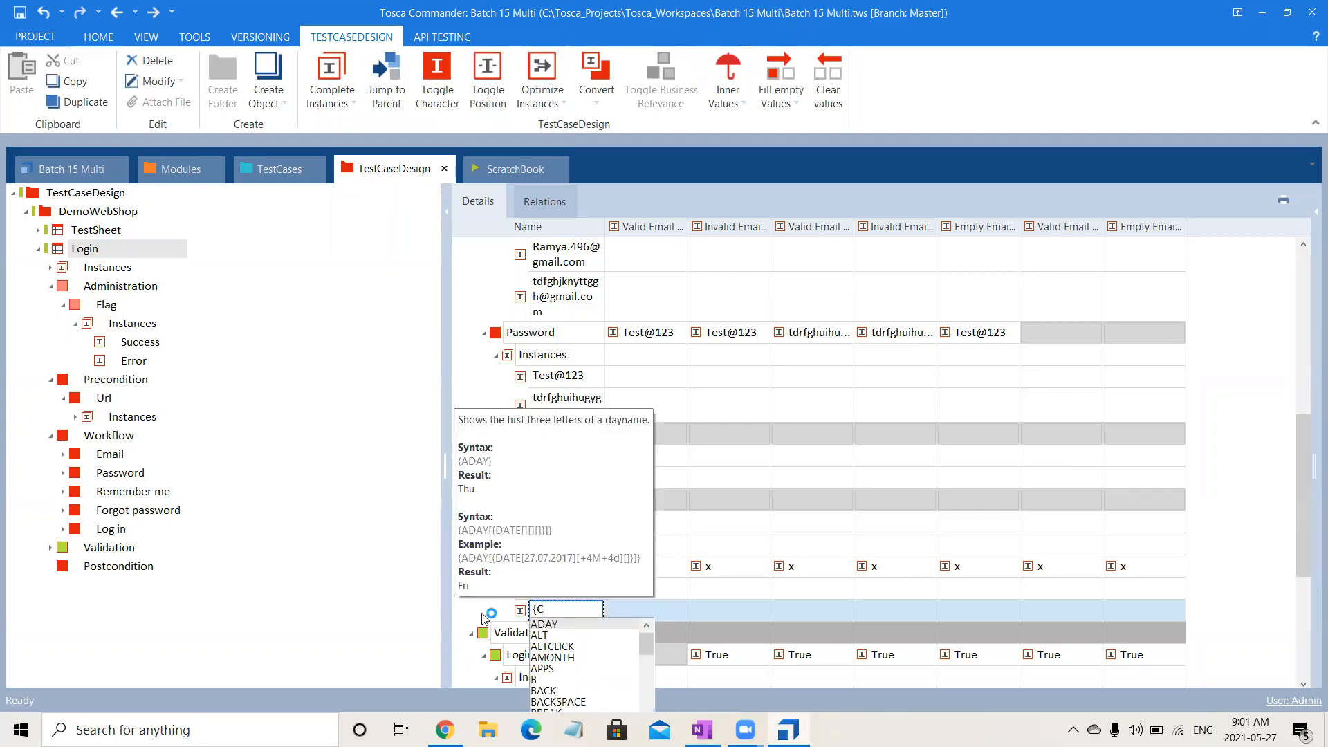
type("lick}")
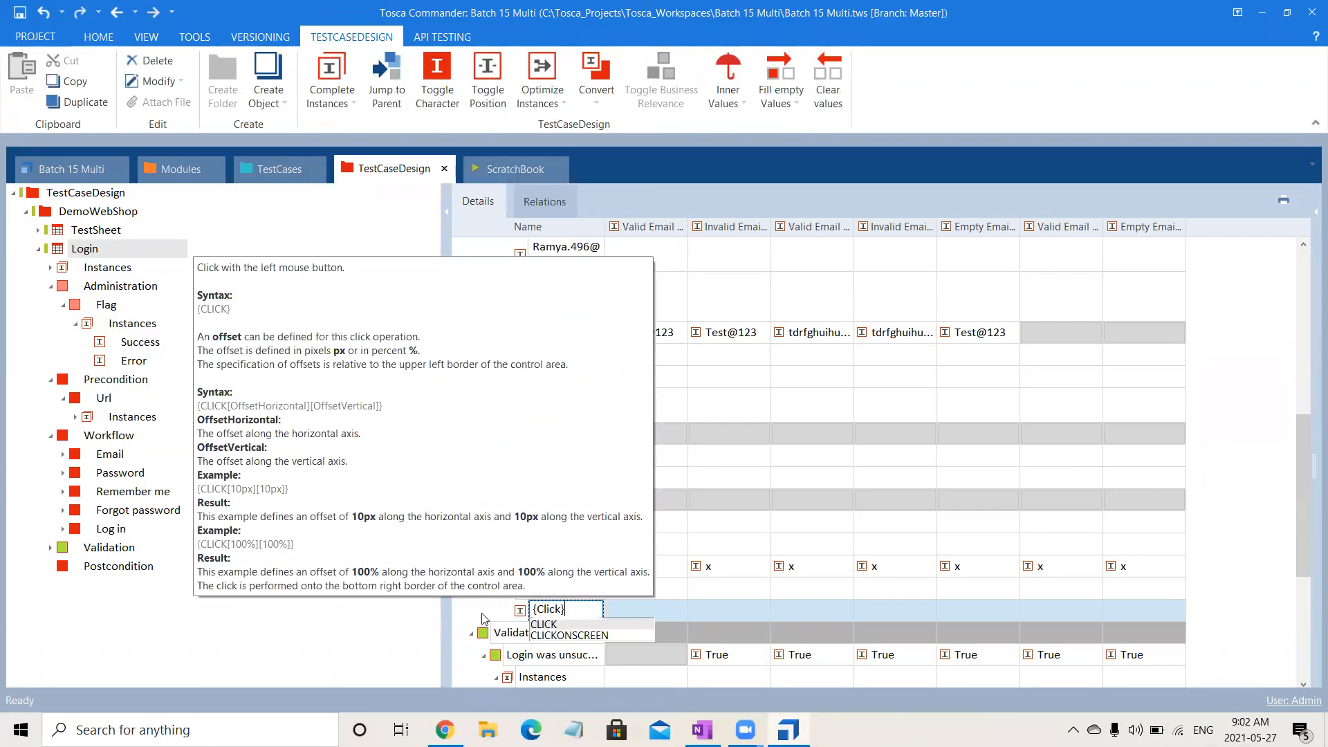
left_click(326, 591)
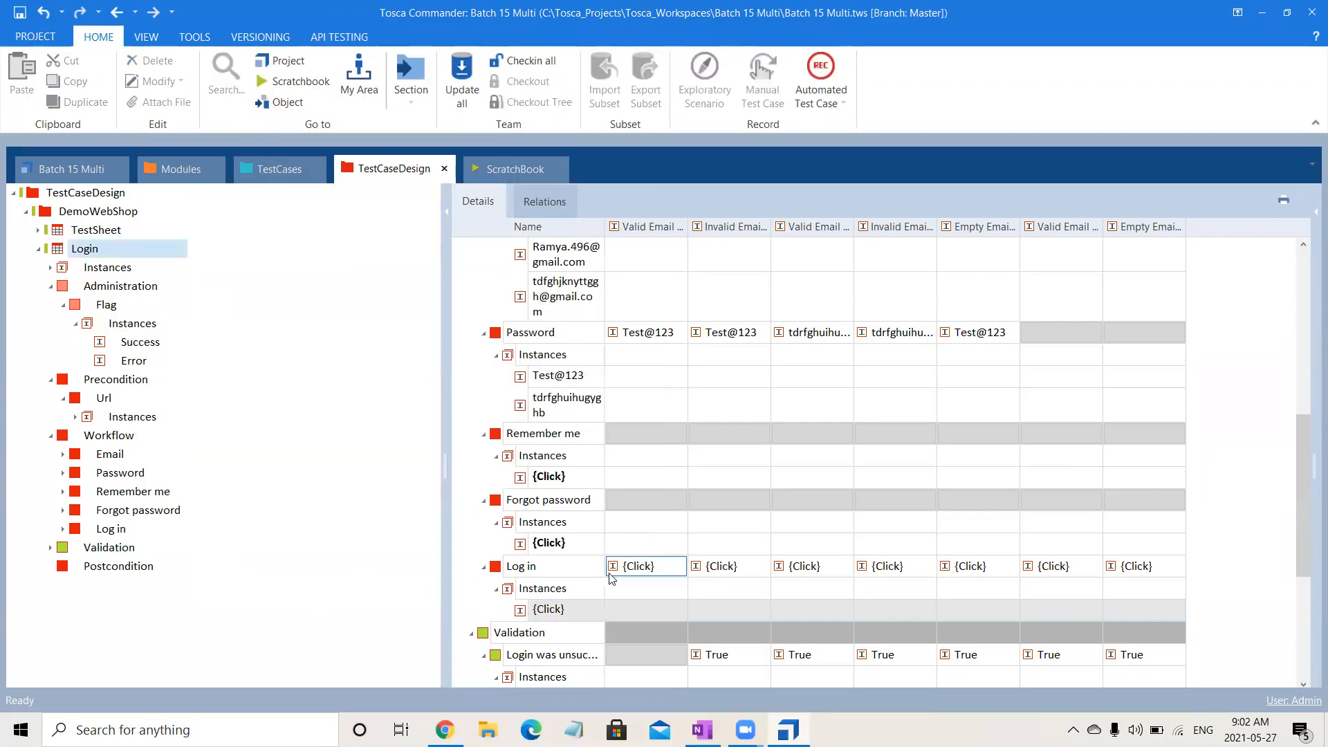
Check the Log in value under Workflow of the Valid Email Valid Password test case in TestCases.
left_click(278, 168)
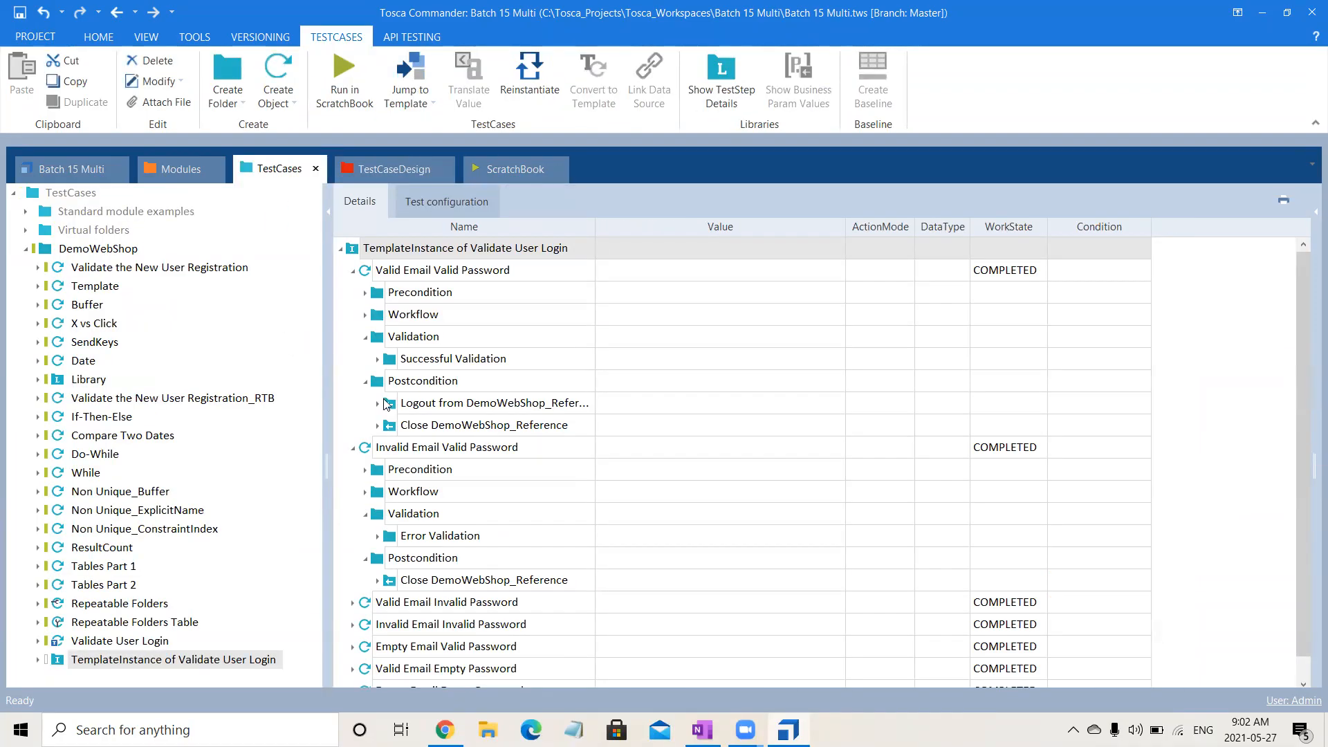
left_click(366, 315)
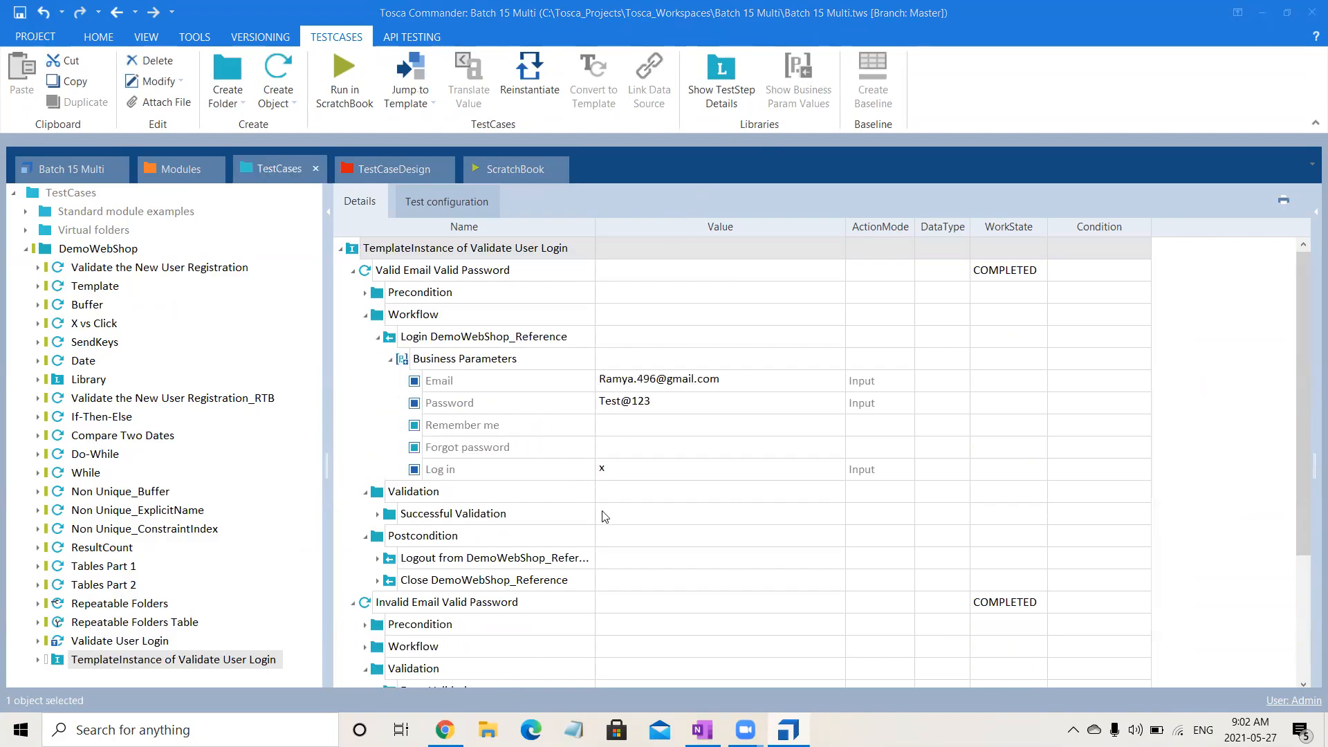
left_click(623, 467)
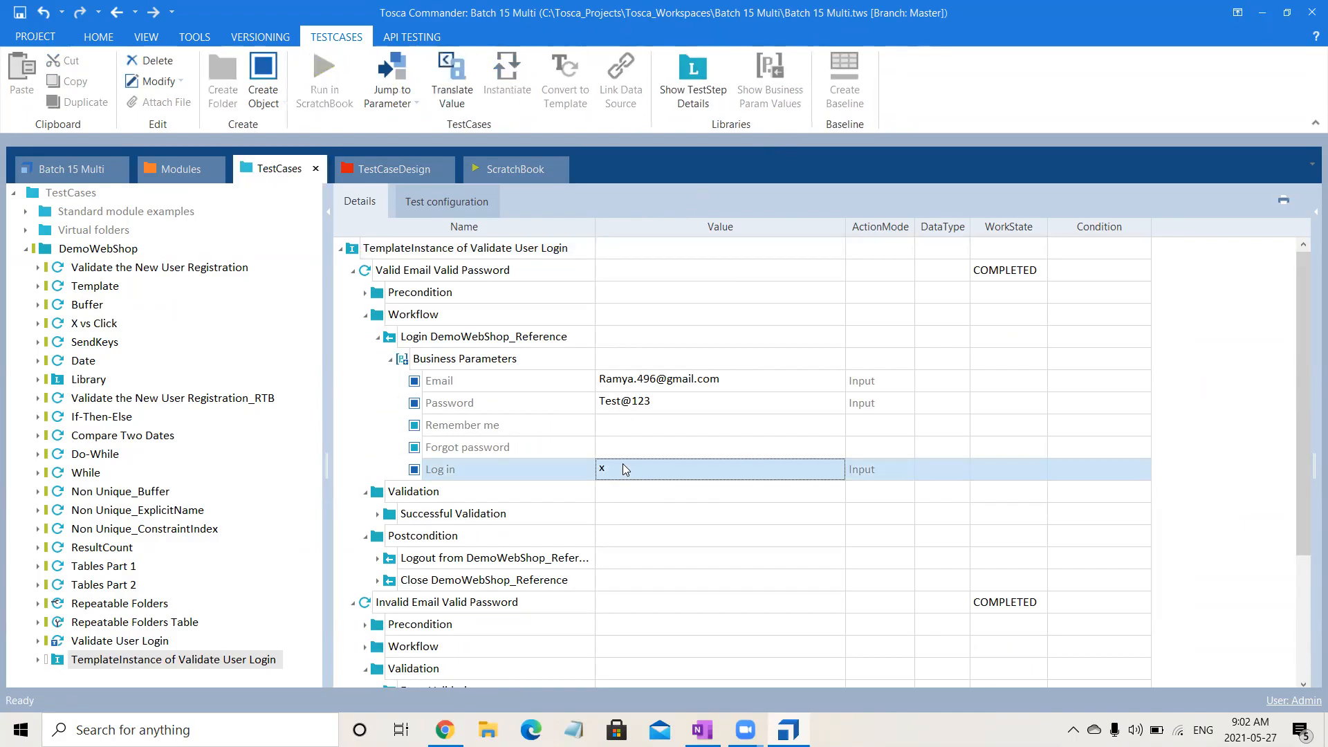
left_click(505, 273)
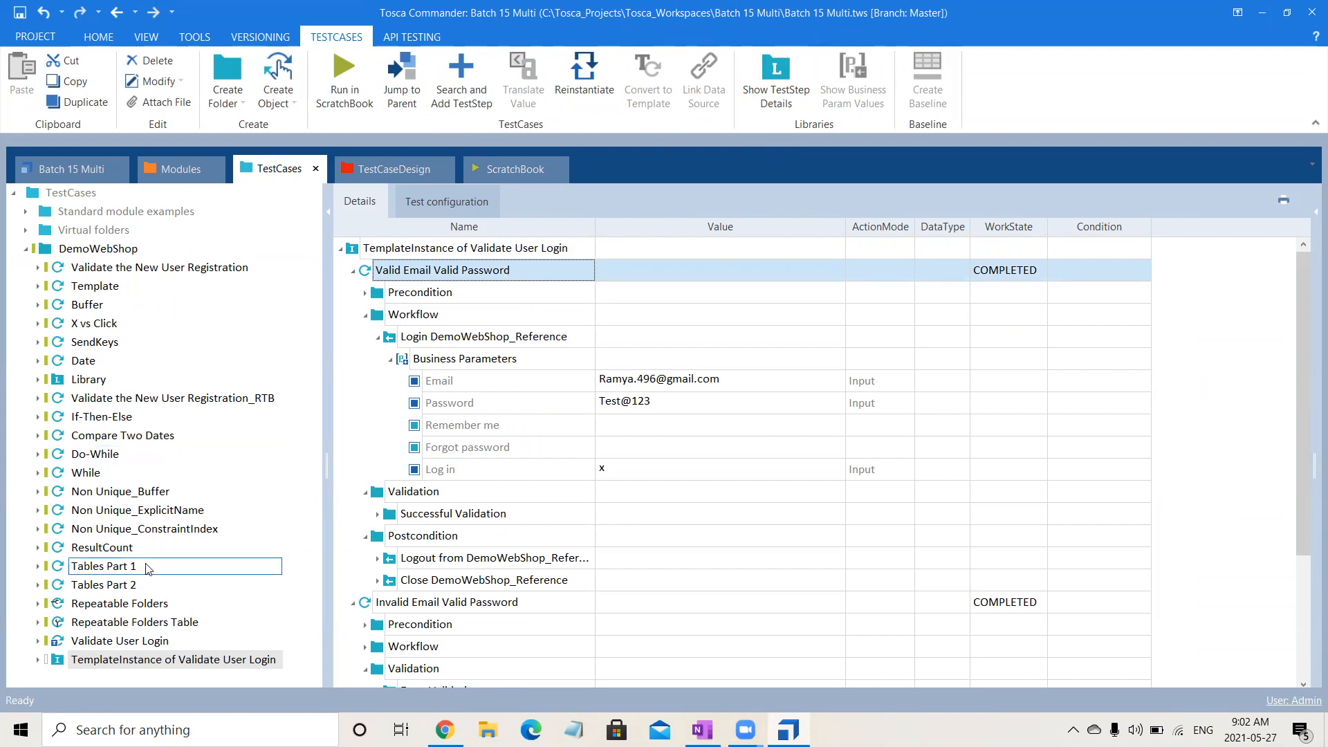
Reinstantiate only the Valid Email Valid Password test case under TemplateInstance of Validate User Login.
left_click(39, 660)
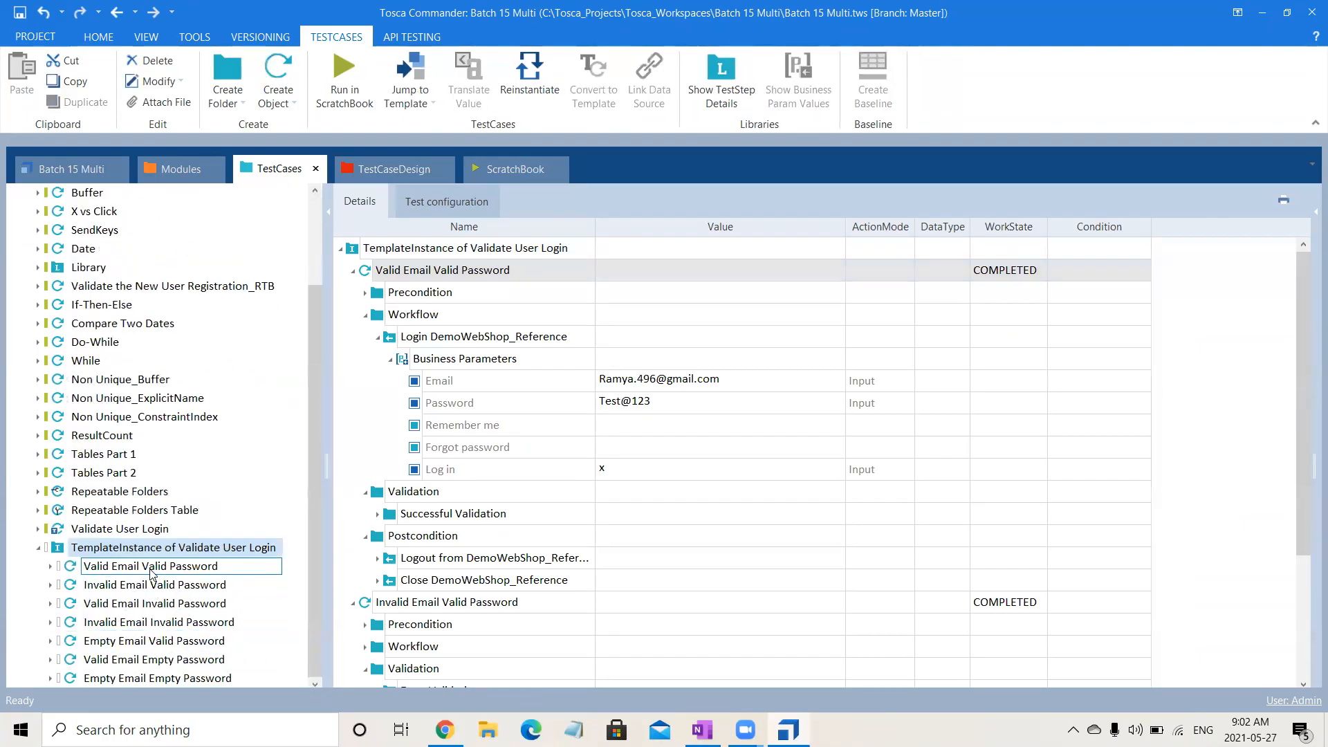
left_click(152, 567)
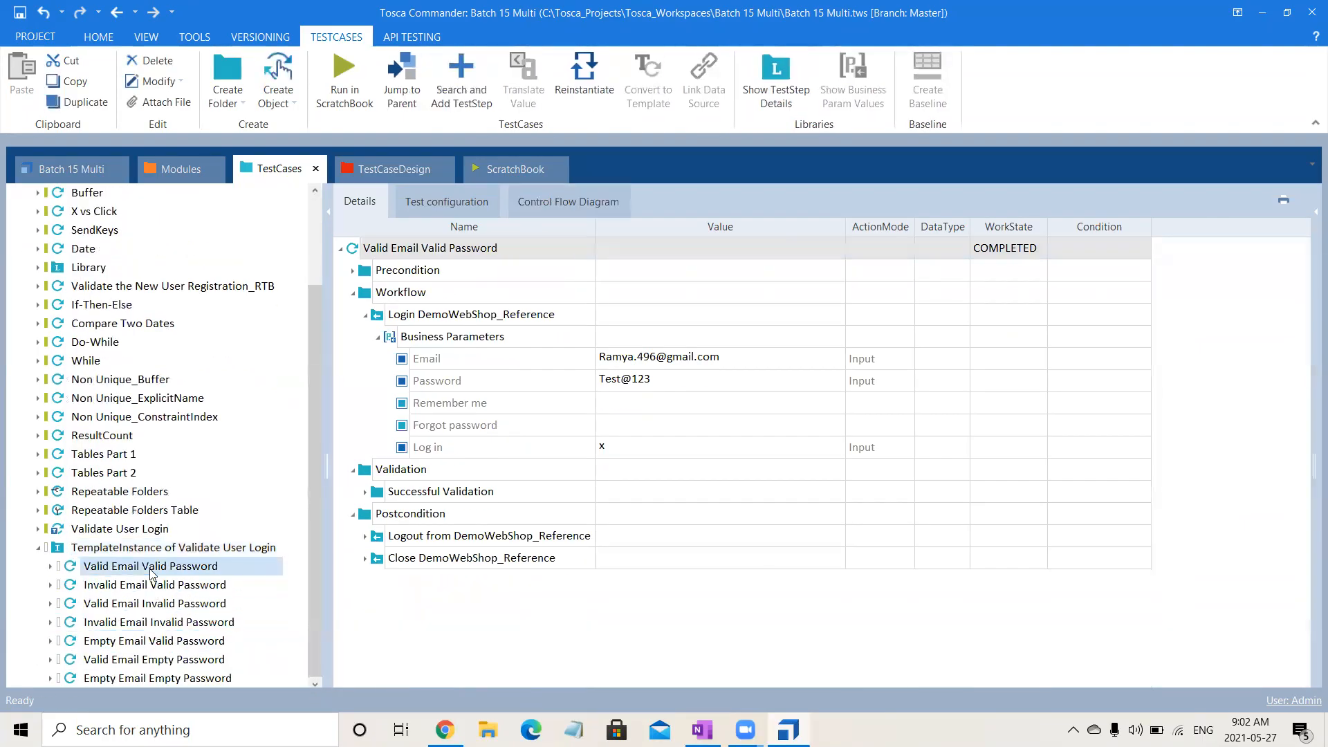
left_click(599, 87)
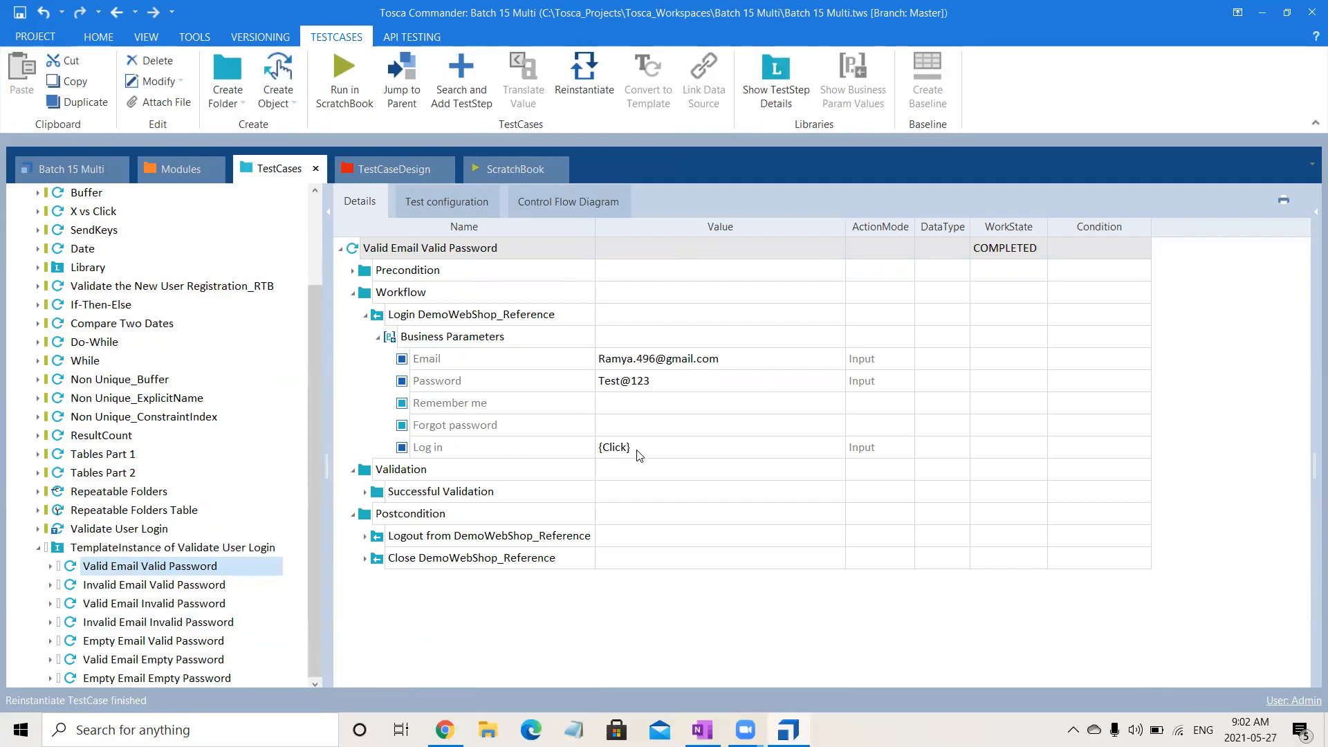
Inspect the login business parameters of the Invalid Email Valid Password and Invalid Email Invalid Password test cases.
left_click(185, 586)
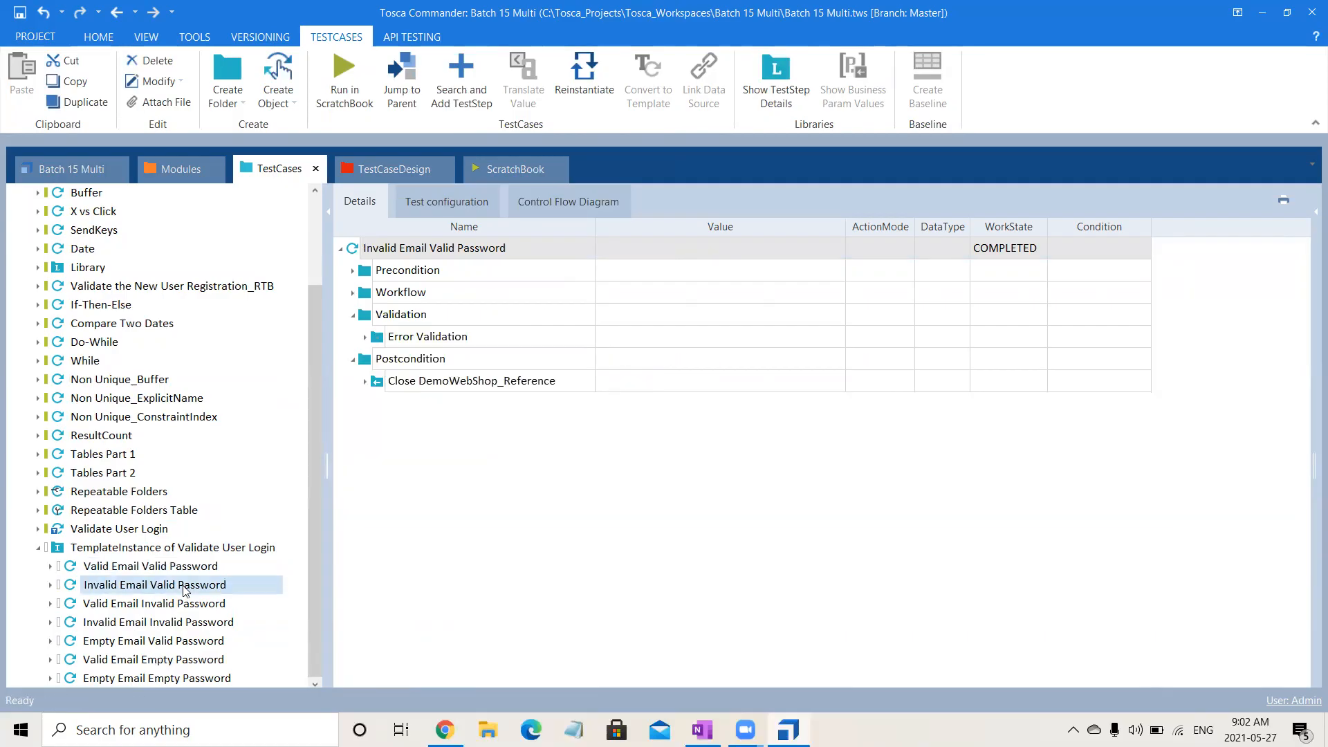
left_click(352, 293)
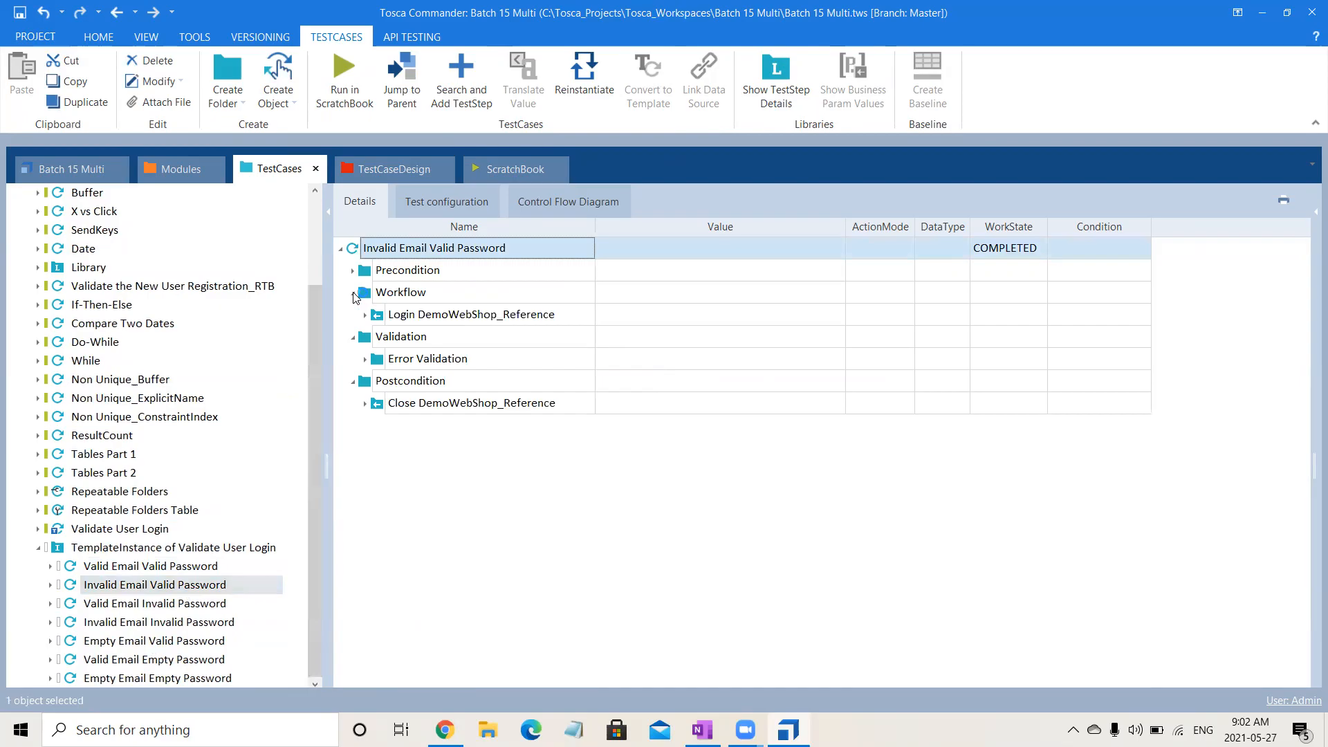
left_click(365, 315)
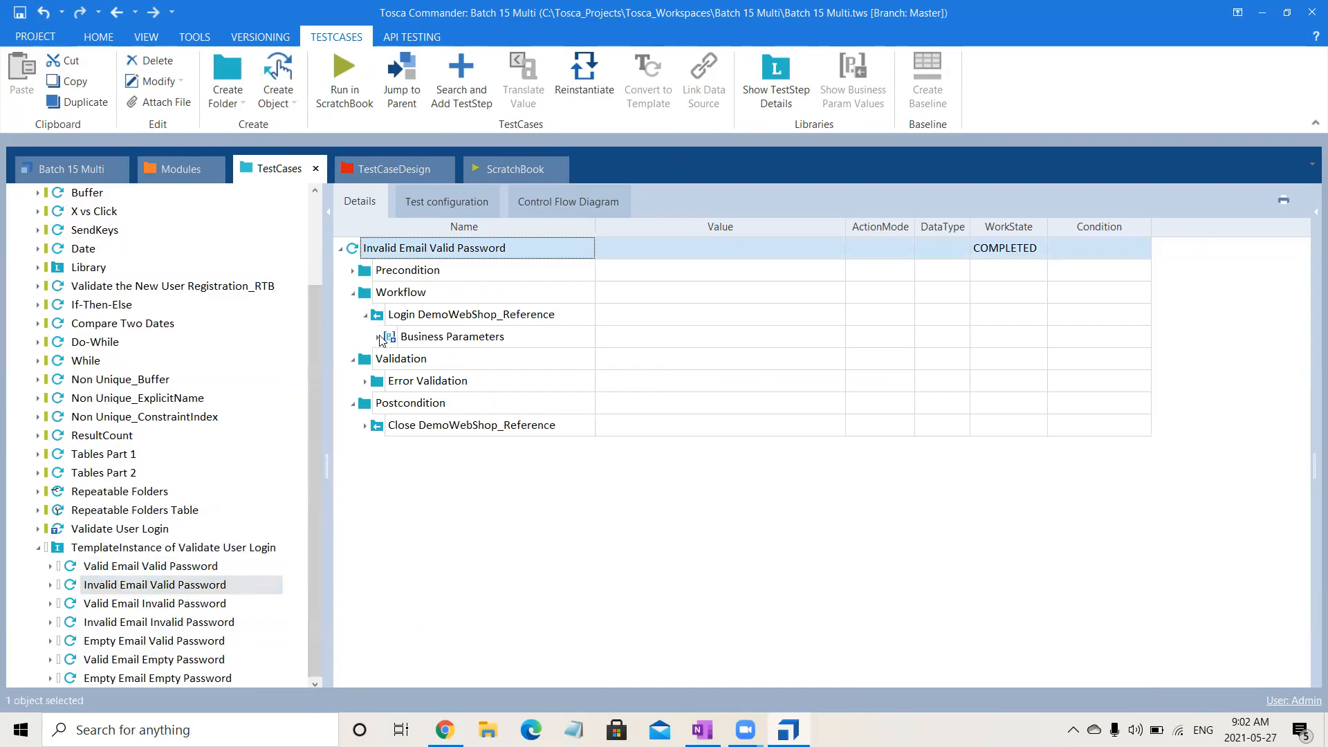
left_click(379, 337)
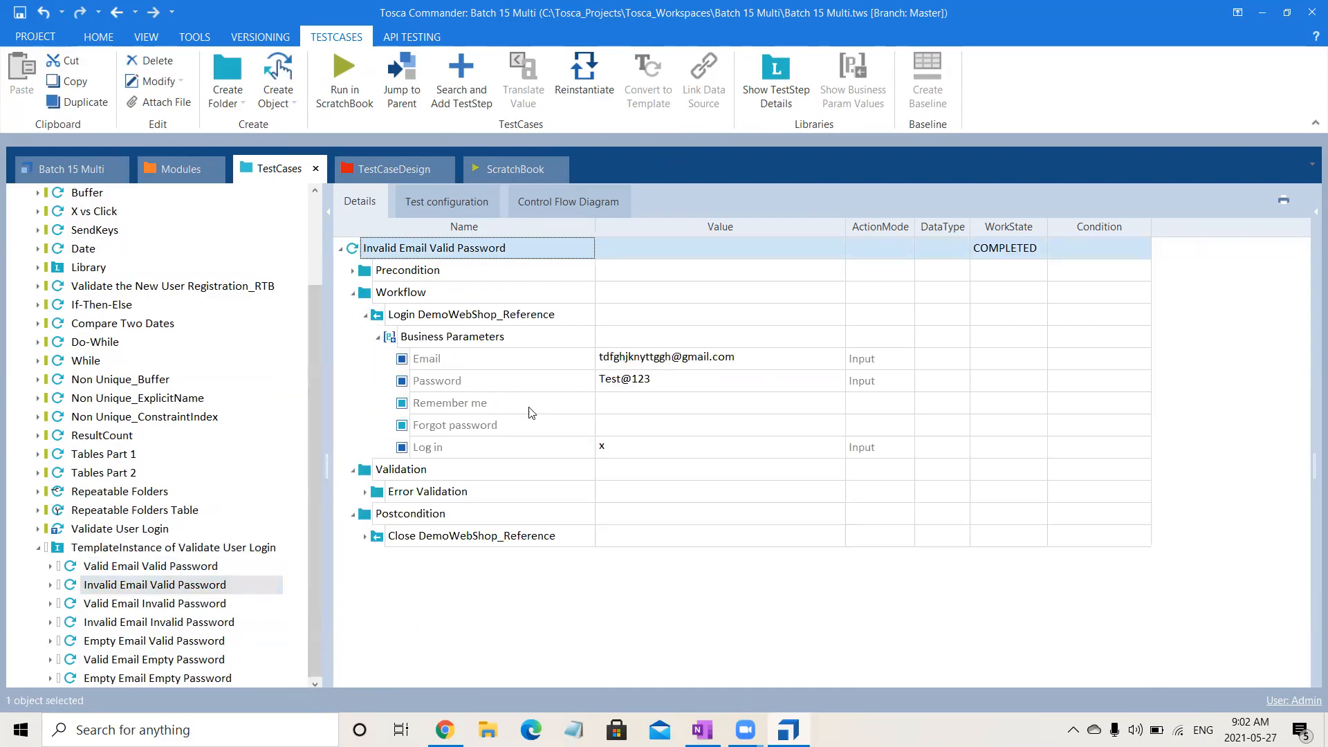
left_click(220, 605)
left_click(226, 622)
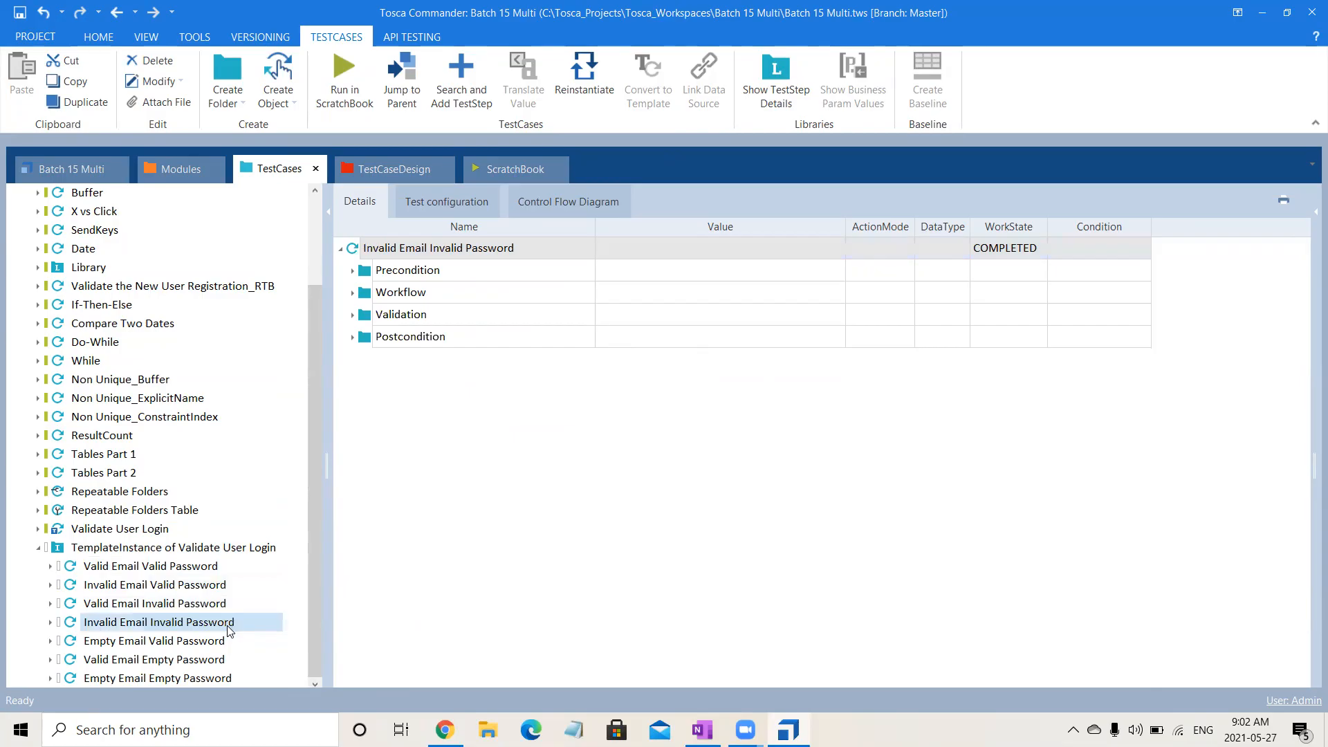
left_click(353, 293)
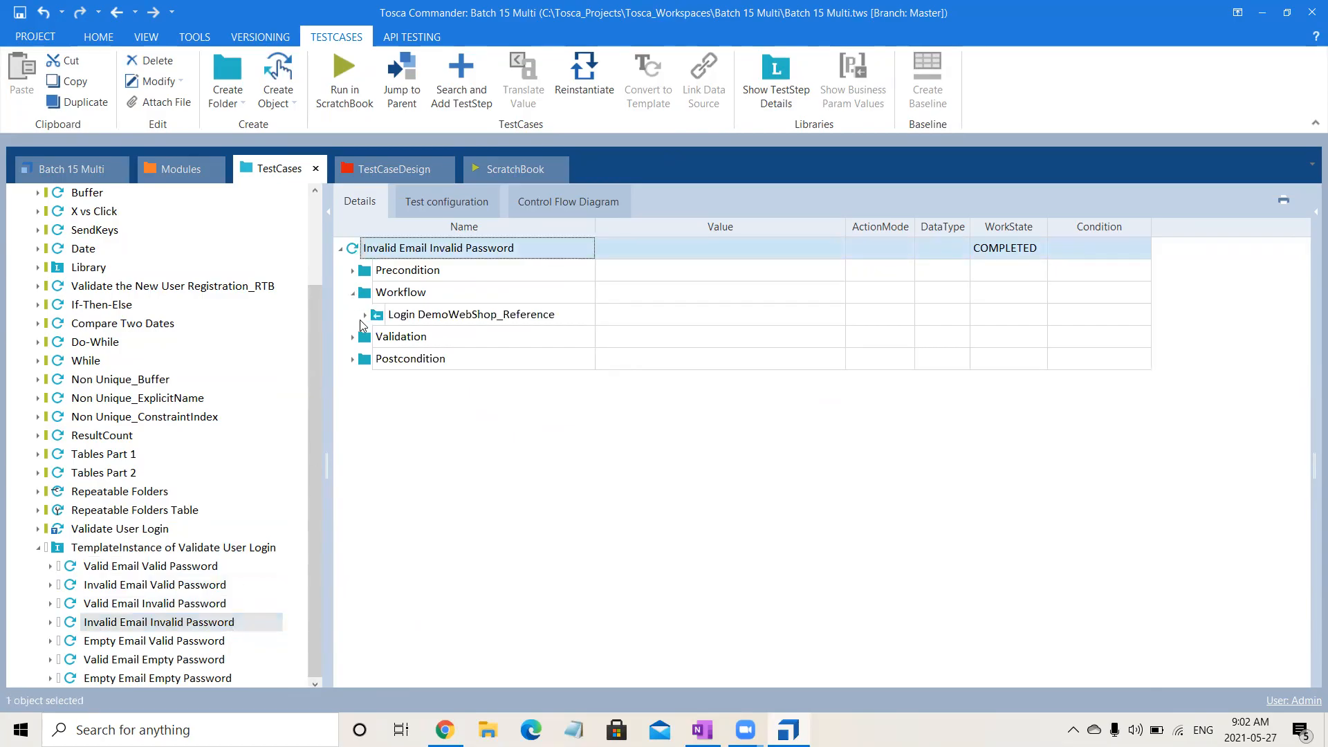
left_click(364, 315)
left_click(377, 338)
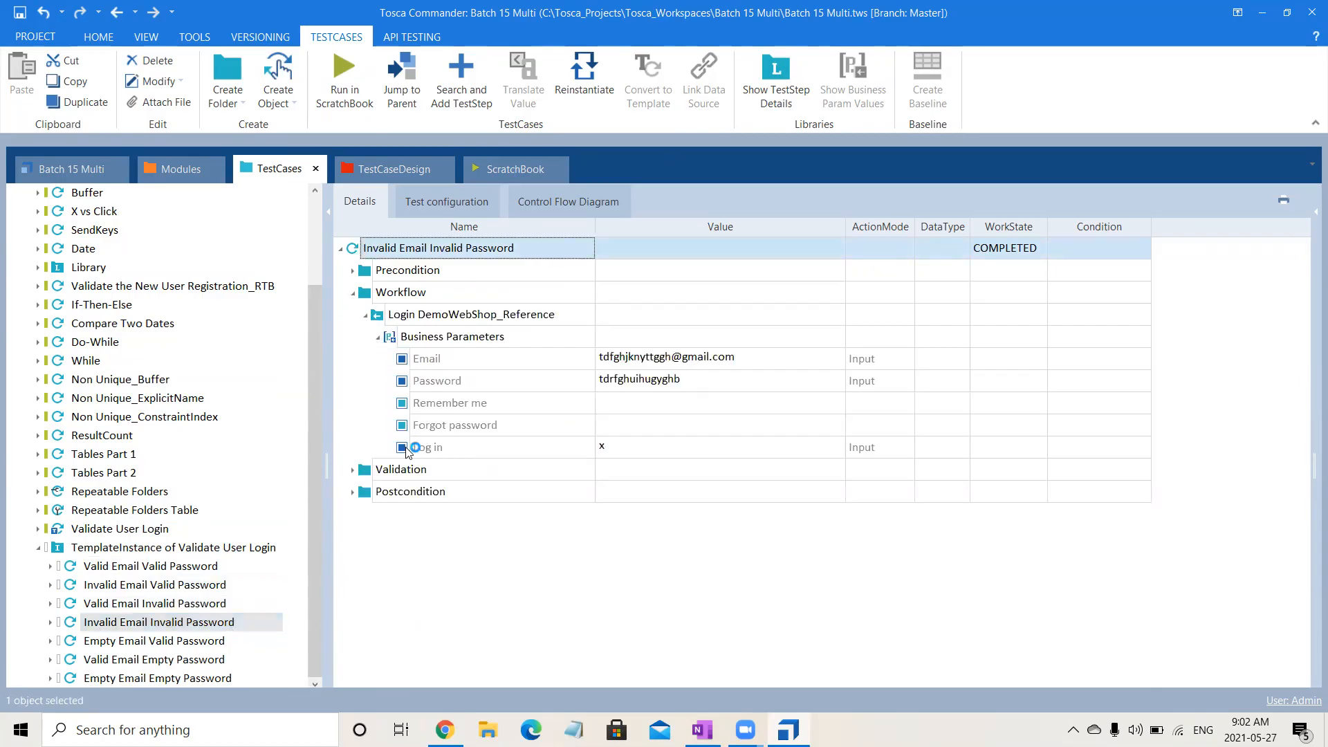
Reinstantiate the whole TemplateInstance of Validate User Login and collapse it in the test case tree.
left_click(167, 548)
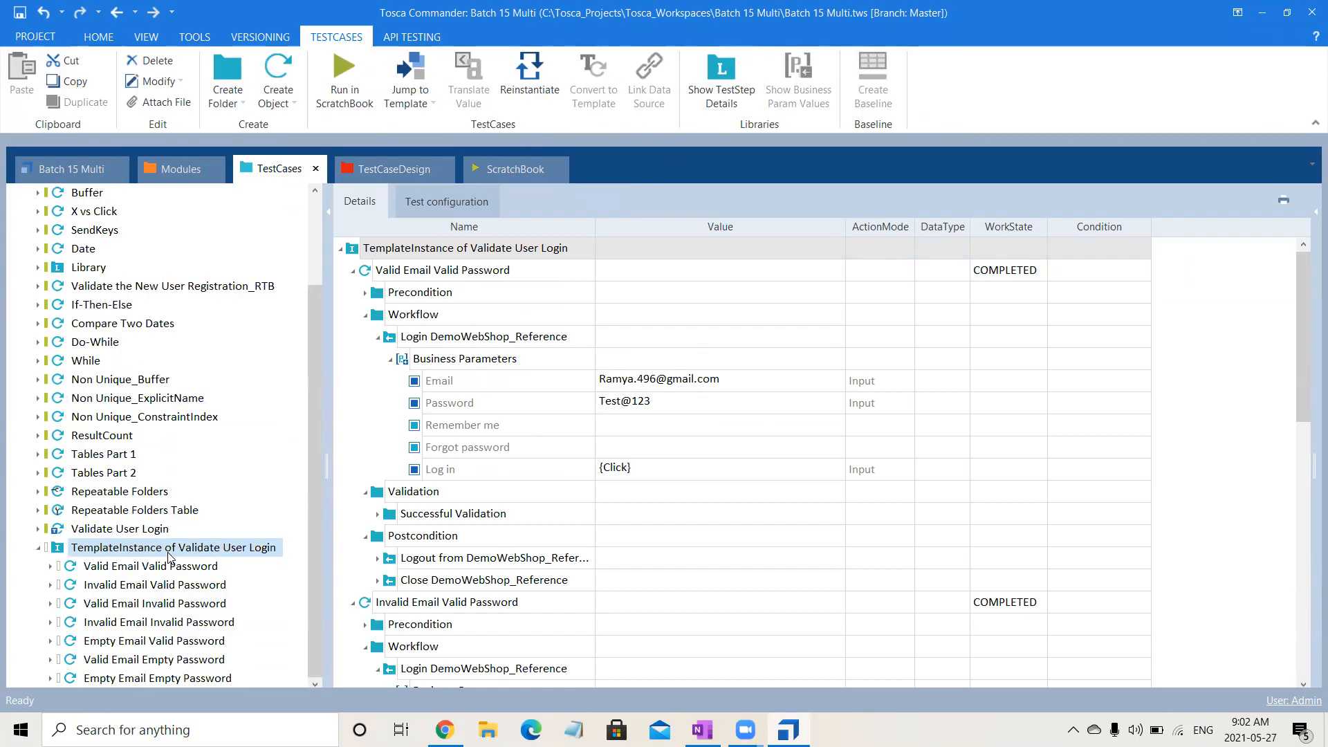
key("ctrl+r")
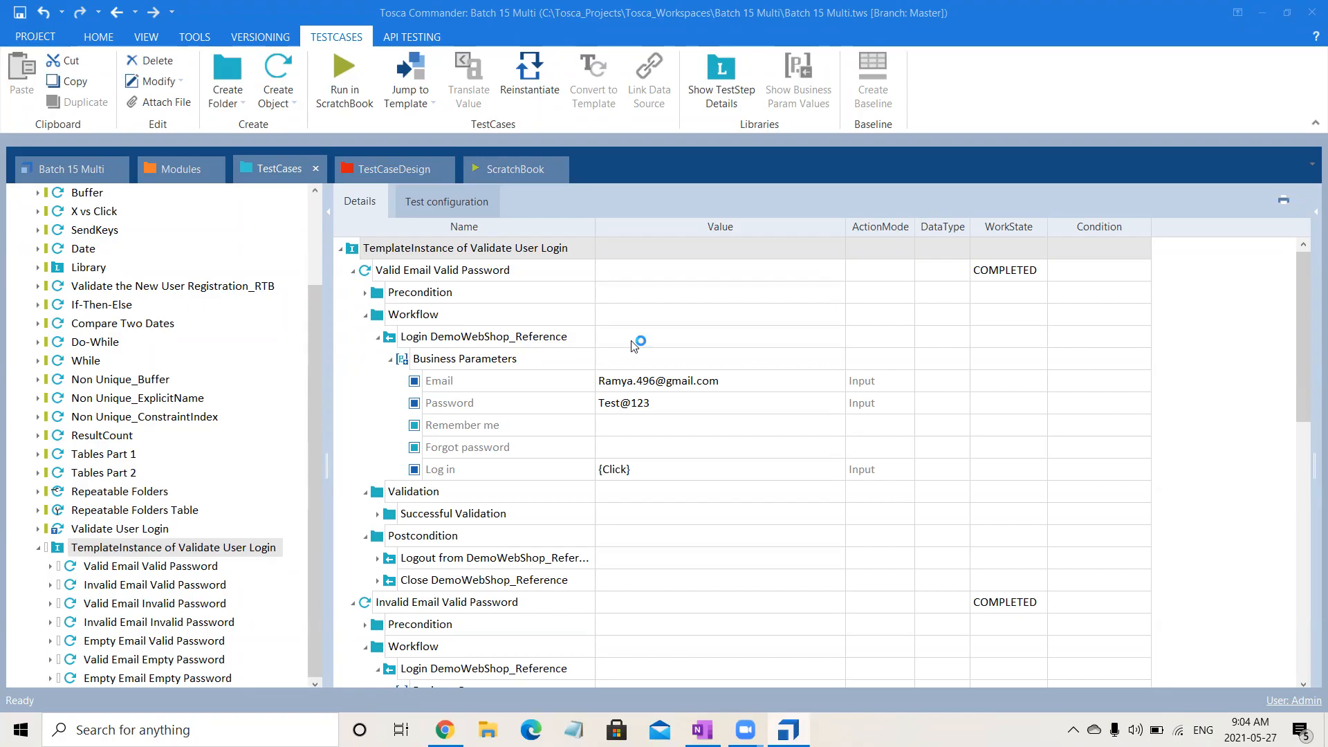
left_click(38, 550)
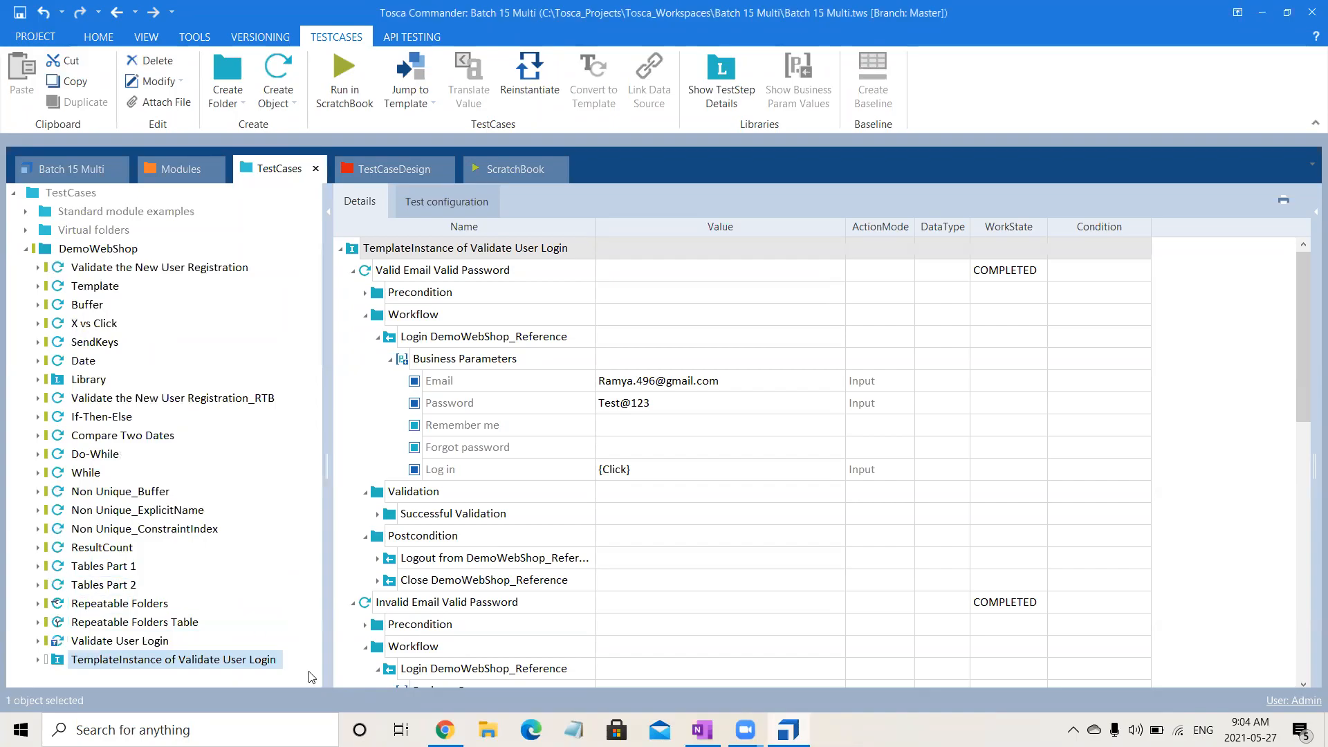
left_click(144, 663)
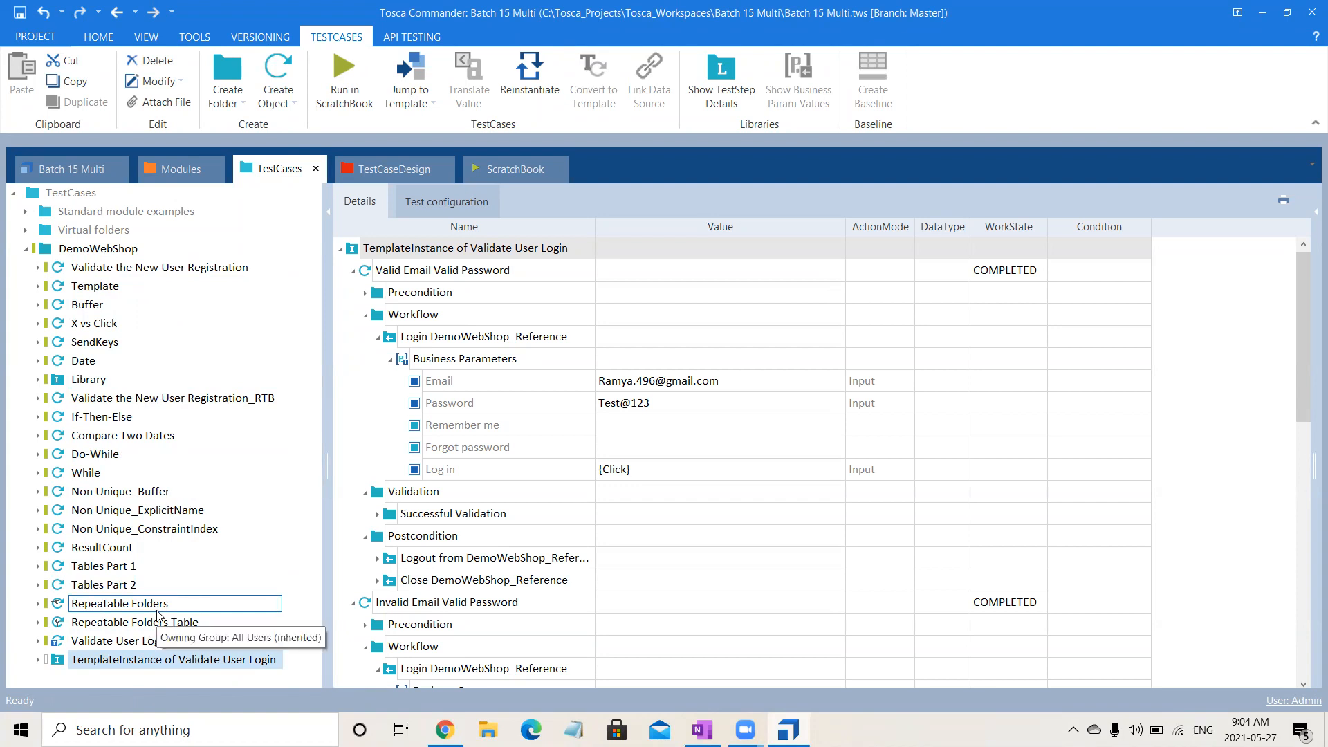
left_click(108, 250)
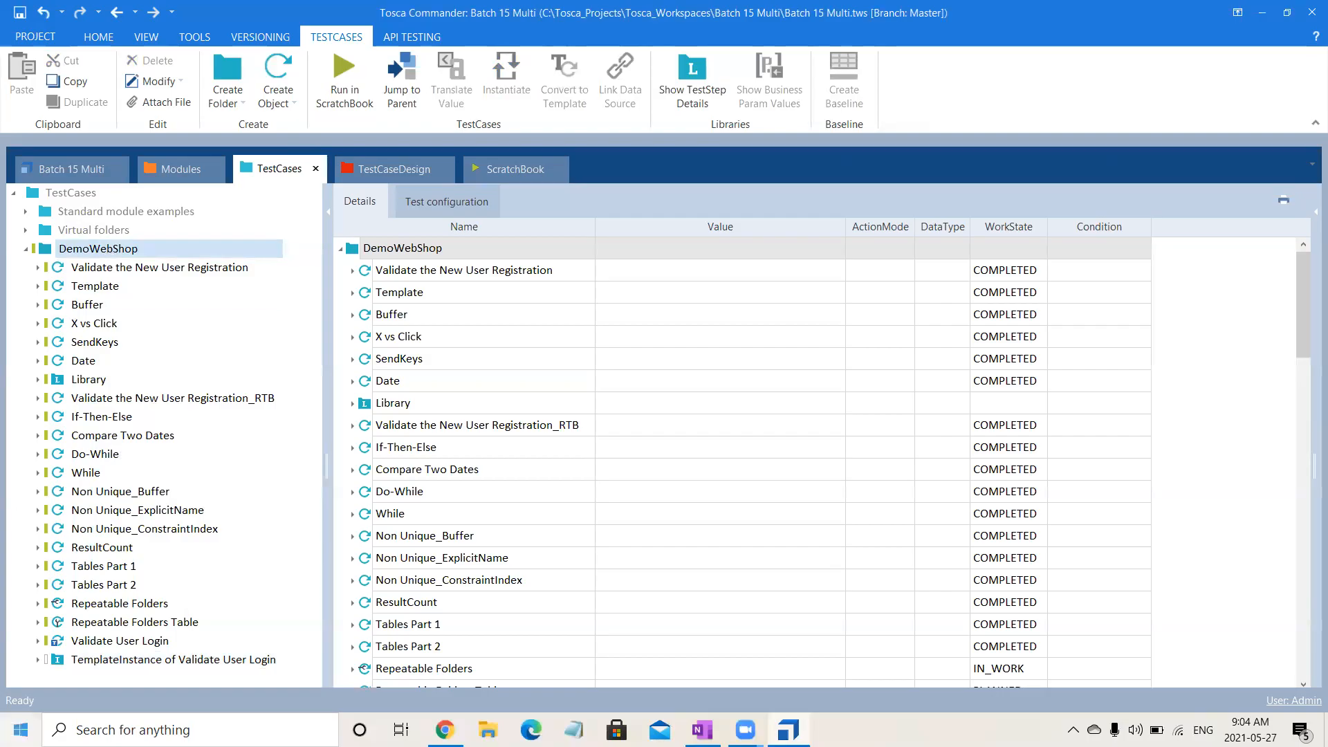
left_click(168, 660)
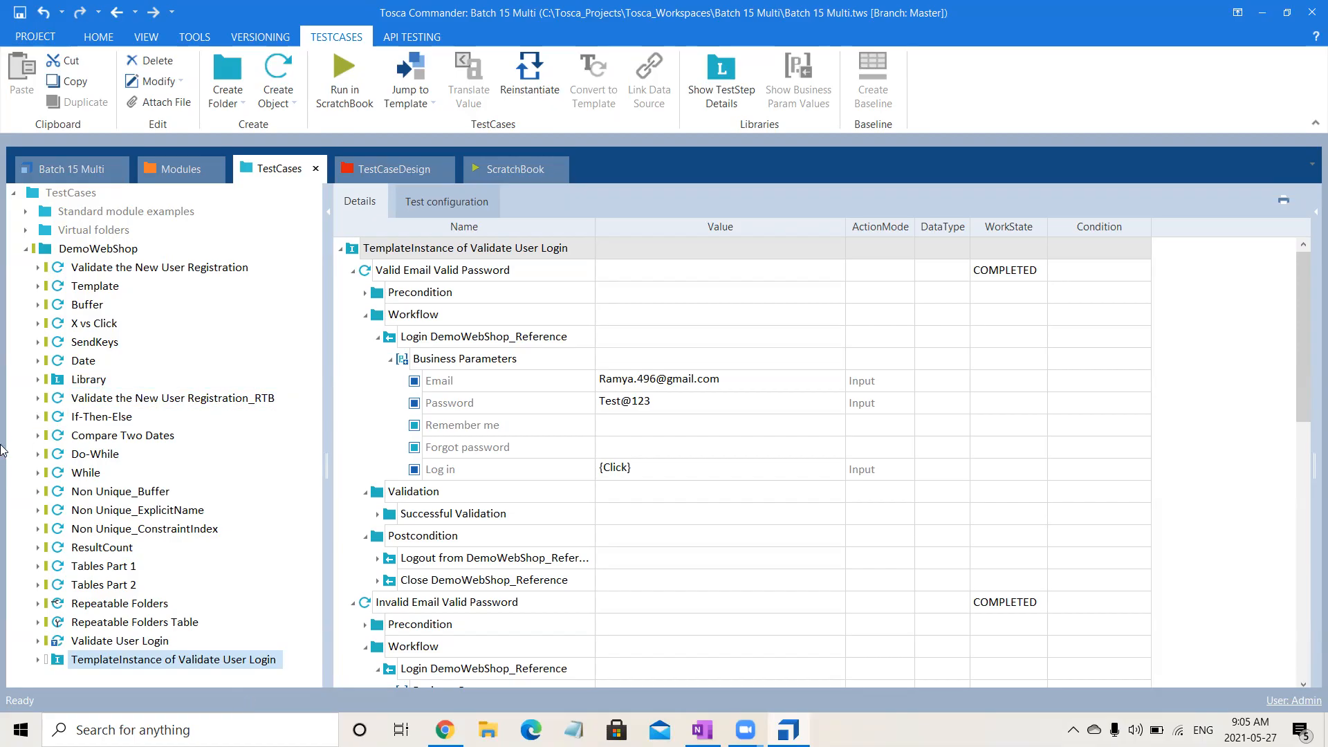
Collapse the Login test sheet in TestCaseDesign and copy the TestSheet in the DemoWebShop folder.
left_click(391, 171)
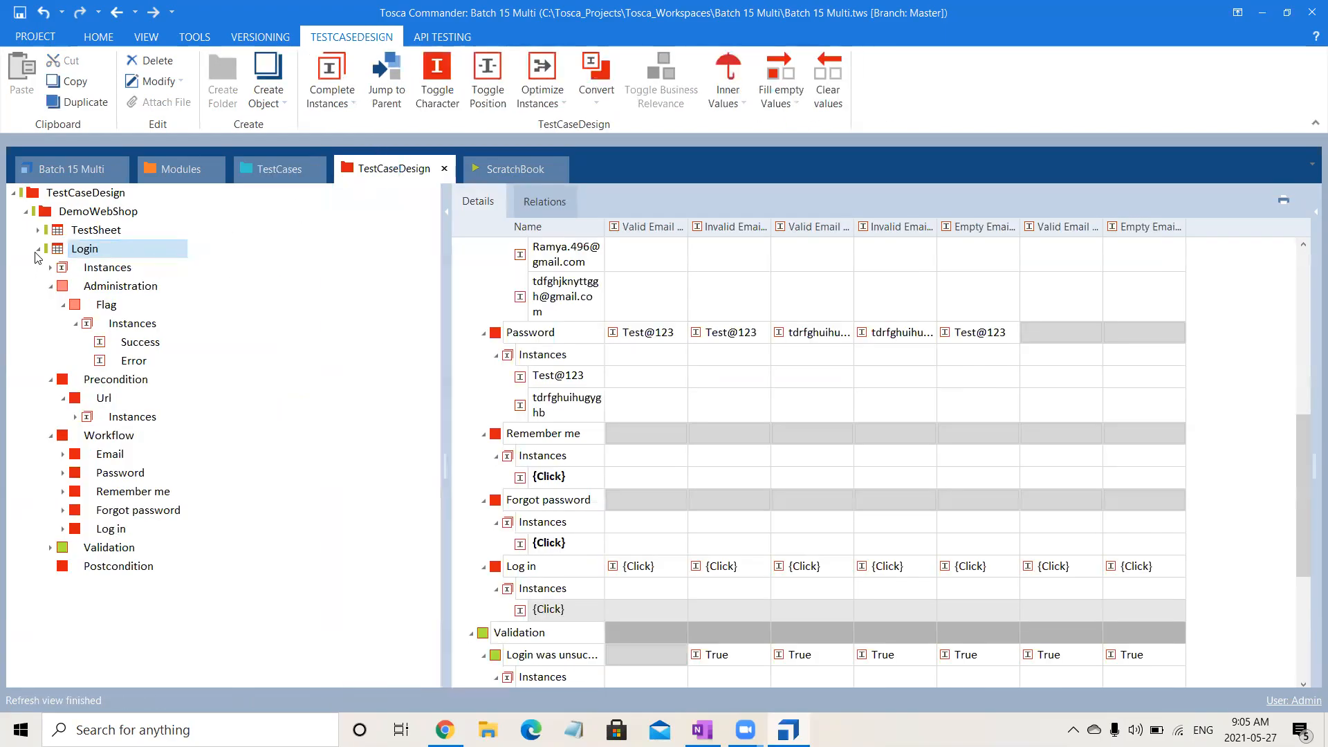
left_click(38, 249)
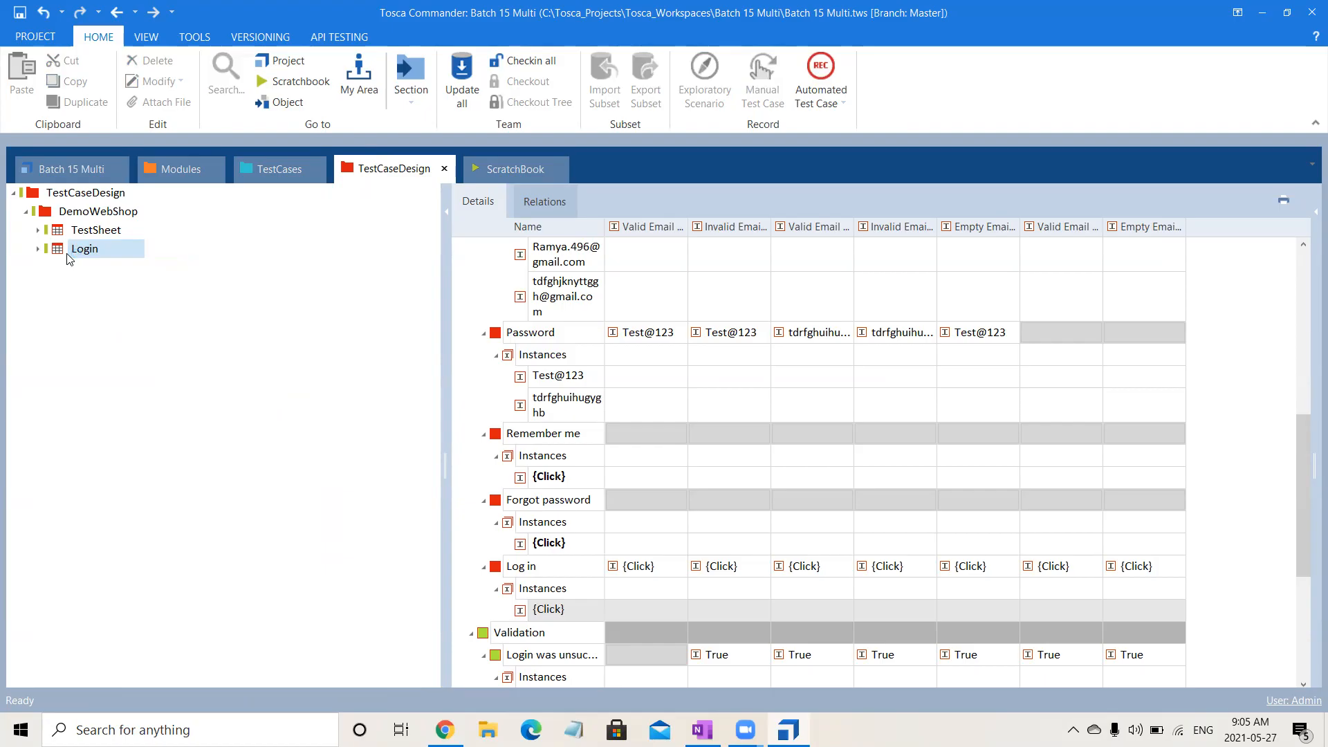
left_click(99, 219)
right_click(104, 219)
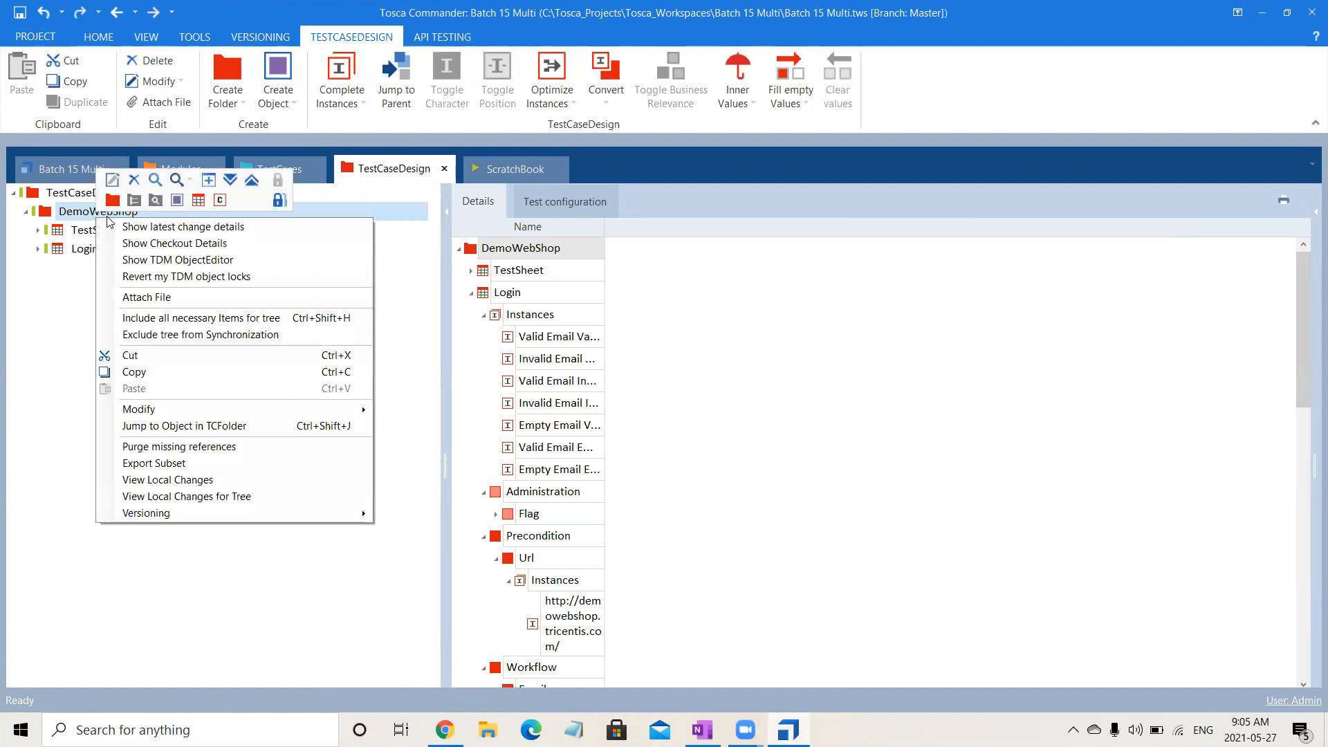
left_click(70, 236)
key("ctrl+c")
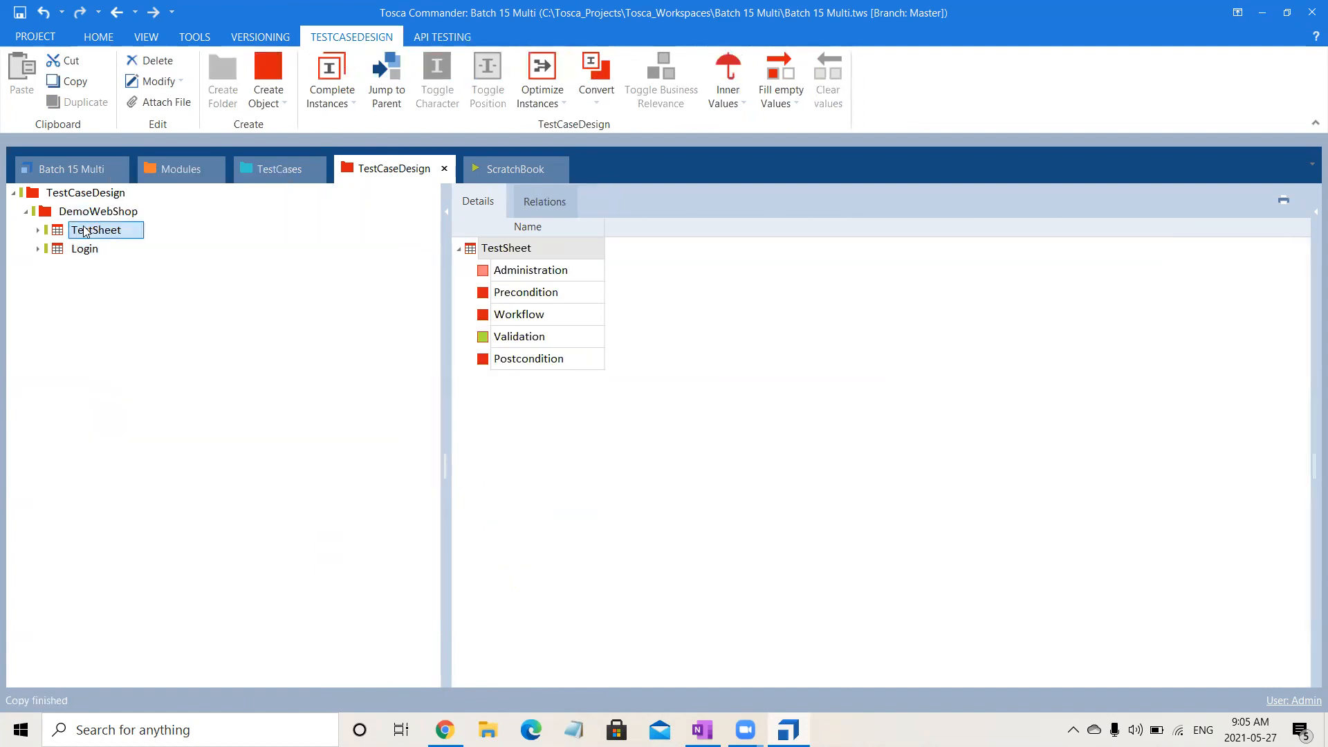
Create a folder named Instance Generation Techniques under DemoWebShop in TestCaseDesign.
left_click(95, 213)
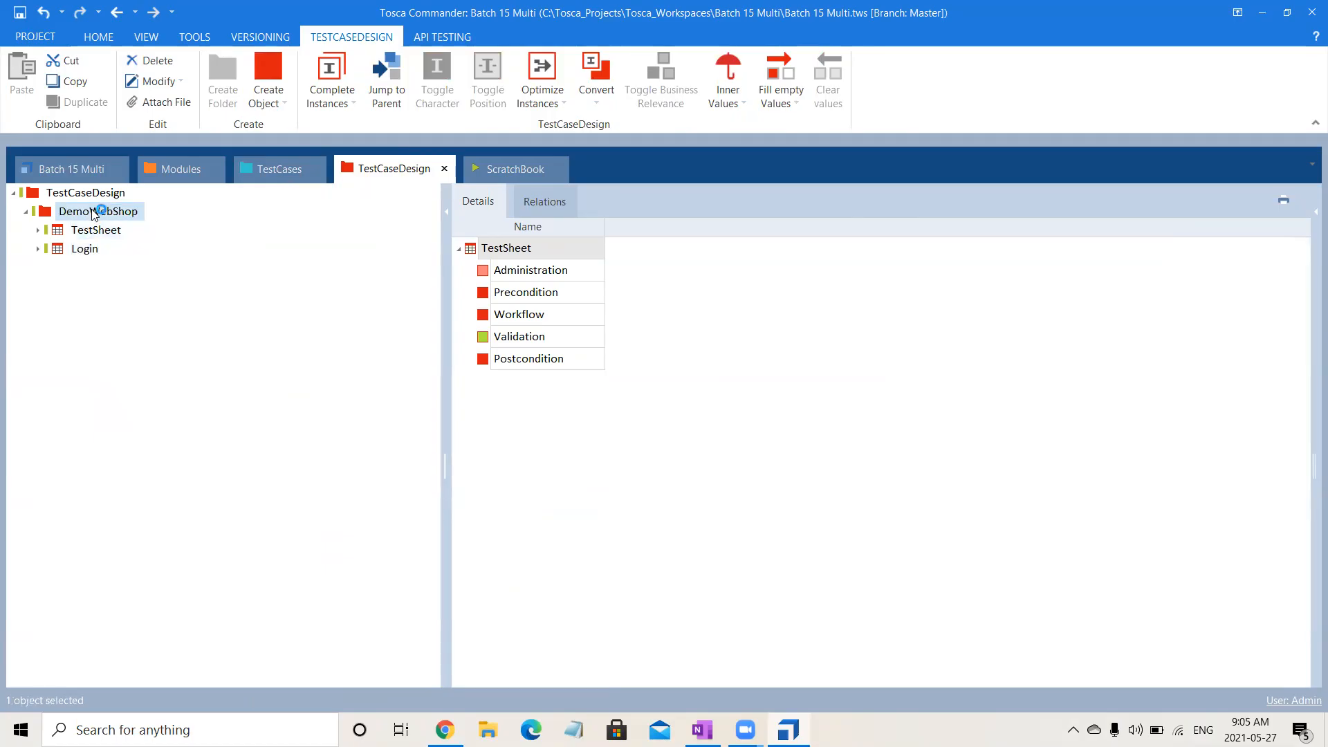
right_click(95, 213)
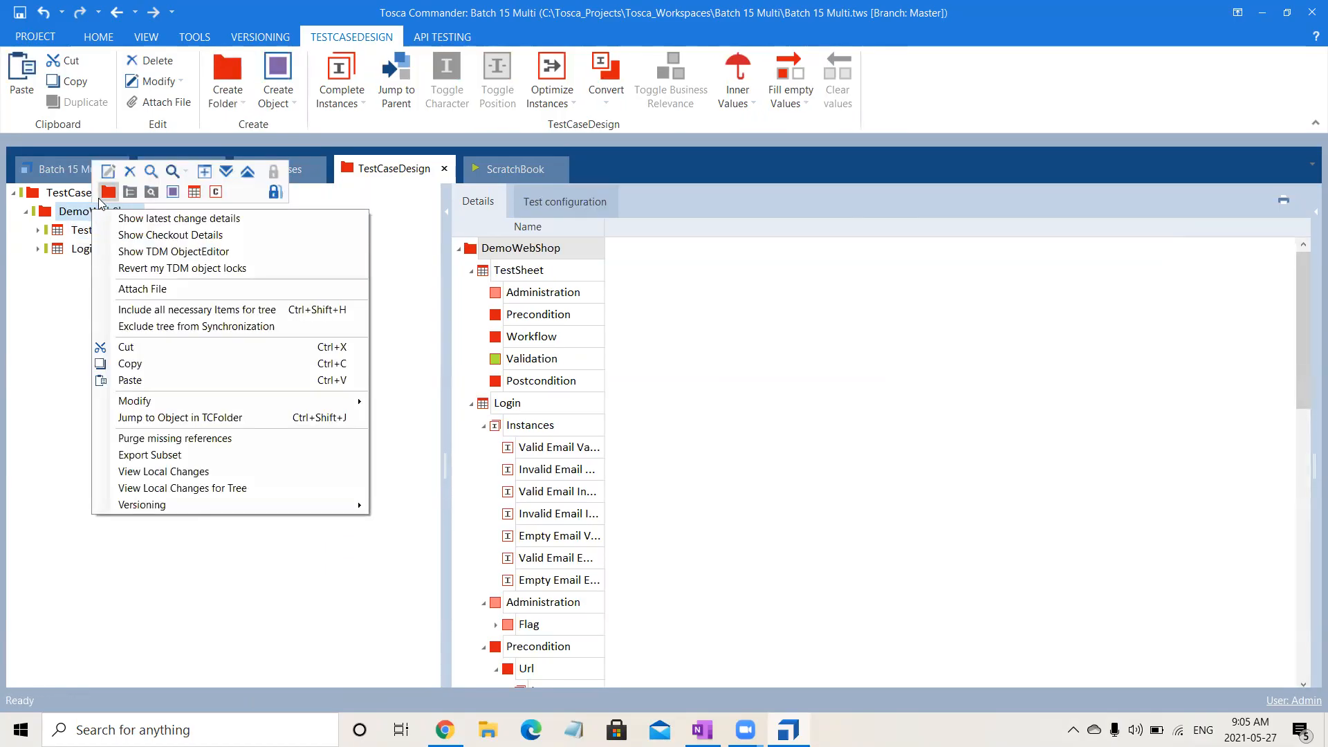
left_click(104, 197)
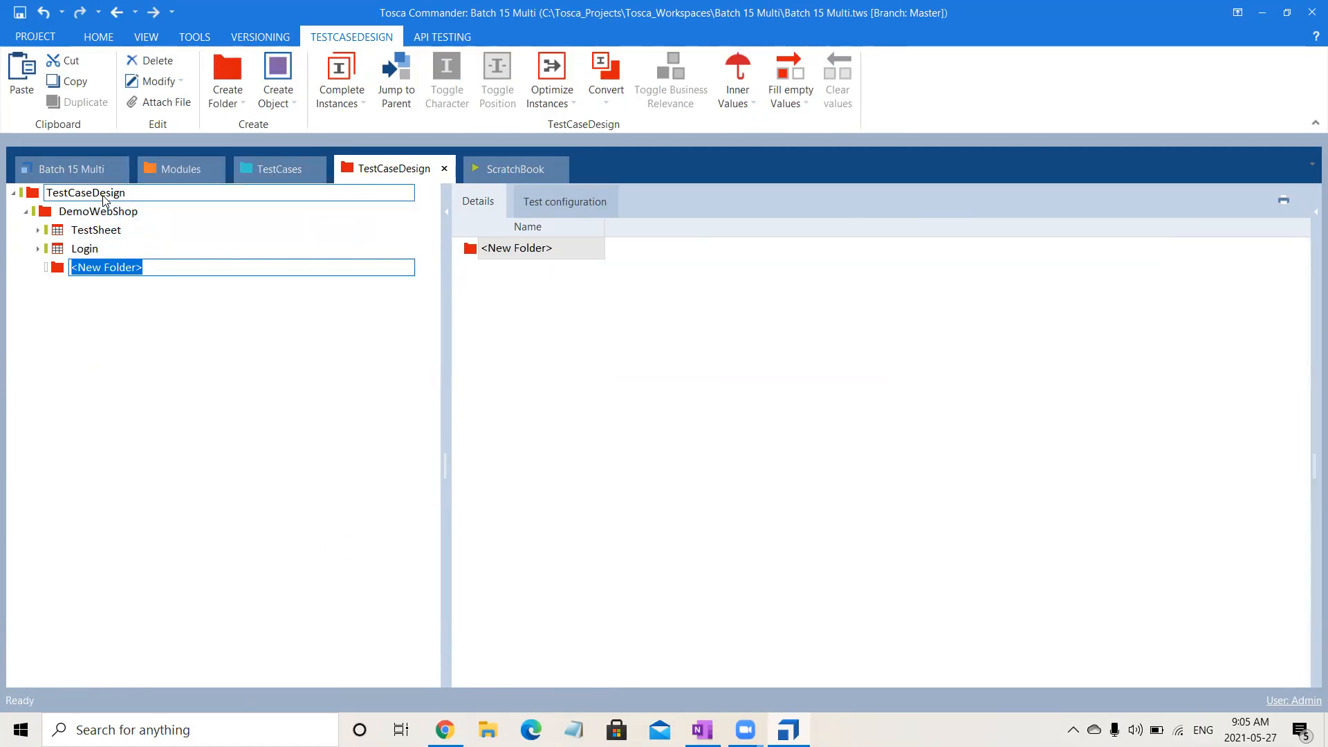
type("Instance Generation Techniques")
key("Return")
Paste the copied TestSheet into the Instance Generation Techniques folder and expand it to show its attributes.
left_click(142, 267)
key("ctrl+v")
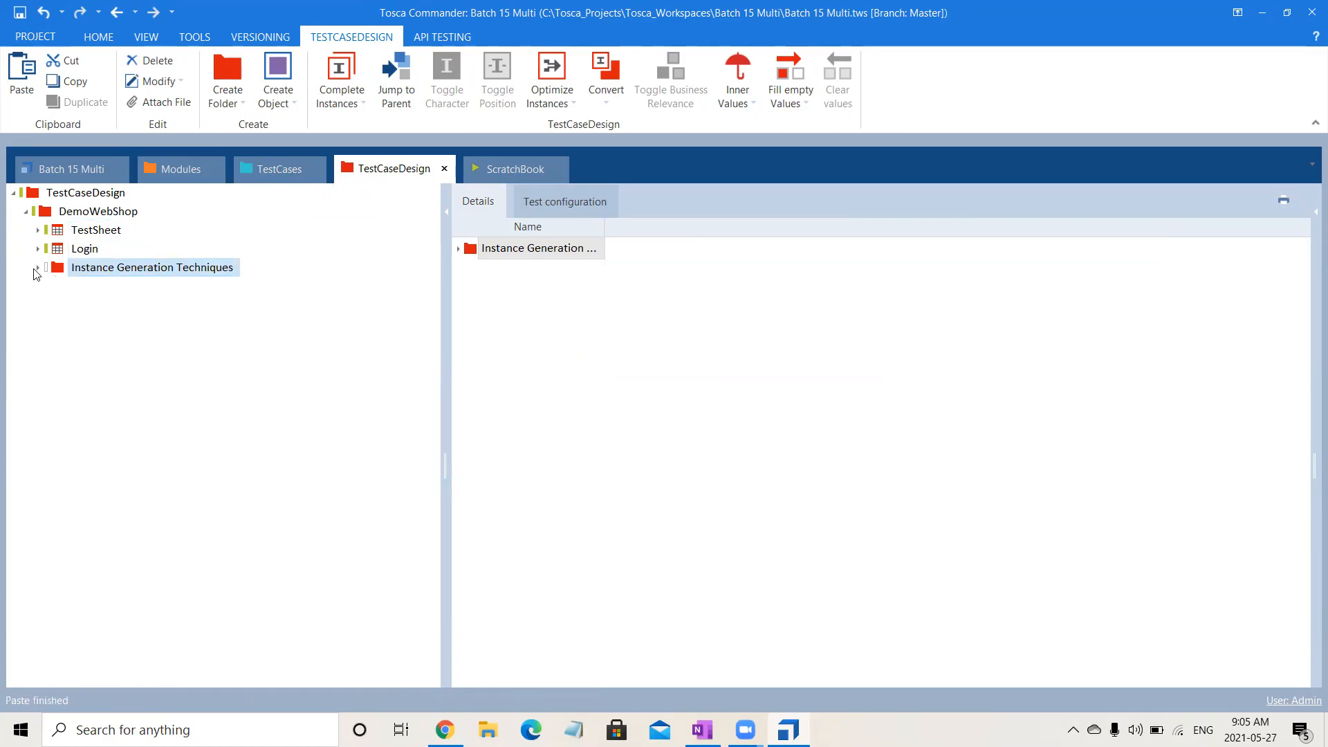
left_click(38, 267)
left_click(51, 286)
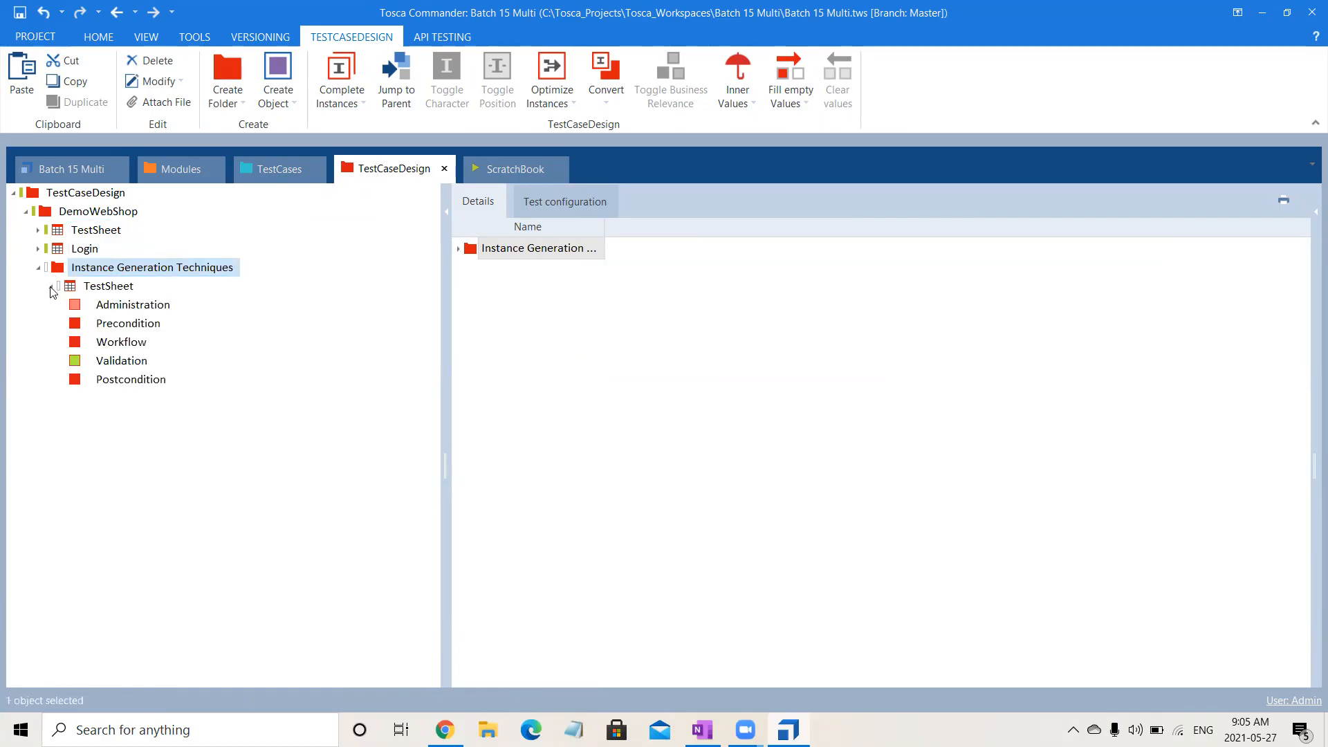
Create an attribute named A under Administration in the TestSheet of the Instance Generation Techniques folder.
left_click(125, 306)
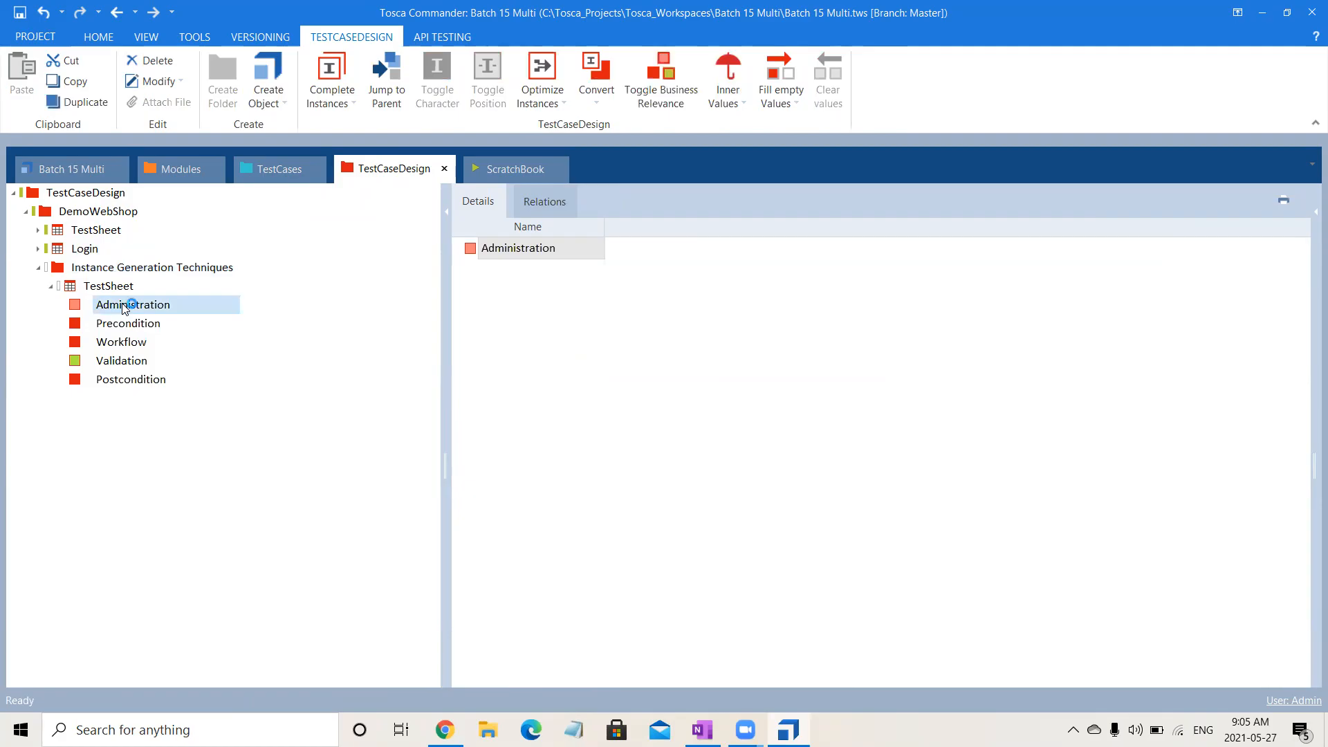
right_click(125, 306)
left_click(133, 290)
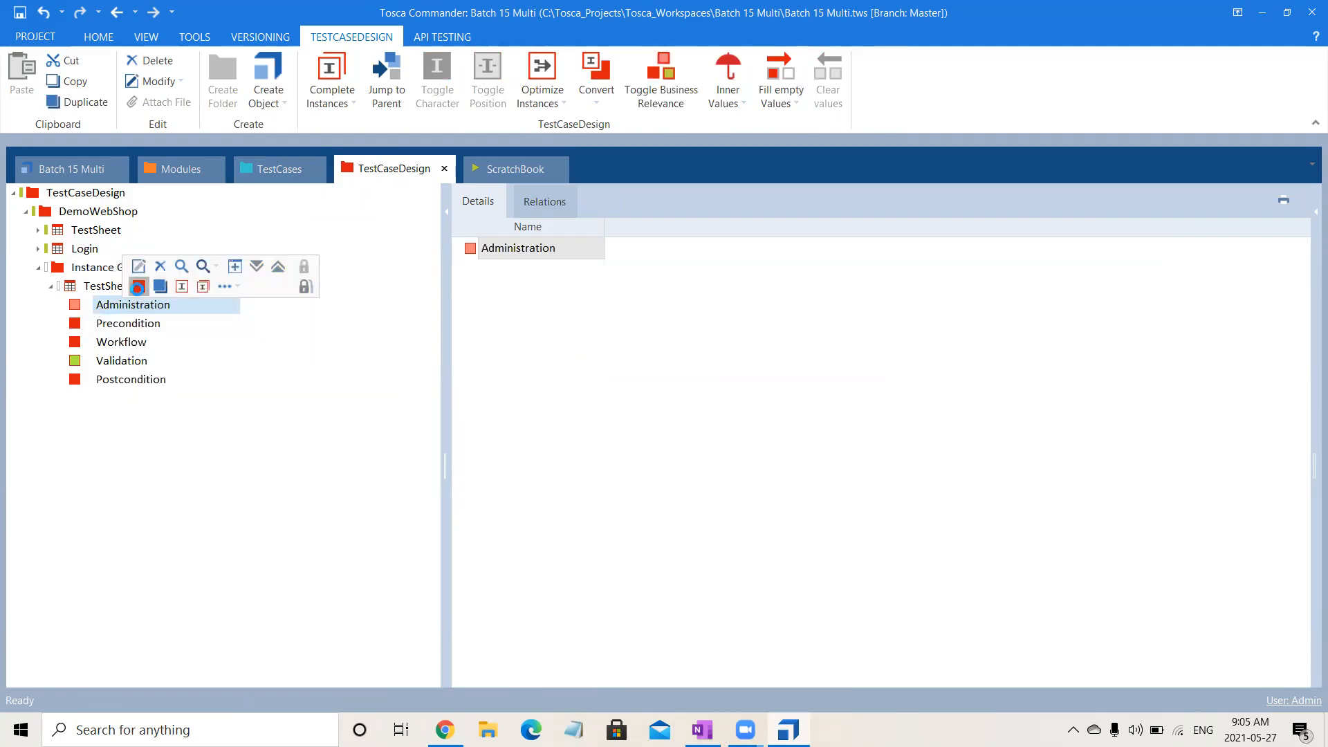
type("A")
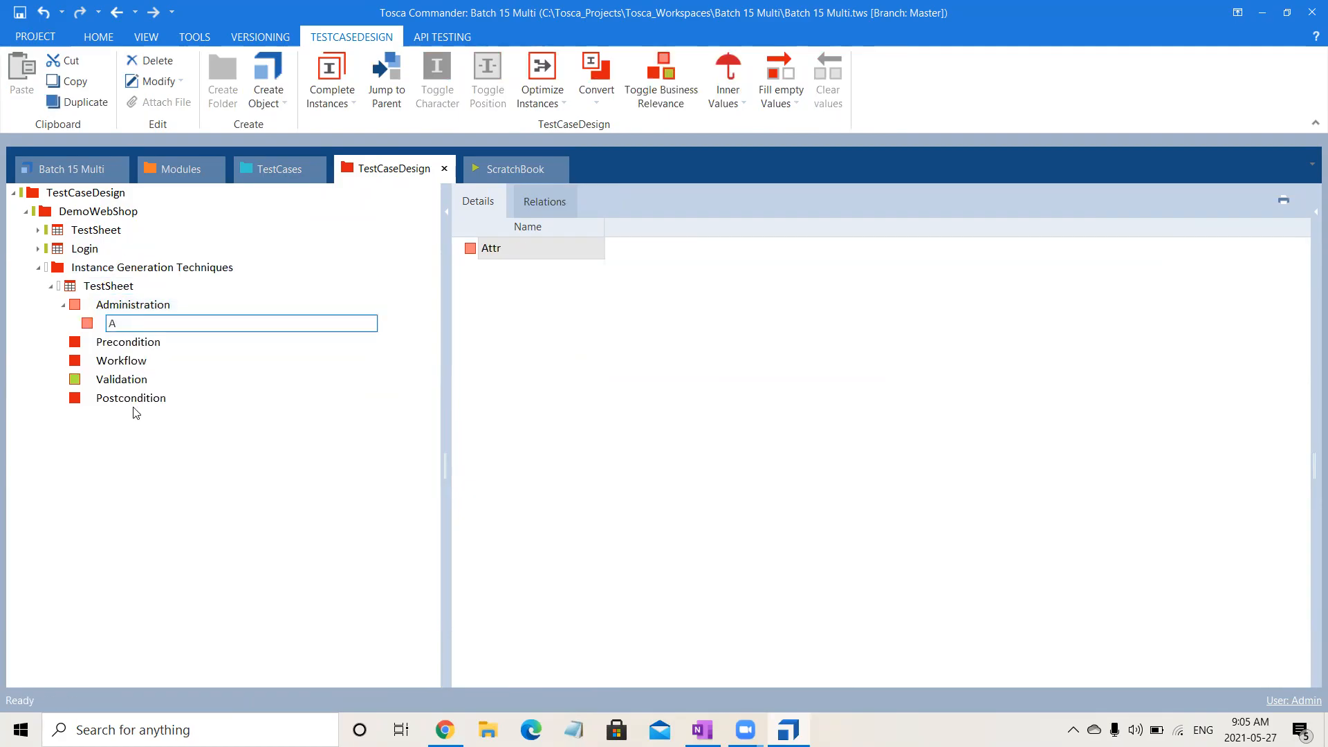
key("Return")
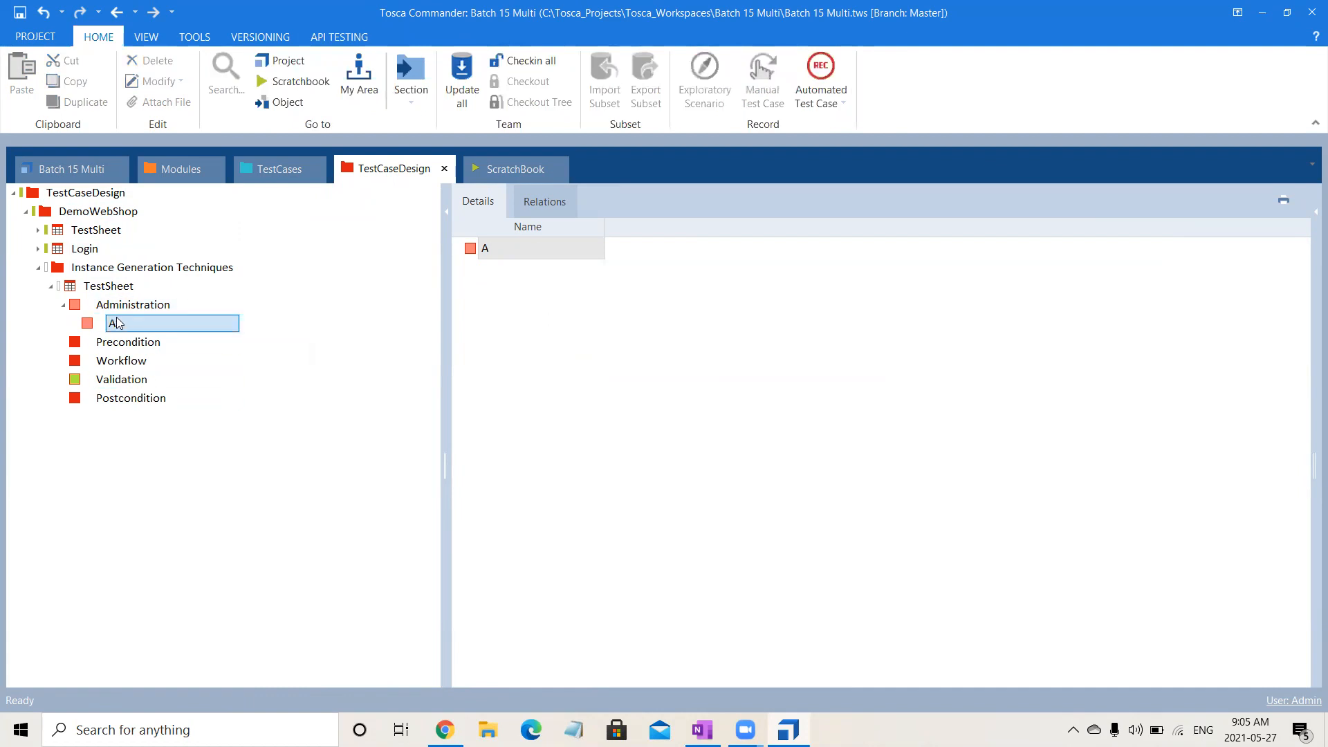
Create the first instance of attribute A and name it 1.
right_click(118, 321)
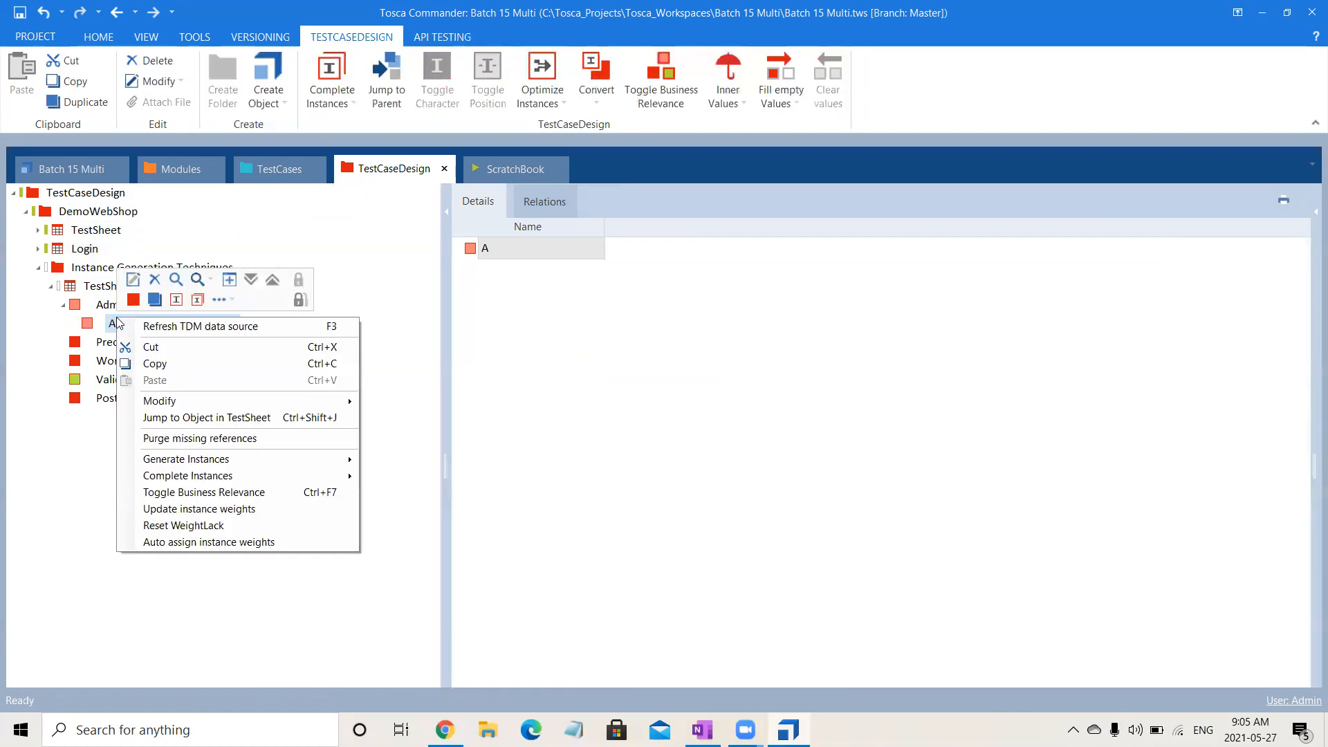
left_click(195, 305)
type("1")
key("Return")
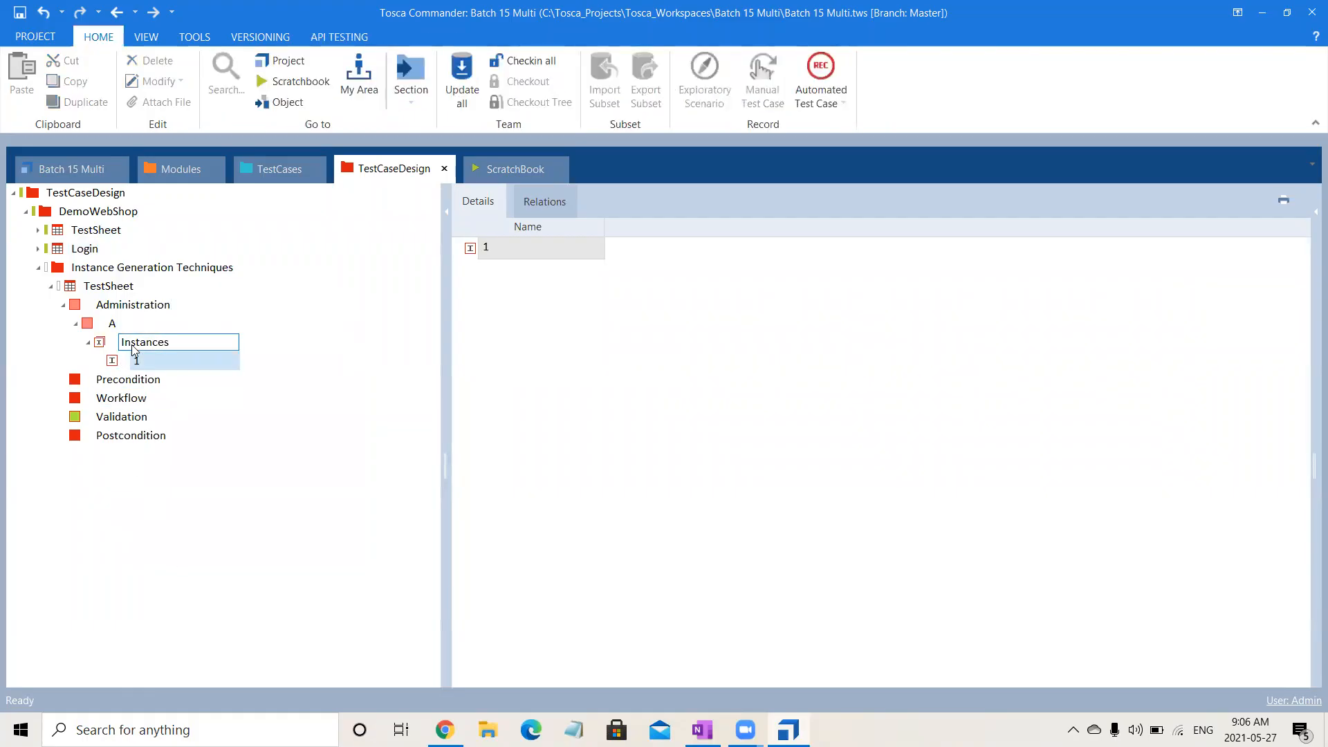
Add two more instances named 2 and 3 to attribute A's Instances collection and display attribute A's details.
left_click(139, 344)
right_click(136, 350)
left_click(149, 327)
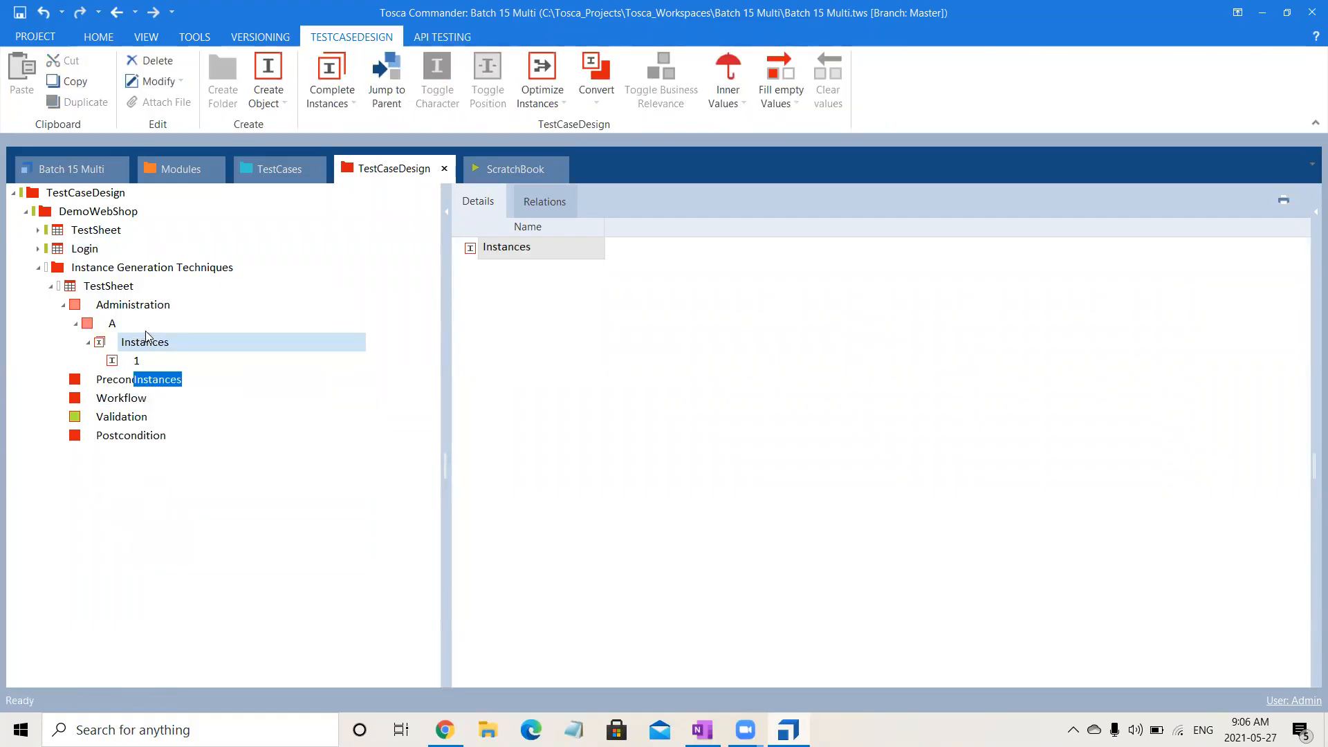
type("2")
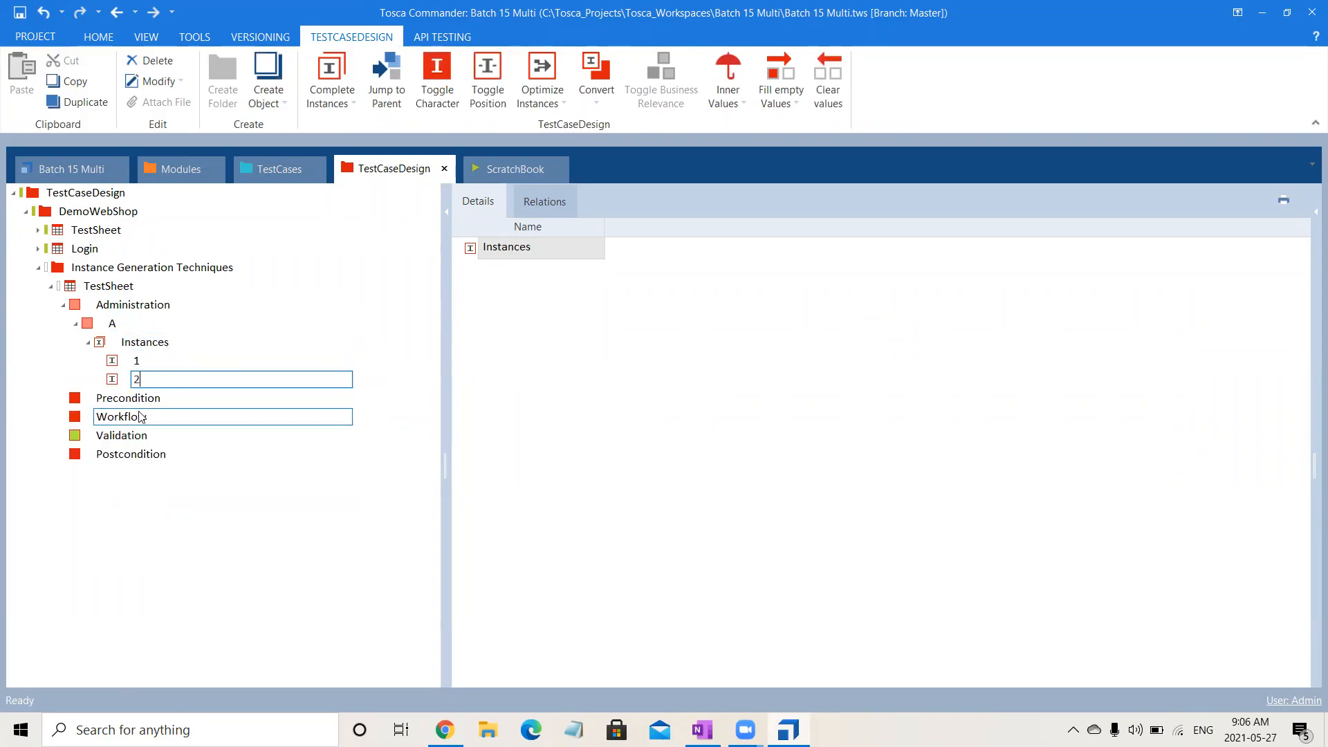
key("Return")
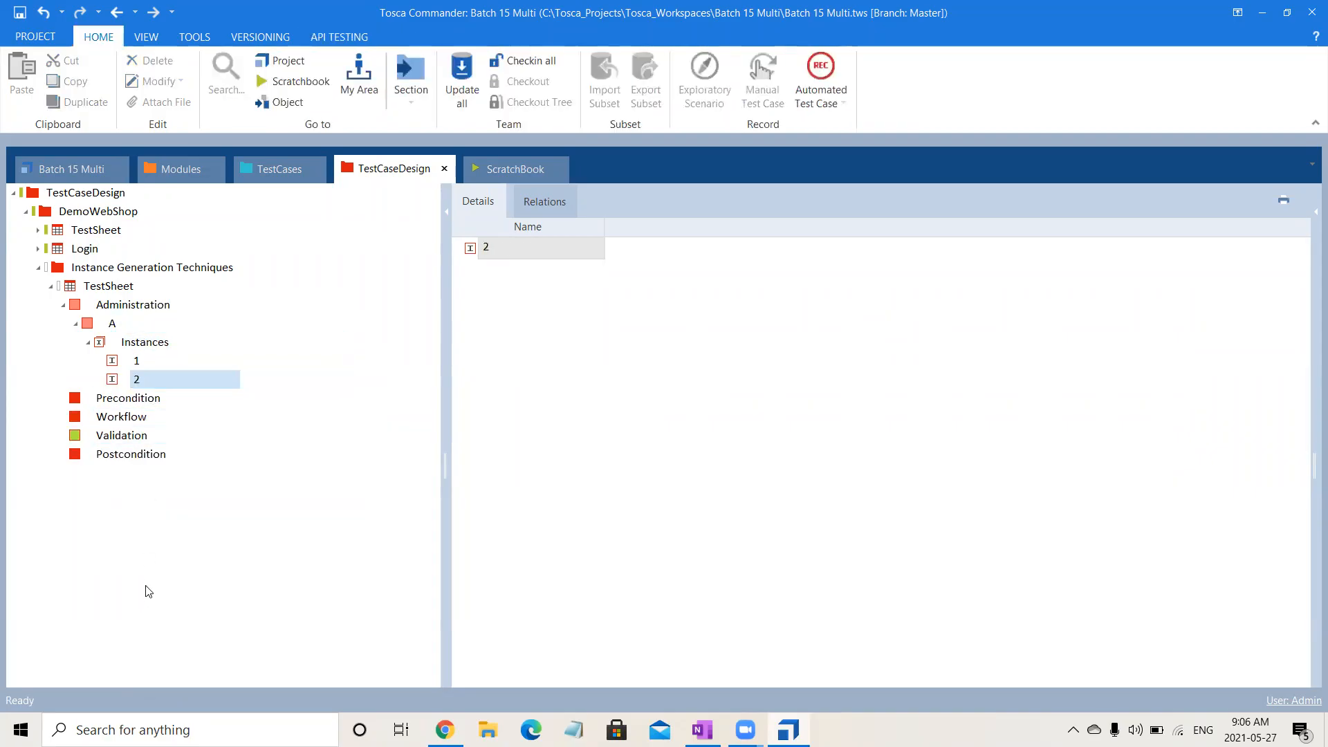
right_click(151, 346)
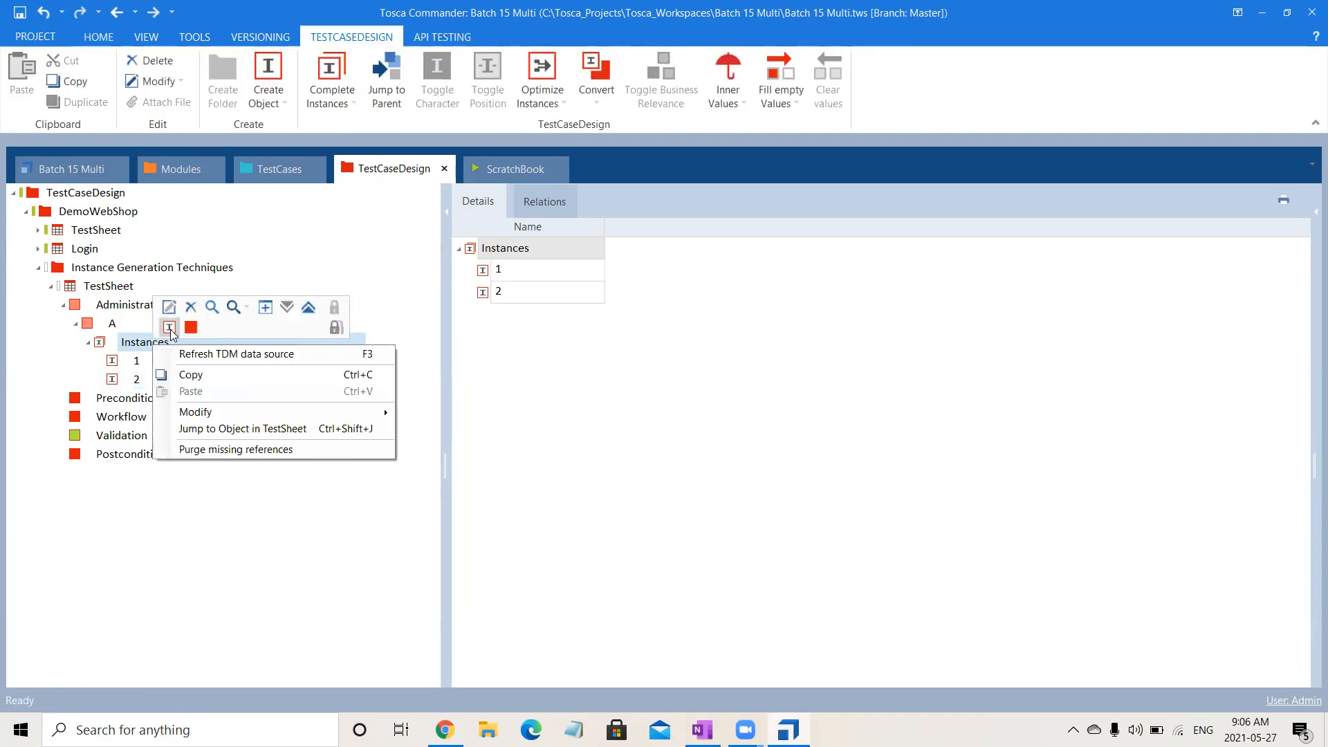
left_click(169, 327)
type("3")
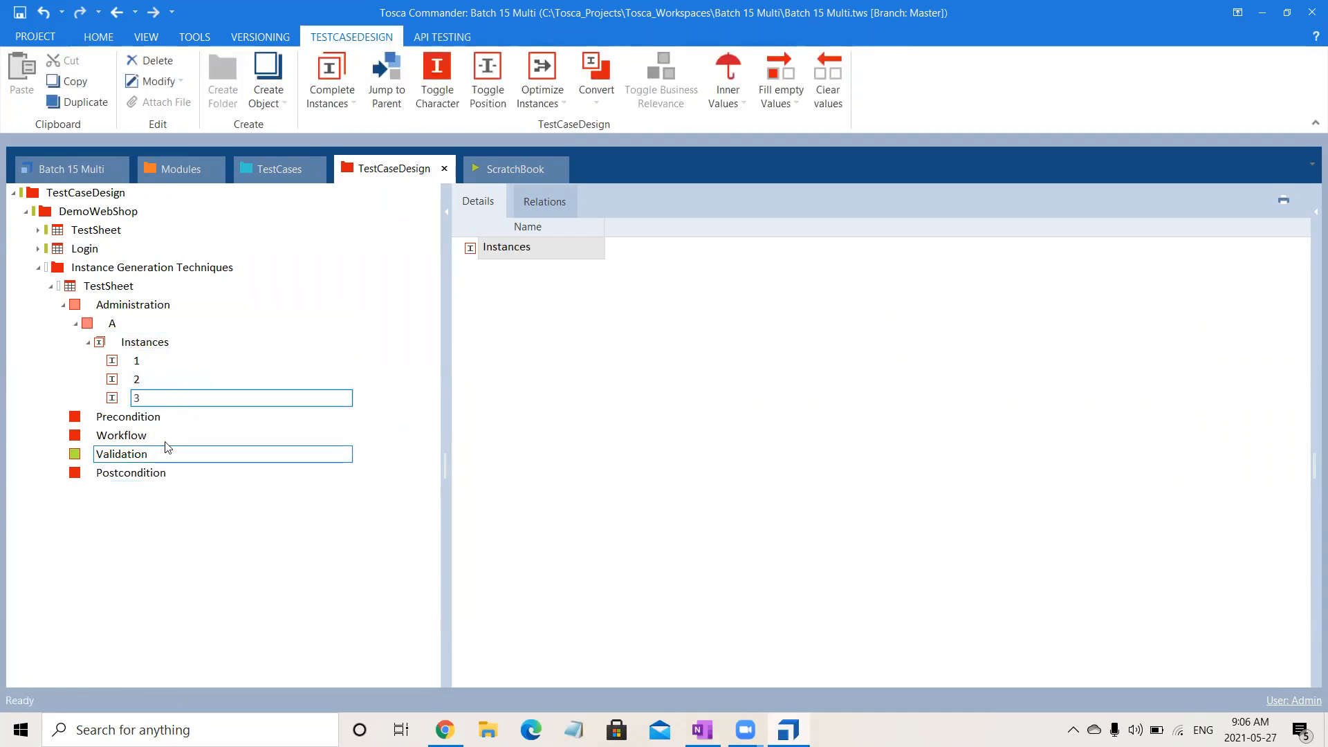
left_click(145, 422)
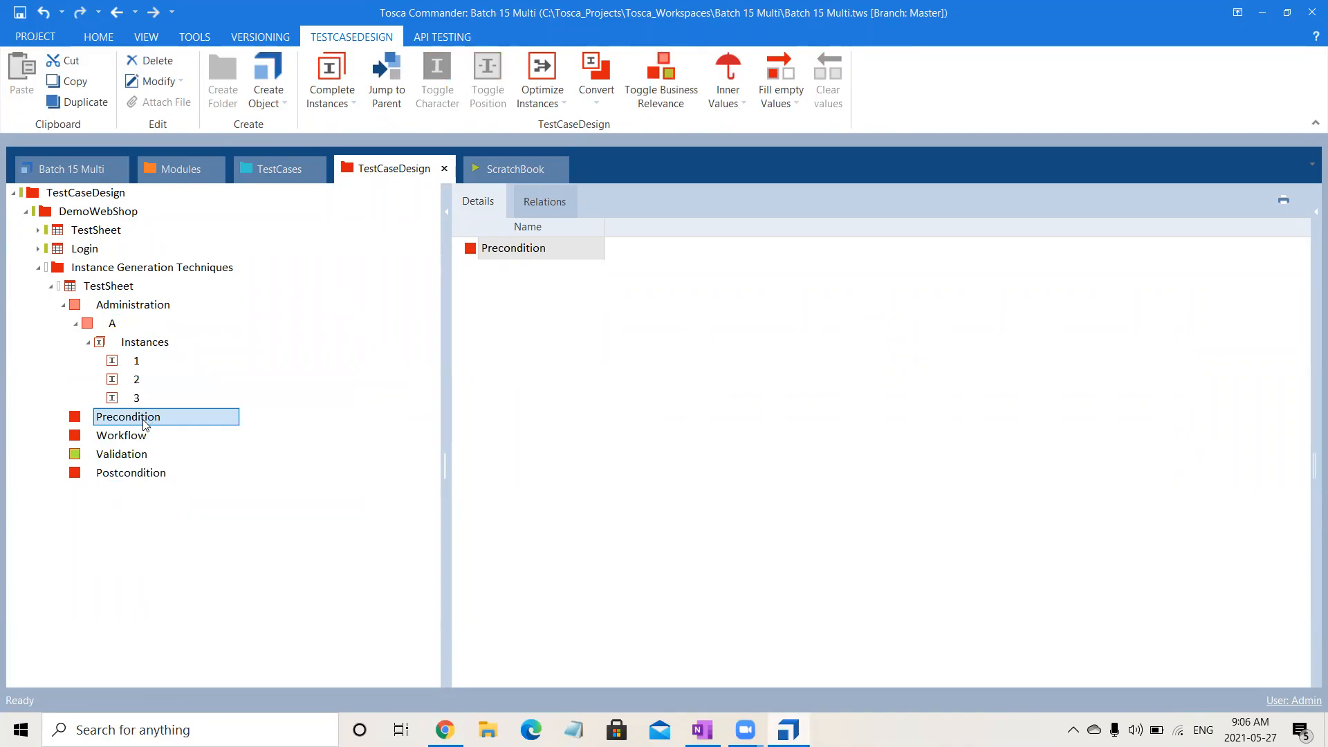
left_click(126, 323)
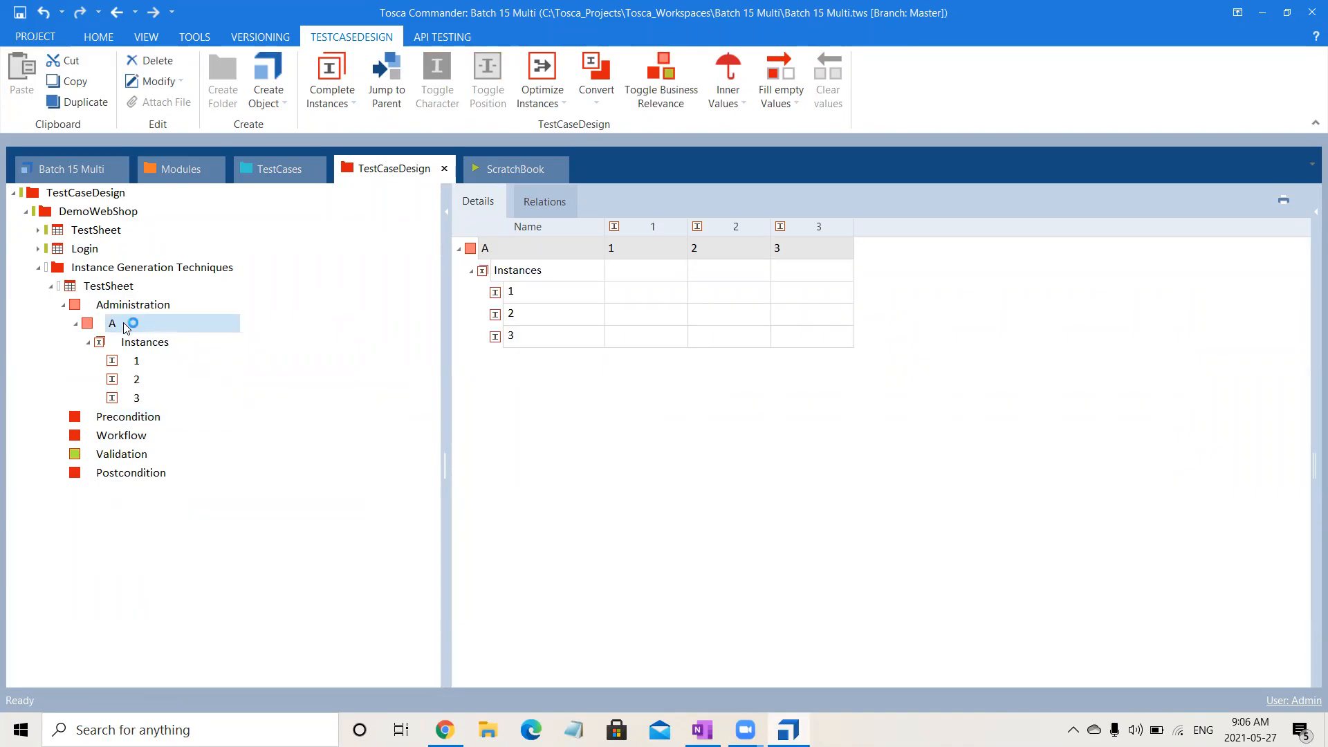
Create an attribute named B under Precondition in the same TestSheet.
right_click(132, 418)
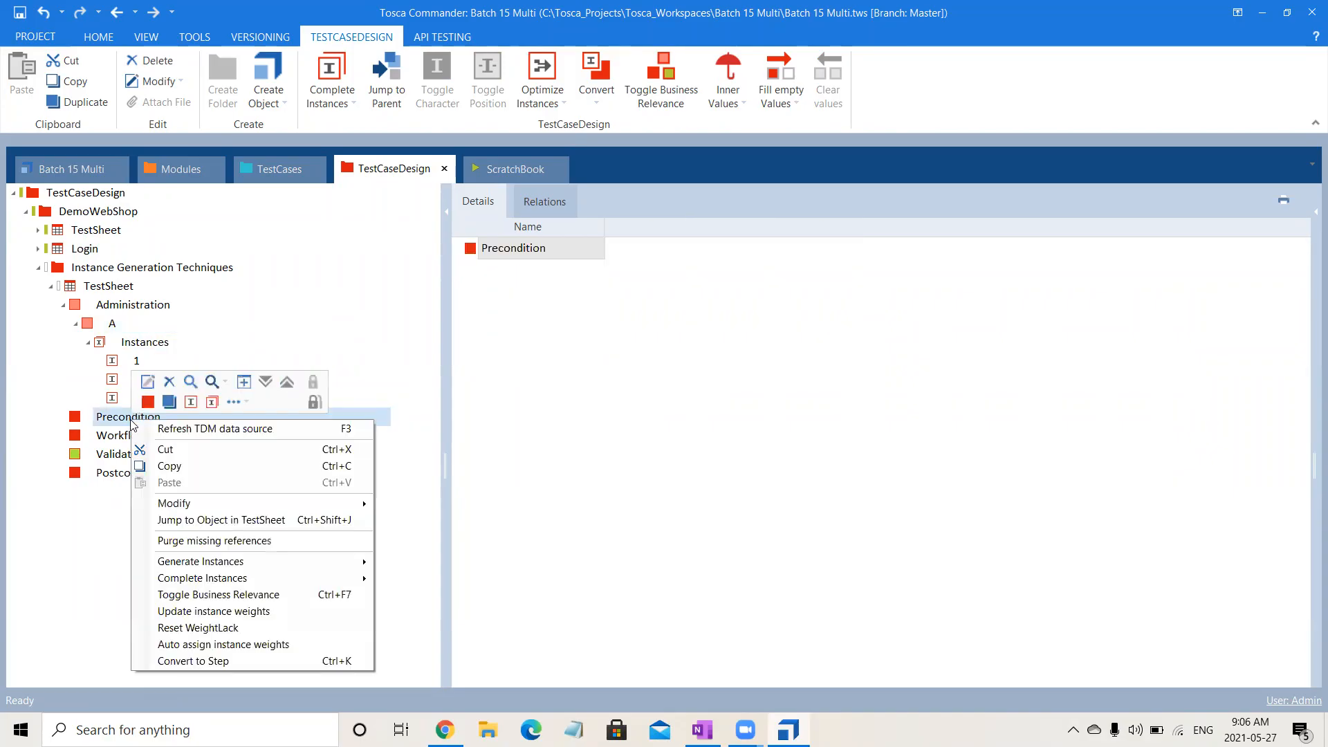
left_click(166, 402)
type("B")
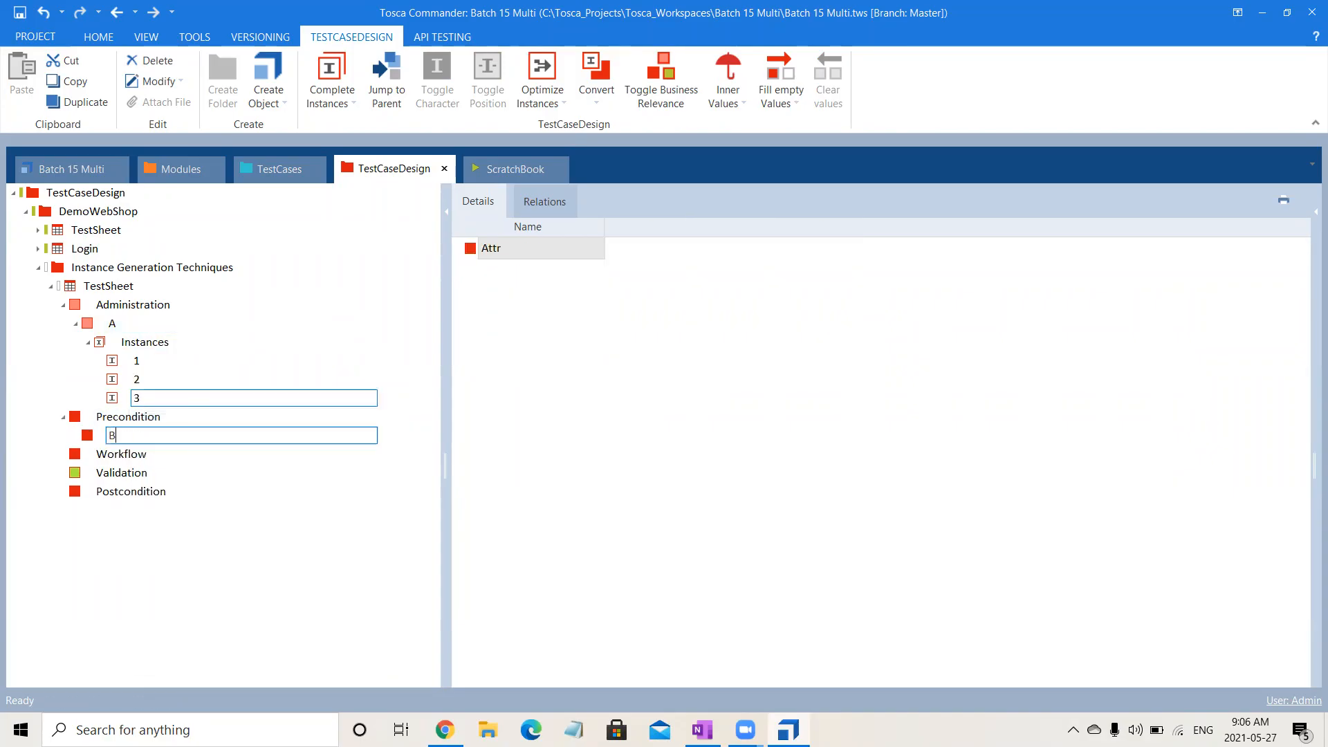
left_click(166, 623)
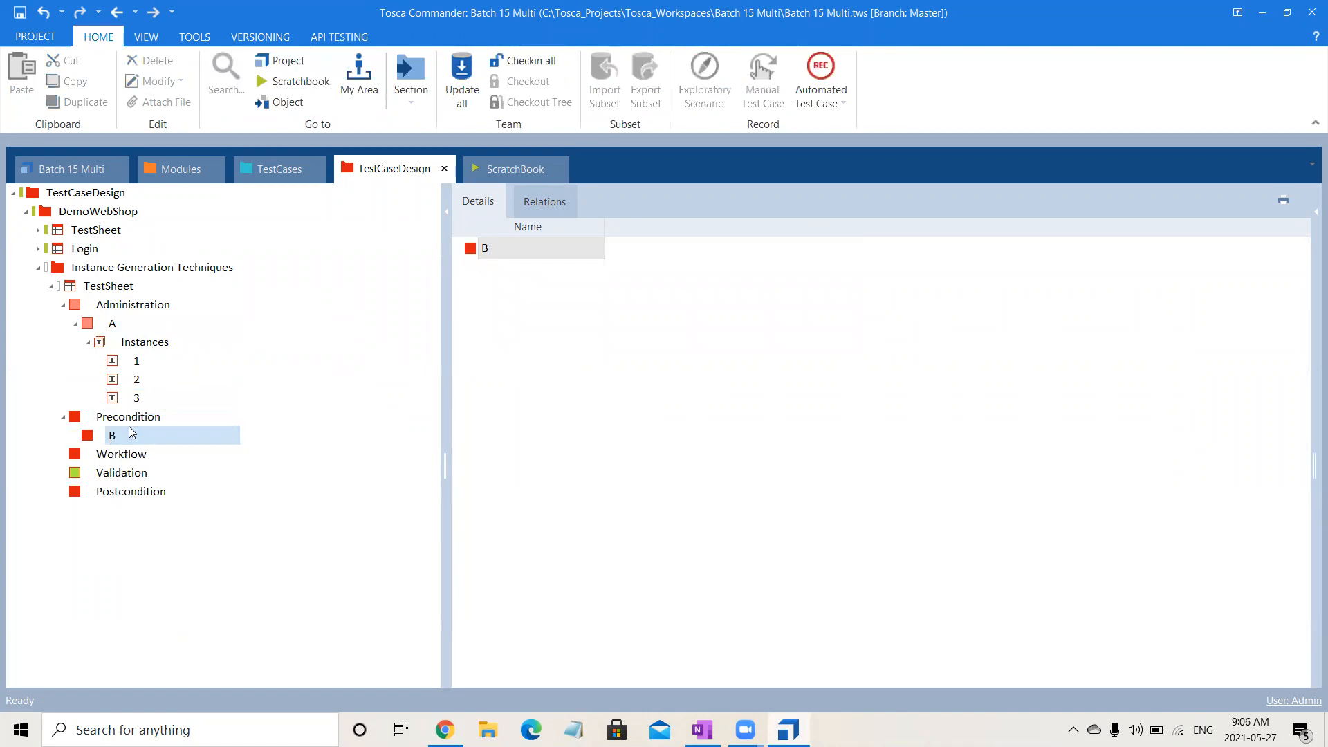
Copy instances 1, 2 and 3 of attribute A and select attribute B under Precondition.
left_click(153, 362)
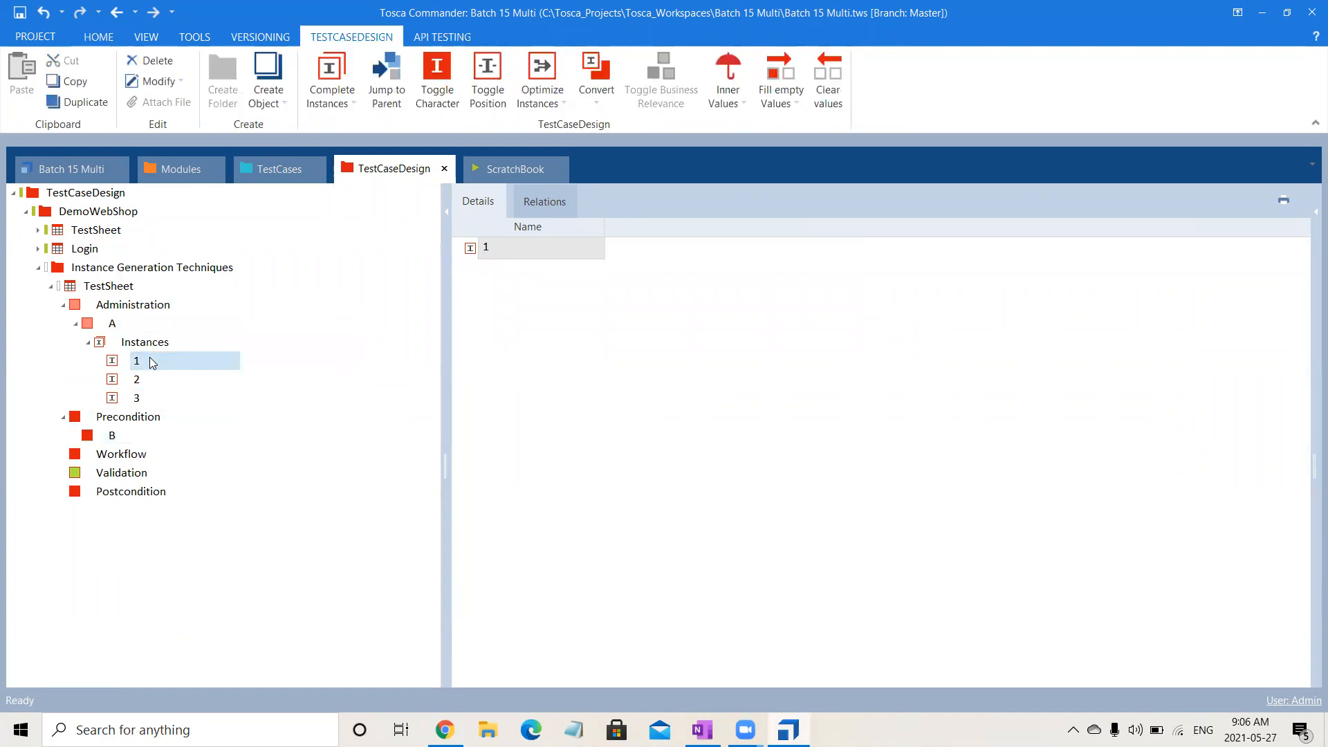
key("shift+Down")
key("shift+Down")
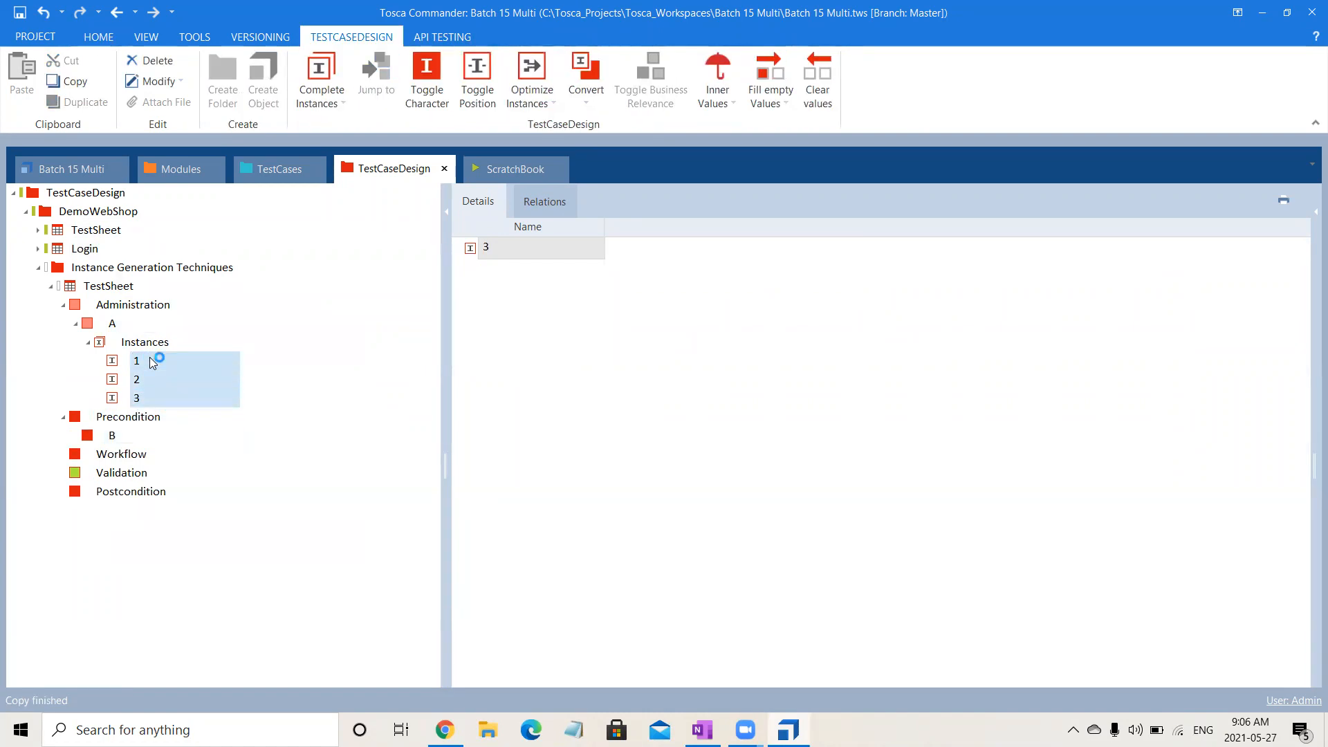
left_click(119, 434)
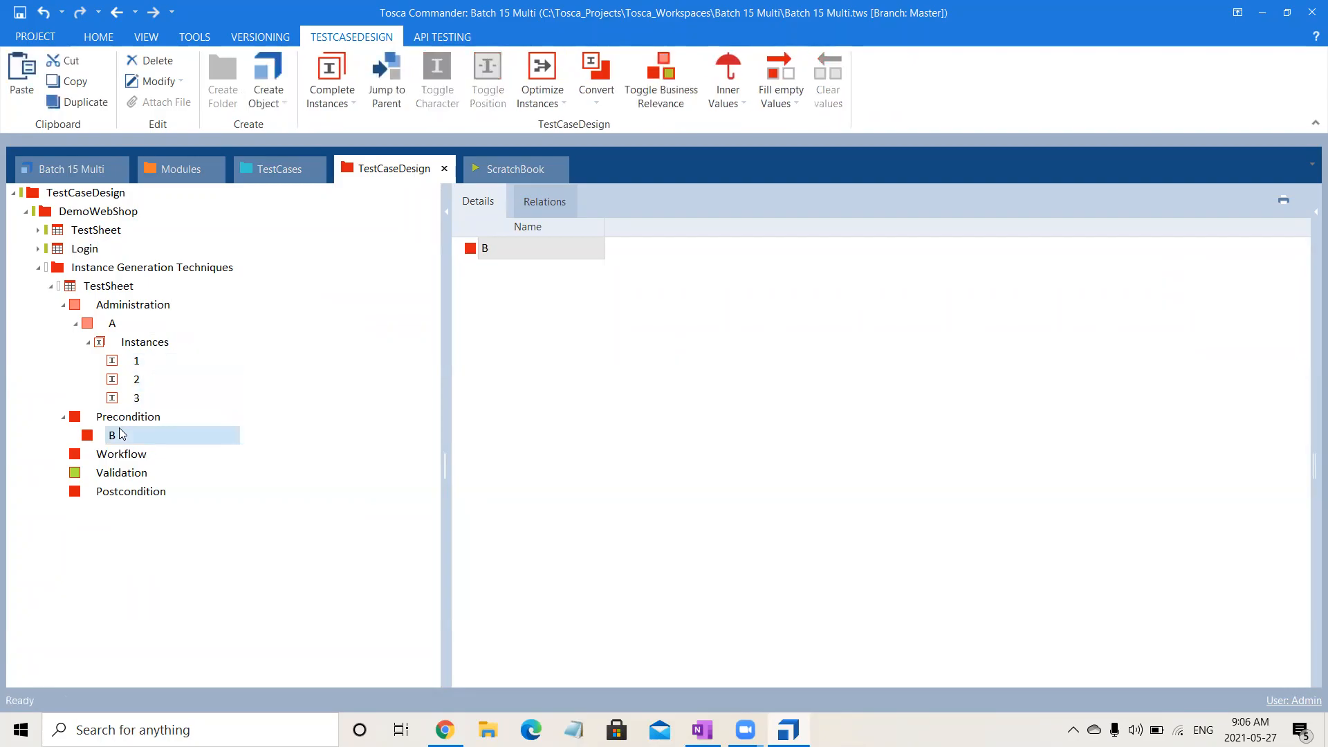
Show and widen the properties area for attribute A's instances and bring up the Character property of instance 1.
left_click(138, 342)
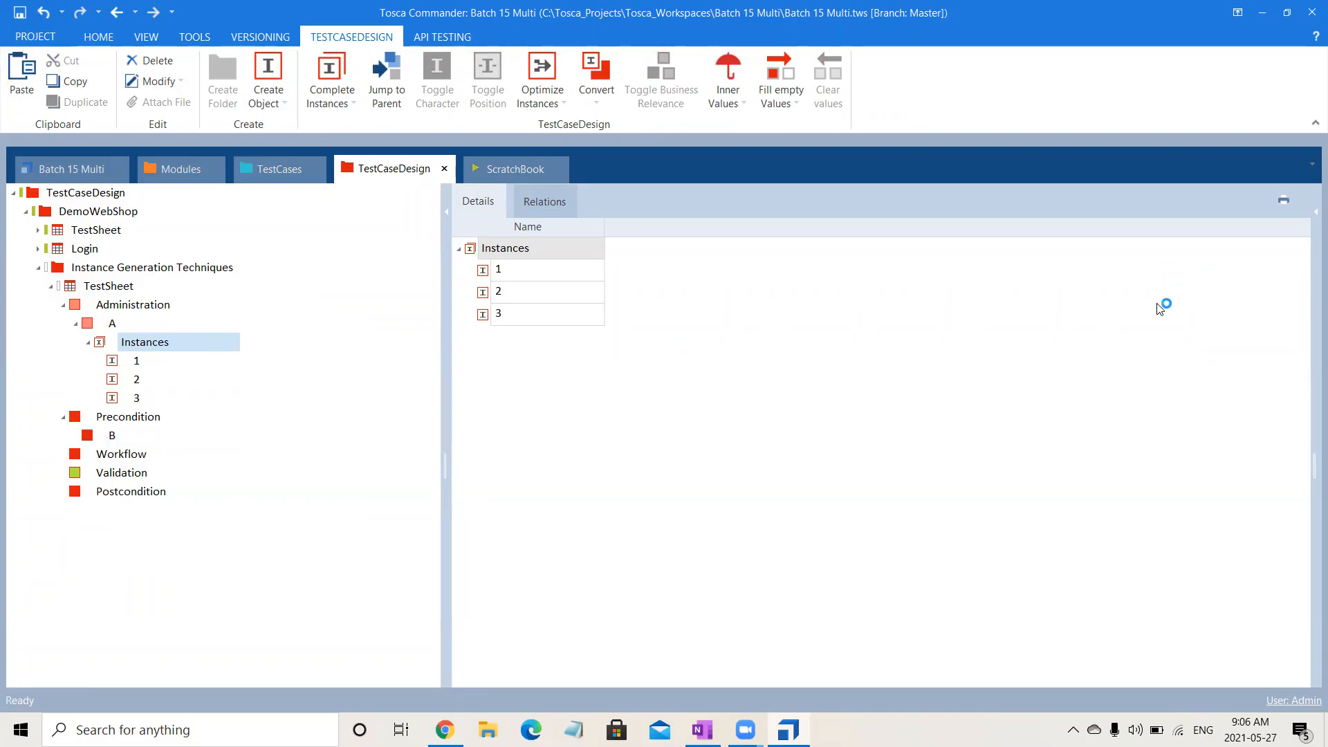
left_click(1309, 206)
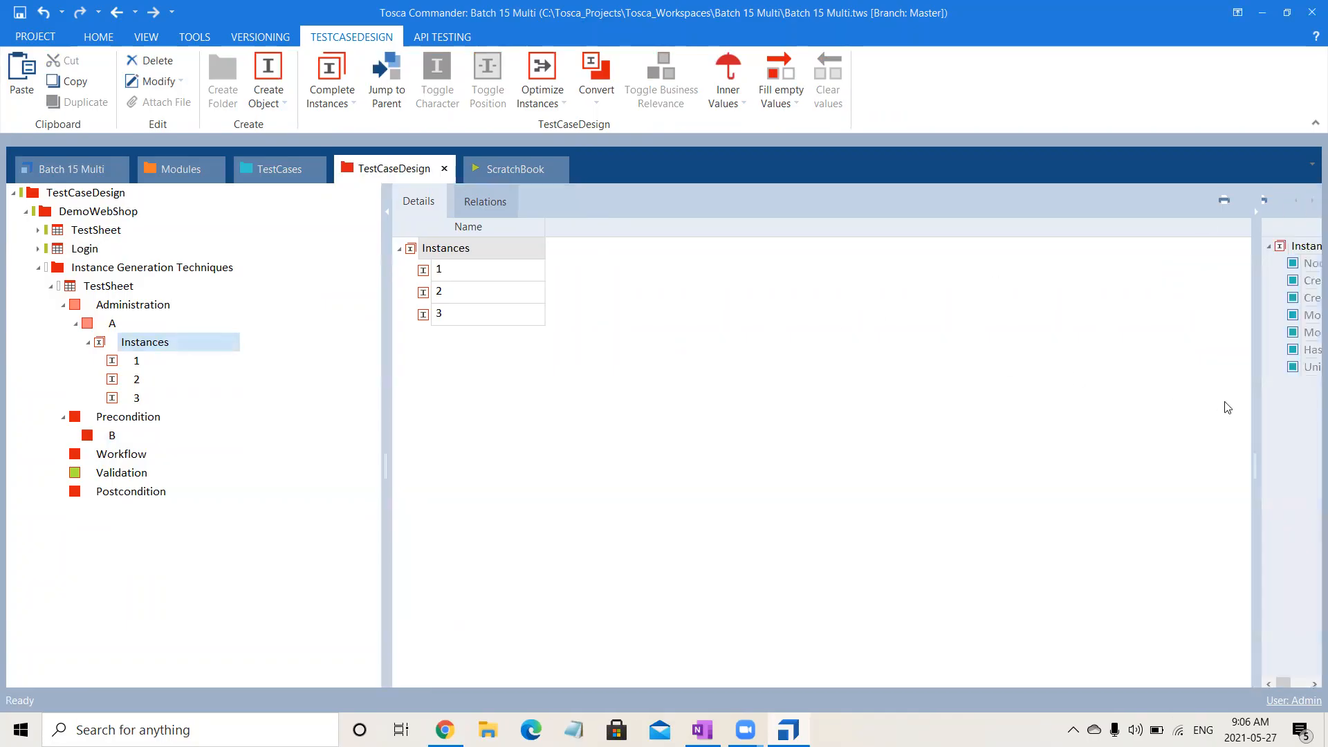
left_click_drag(1255, 417, 864, 445)
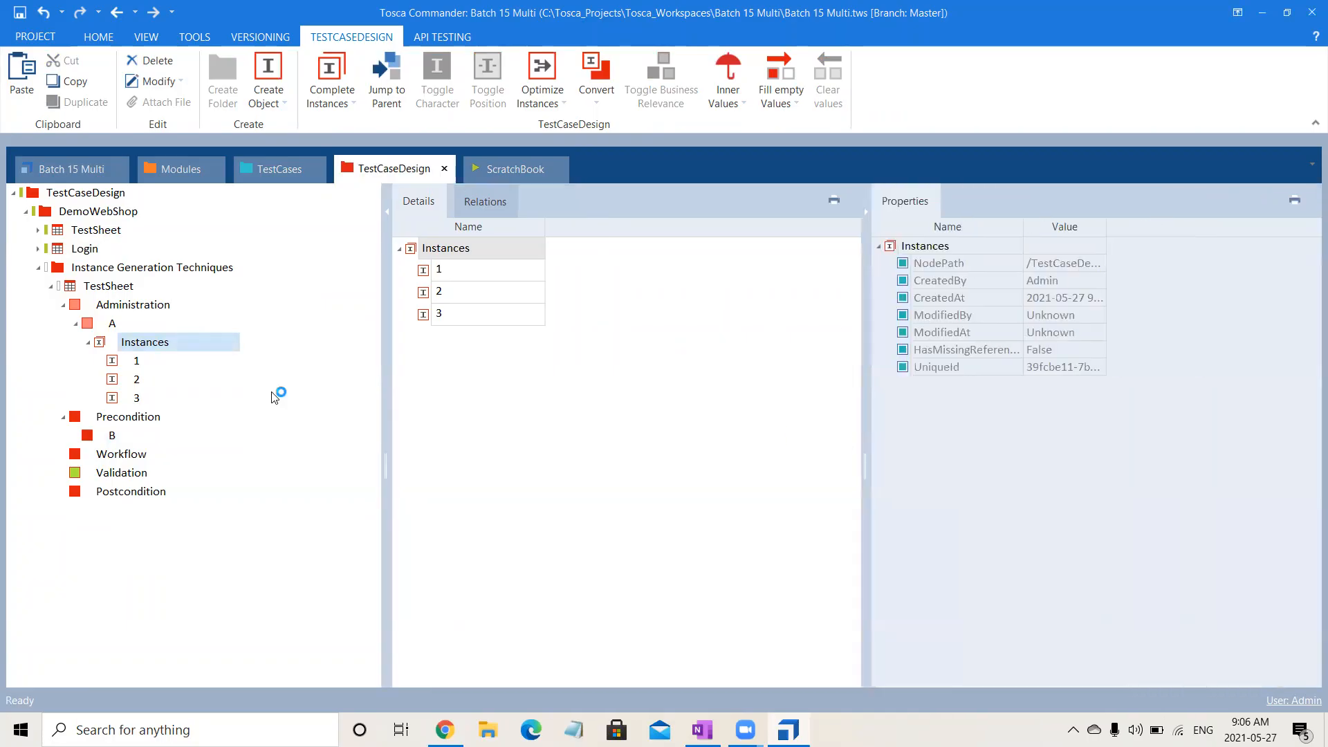
left_click(129, 362)
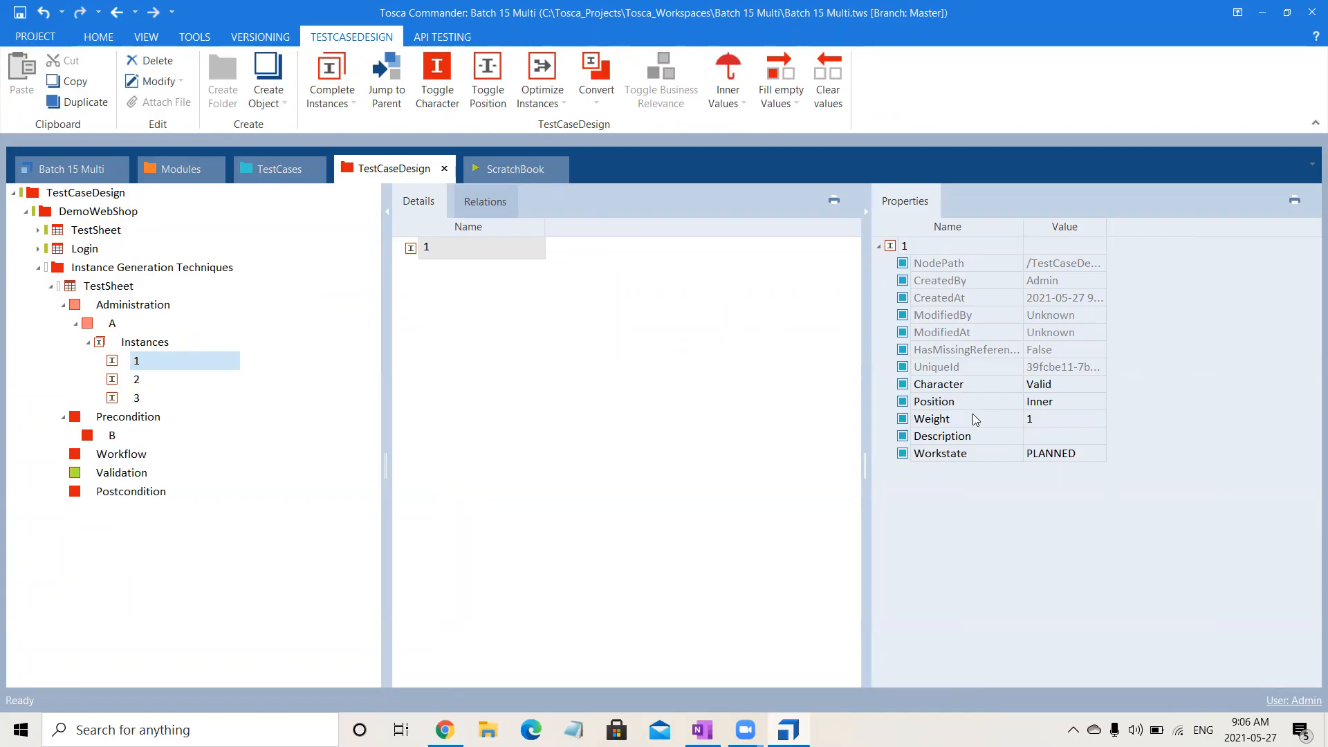
left_click(1064, 386)
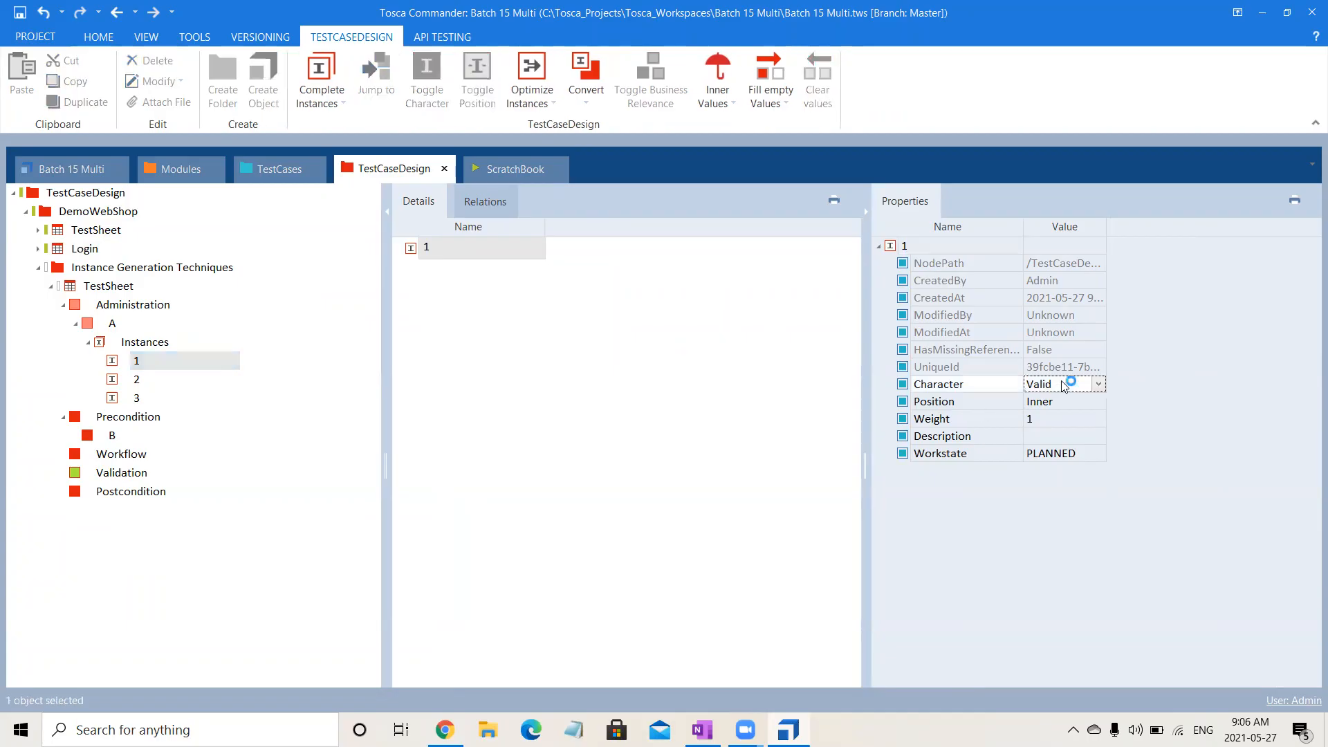
Set the Character property of instance 2 of attribute A to Invalid.
left_click(154, 386)
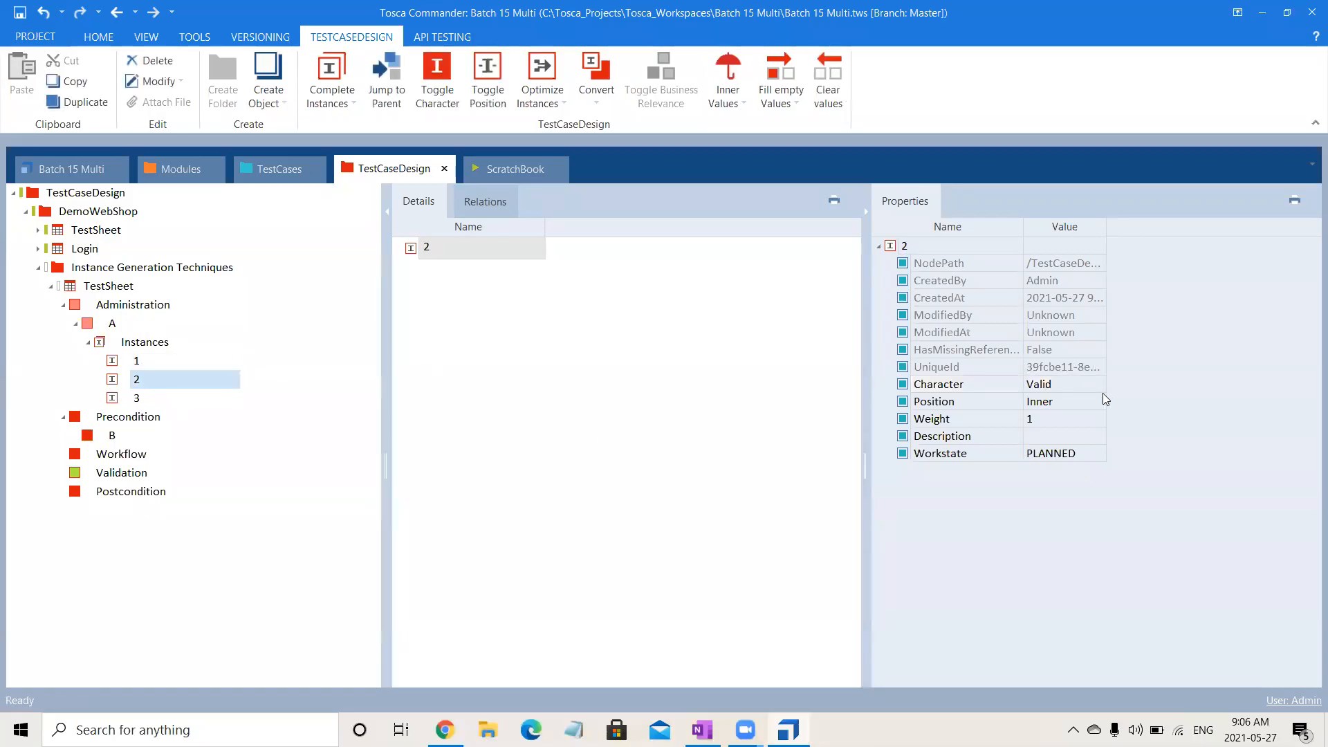
left_click(1069, 386)
left_click(1099, 388)
left_click(1080, 414)
left_click(692, 442)
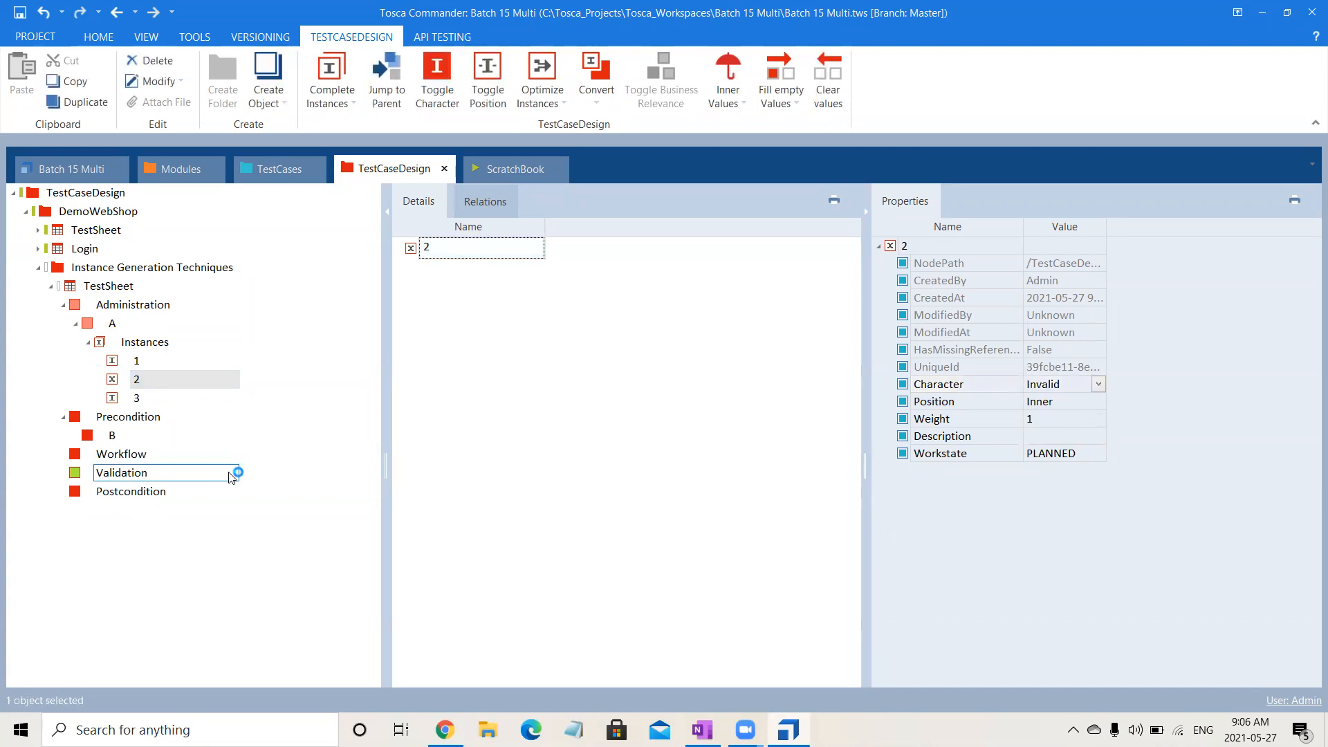
Set the Character property of instance 3 of attribute A to StraightThrough.
left_click(145, 401)
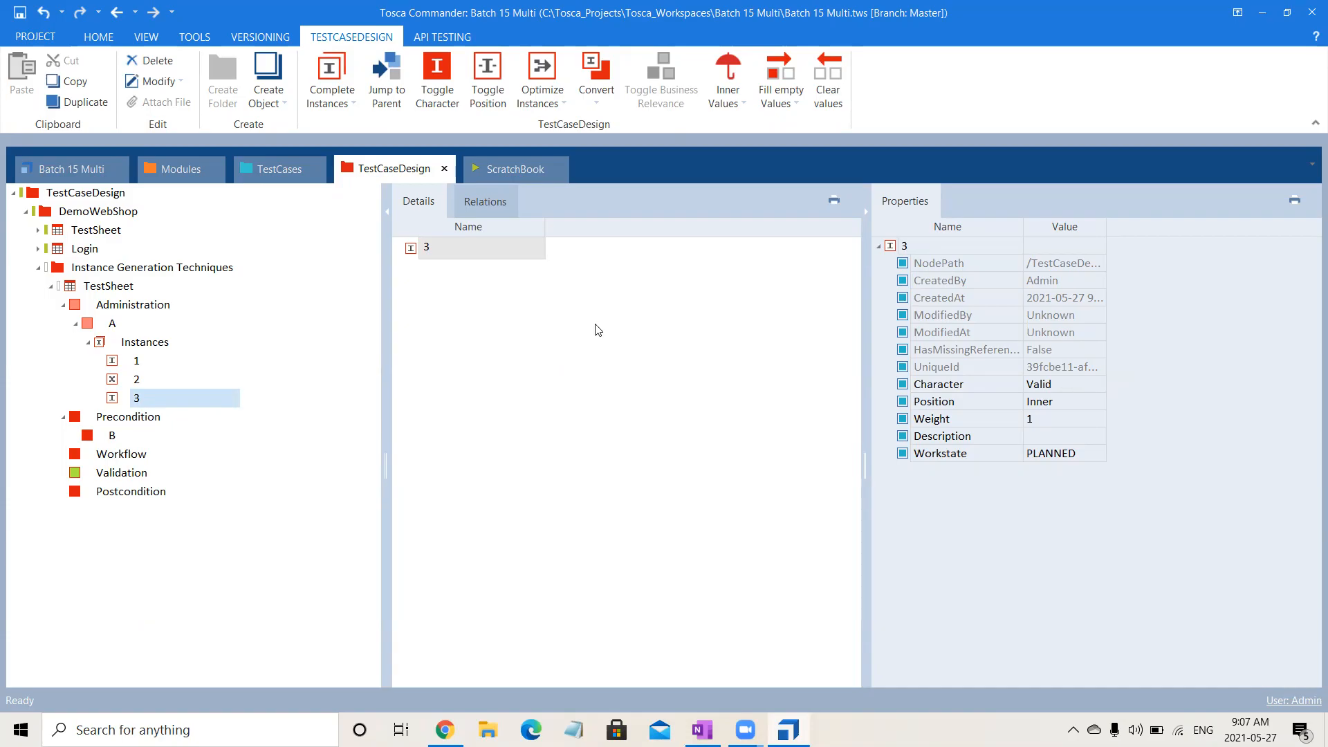
left_click(1092, 386)
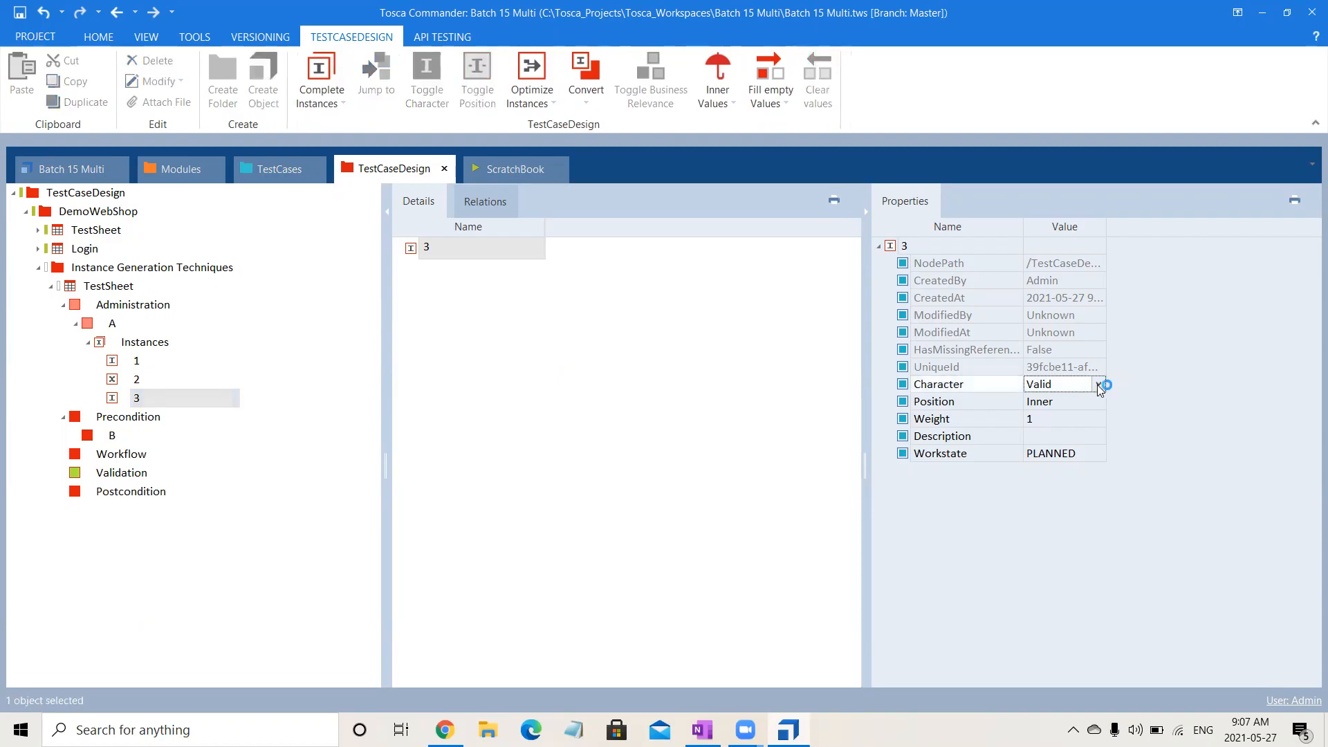
left_click(1097, 385)
left_click(1061, 436)
left_click(747, 526)
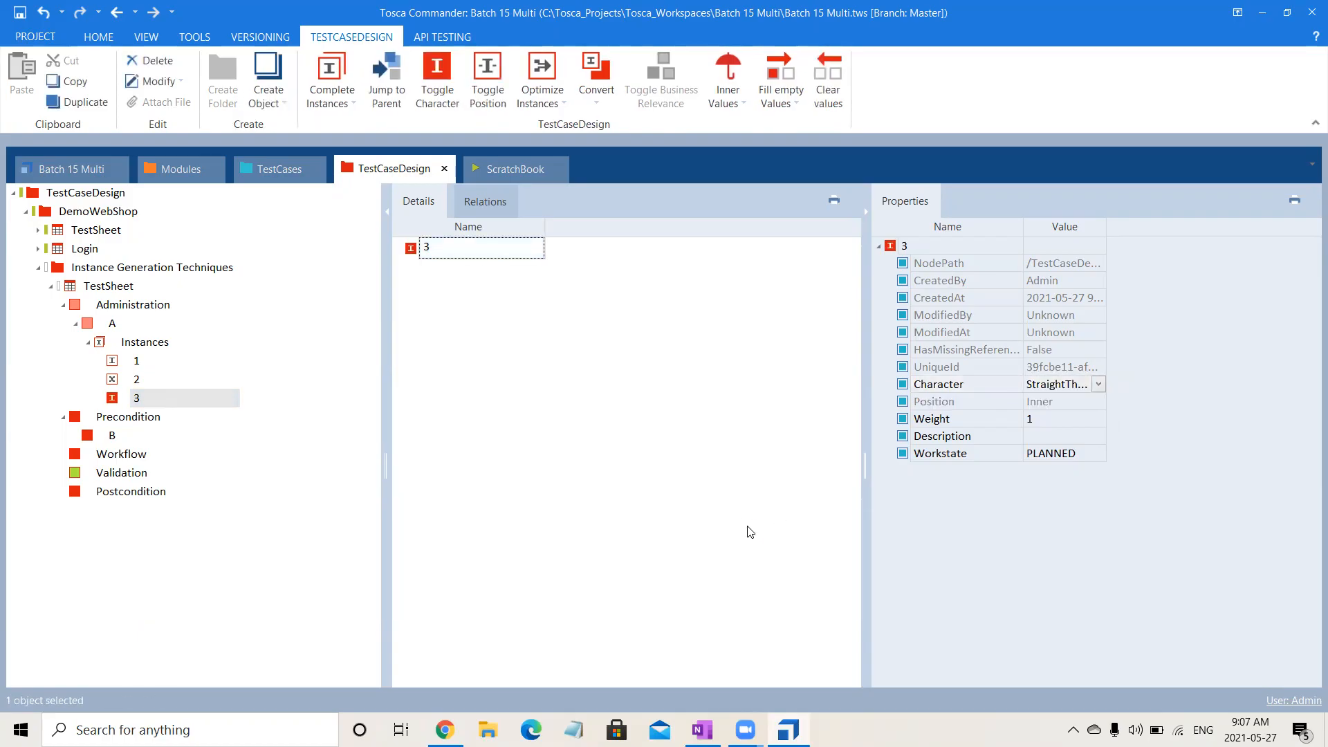
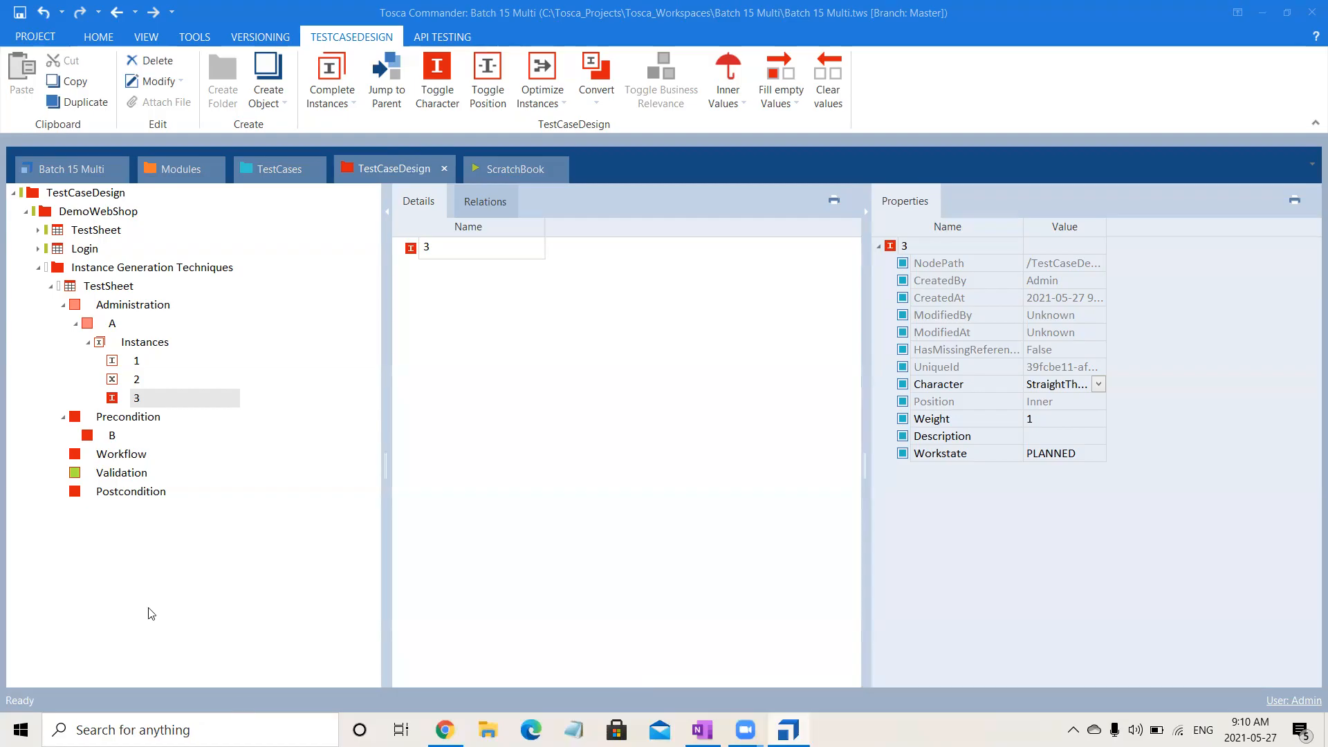
Copy instances 1, 2 and 3 of attribute A into attribute B under Precondition and expand B.
left_click(380, 527)
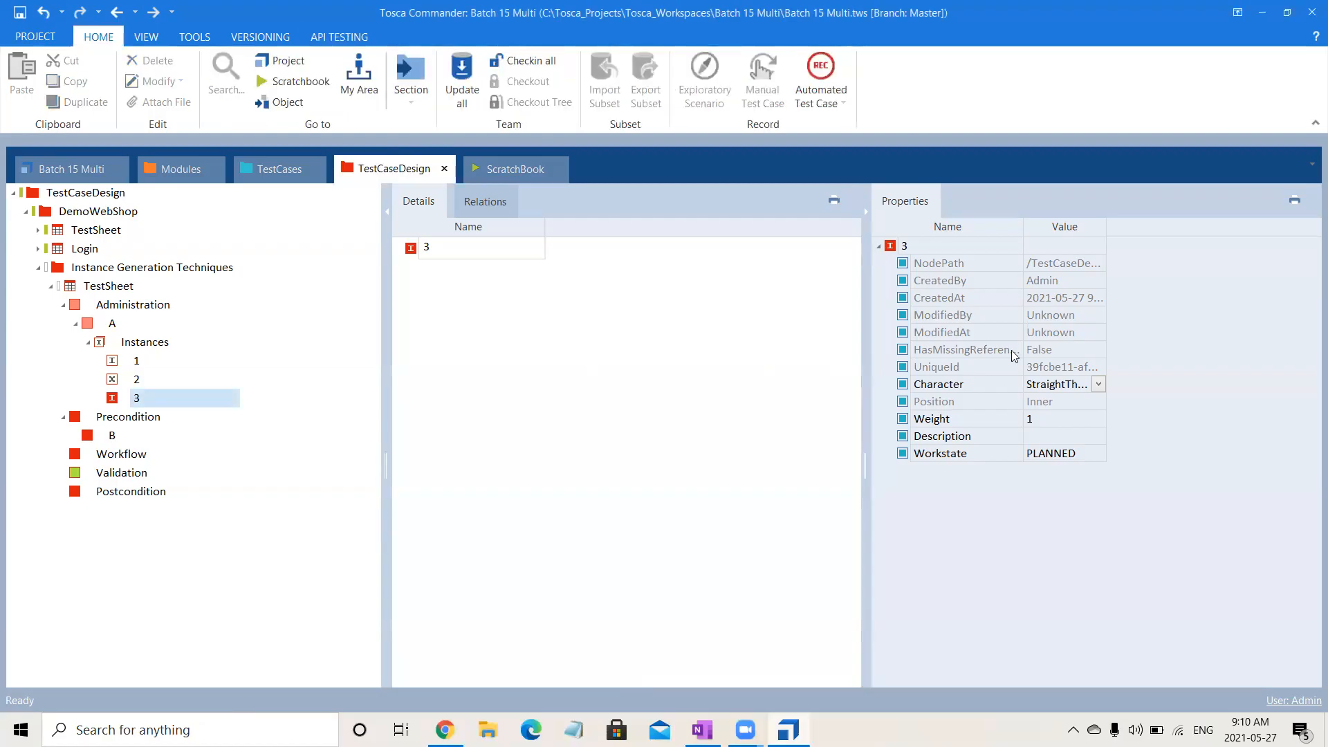
left_click(1201, 326)
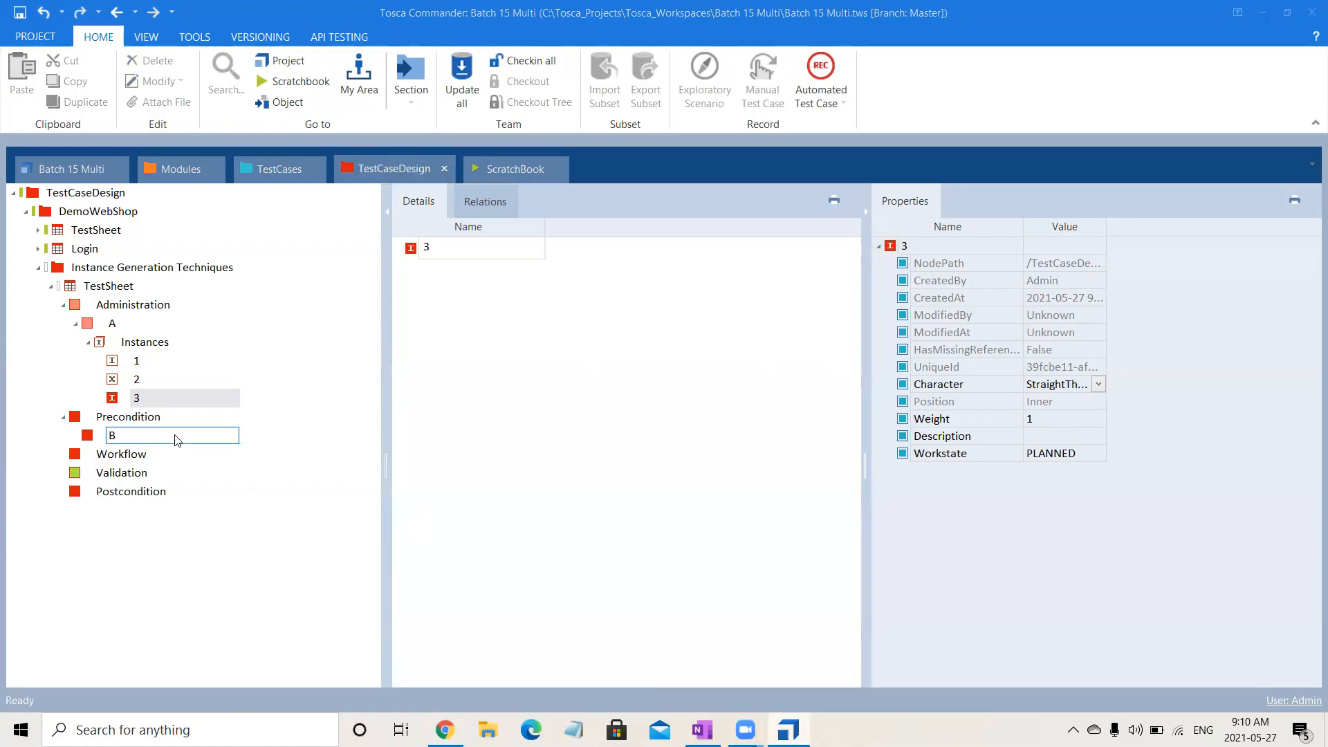
left_click(138, 368)
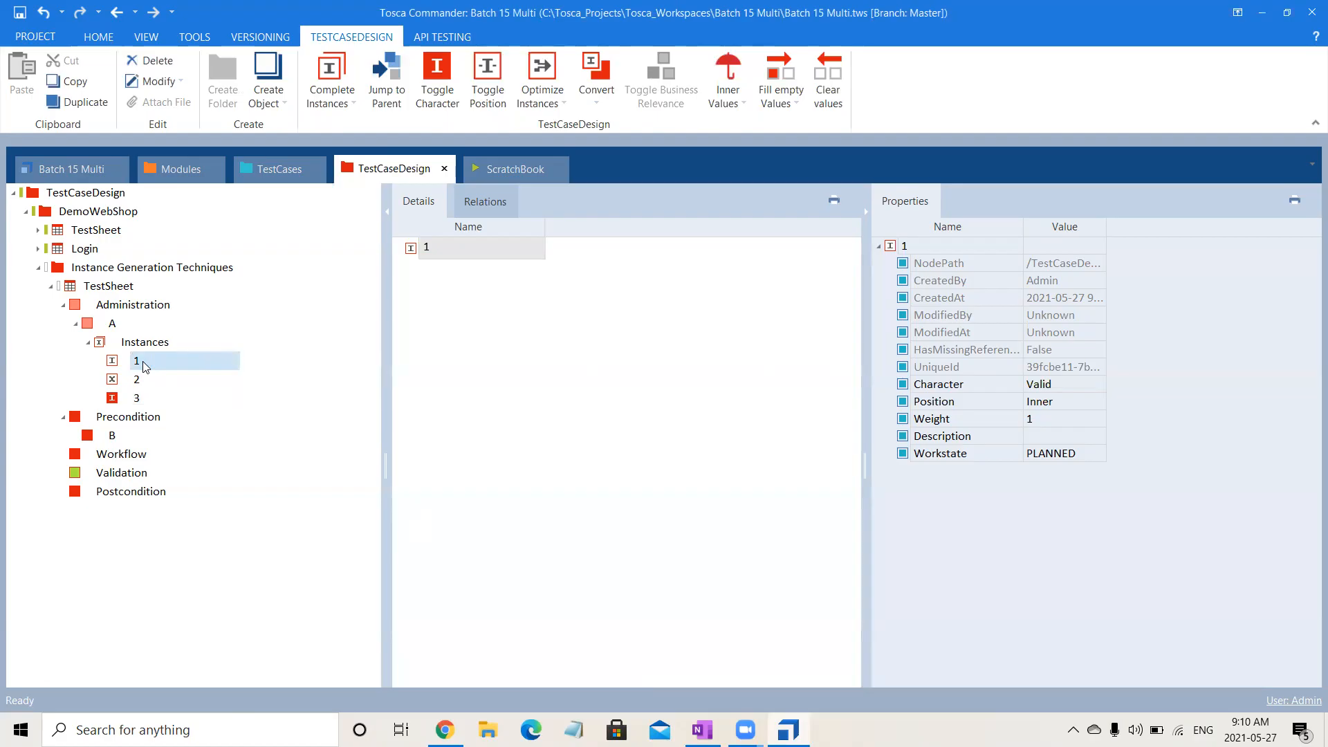
key("shift+Down")
key("shift+Down")
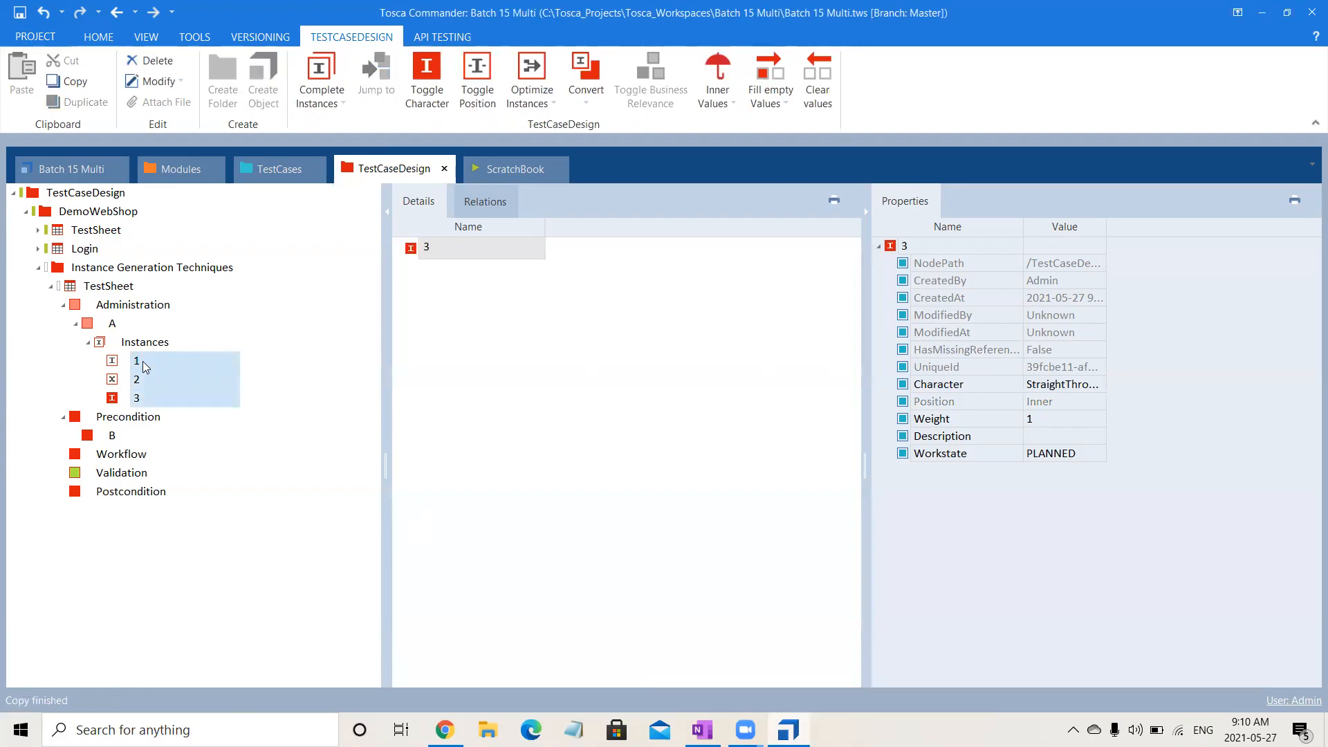
left_click(108, 435)
key("ctrl+v")
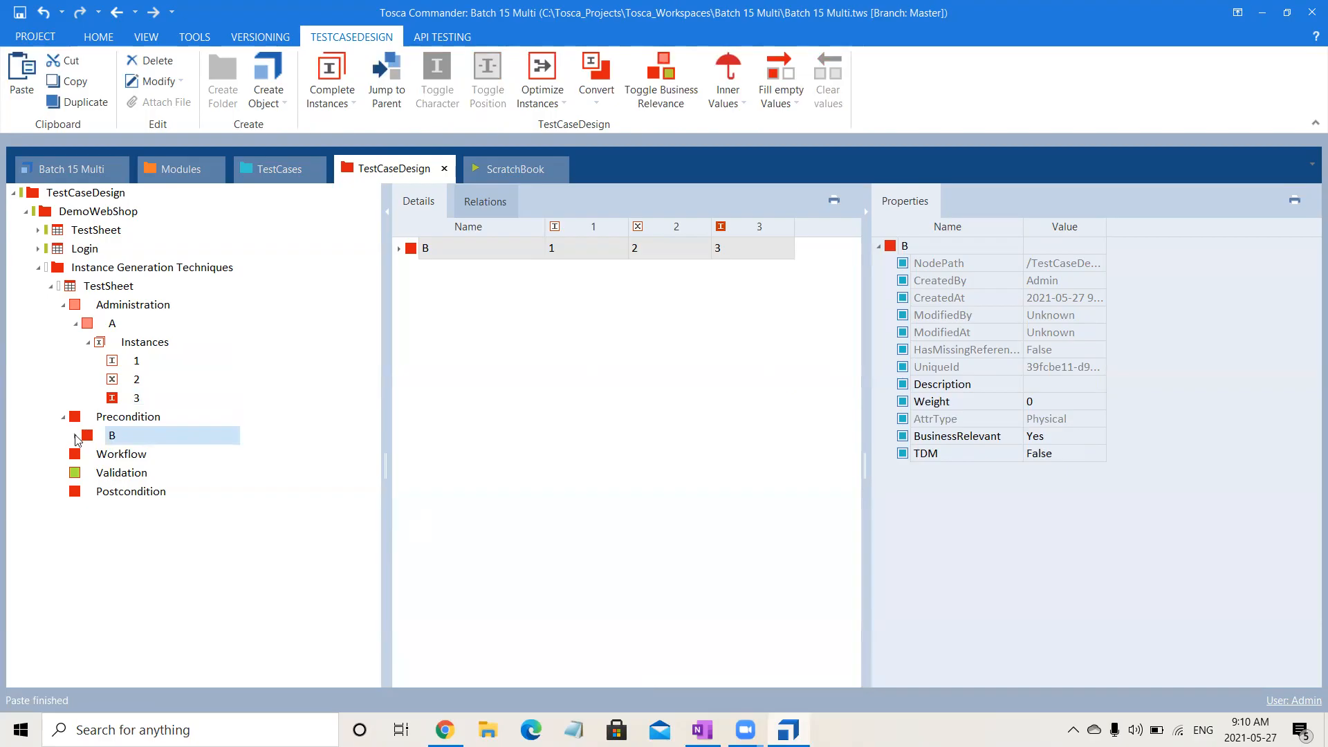
left_click(75, 435)
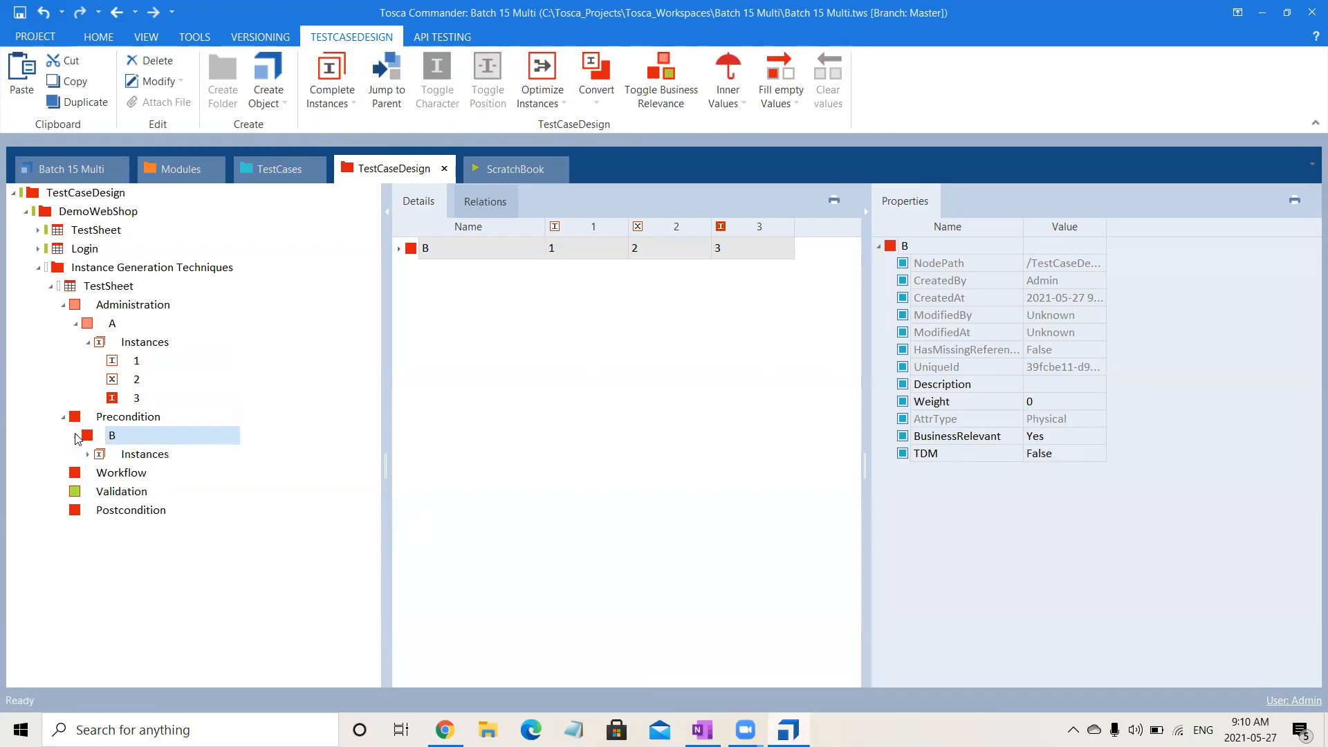
Set the BusinessRelevant property of attribute A under Administration to No.
left_click(112, 323)
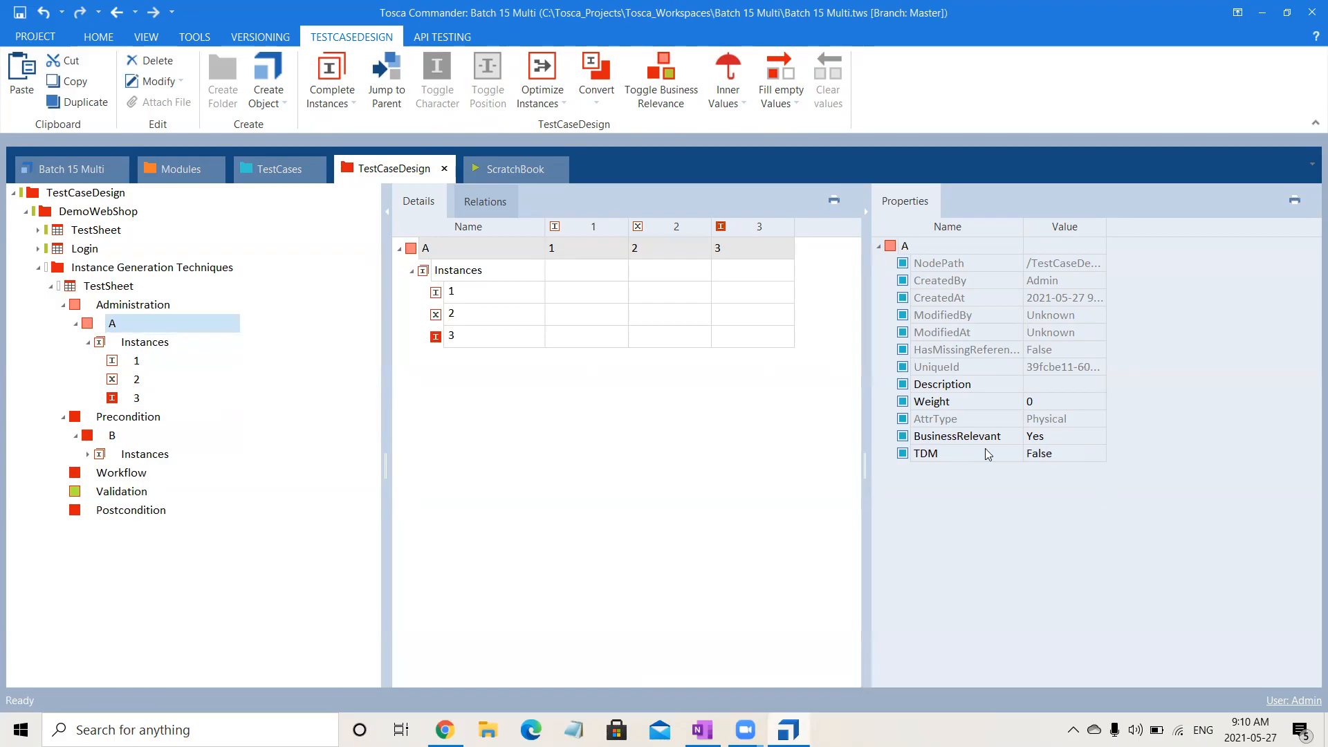
left_click(1059, 437)
left_click(1100, 436)
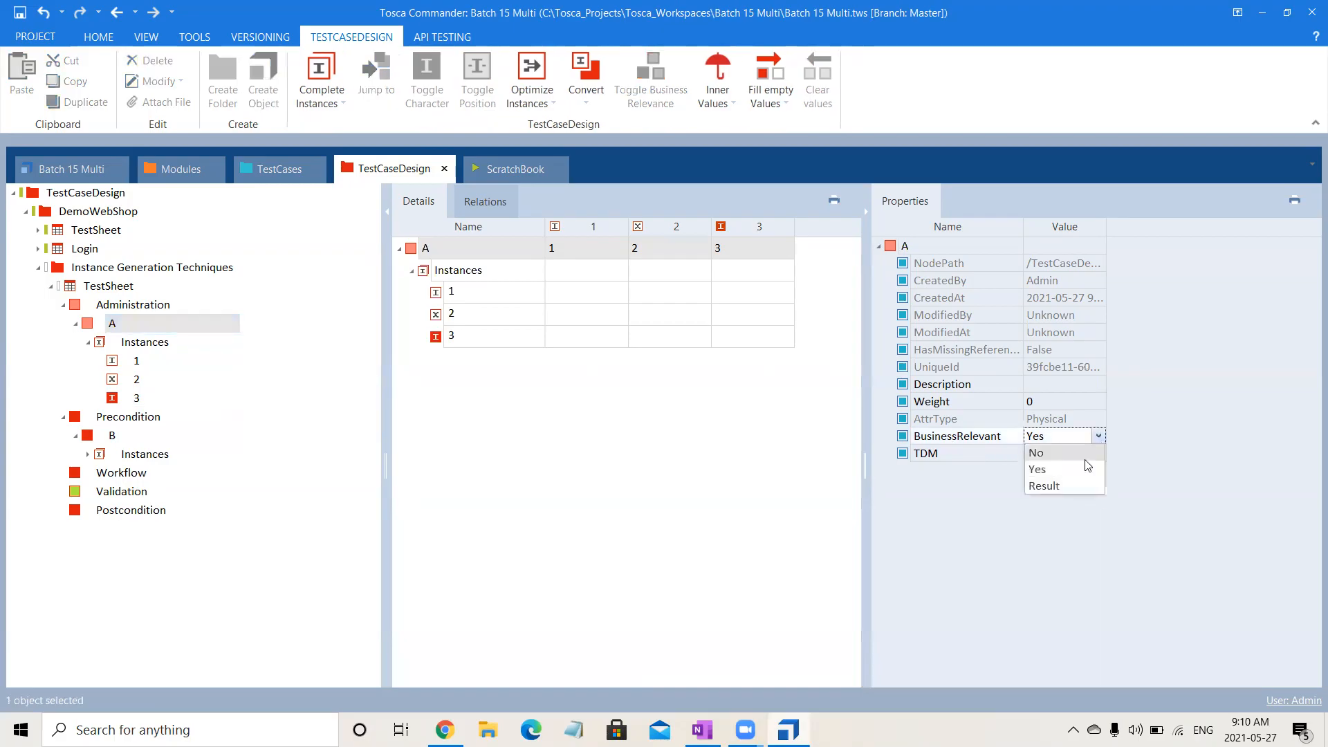
left_click(1048, 453)
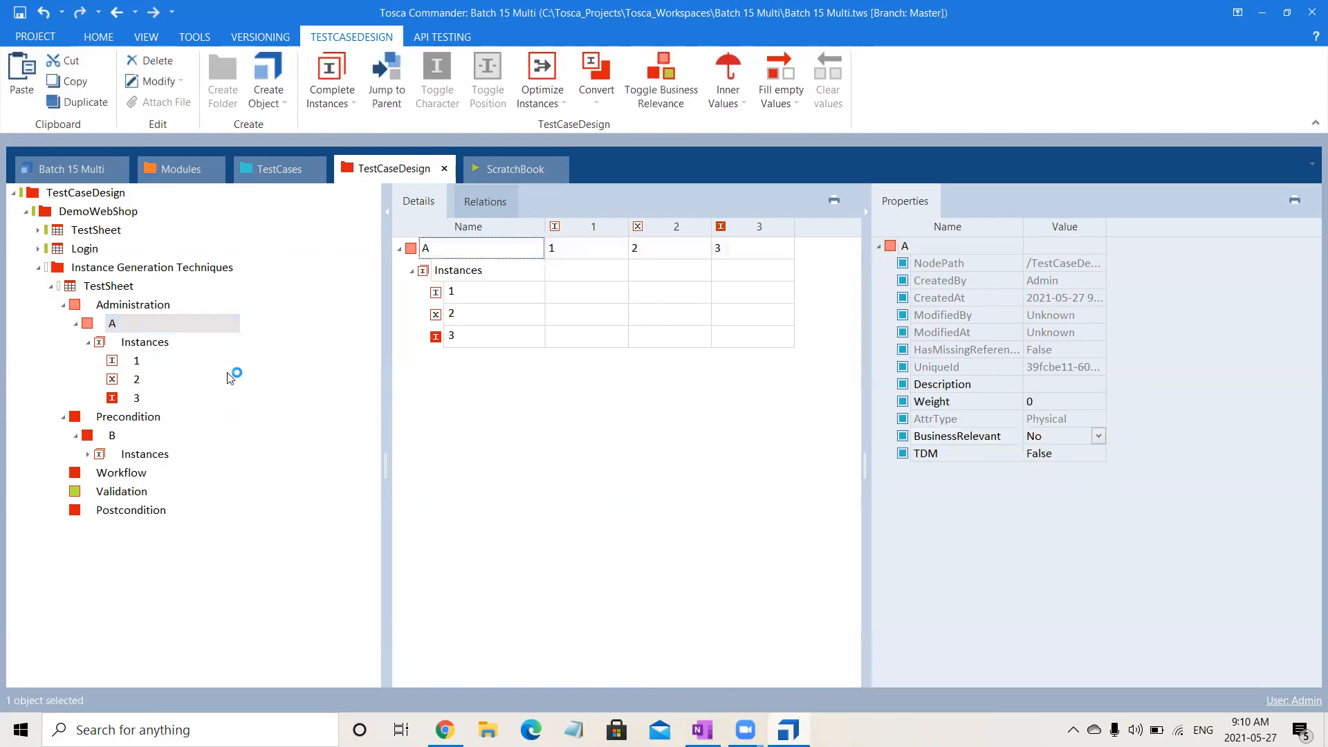
Copy attribute B with its instances into Workflow and rename the copy C.
left_click(156, 420)
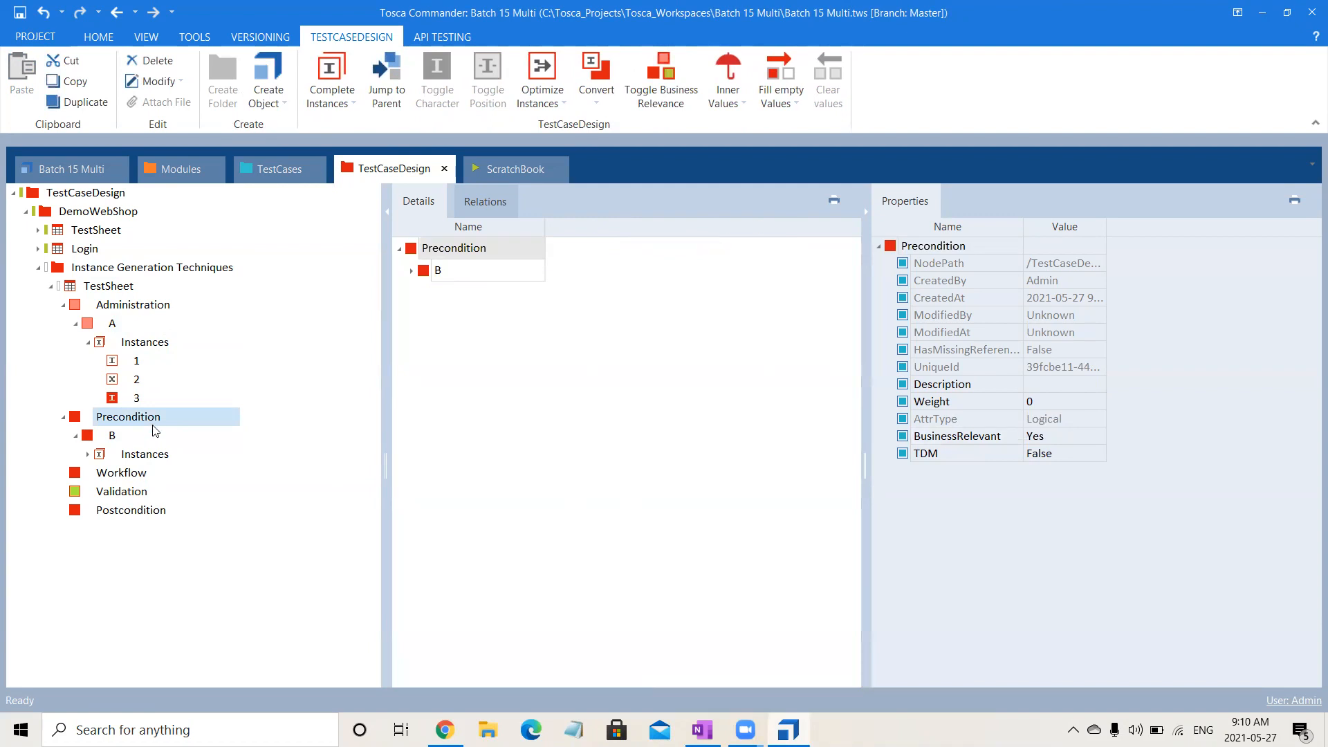
left_click(126, 443)
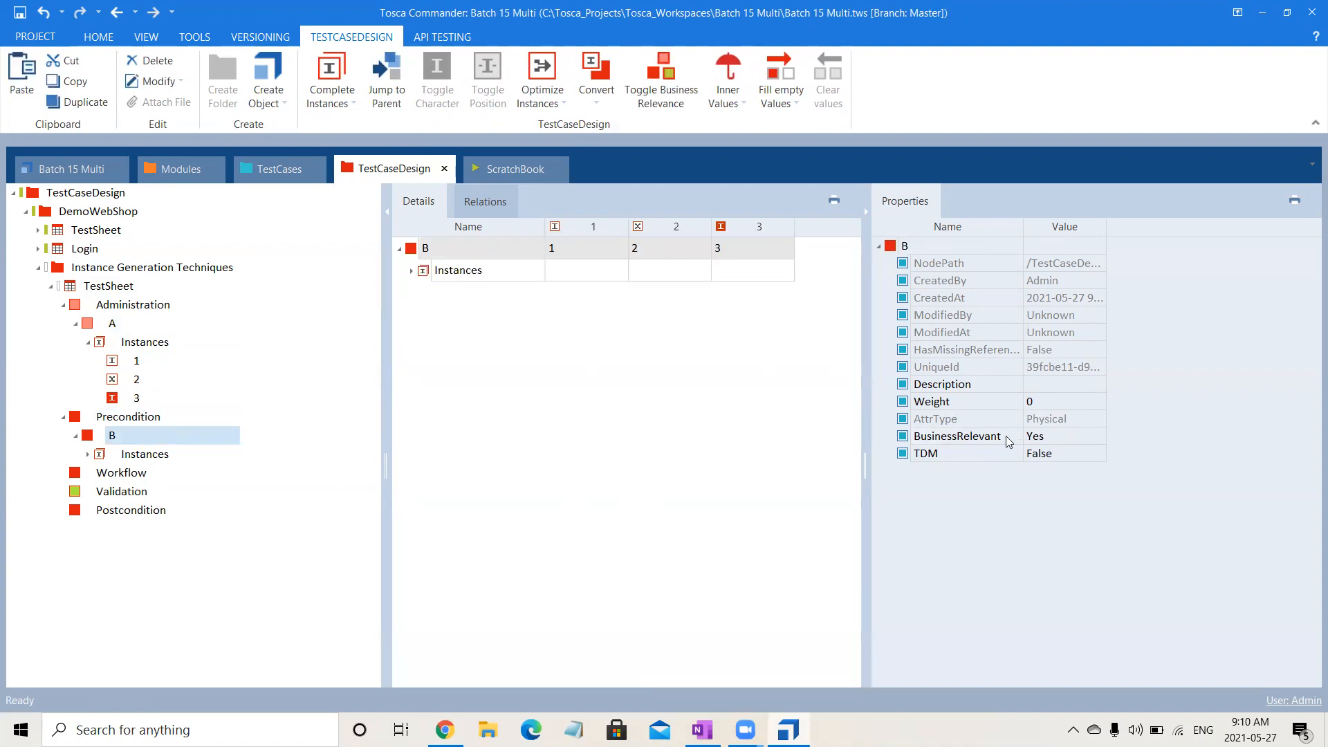
key("ctrl+c")
left_click(116, 474)
key("ctrl+v")
left_click(109, 491)
left_click(128, 492)
type("C")
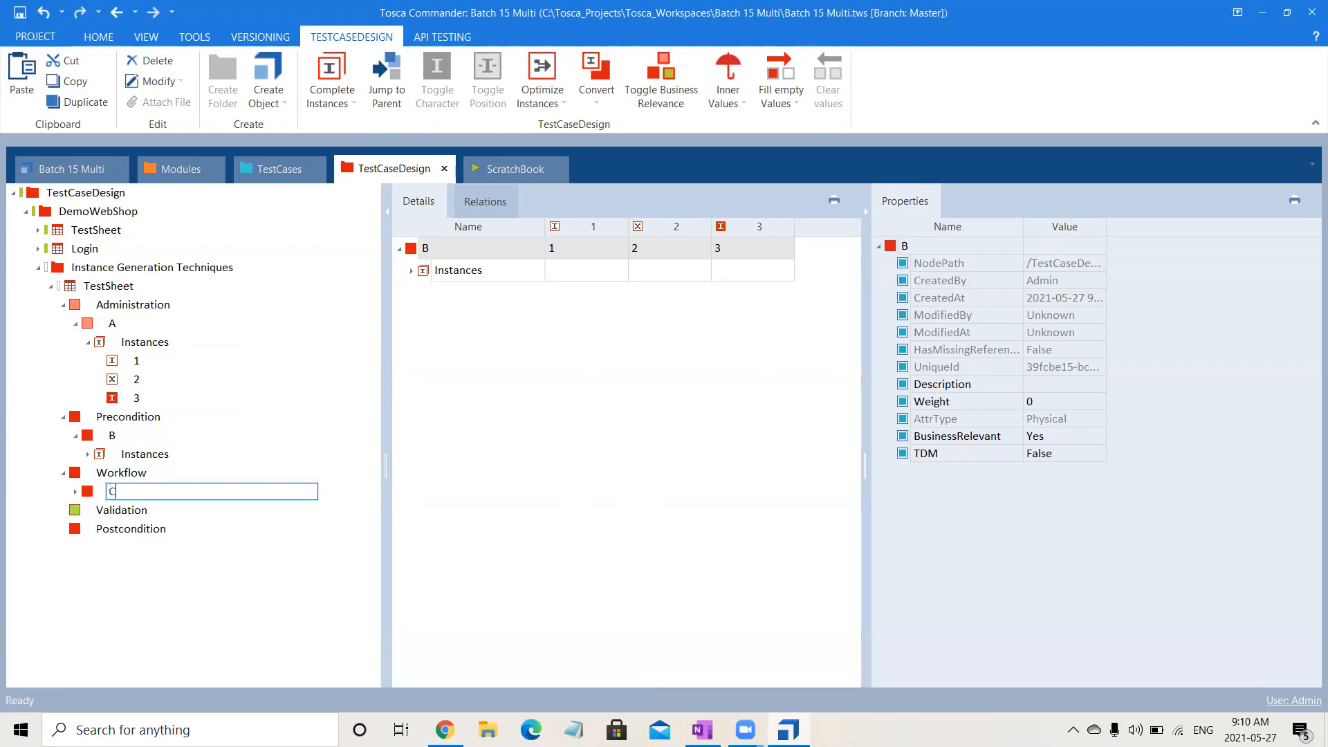
key("Return")
Paste the copied attribute B into Postcondition and rename the pasted attribute E.
left_click(164, 534)
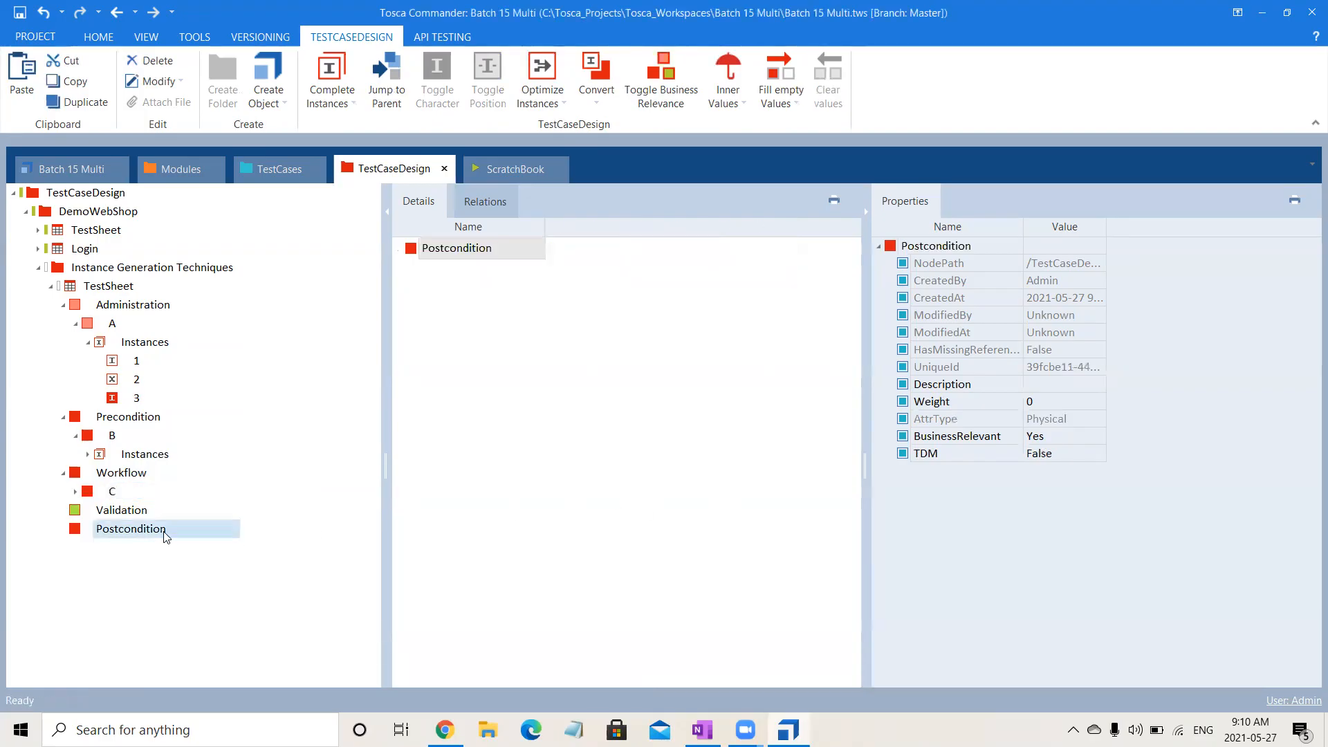
key("ctrl+v")
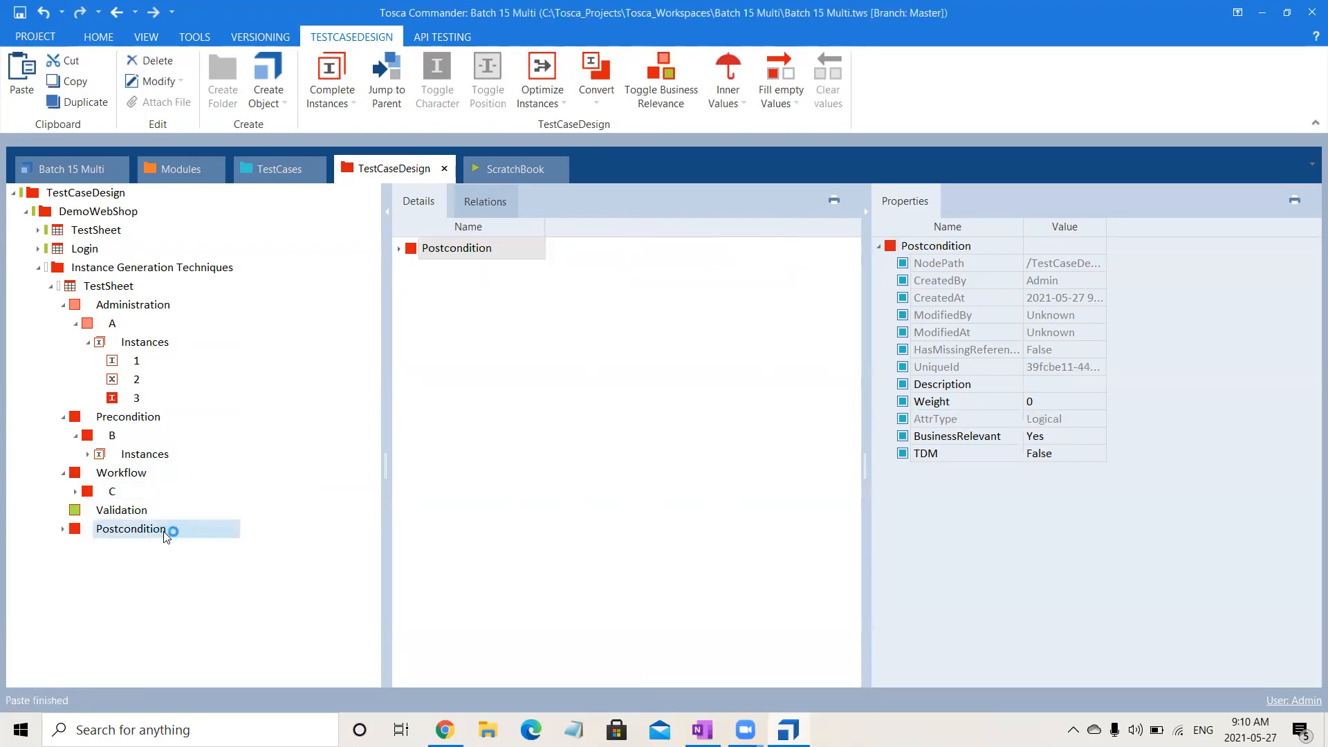
left_click(63, 529)
left_click(135, 555)
left_click(133, 550)
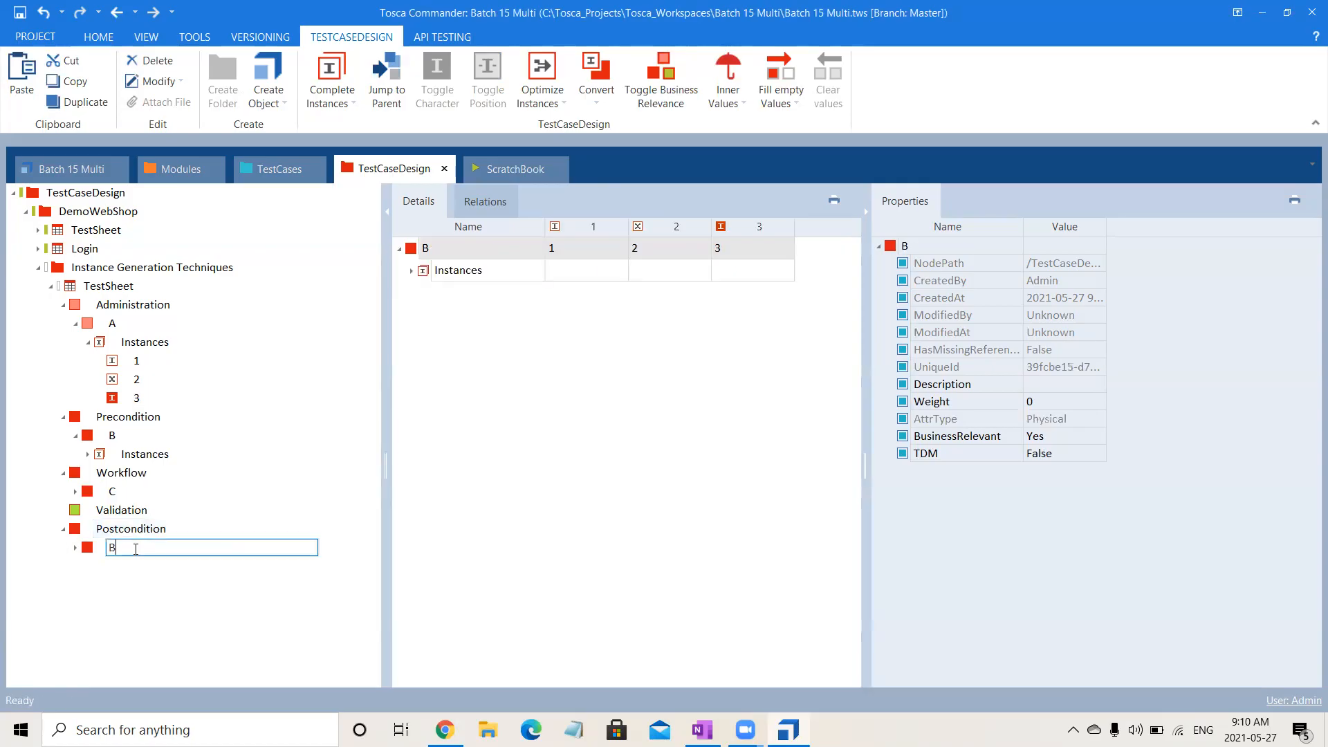
type("E")
left_click(570, 540)
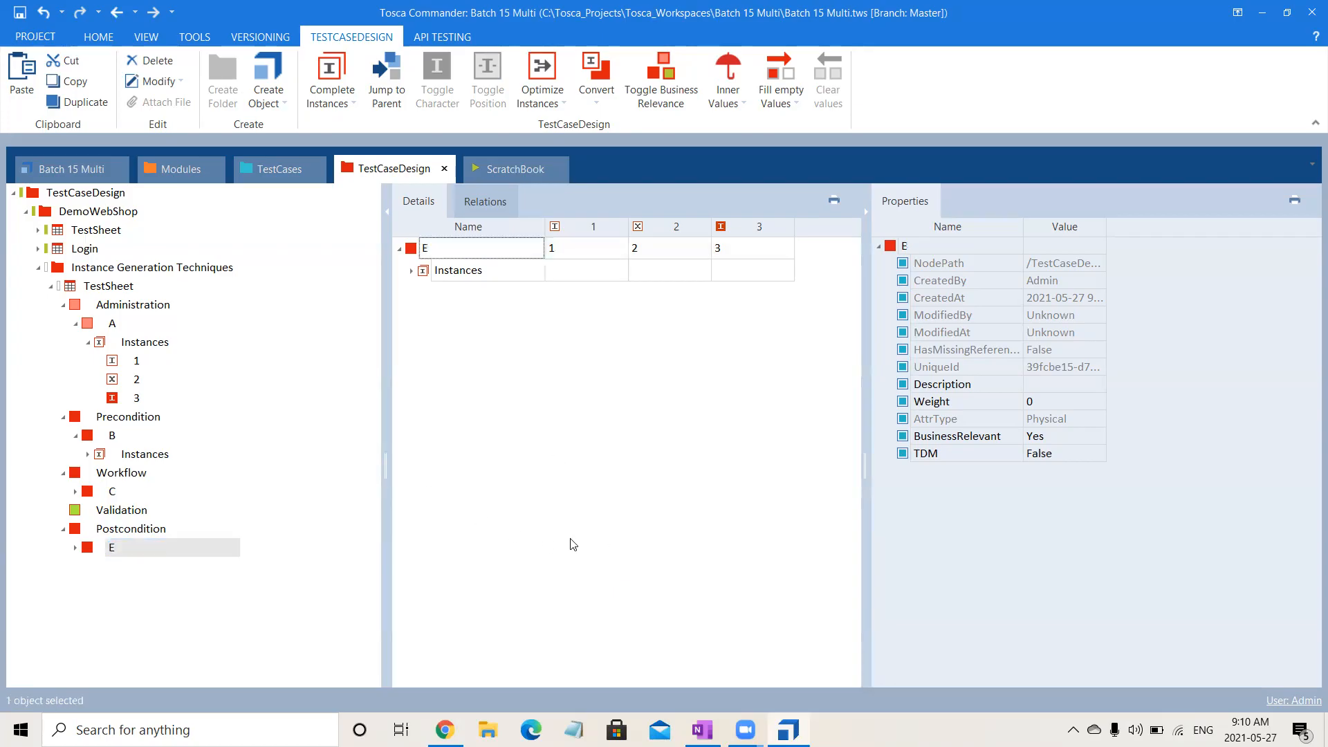
Paste the copied attribute B into Validation and rename the pasted attribute D.
left_click(97, 515)
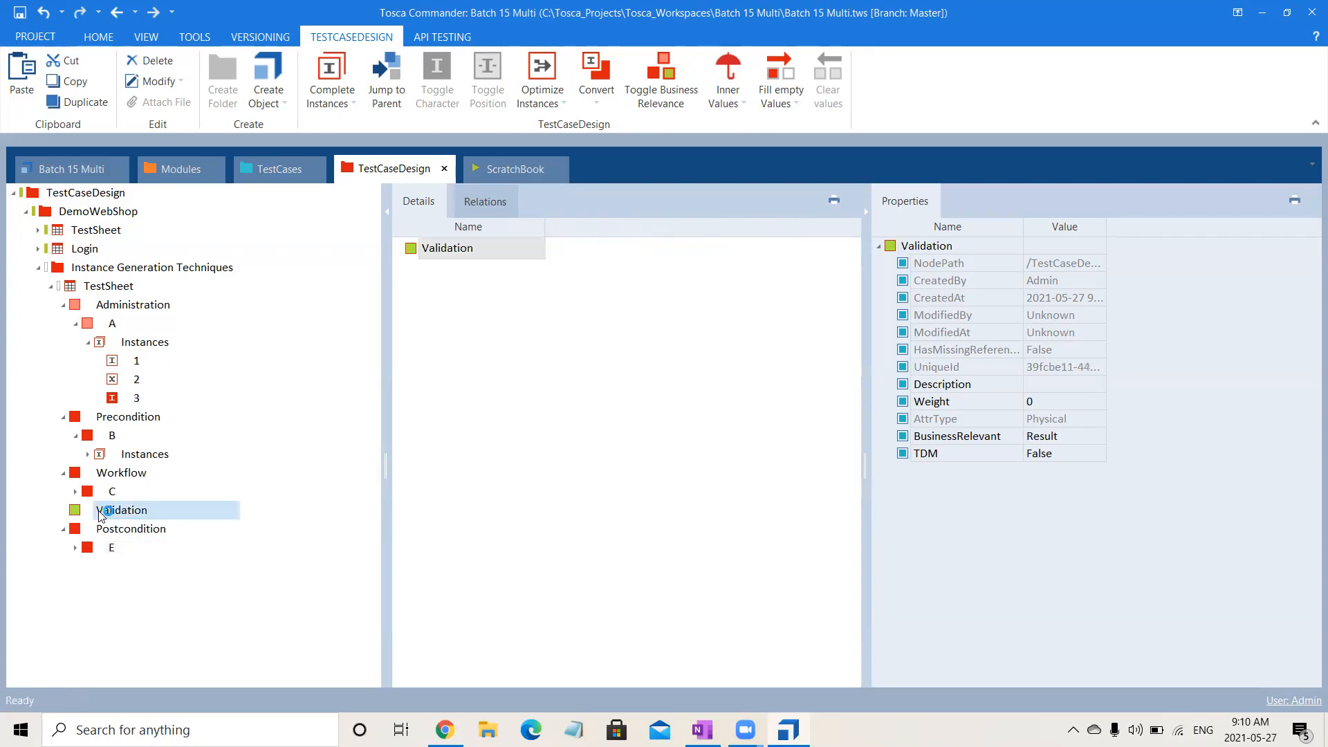
key("ctrl+v")
left_click(63, 510)
left_click(111, 529)
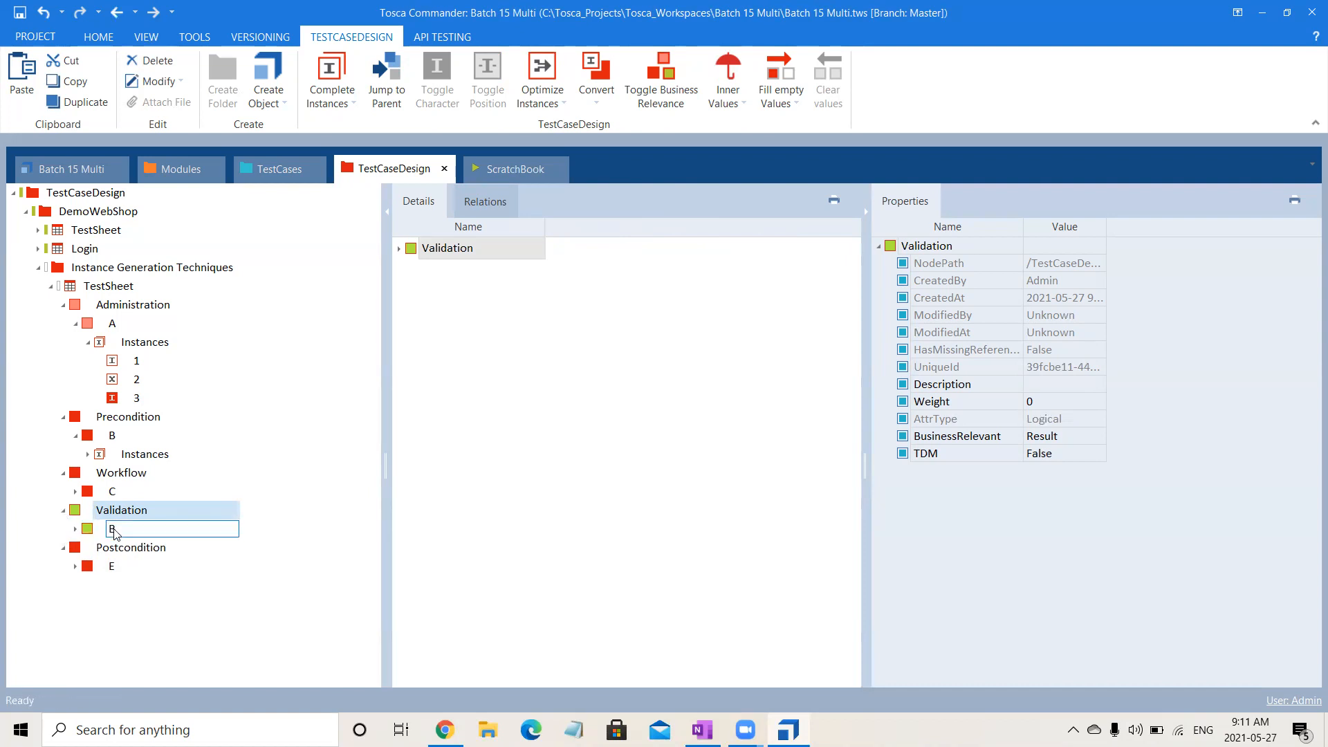
left_click(147, 530)
type("D")
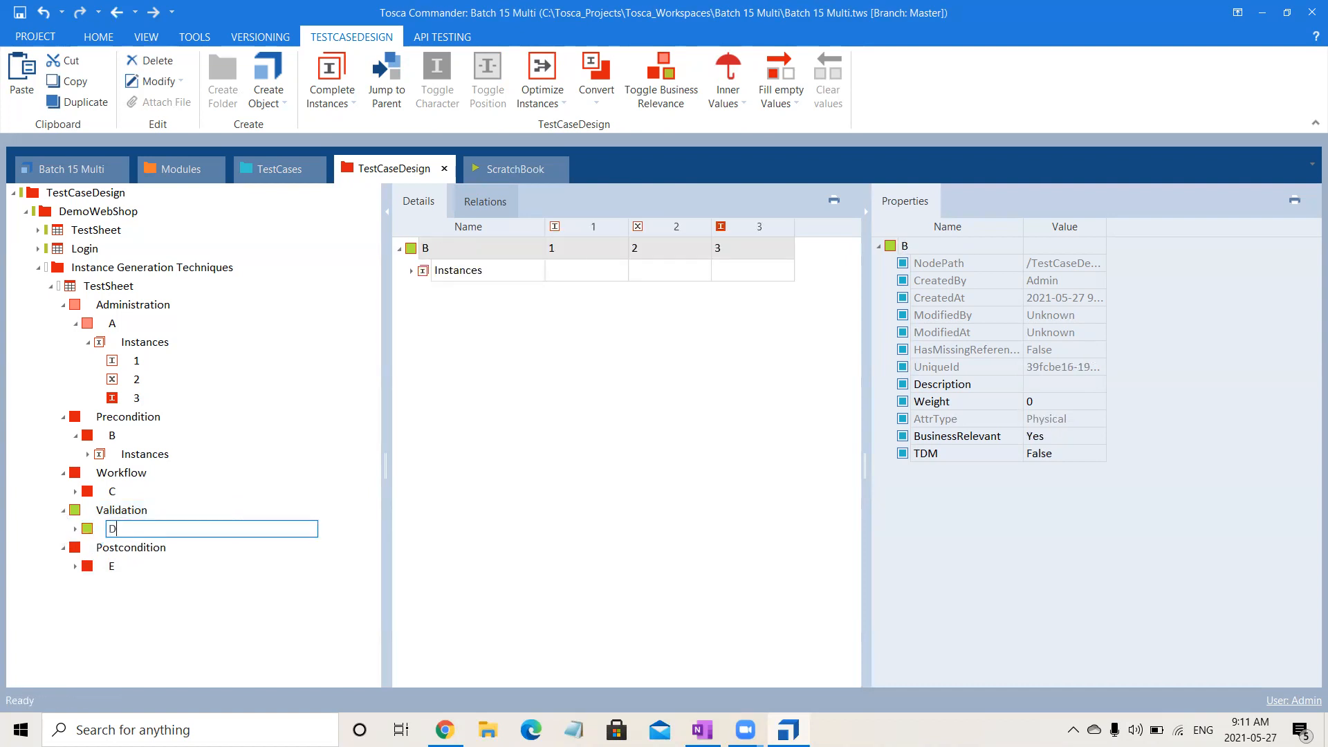
key("Return")
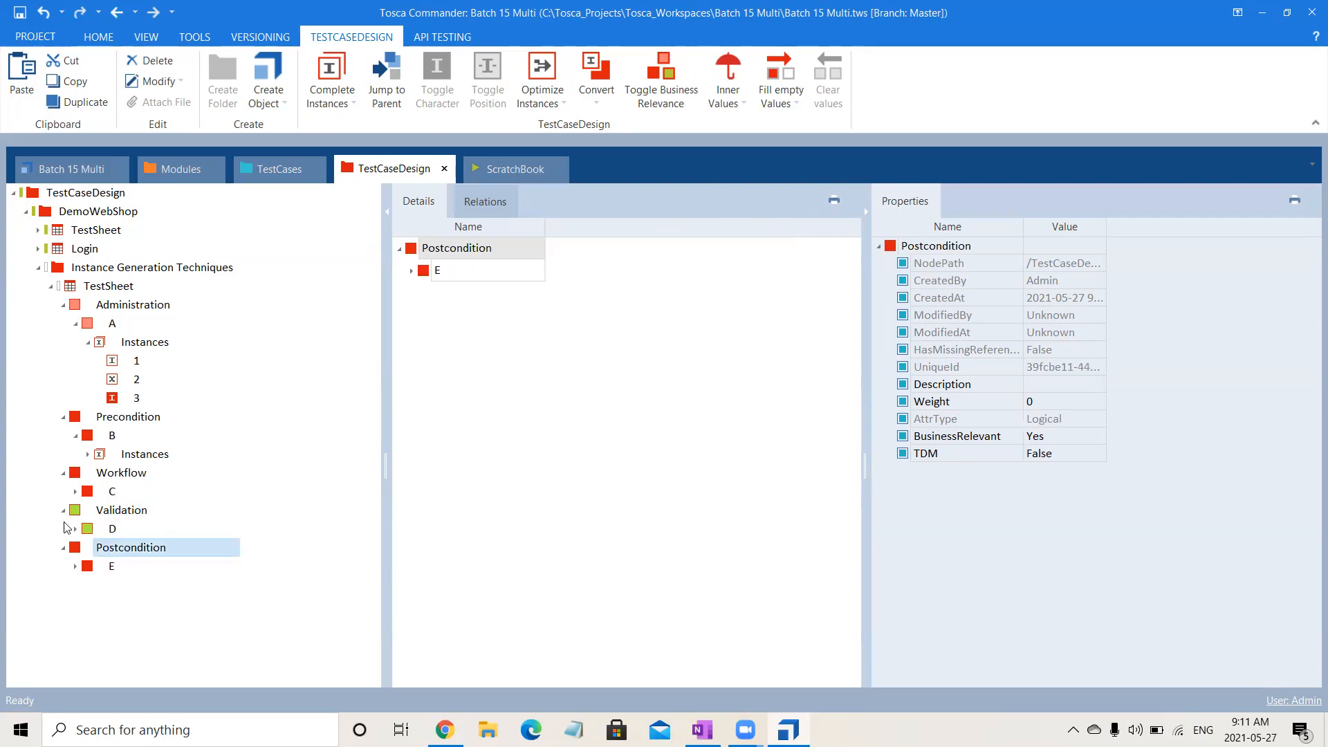
Set the BusinessRelevant property of attribute D under Validation to Result.
left_click(137, 529)
left_click(1091, 436)
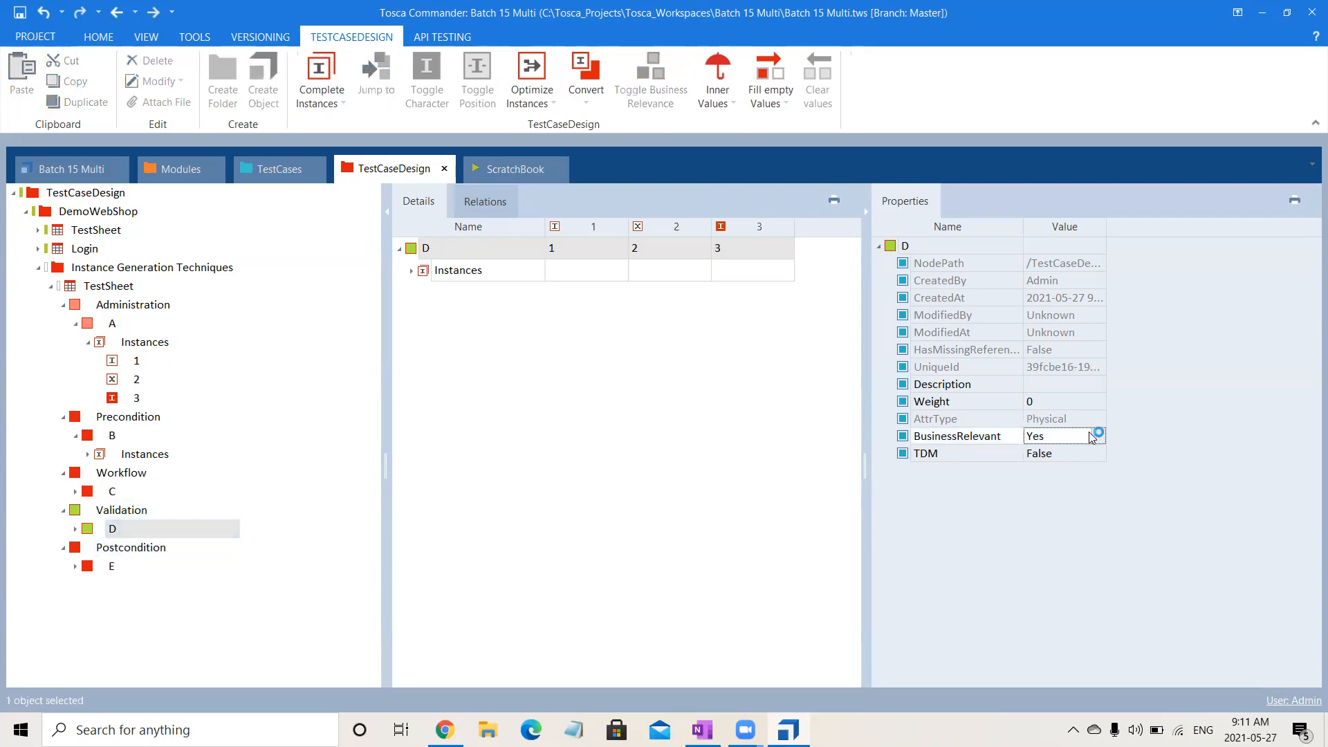
type("r")
left_click(922, 676)
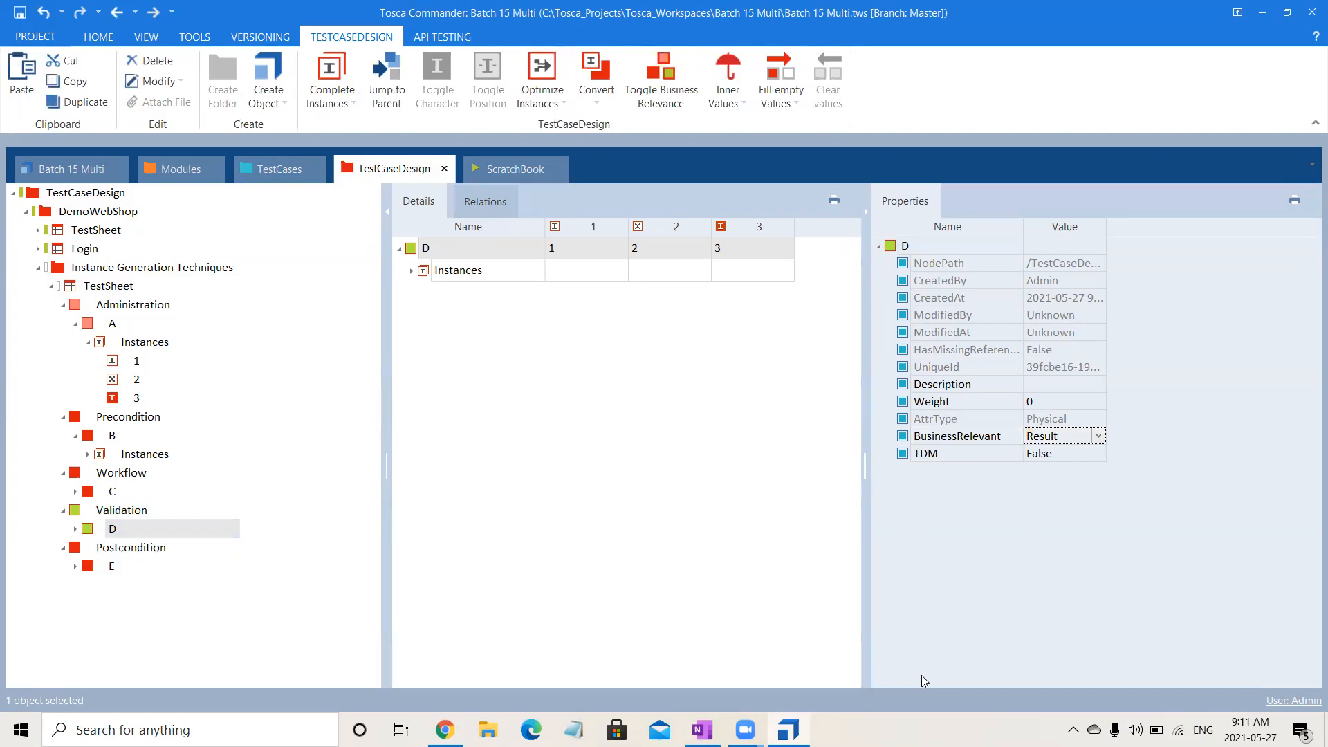
left_click(509, 635)
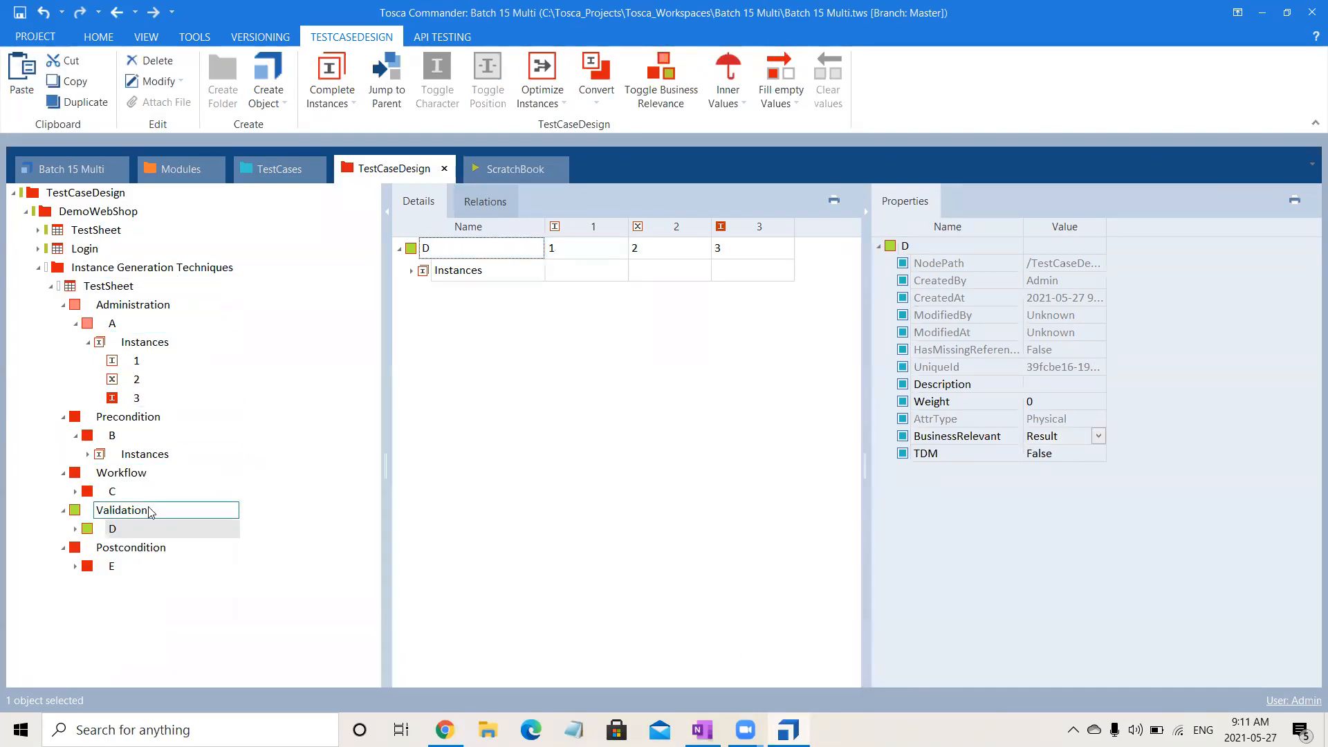
Collapse the finished TestSheet and paste six copies of it into the Instance Generation Techniques folder.
left_click(76, 325)
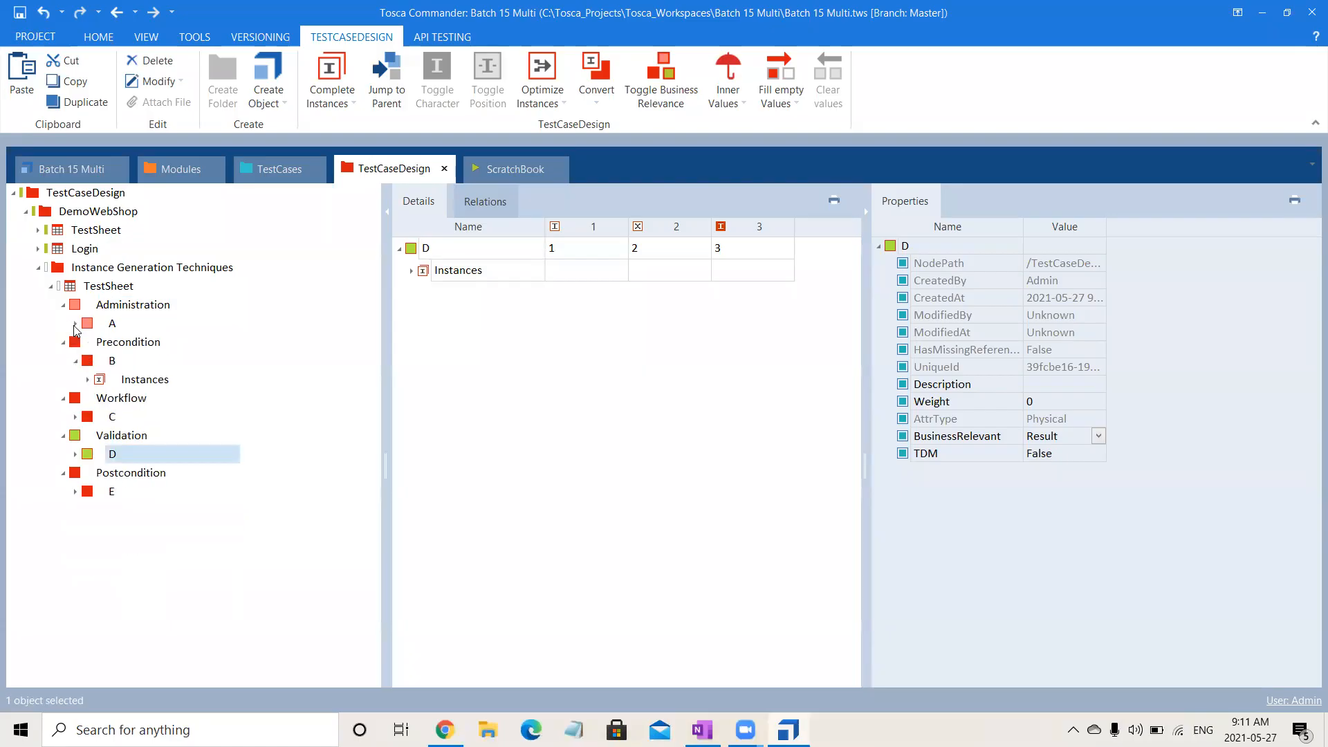
left_click(51, 285)
left_click(93, 289)
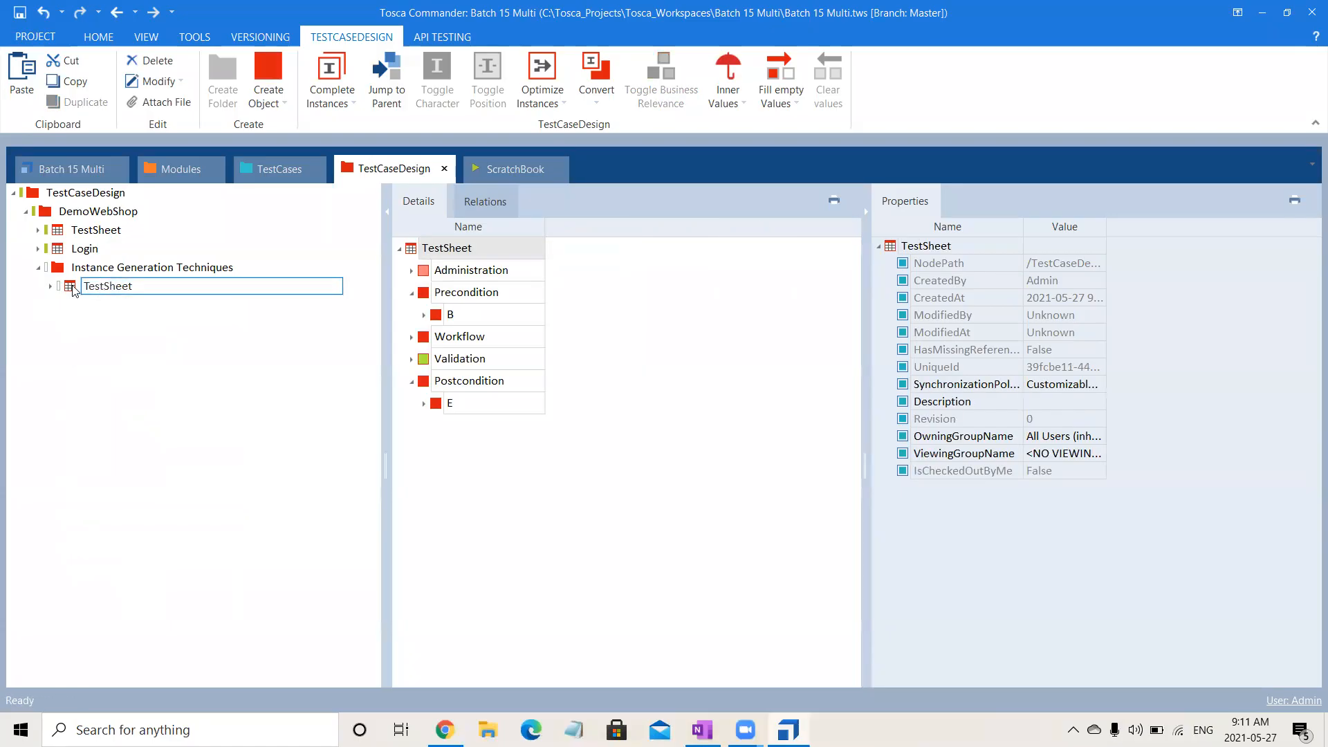
left_click(74, 287)
key("ctrl+c")
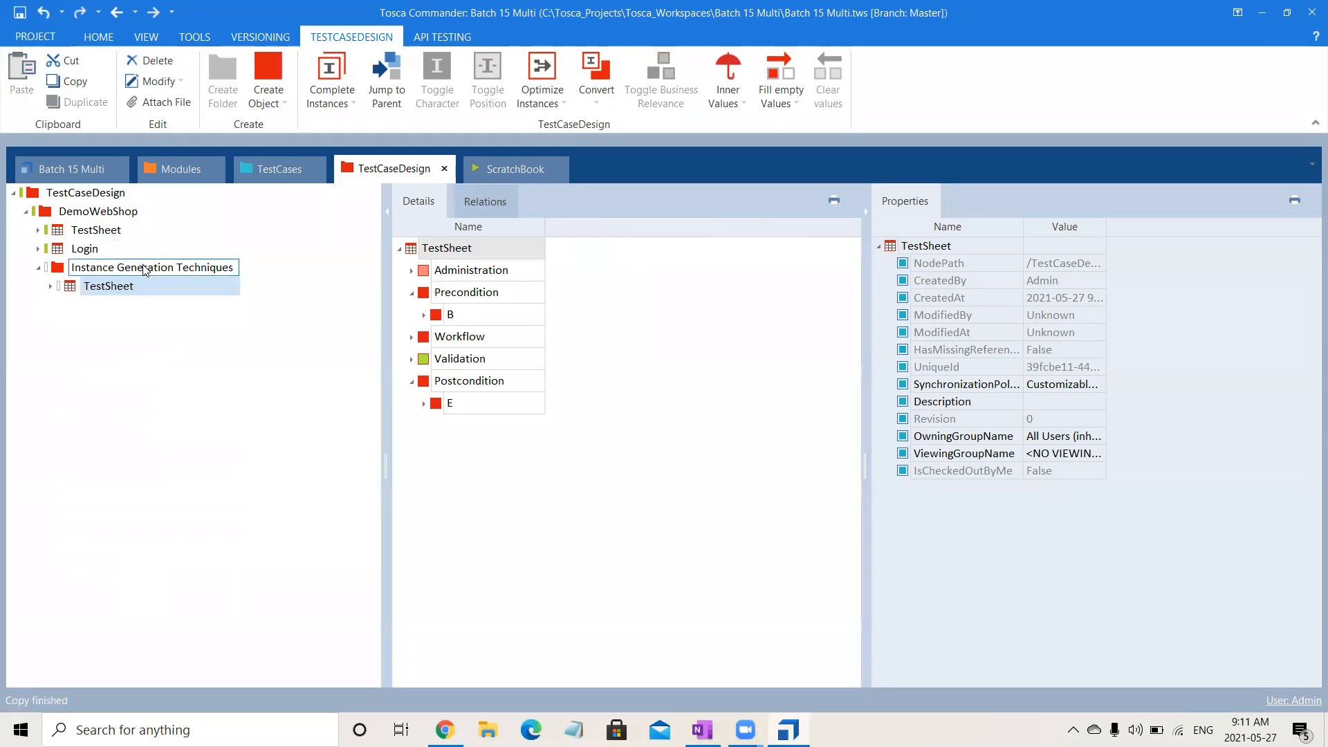
left_click(144, 266)
key("ctrl+v")
key("ctrl+v")
key("ctrl+v")
key("ctrl+v")
key("ctrl+v")
key("ctrl+v")
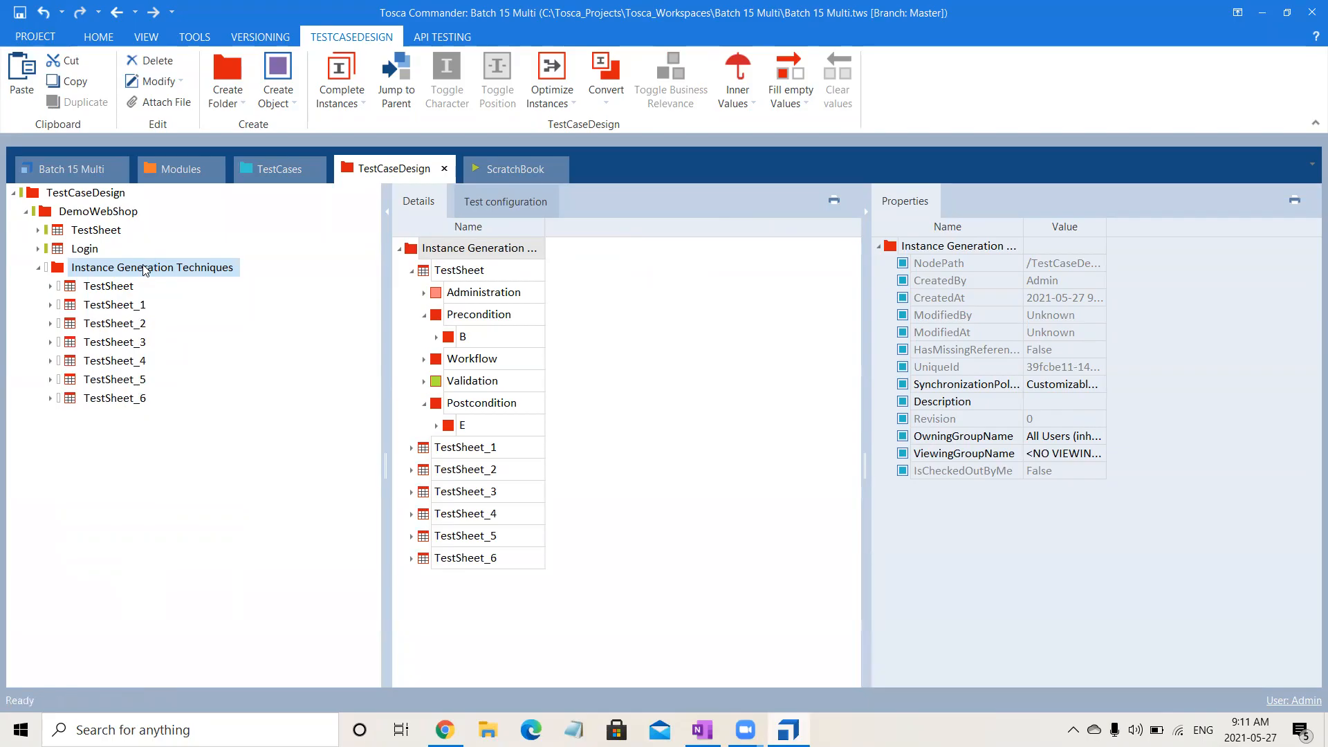
Expand the Login test sheet to examine its instances and attributes, and collapse it again.
left_click_drag(146, 270, 100, 261)
left_click(92, 253)
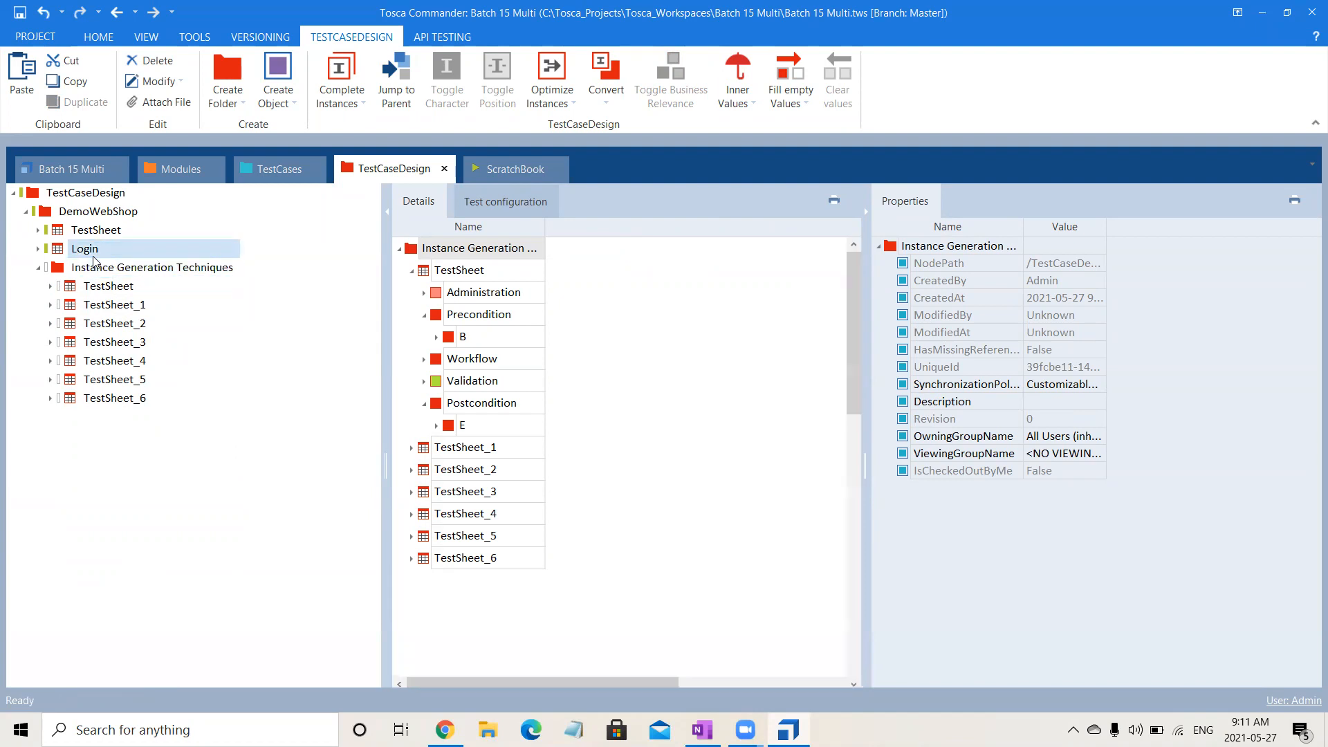
left_click(39, 251)
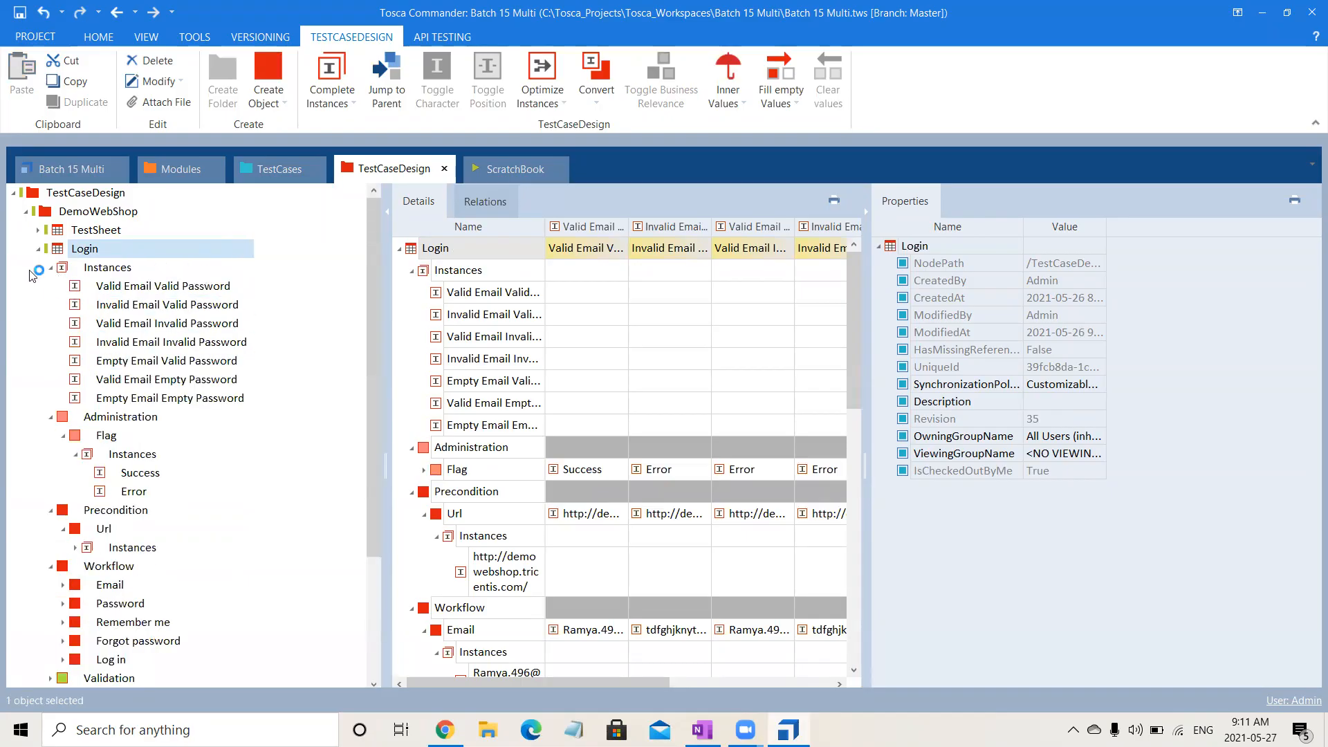
left_click(38, 250)
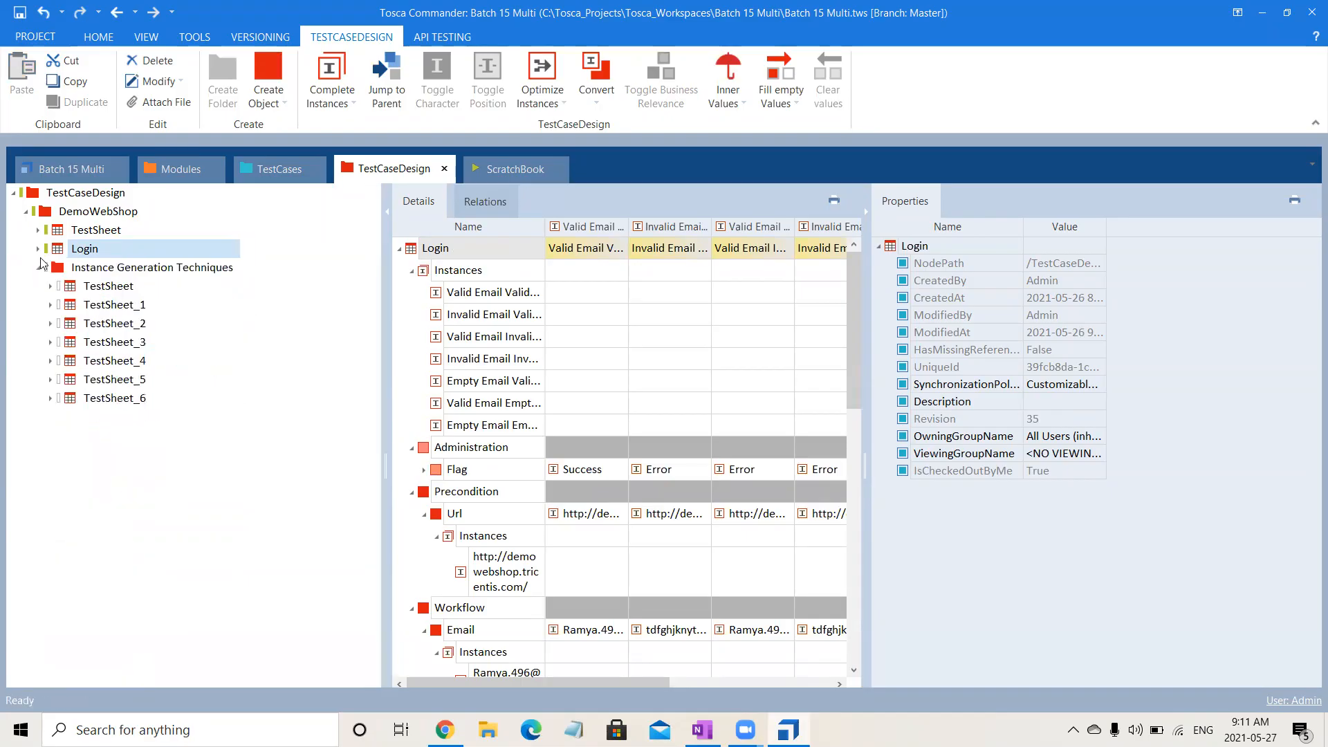
Generate instances for the original TestSheet using All combinations and hide the properties area to widen the details view.
left_click(102, 290)
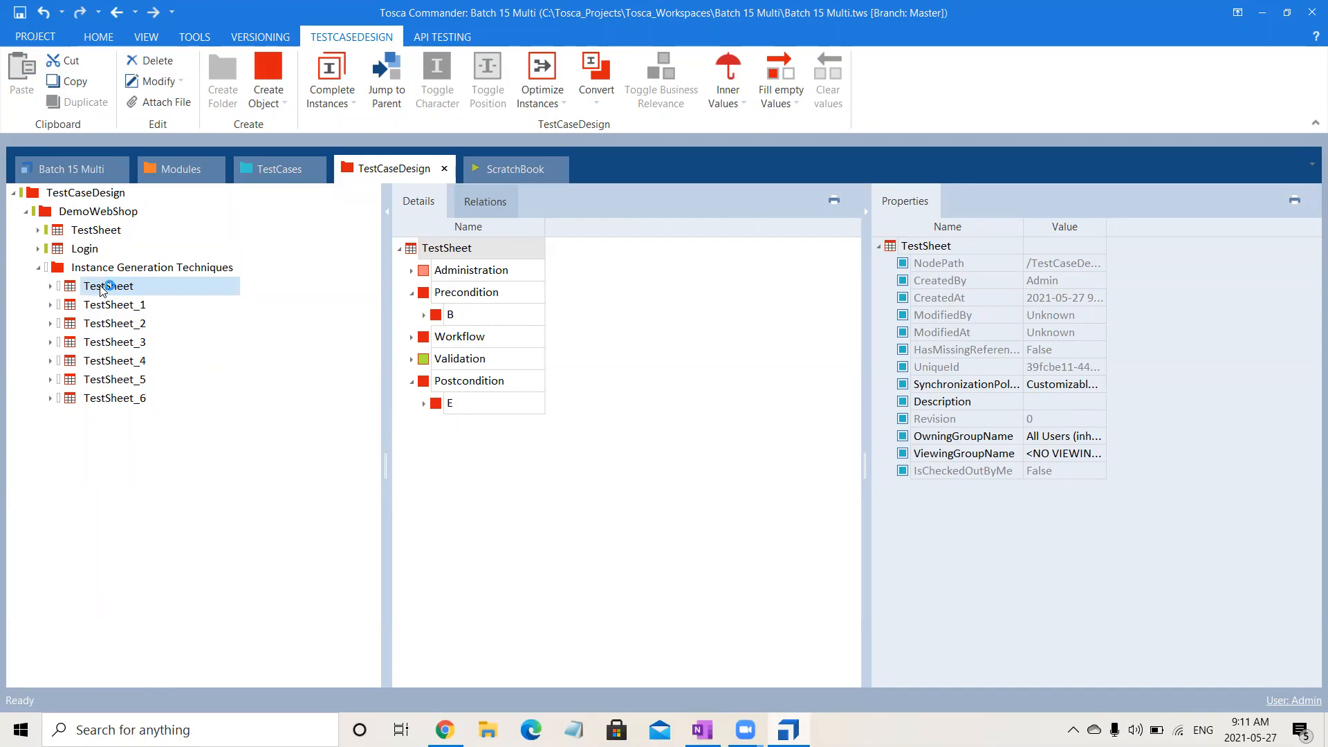
right_click(101, 290)
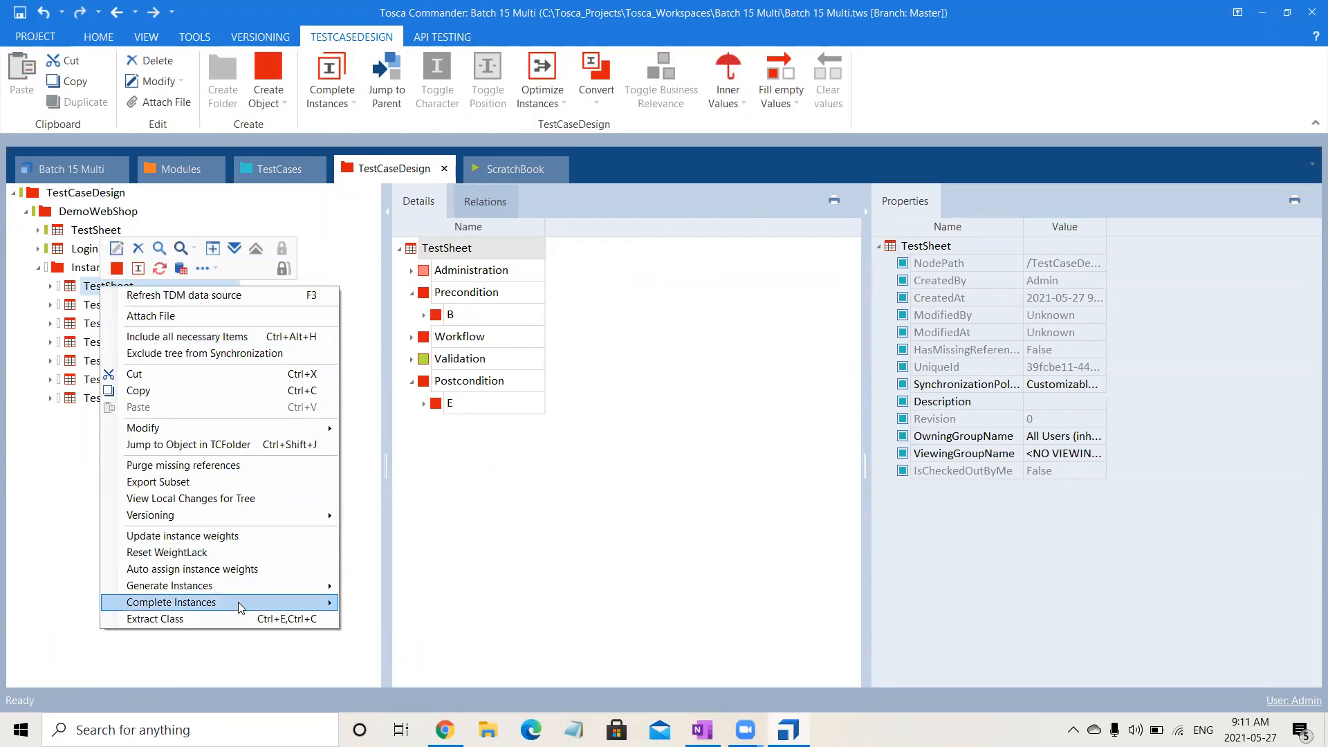
mouse_move(241, 606)
mouse_move(273, 593)
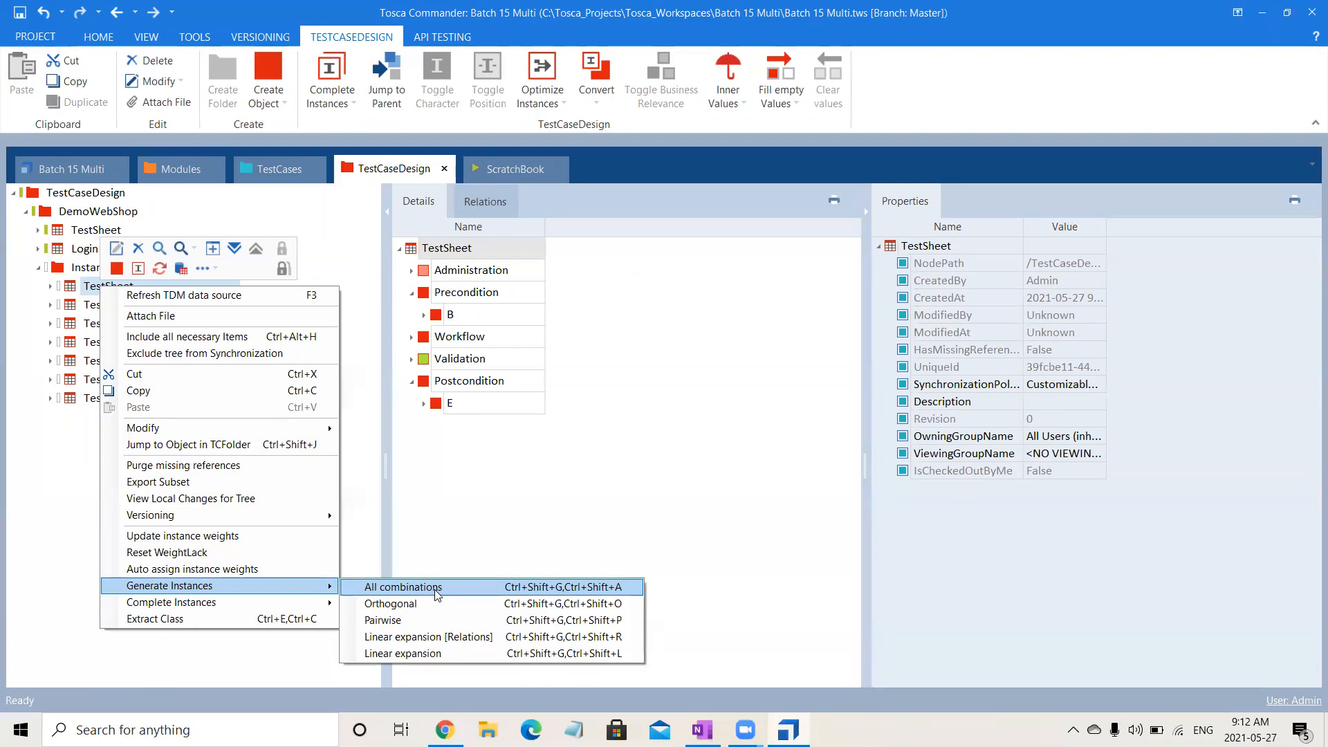
left_click(437, 594)
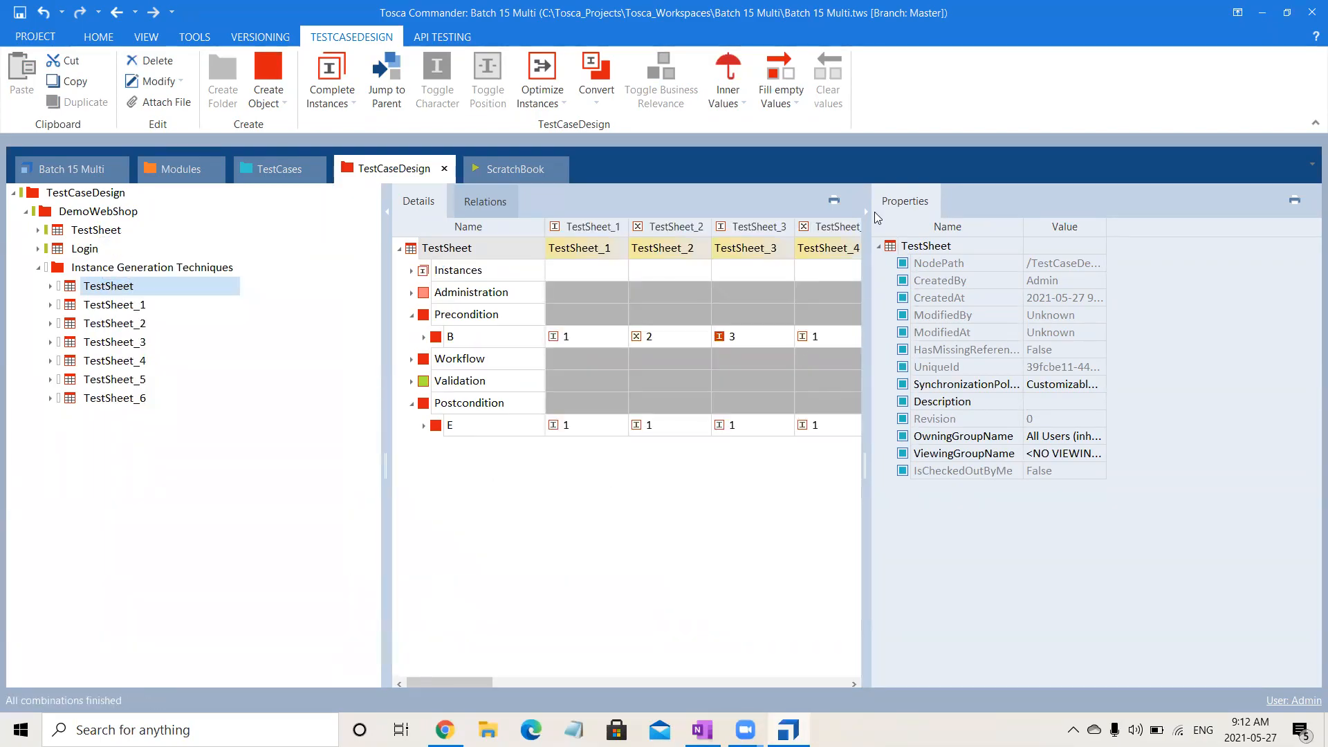
left_click(862, 208)
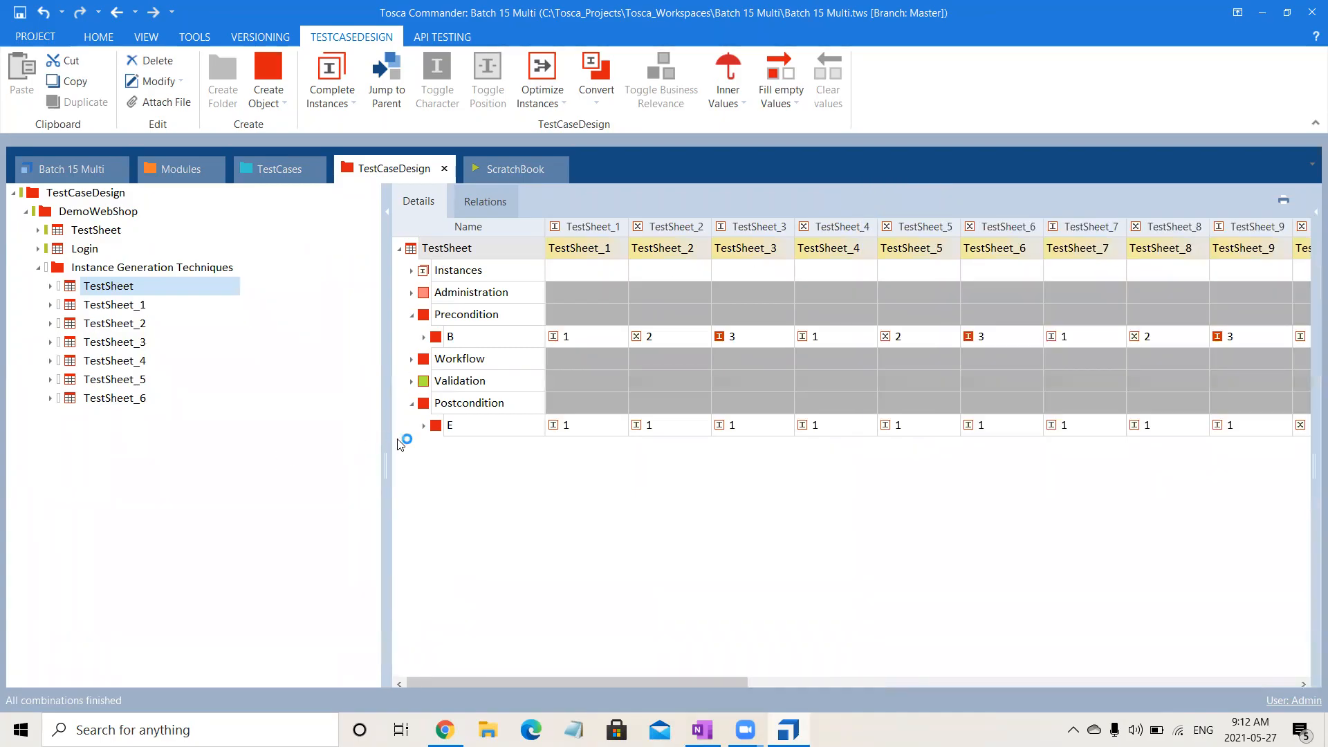
Widen the details view and expand the TestSheet's instances and attribute groups to examine the generated All combinations values.
left_click_drag(379, 438, 184, 466)
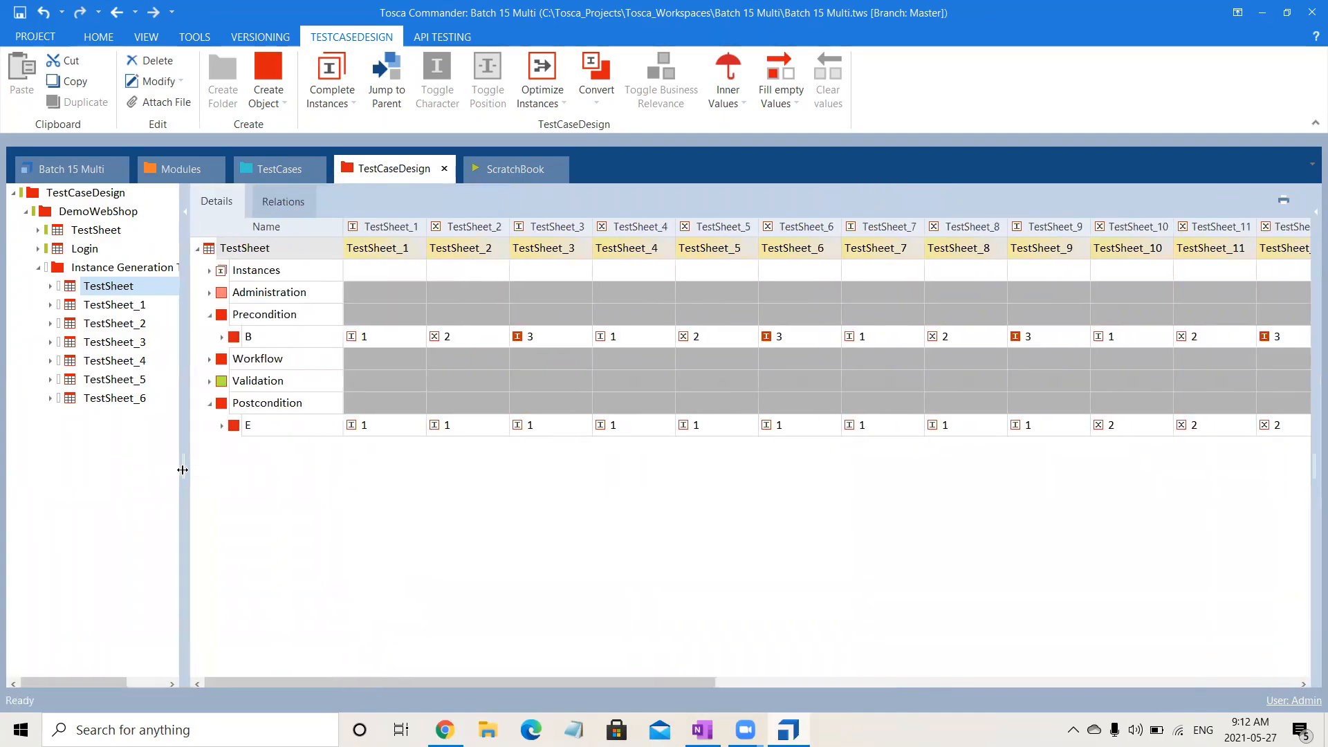
left_click(213, 293)
left_click(211, 270)
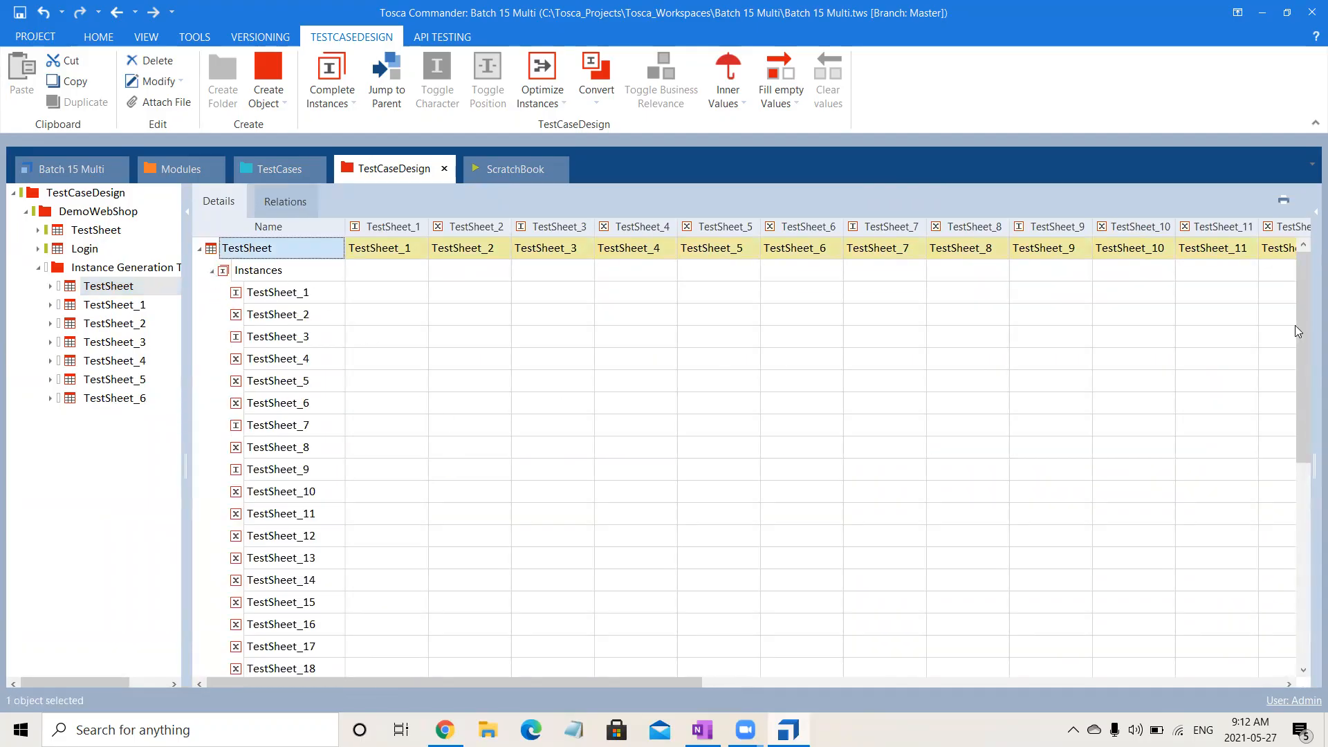
left_click_drag(1308, 335, 1306, 304)
left_click(212, 272)
left_click(225, 315)
left_click(225, 315)
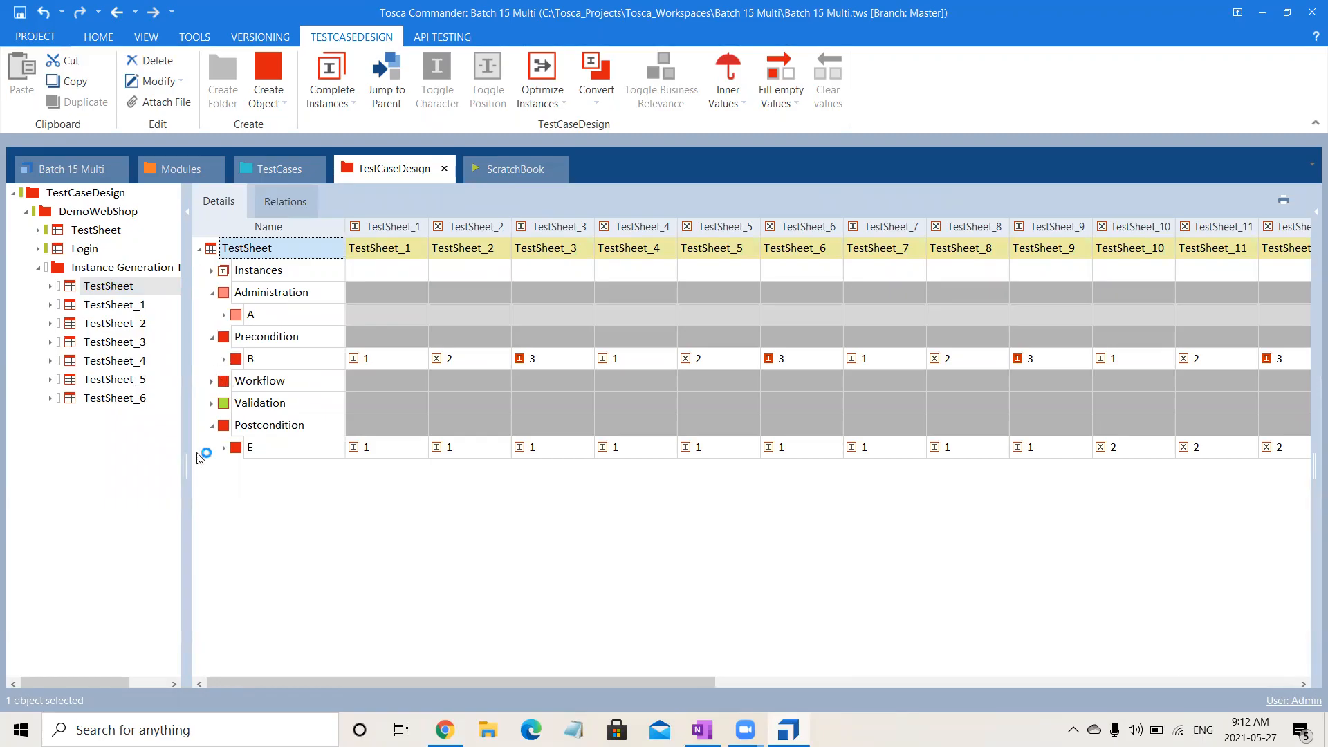
left_click(212, 381)
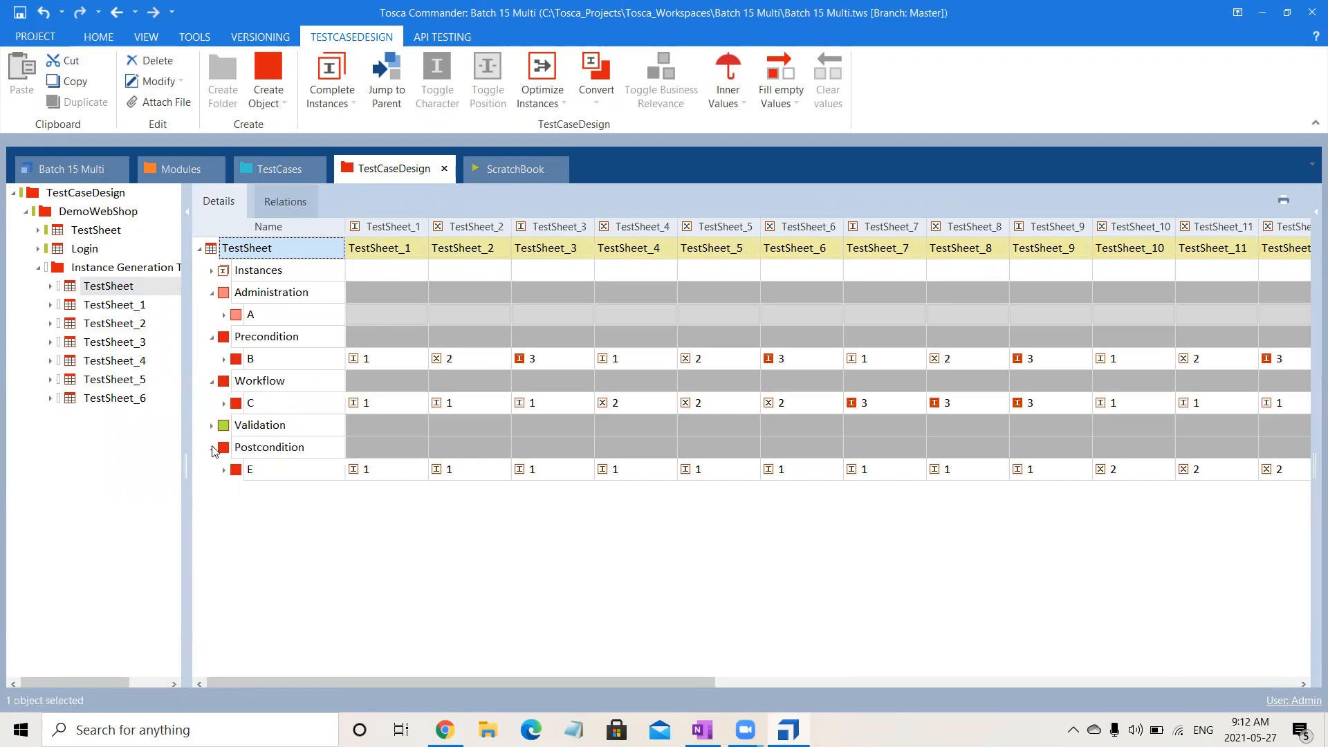
left_click(211, 425)
left_click(516, 403)
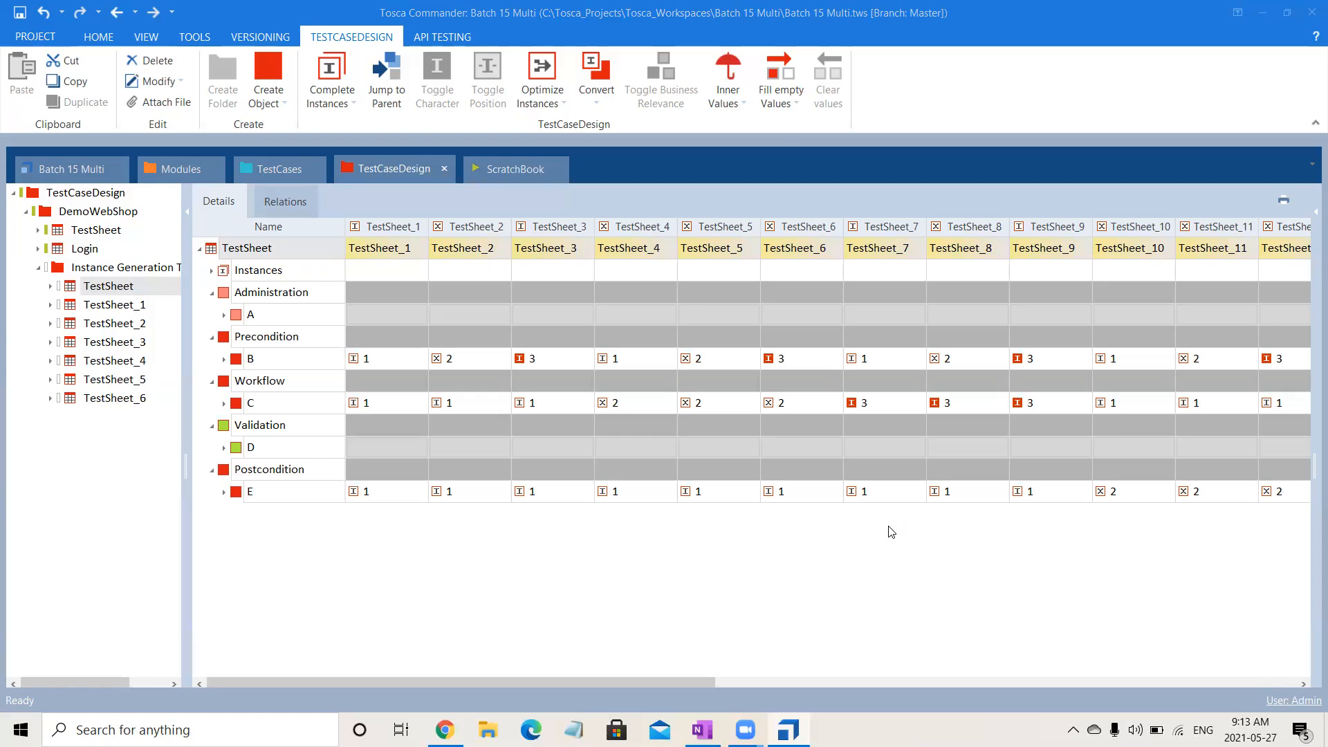
Generate instances for TestSheet_1 using the Orthogonal technique.
left_click(147, 287)
left_click(137, 307)
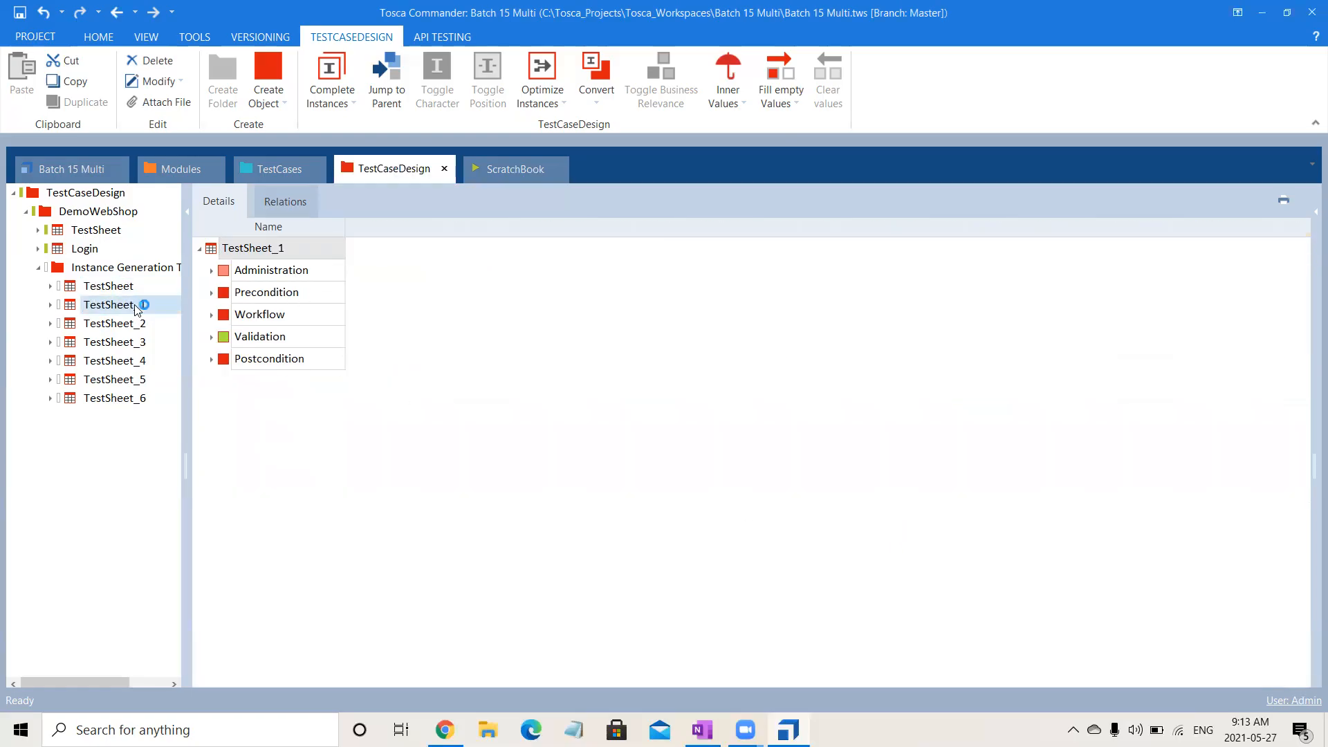
right_click(137, 309)
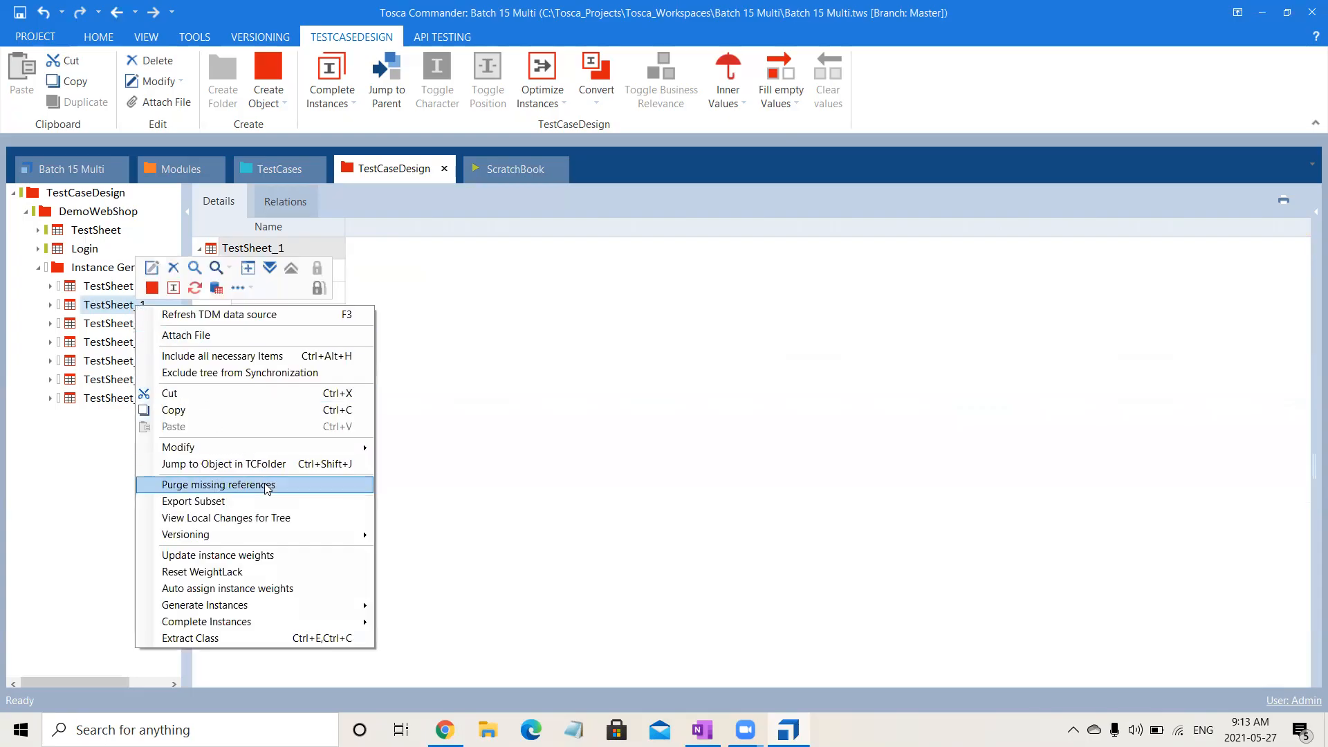
mouse_move(325, 606)
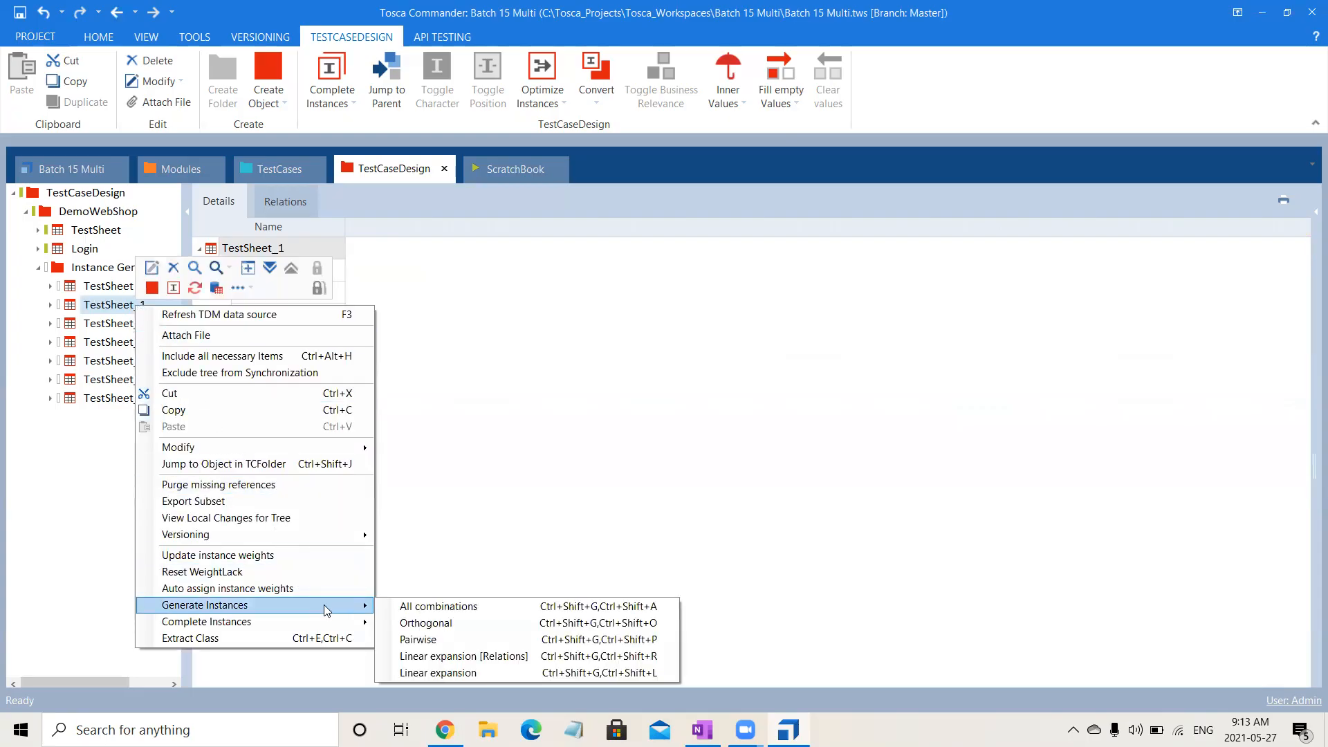
left_click(448, 622)
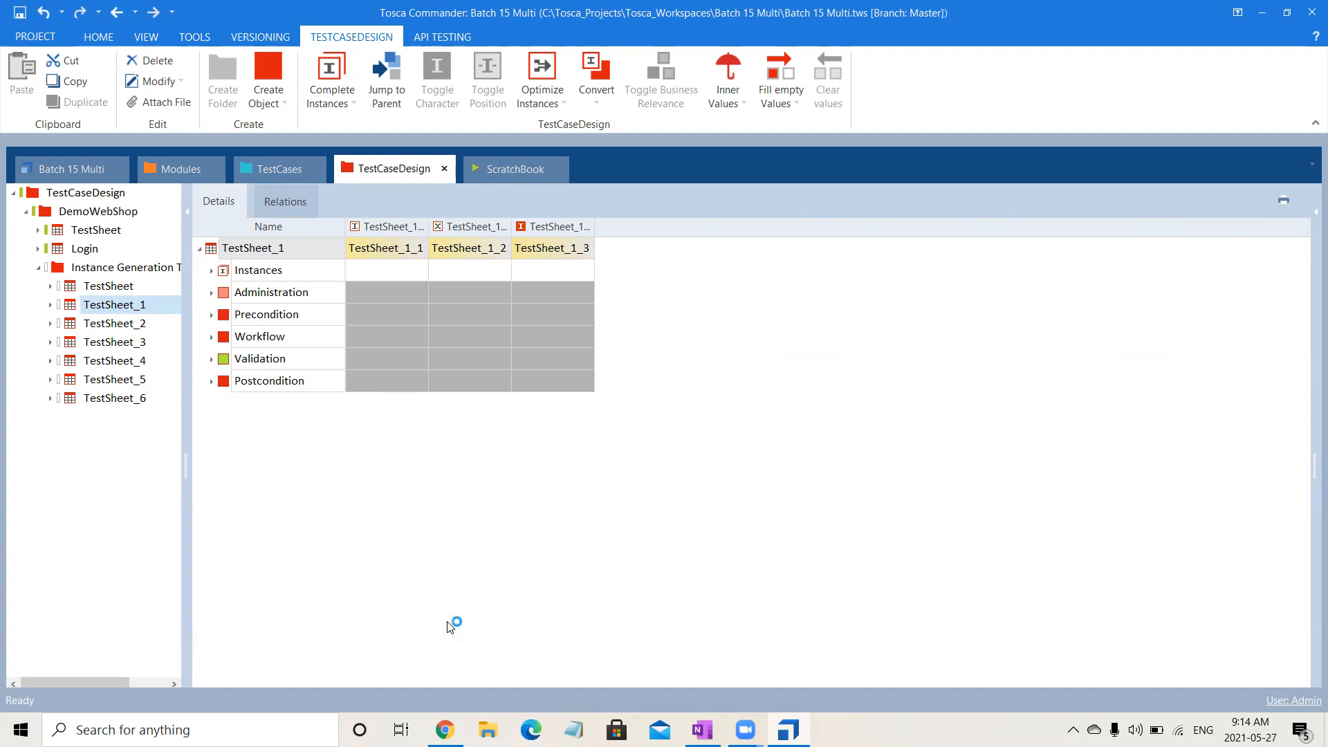
Expand all of TestSheet_1 and collapse attributes A to E to examine the values of its generated instances.
left_click(267, 249)
right_click(214, 252)
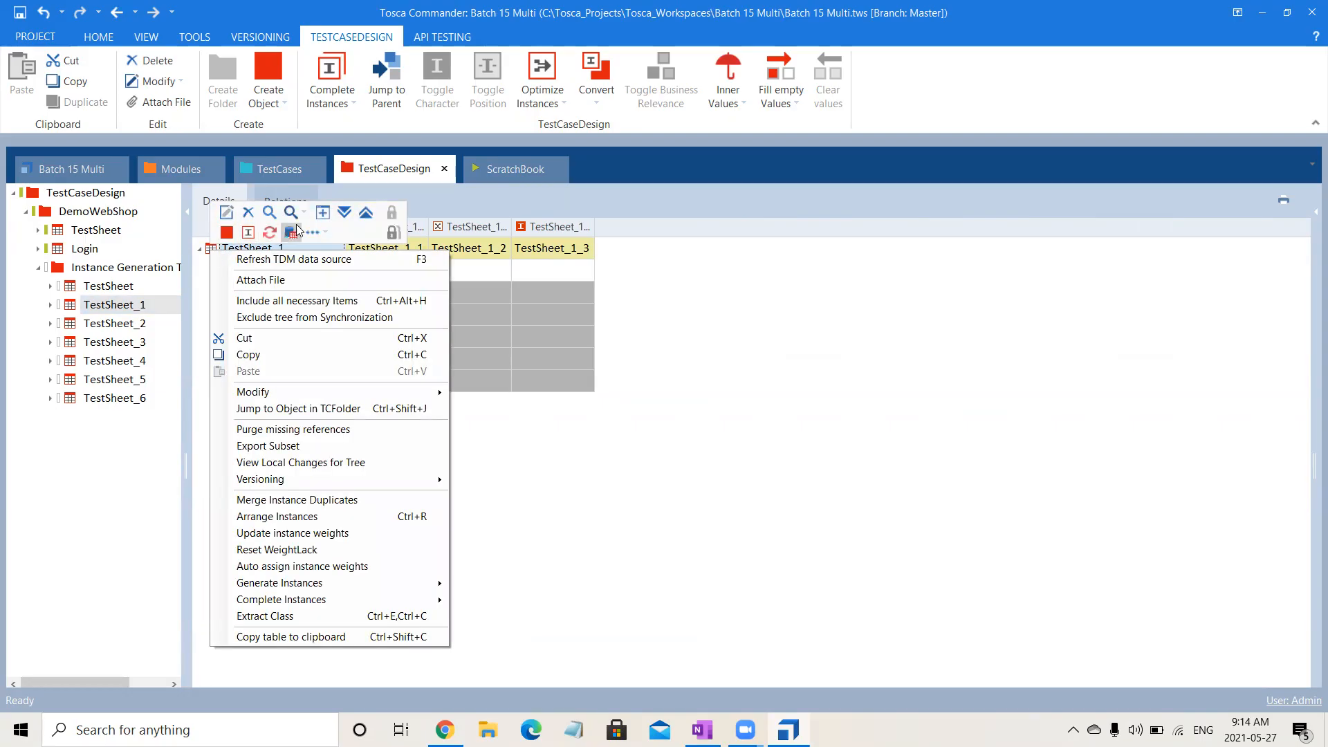
left_click(341, 218)
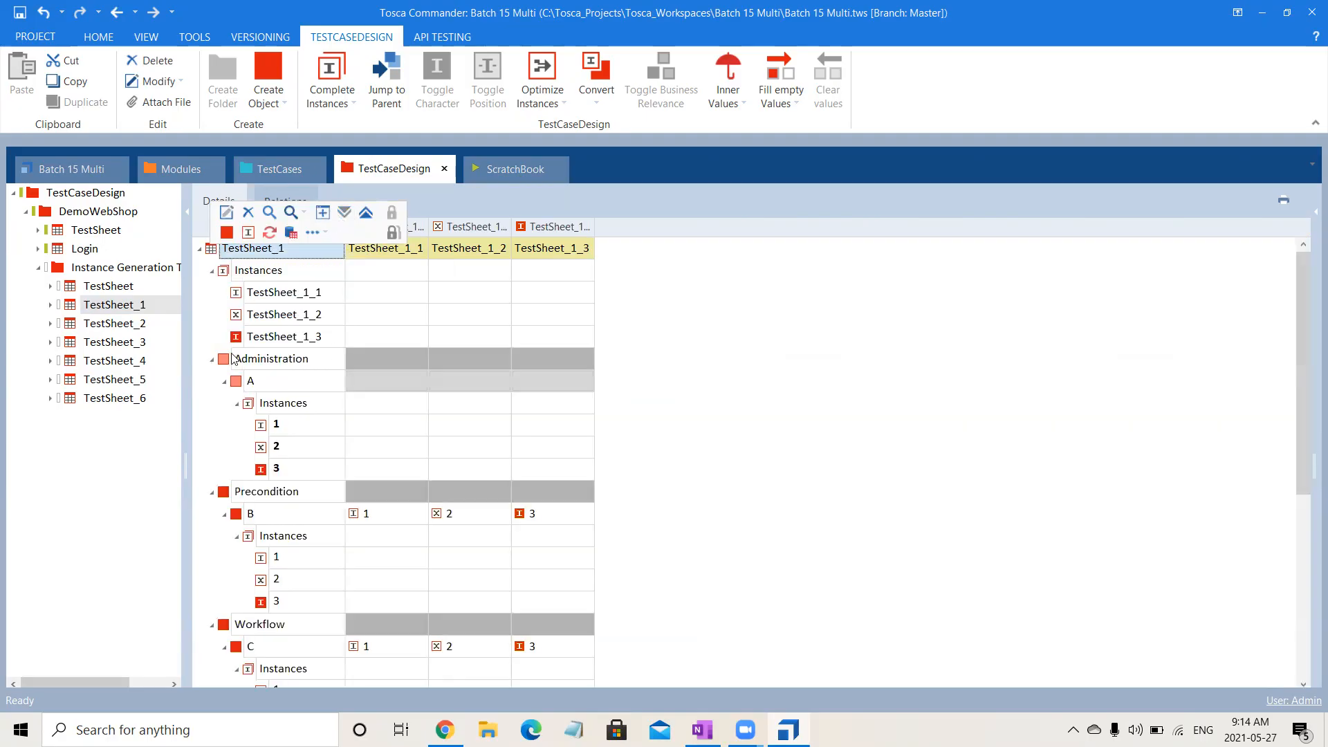
left_click(224, 382)
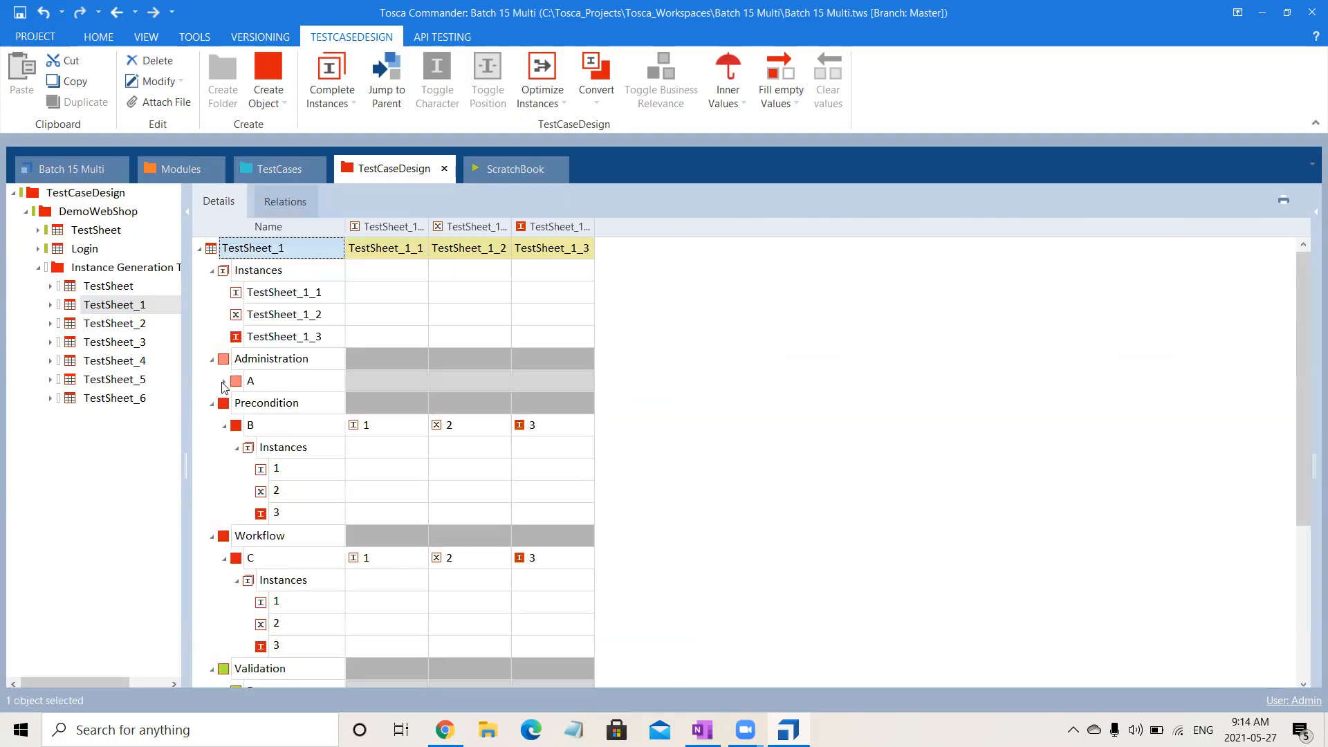
left_click(225, 426)
left_click(224, 470)
left_click(225, 514)
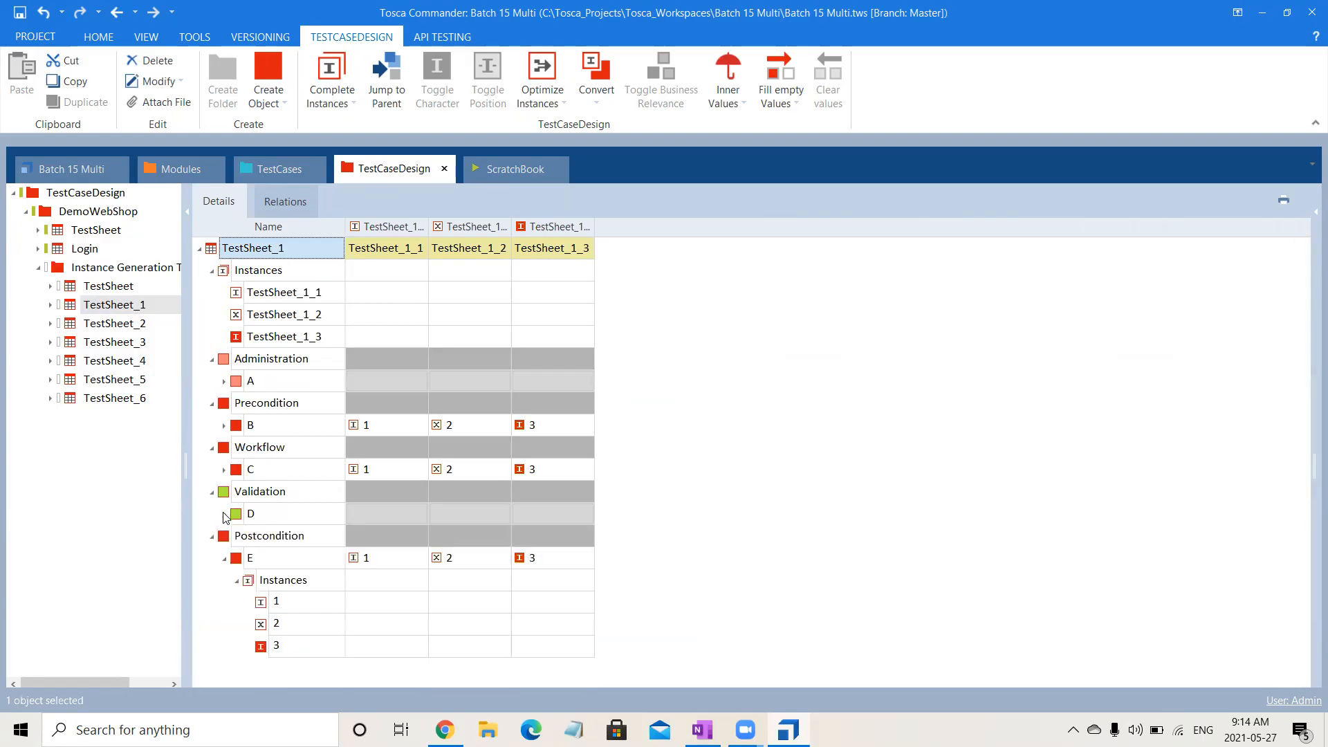
left_click(224, 558)
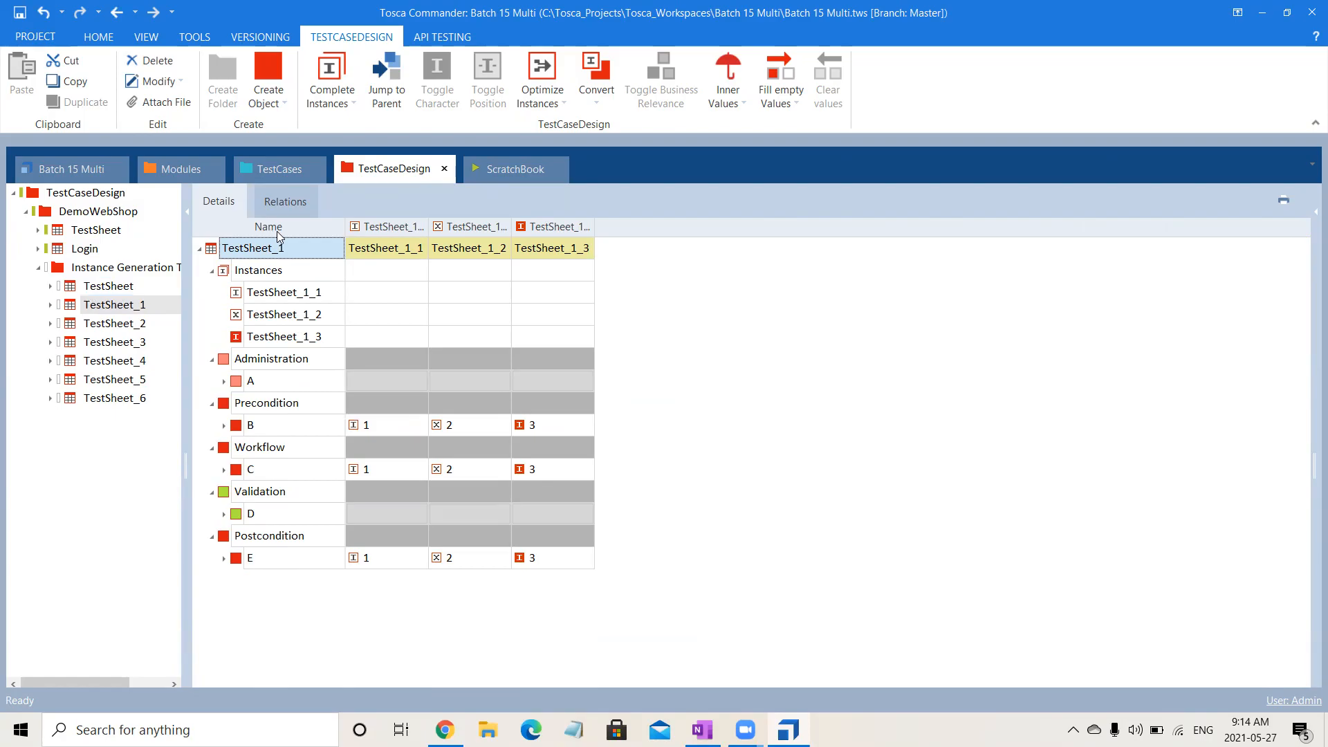
Rename TestSheet_1 as Orthogonal.
left_click(288, 247)
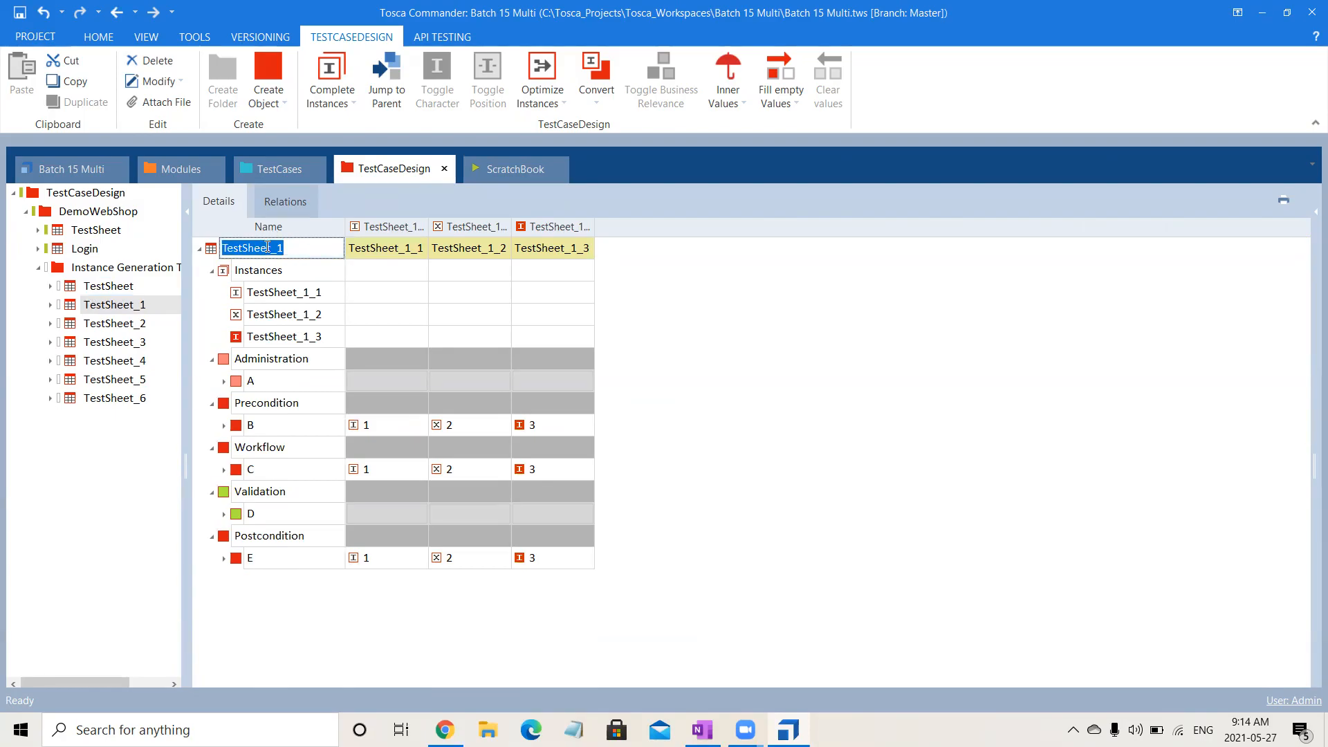
type("Orthogonal")
key("Return")
Rename the original TestSheet in the Instance Generation Techniques folder as All Combinations.
left_click(124, 289)
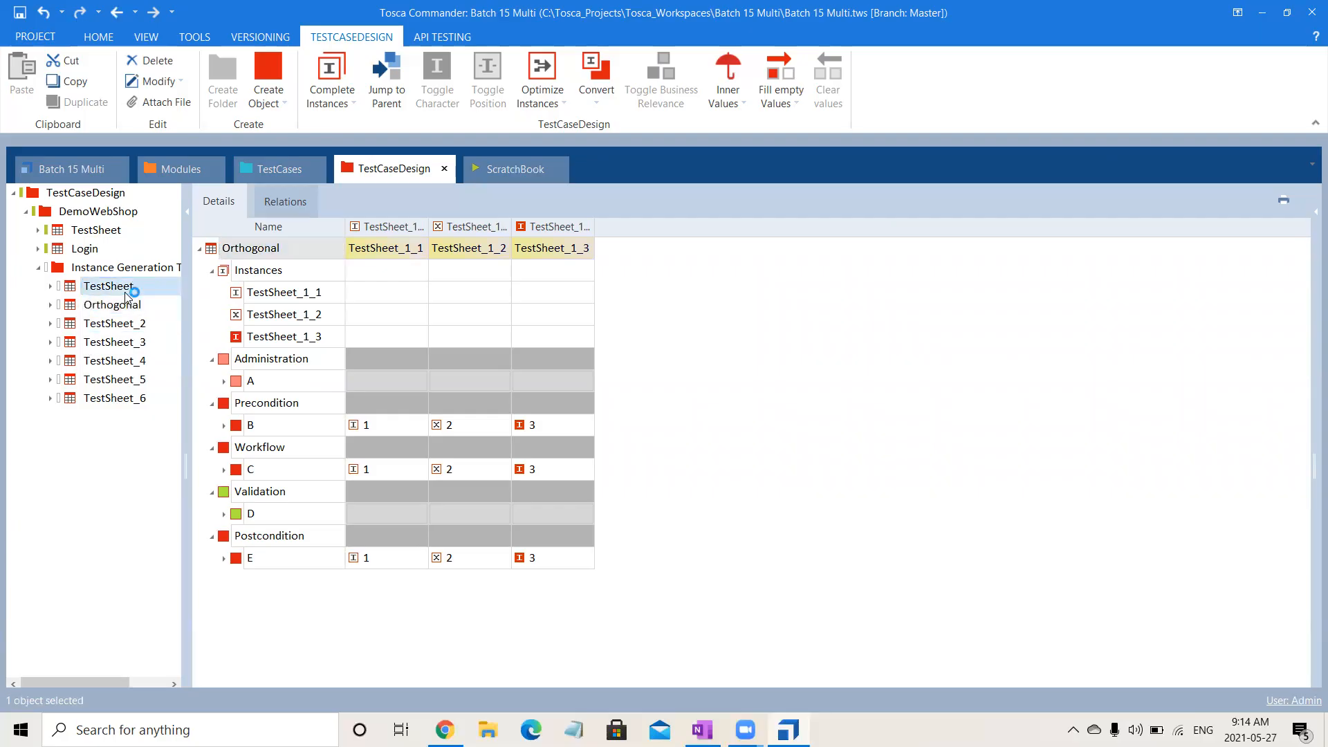
left_click(141, 291)
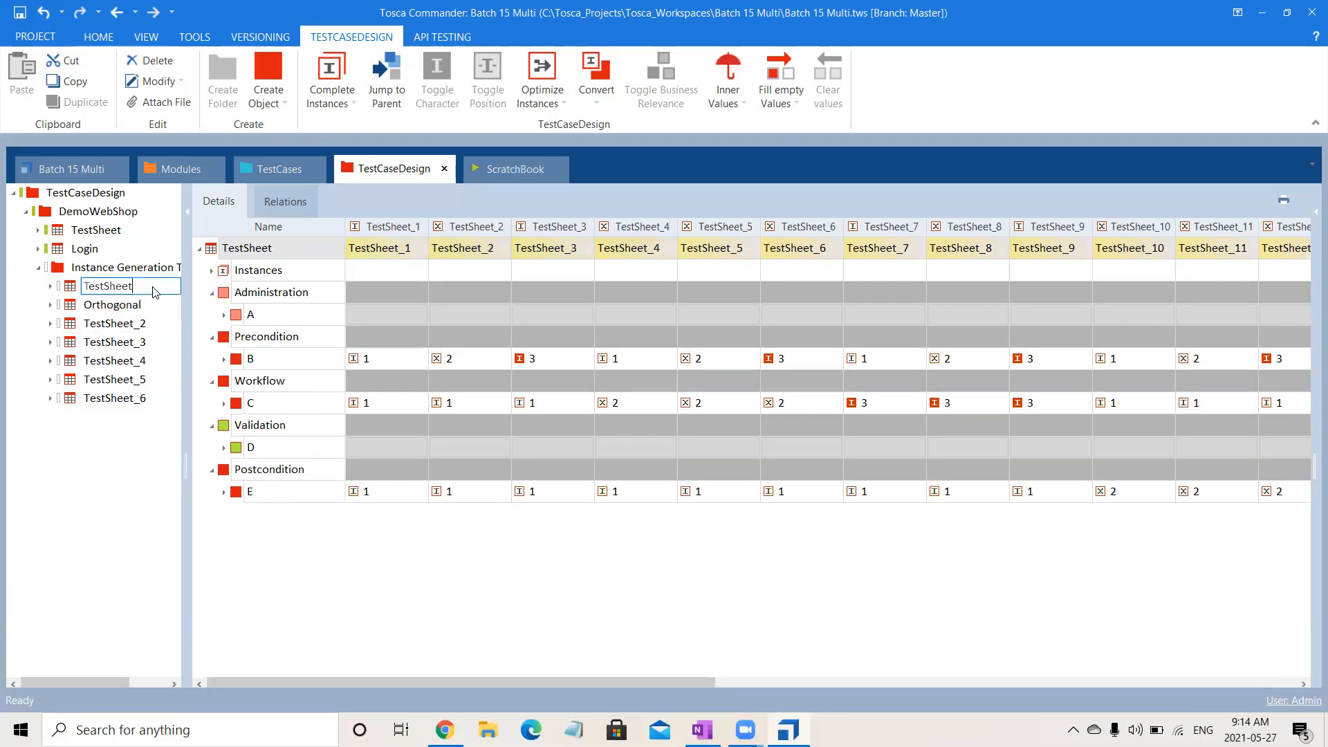
type("All Combina")
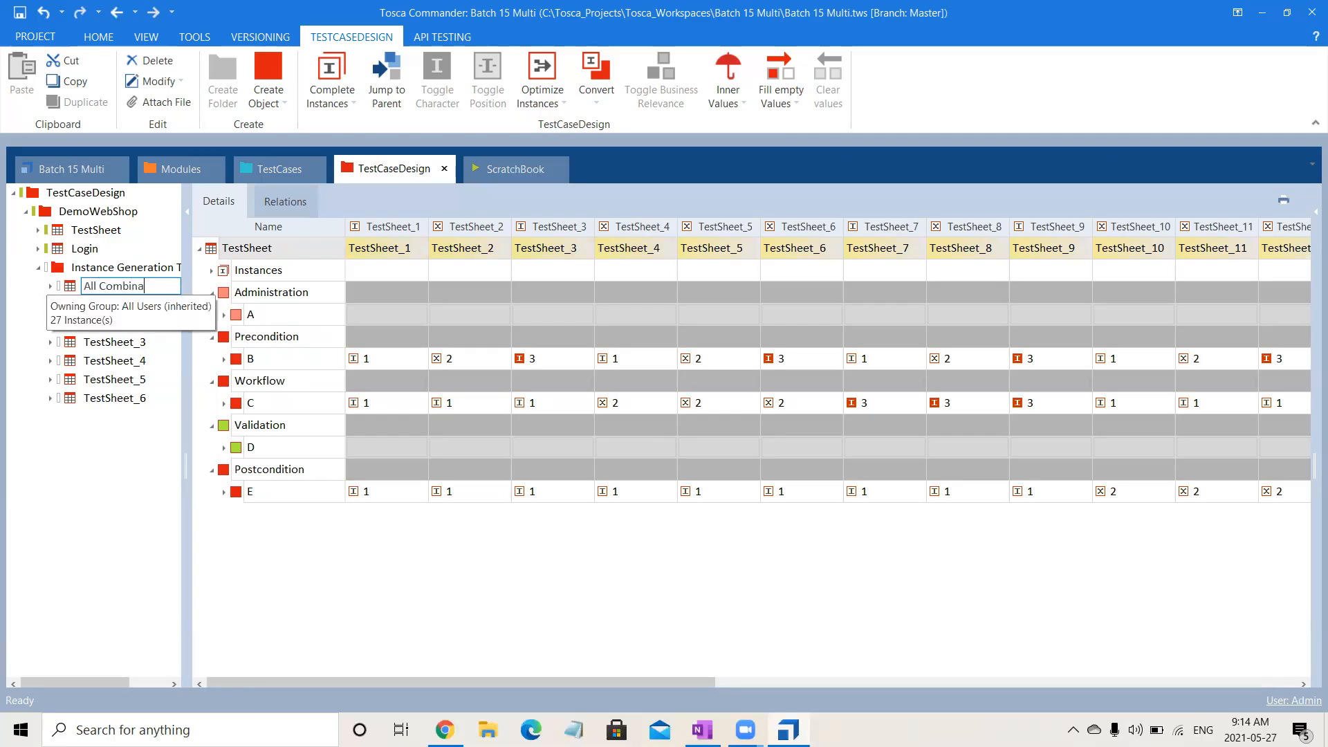
type("tions")
key("Return")
Generate instances for TestSheet_2 using the Pairwise technique.
left_click(97, 325)
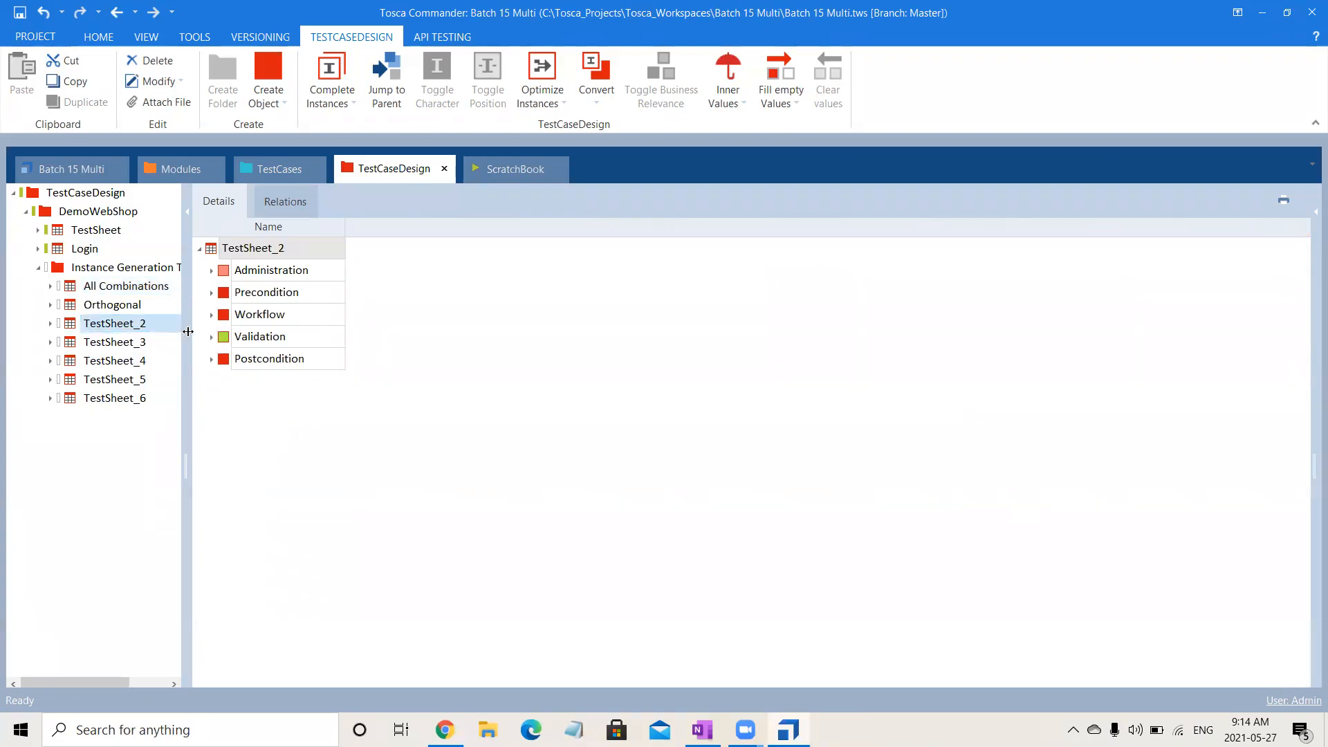
right_click(142, 334)
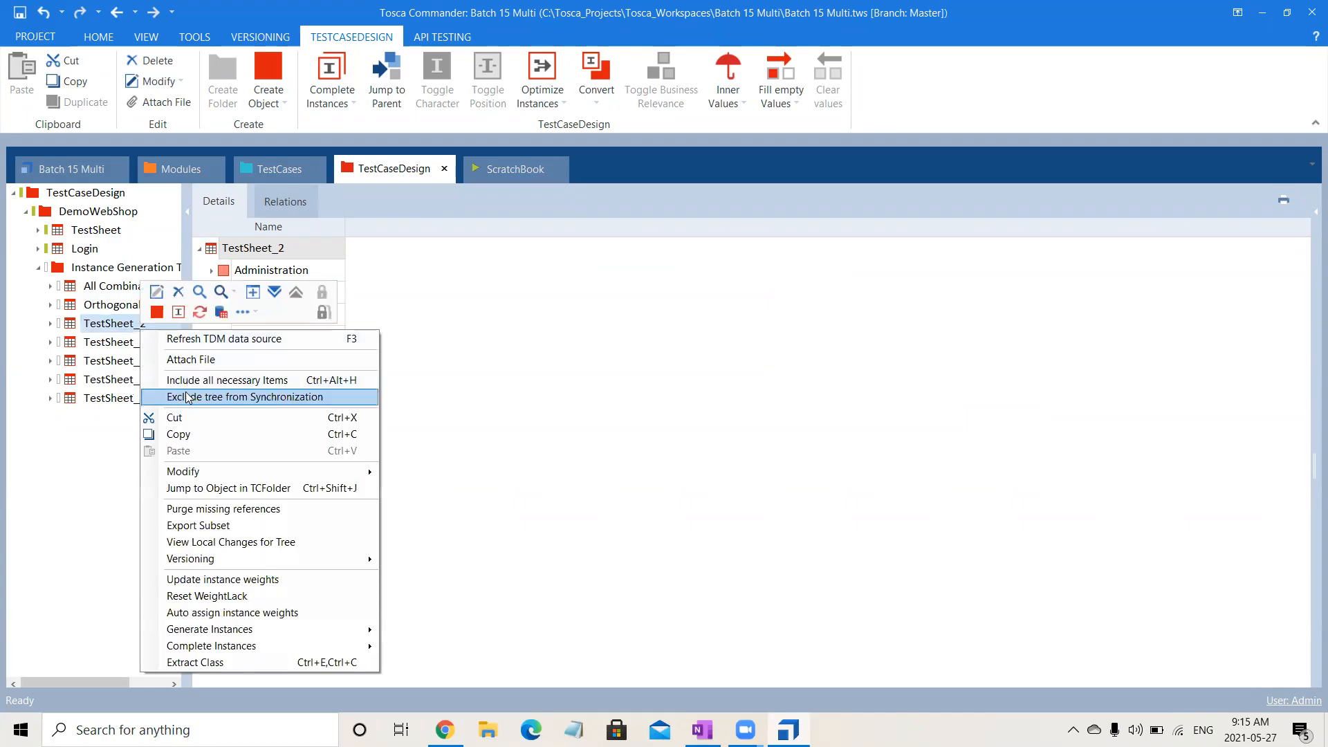
mouse_move(325, 629)
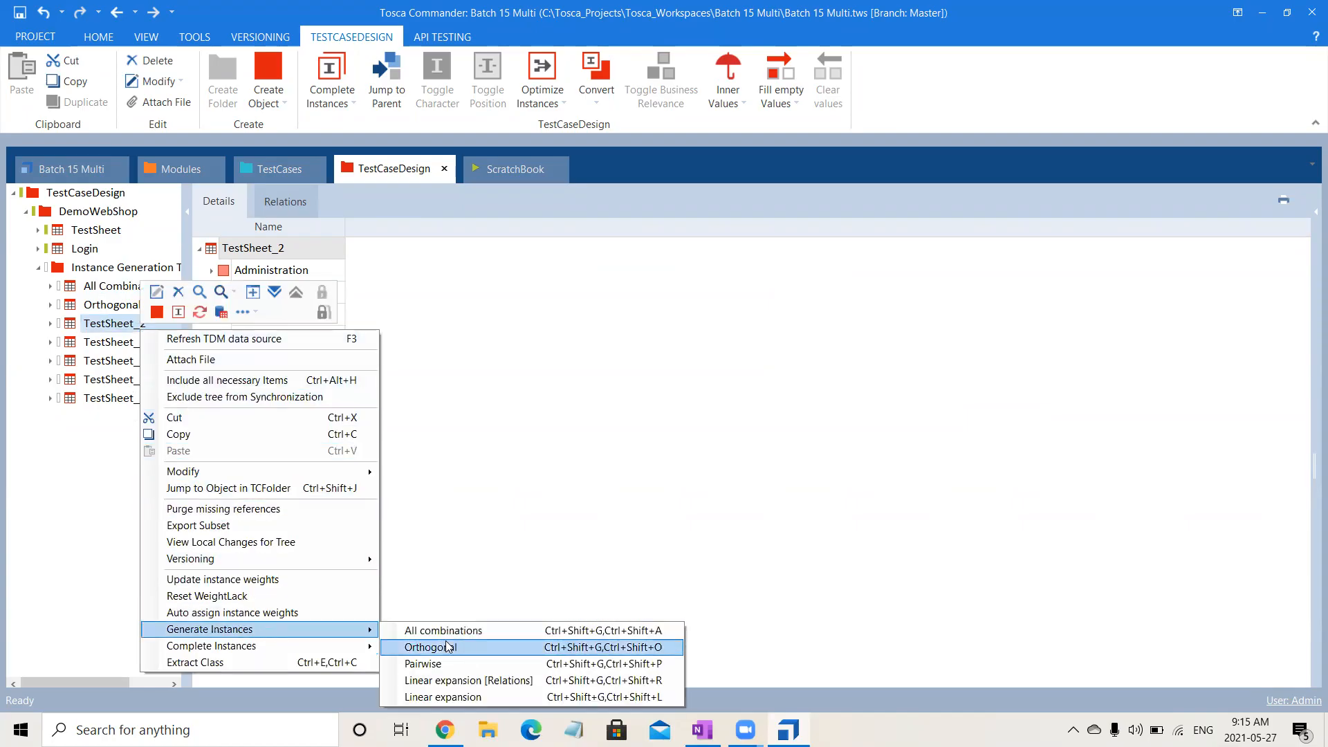
left_click(474, 671)
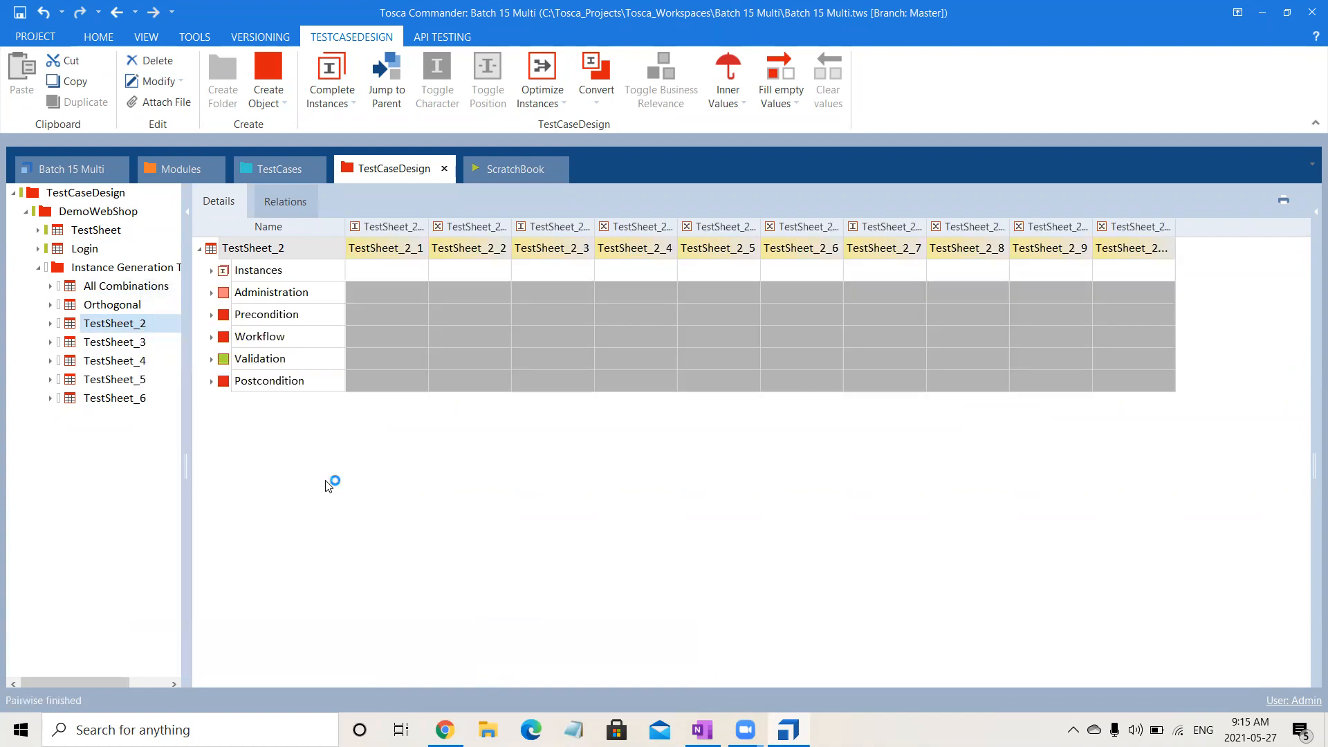
Expand the instances and all attribute groups of TestSheet_2 to examine the value combinations of its generated instances.
left_click(211, 271)
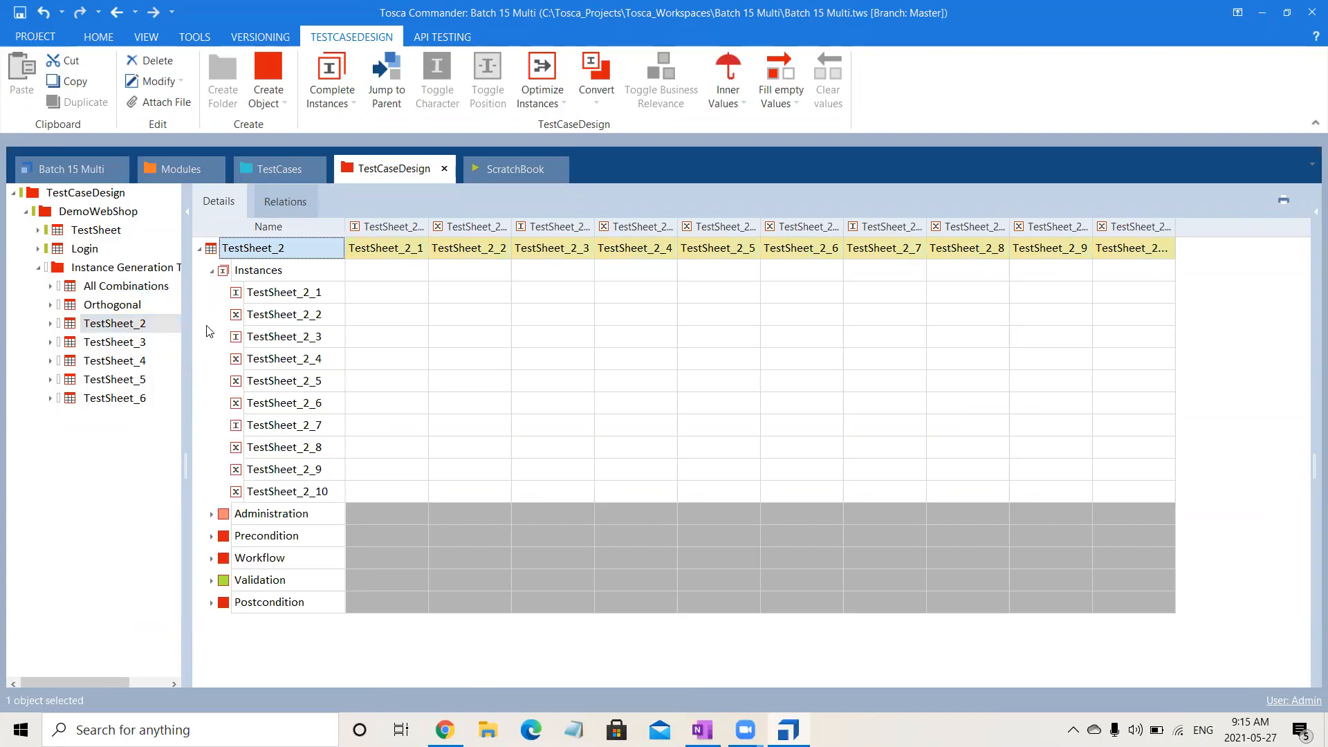
left_click(211, 514)
left_click(211, 558)
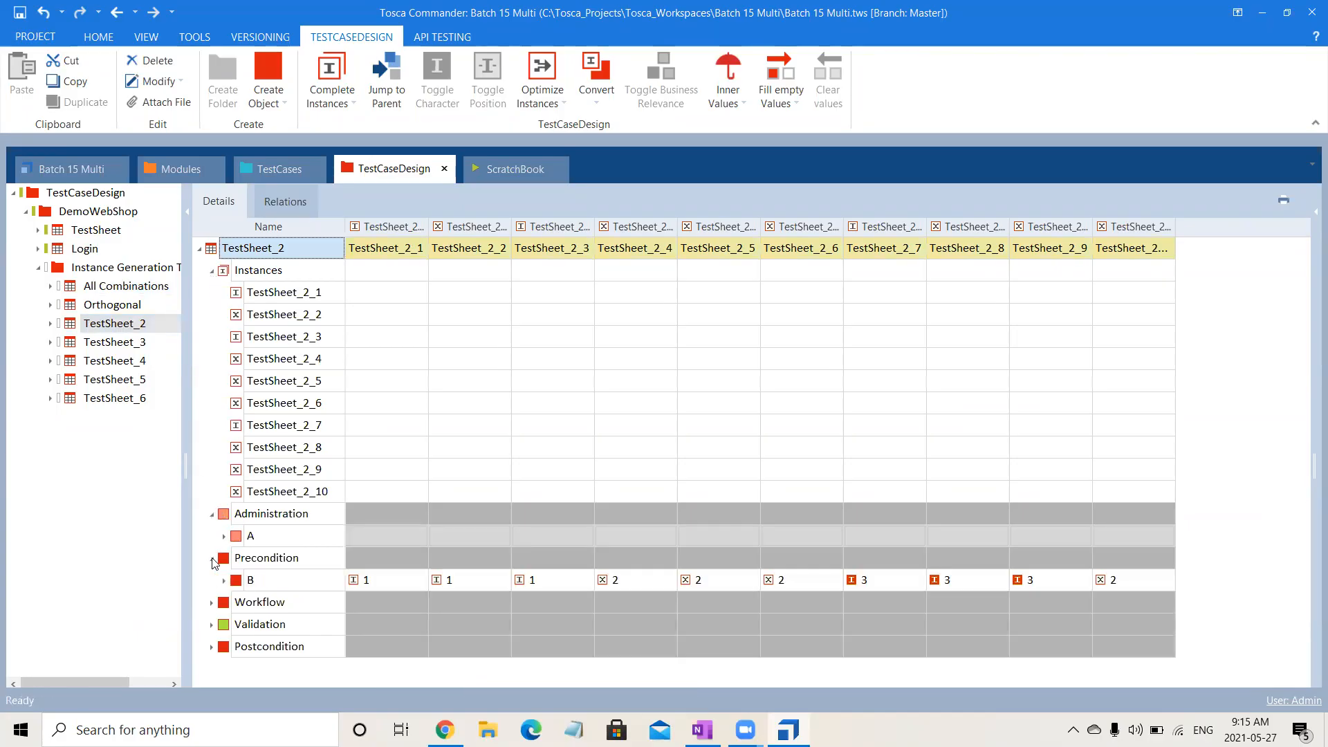
left_click(212, 602)
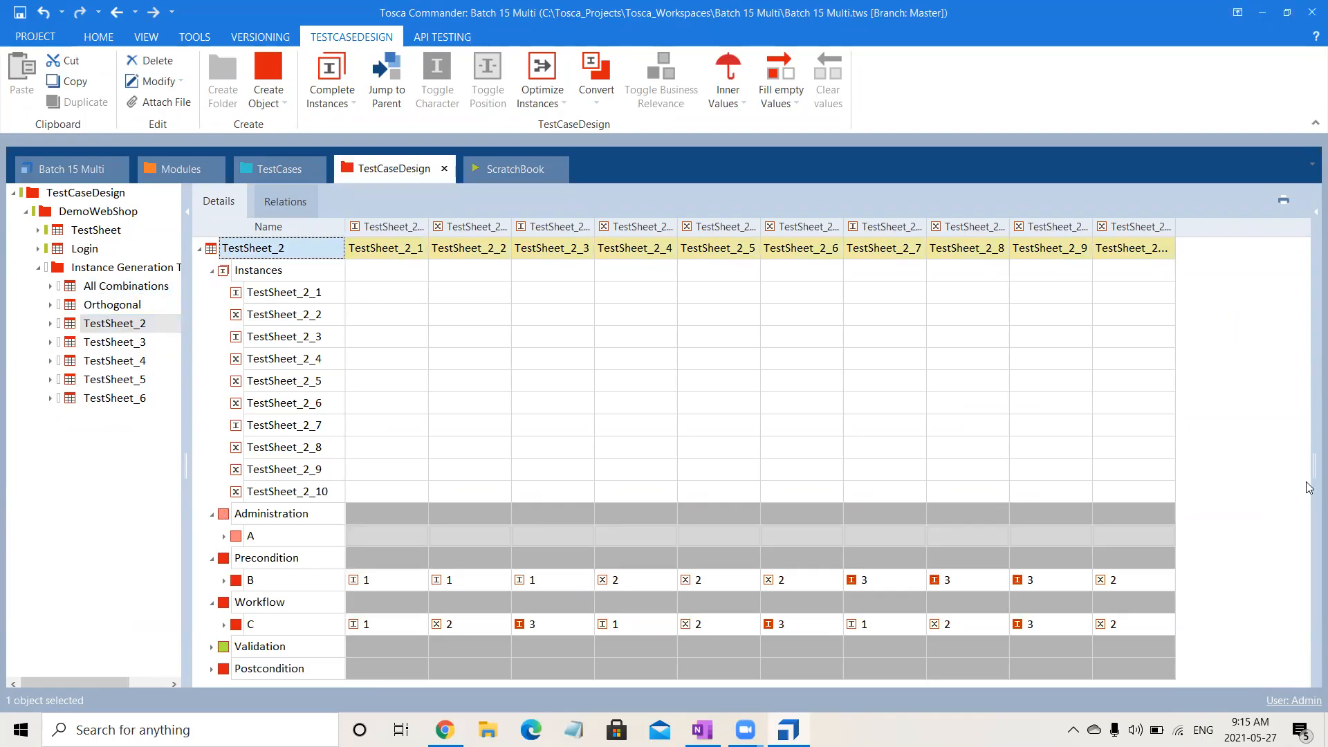
left_click(211, 669)
left_click(212, 649)
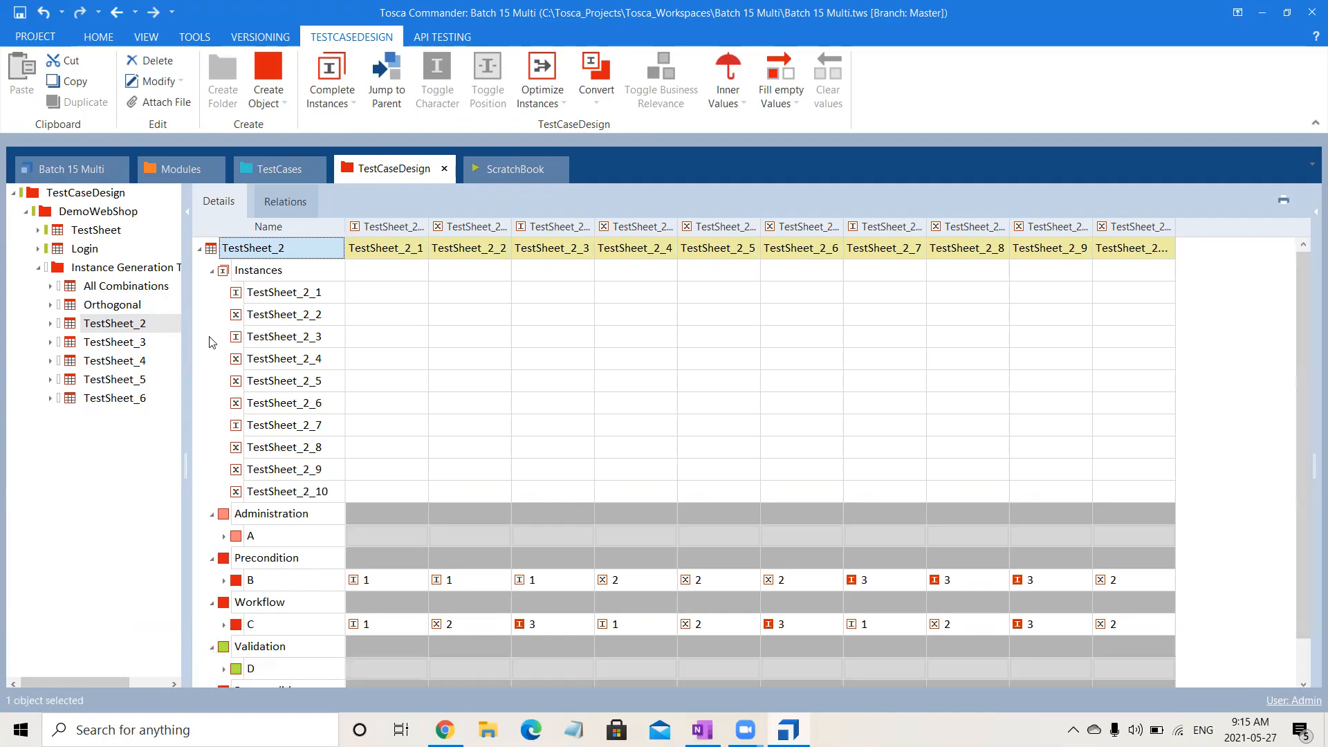
left_click(211, 271)
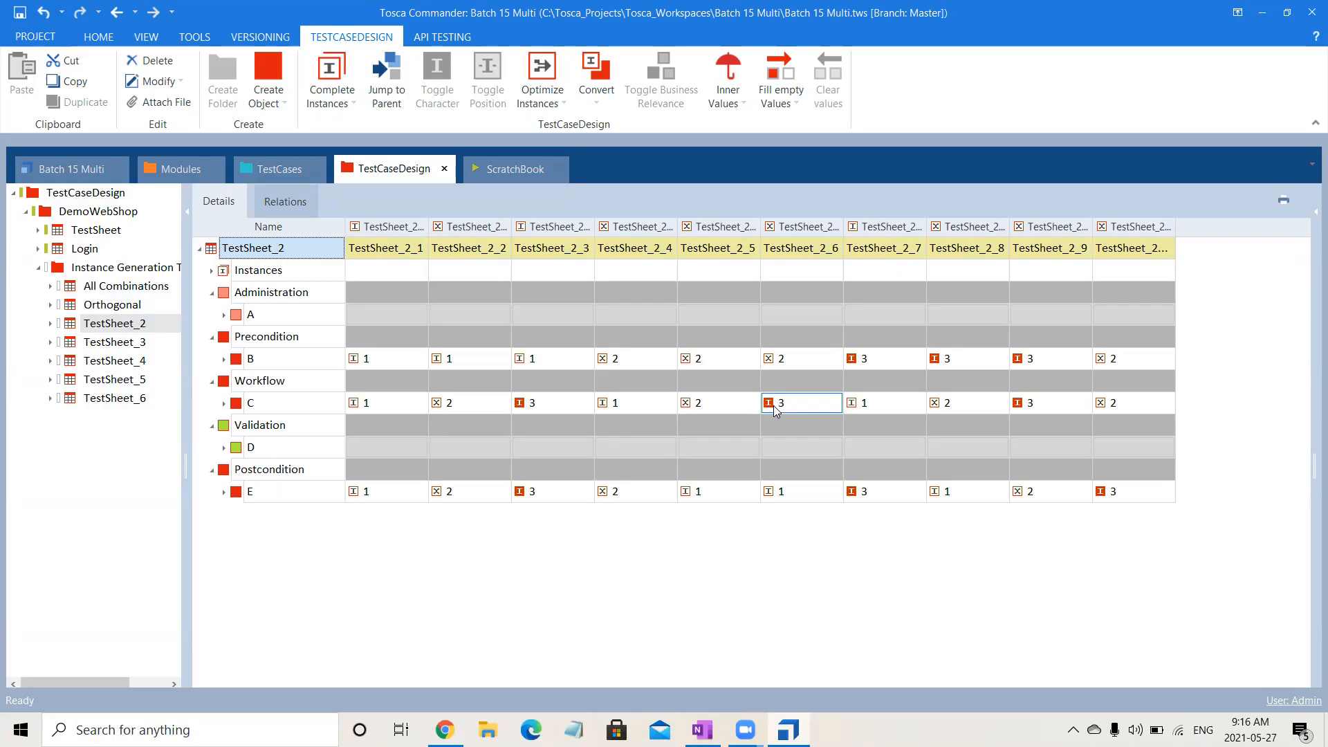
left_click(213, 271)
Rename TestSheet_2 as Pairwise.
left_click(291, 250)
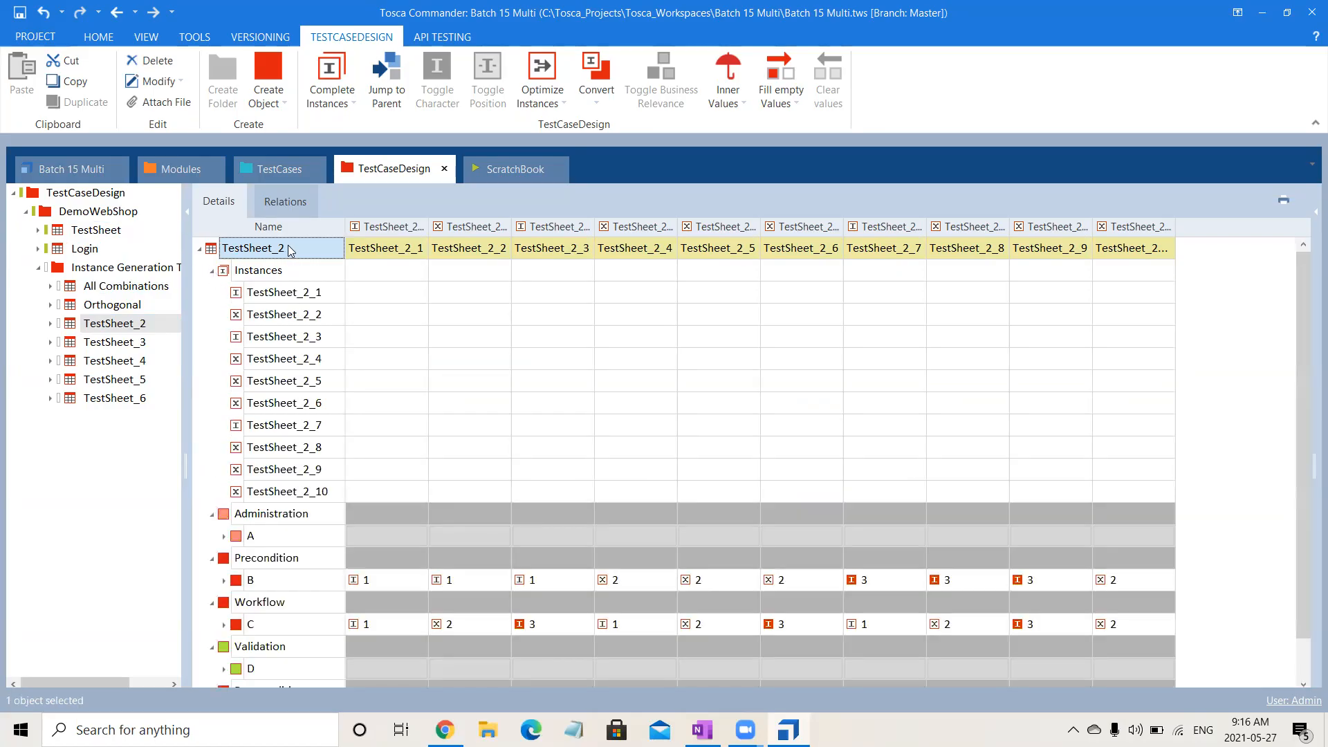
type("P")
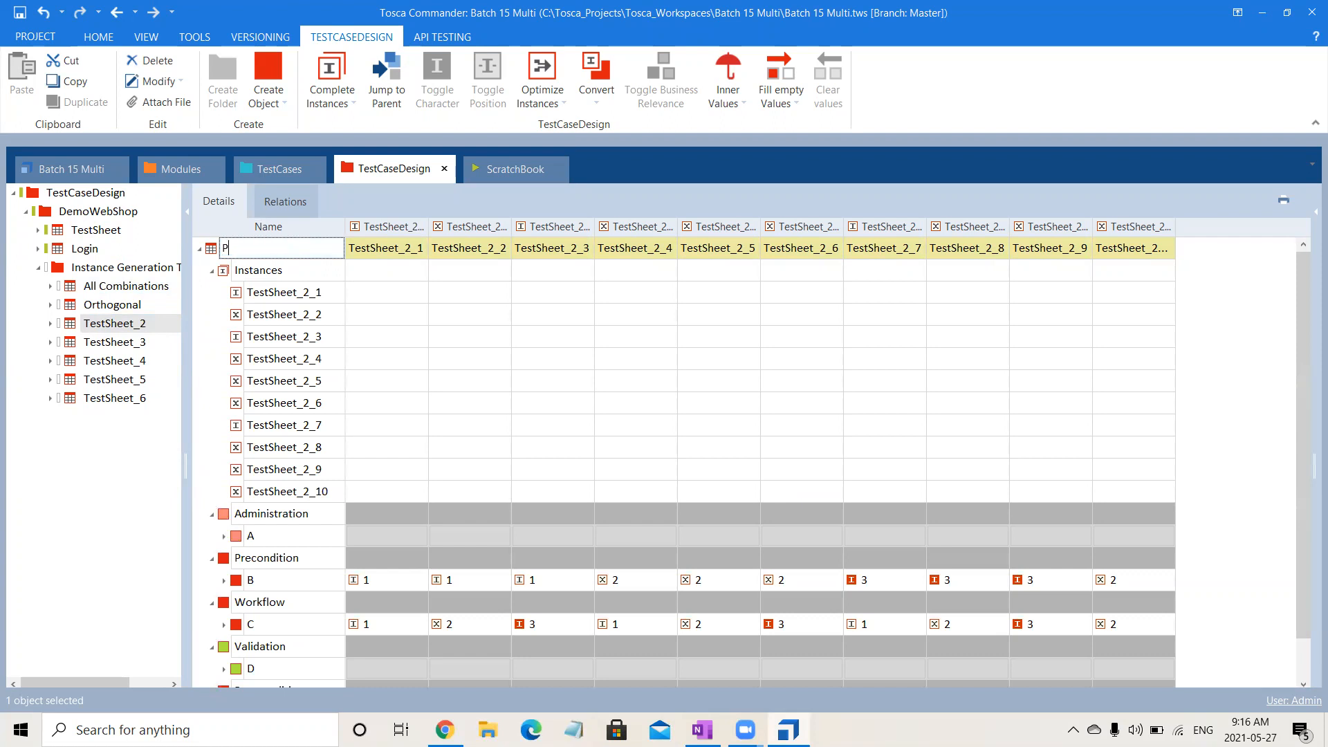
type("airwise")
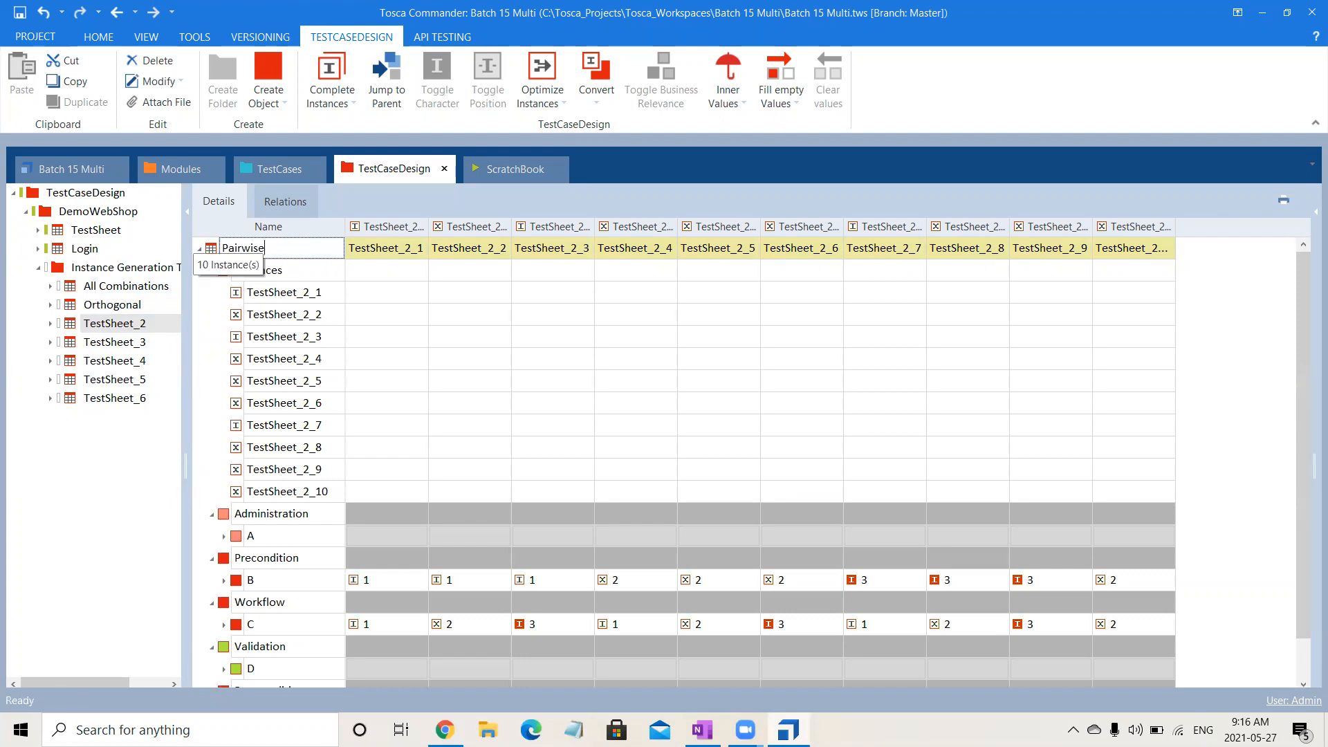
key("Return")
Rename TestSheet_3 as Linear Expansion.
left_click(138, 344)
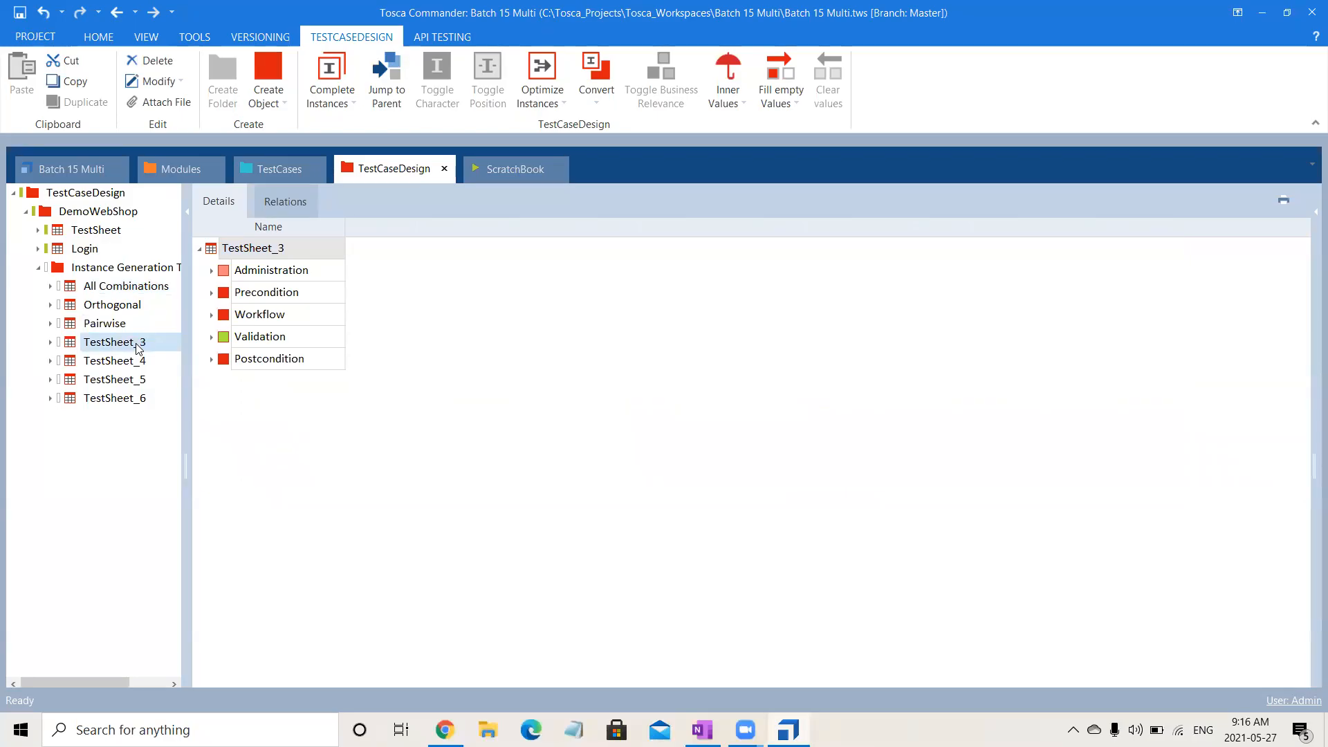
left_click(142, 346)
type("Linear Ex")
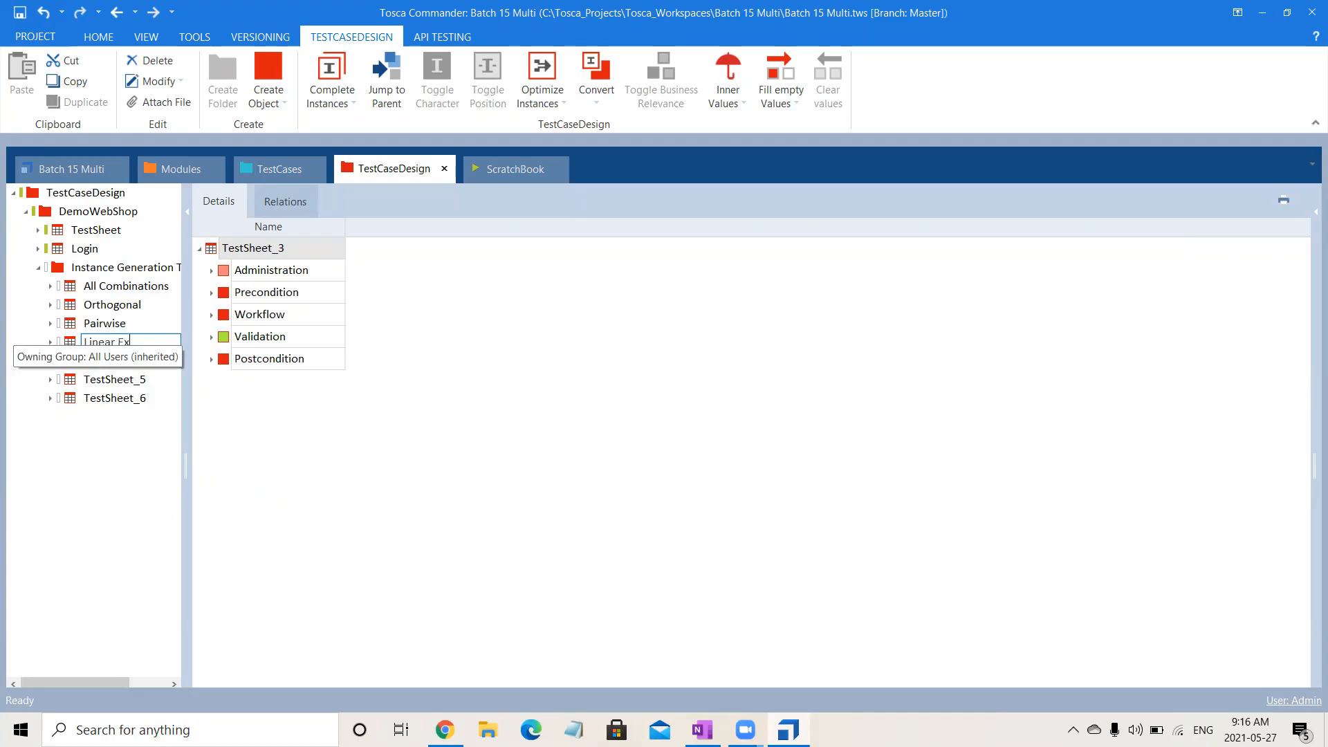
type("pansion")
key("Return")
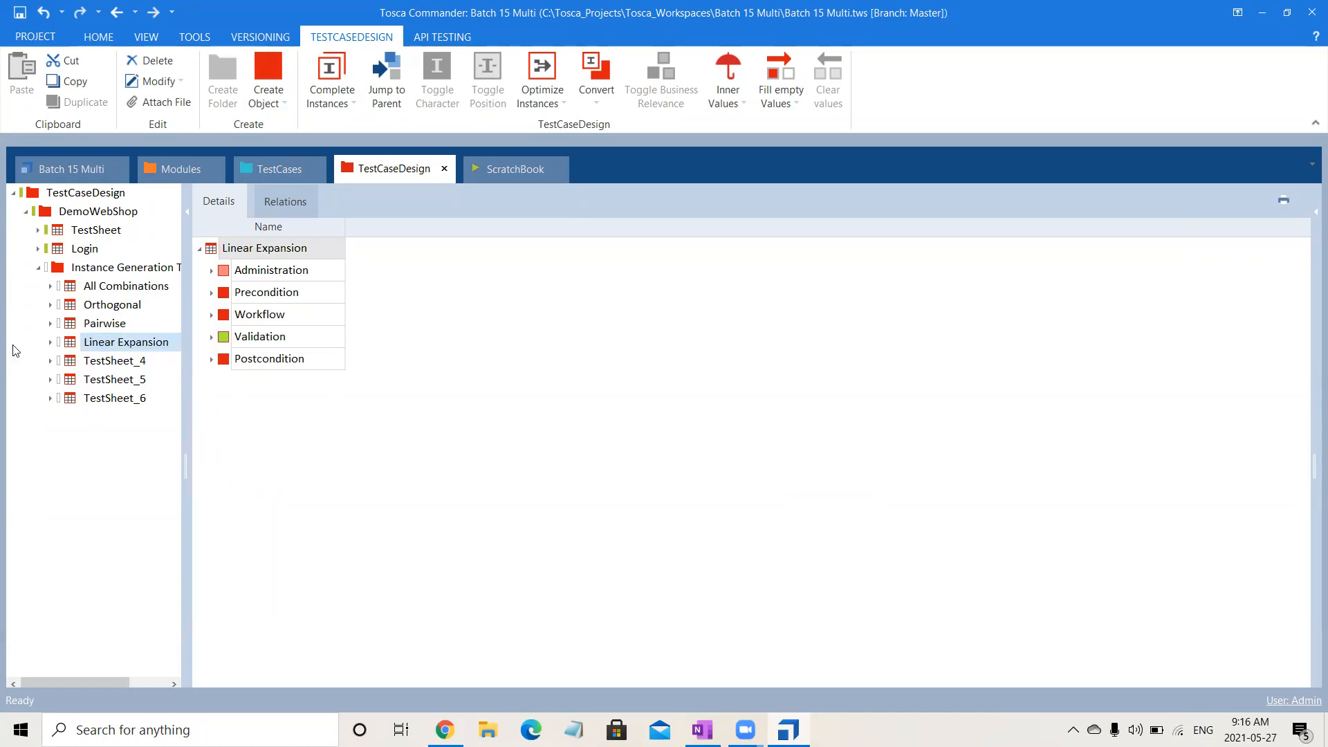
Delete the unused test sheets TestSheet_4, TestSheet_5 and TestSheet_6.
left_click(105, 360)
left_click(104, 361)
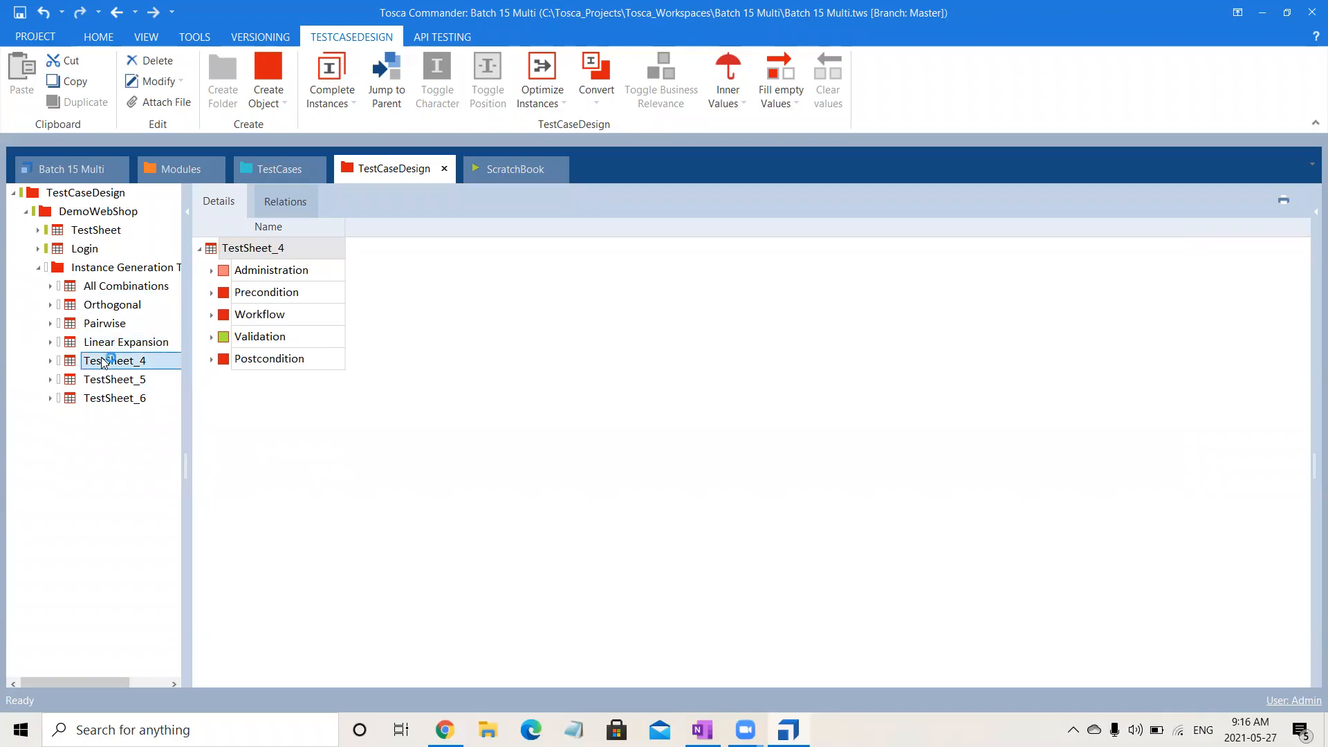
key("shift+Down")
key("shift+Down")
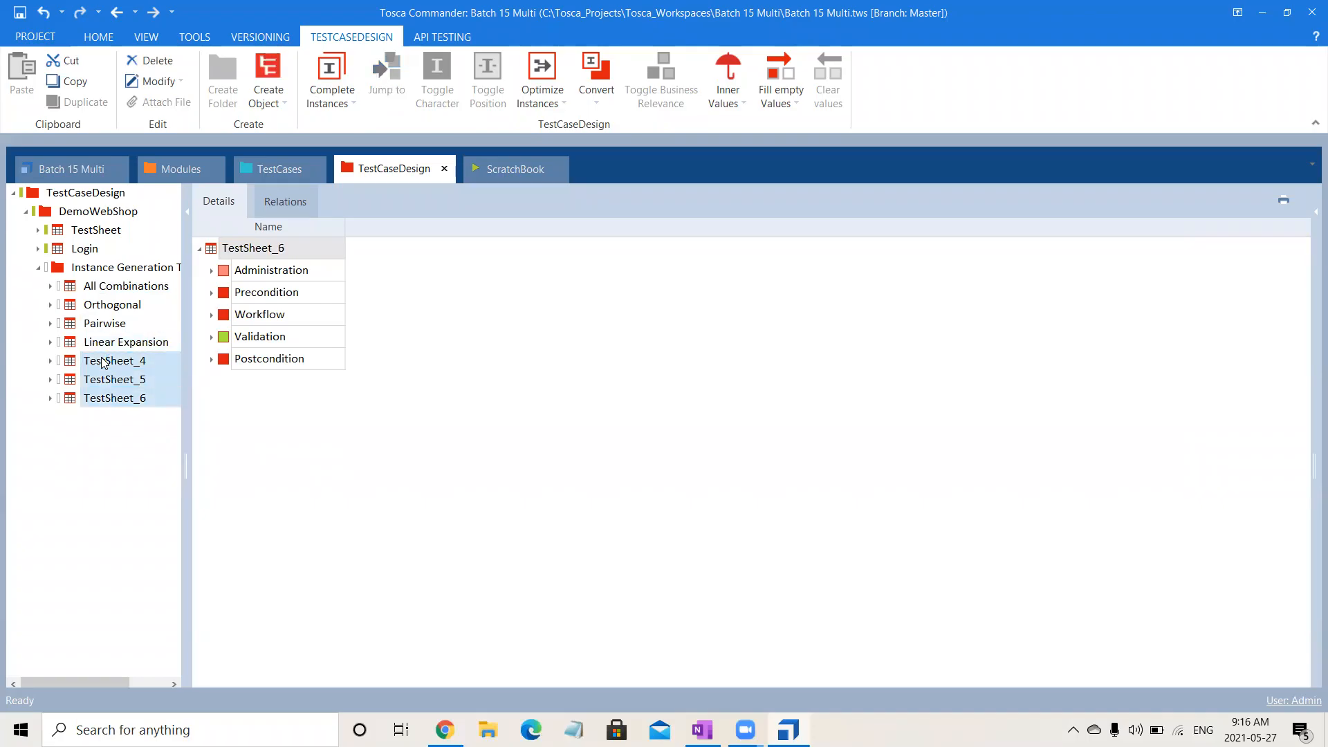
key("Delete")
Generate instances for the Linear Expansion sheet using the Linear expansion technique.
left_click(137, 343)
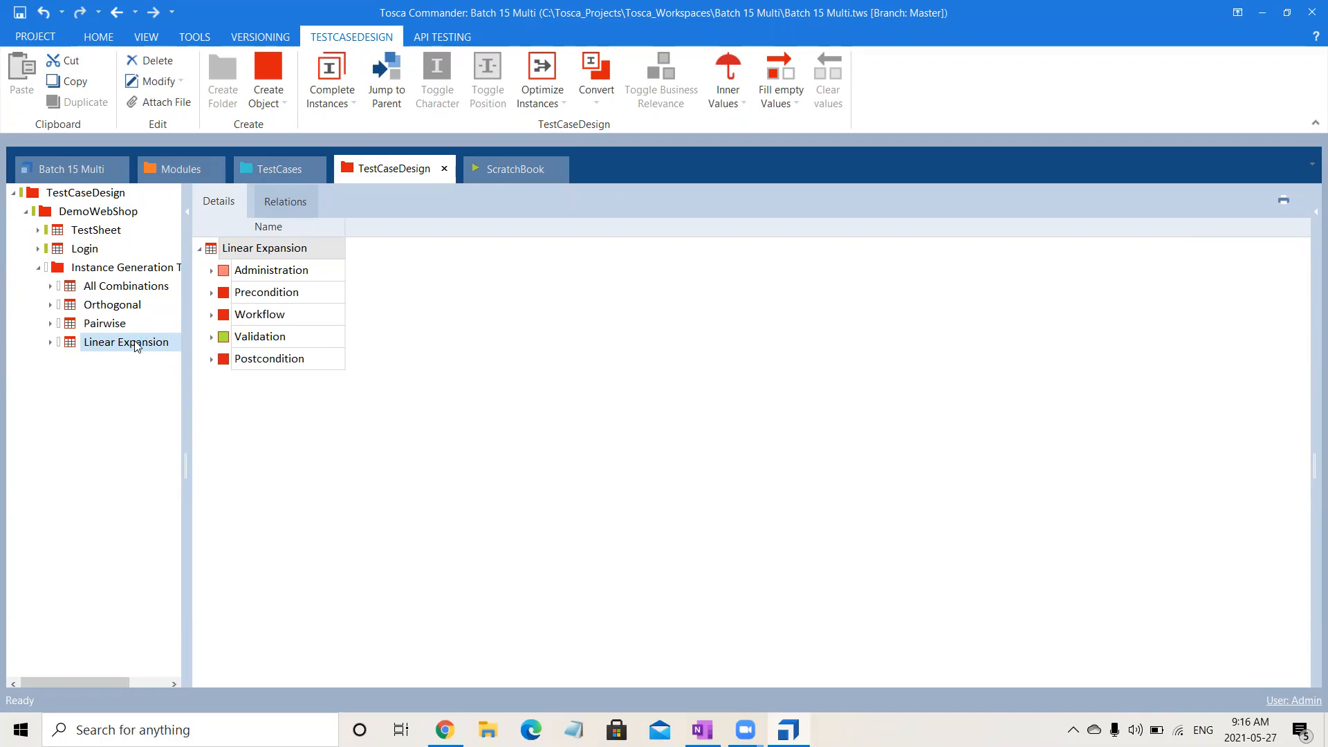
right_click(135, 343)
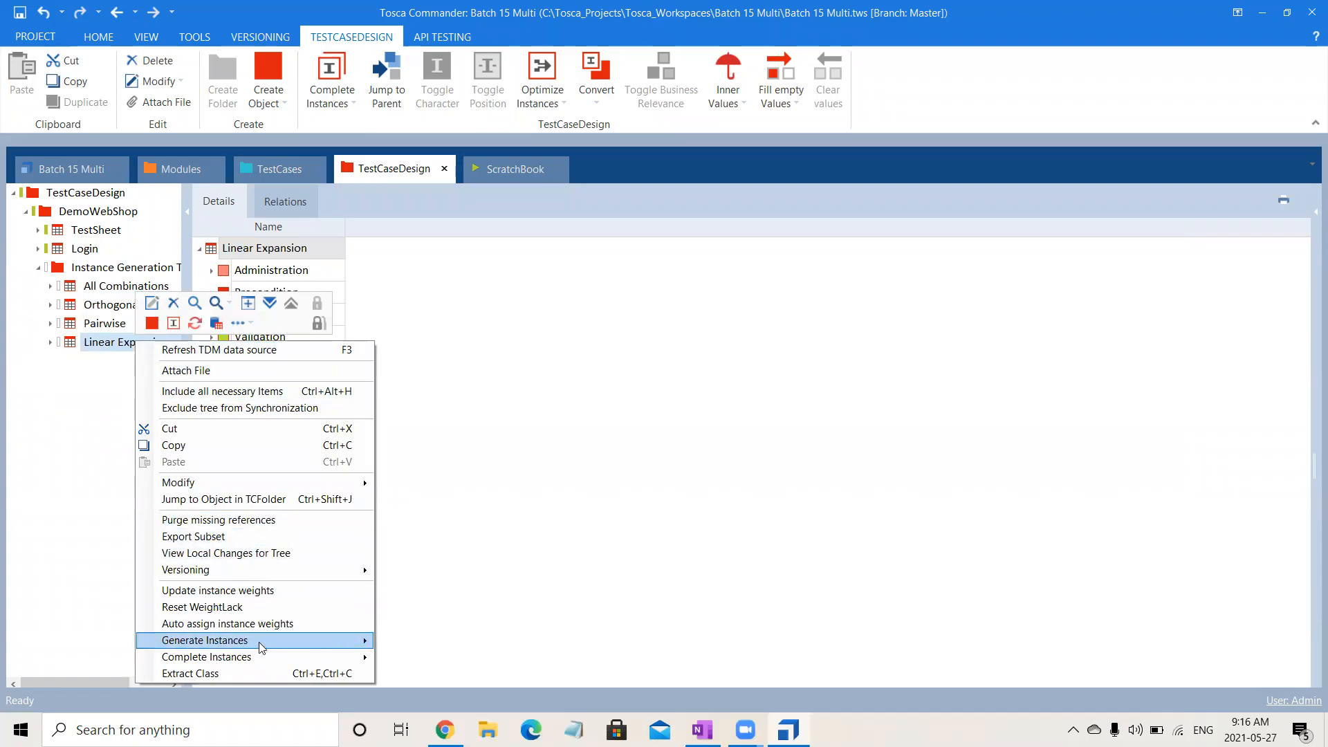
mouse_move(317, 663)
mouse_move(263, 641)
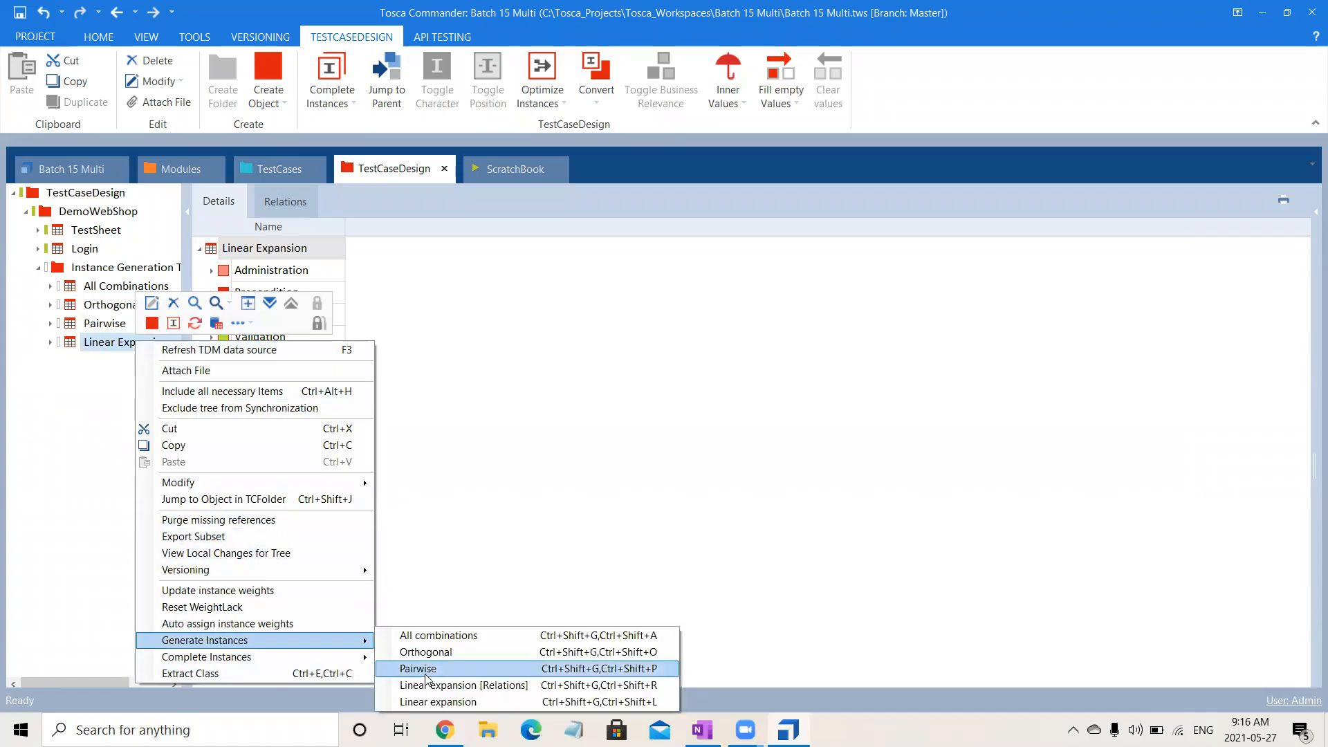
left_click(449, 701)
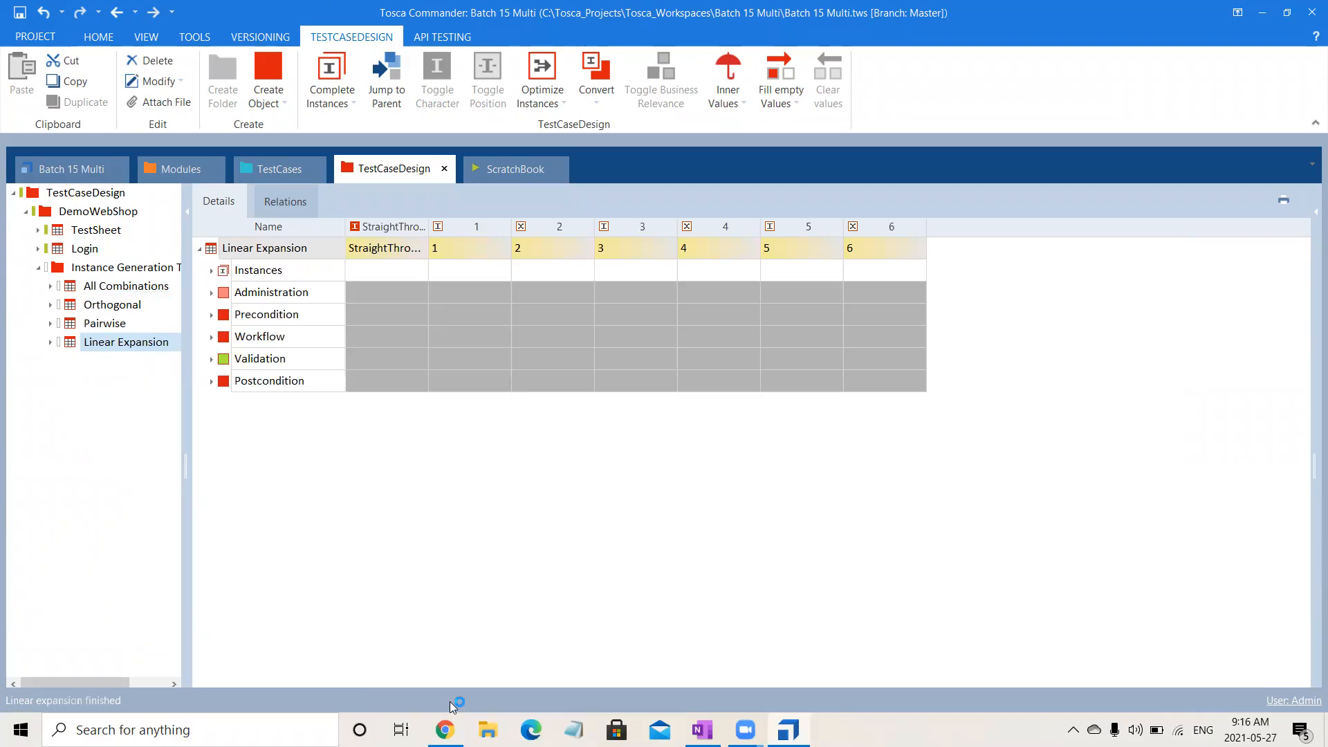
Expand the whole Linear Expansion sheet and collapse its instance lists to examine the values of attributes B, C and E in each generated instance.
right_click(274, 253)
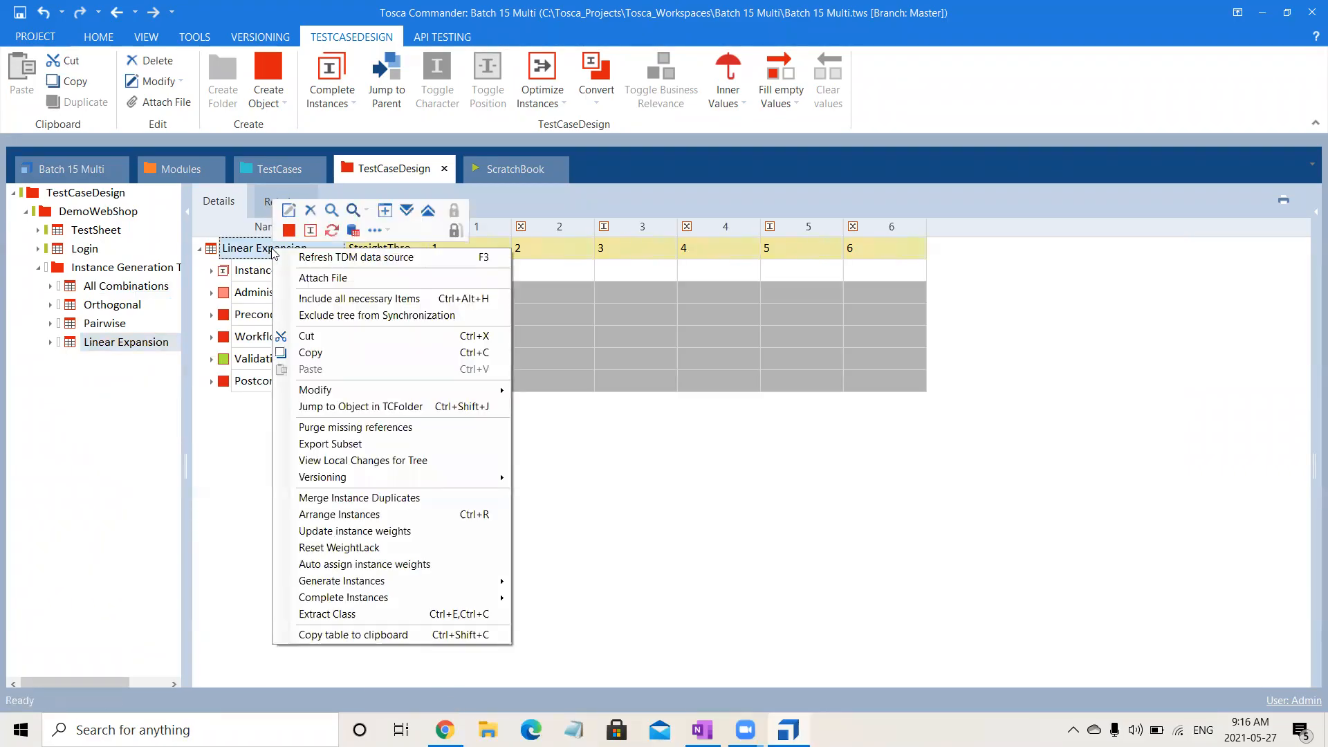
left_click(409, 212)
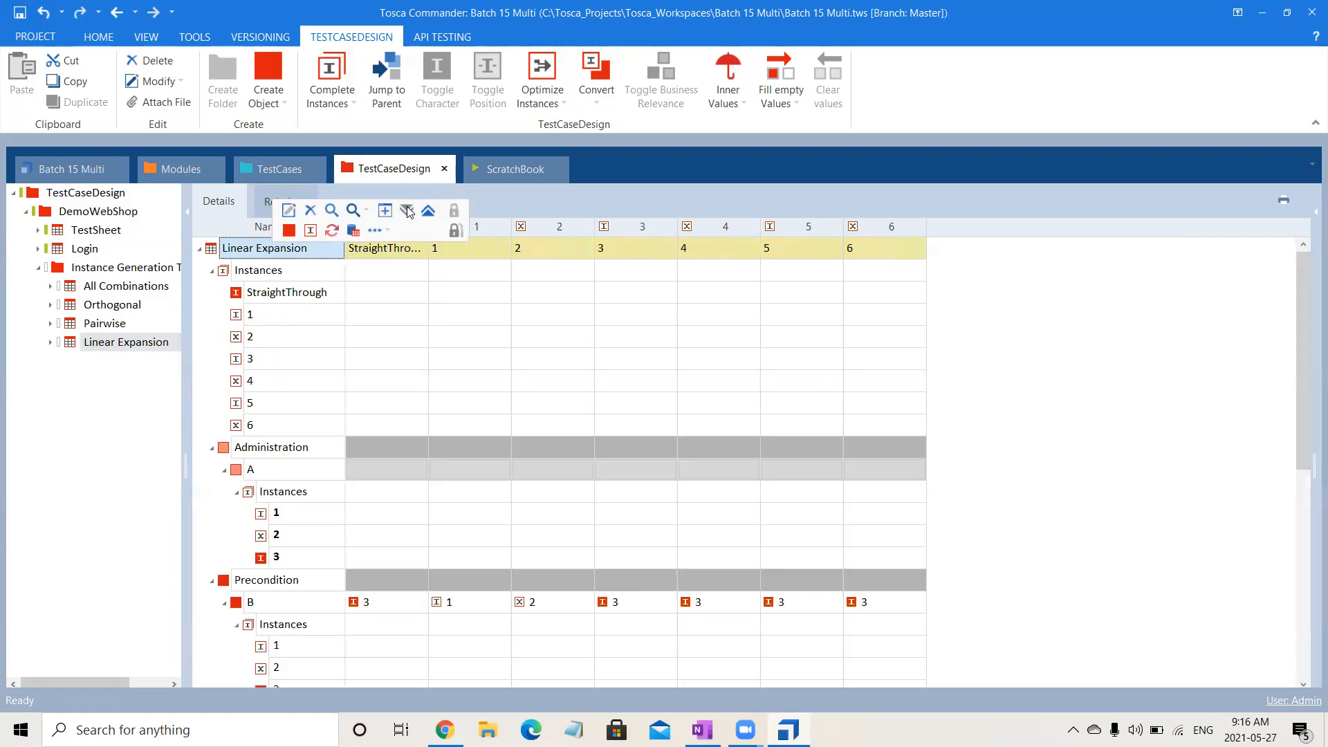
left_click(211, 270)
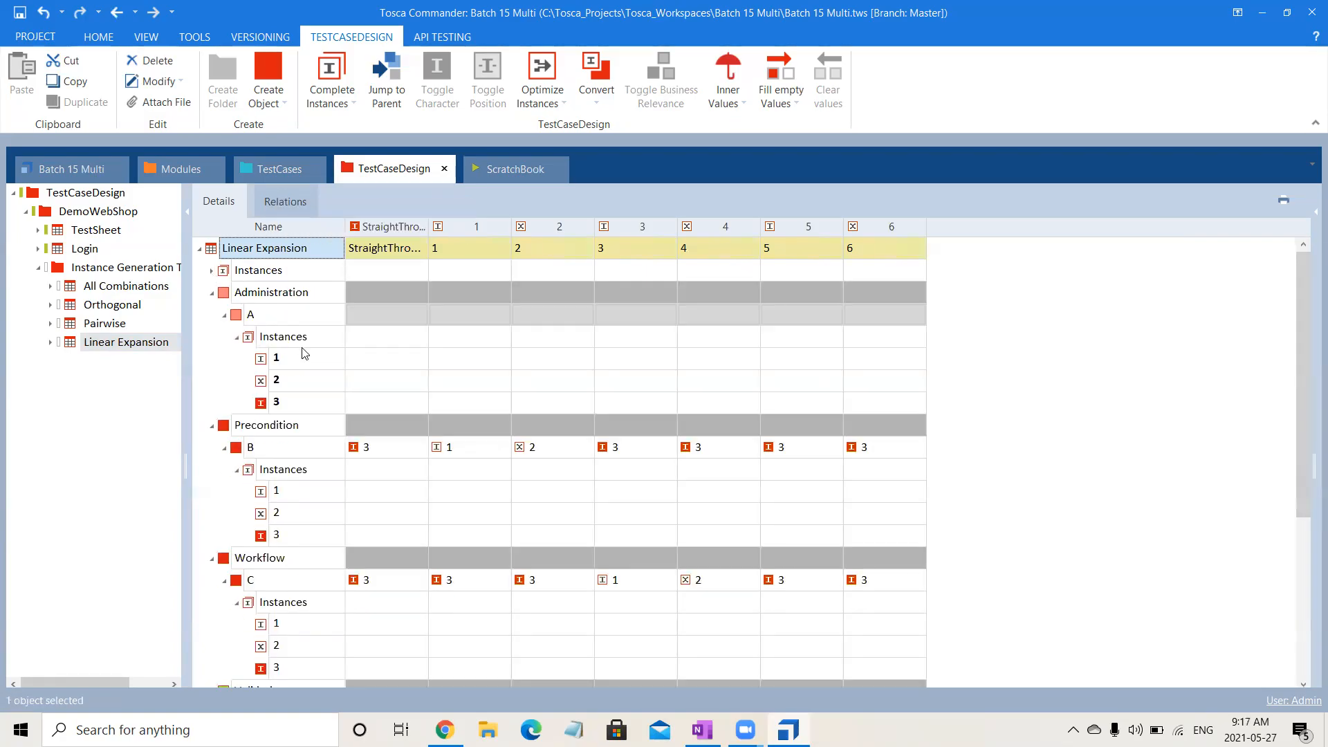
left_click(224, 315)
left_click(225, 359)
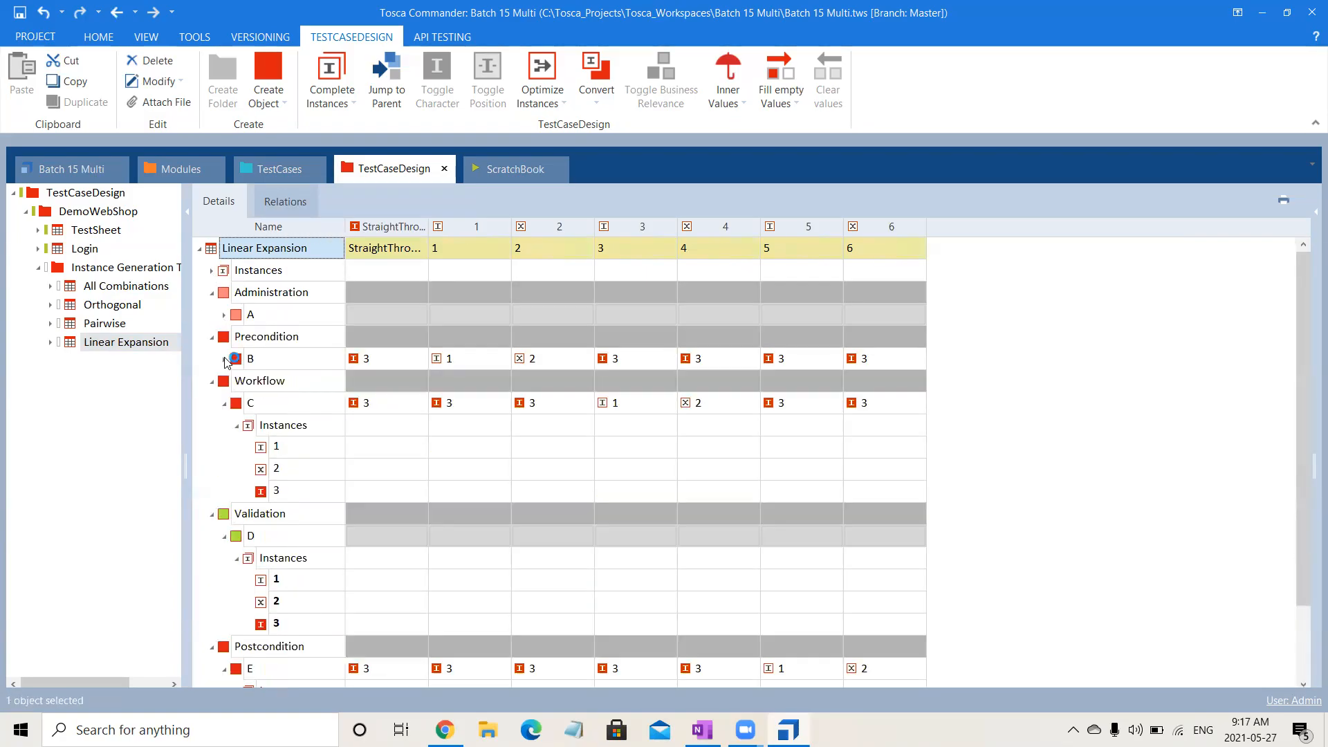
left_click(224, 404)
left_click(224, 447)
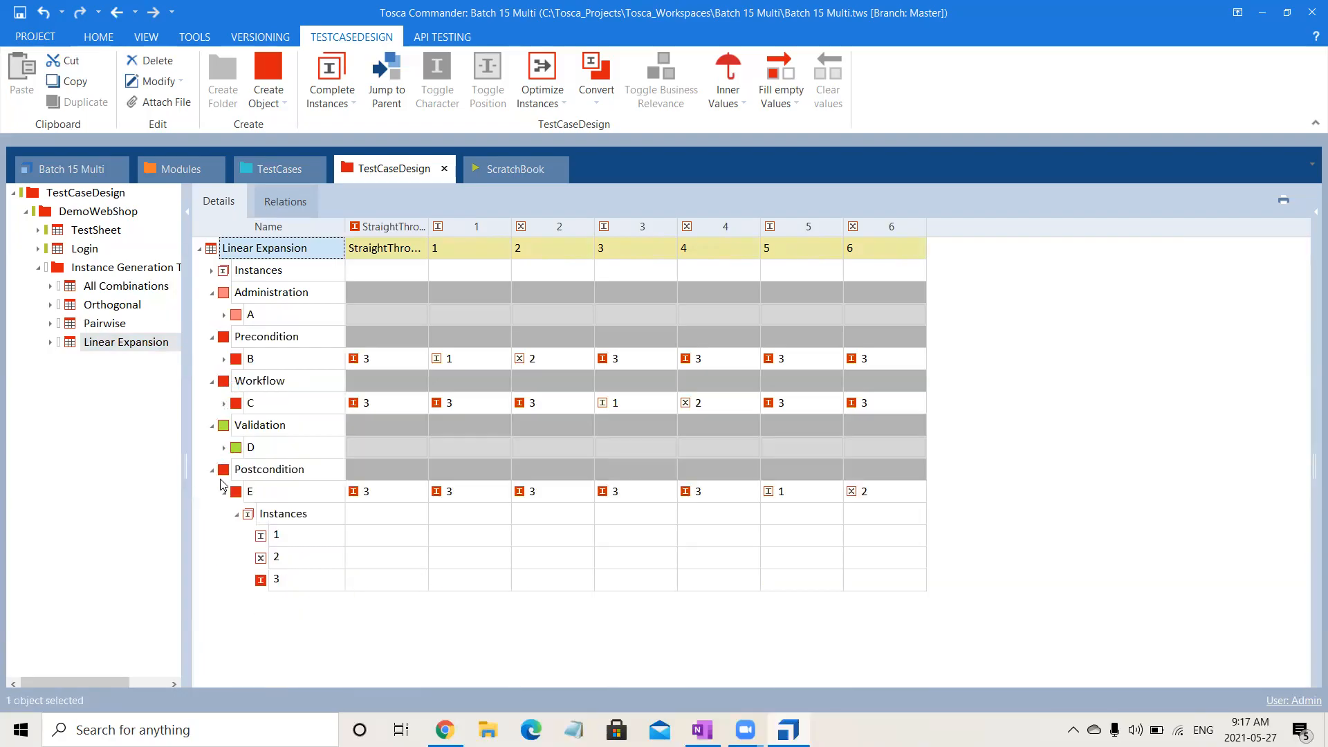
left_click(225, 492)
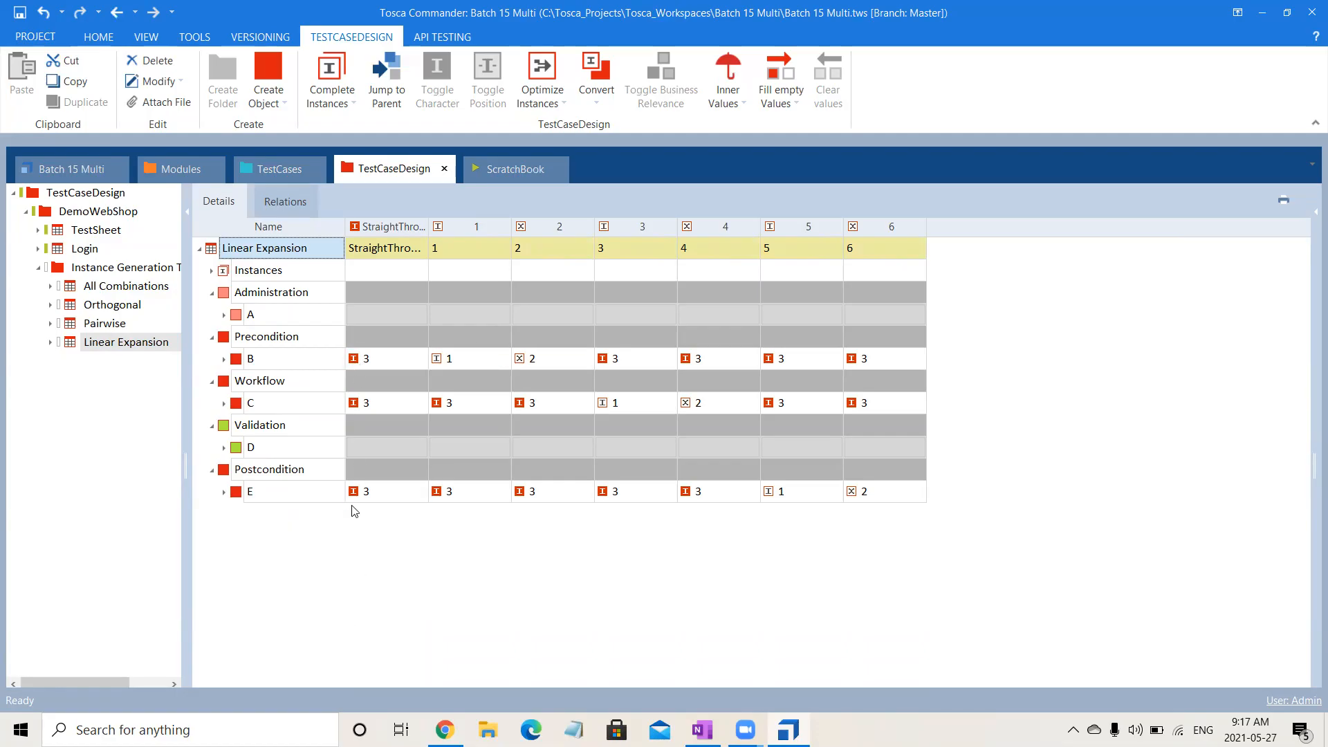
left_click(358, 365)
left_click(437, 362)
left_click(537, 362)
left_click(637, 677)
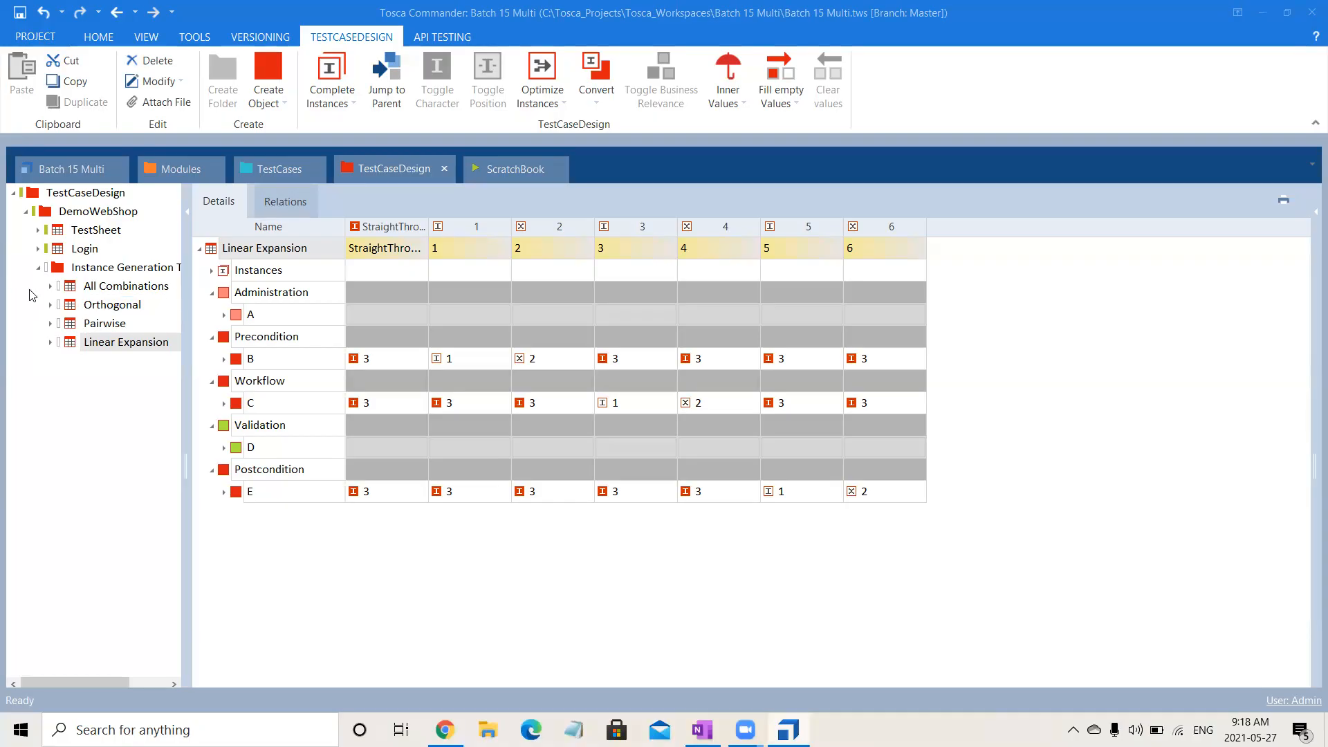
Undo the linear expansion and the deletion of TestSheet_4, TestSheet_5 and TestSheet_6.
left_click(95, 346)
key("ctrl+z")
key("ctrl+z")
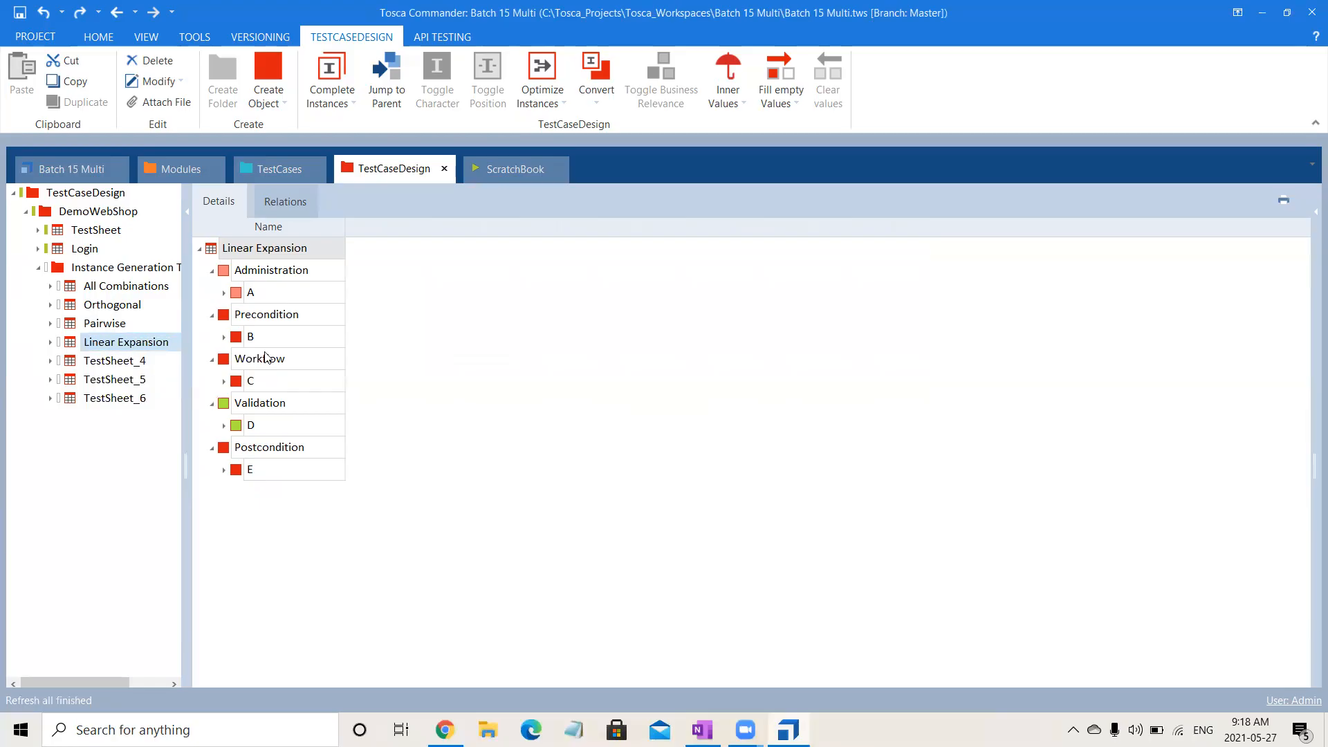
Delete the straight-through instance 3 of attribute B under Precondition in the Linear Expansion sheet.
left_click(223, 338)
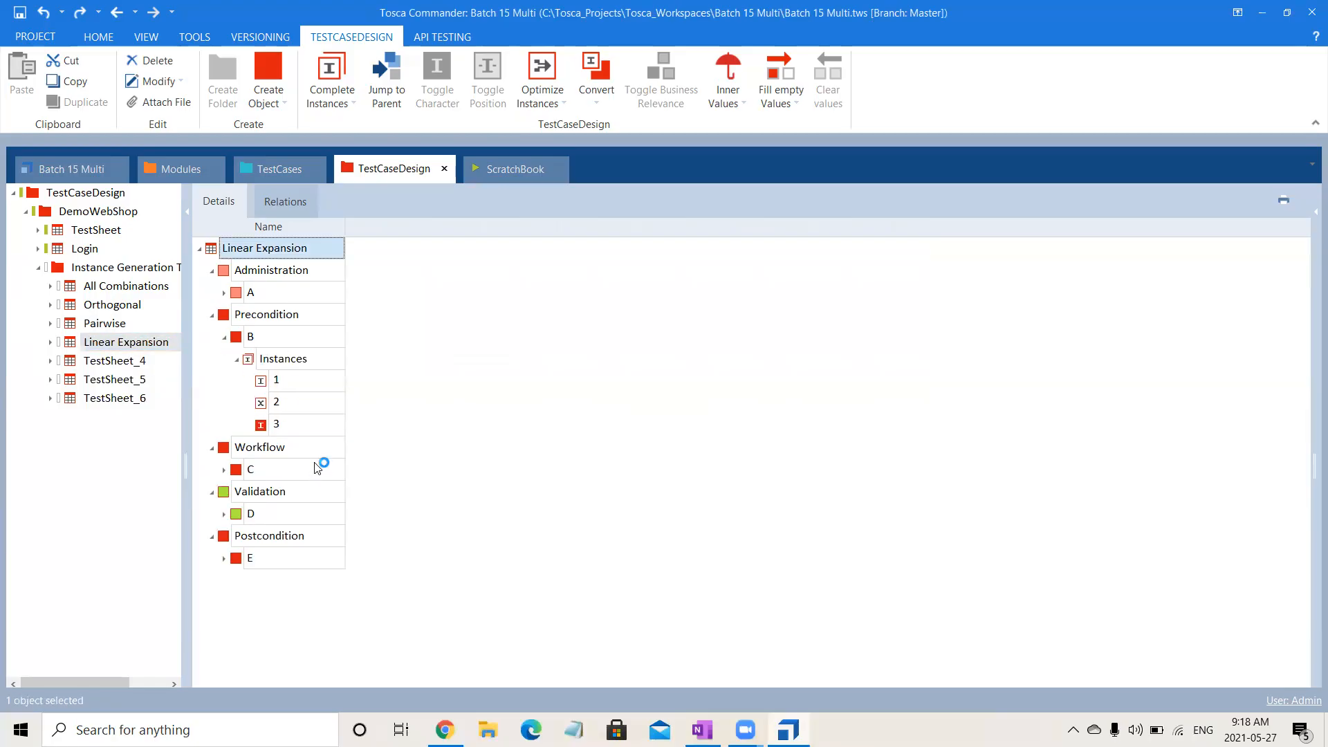
left_click(309, 429)
key("Delete")
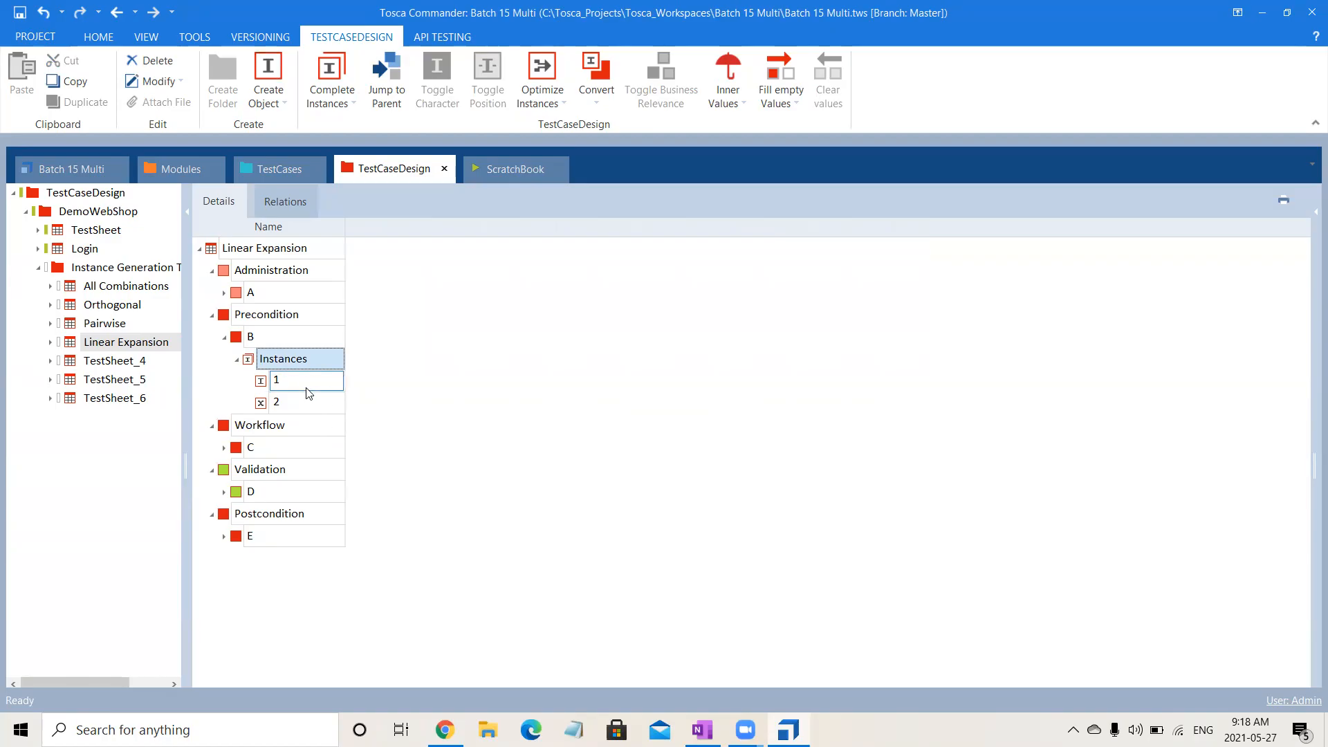
left_click(590, 466)
Try to generate instances for the Linear Expansion sheet using Linear expansion while attribute B has no straight-through instance.
left_click(142, 344)
right_click(138, 342)
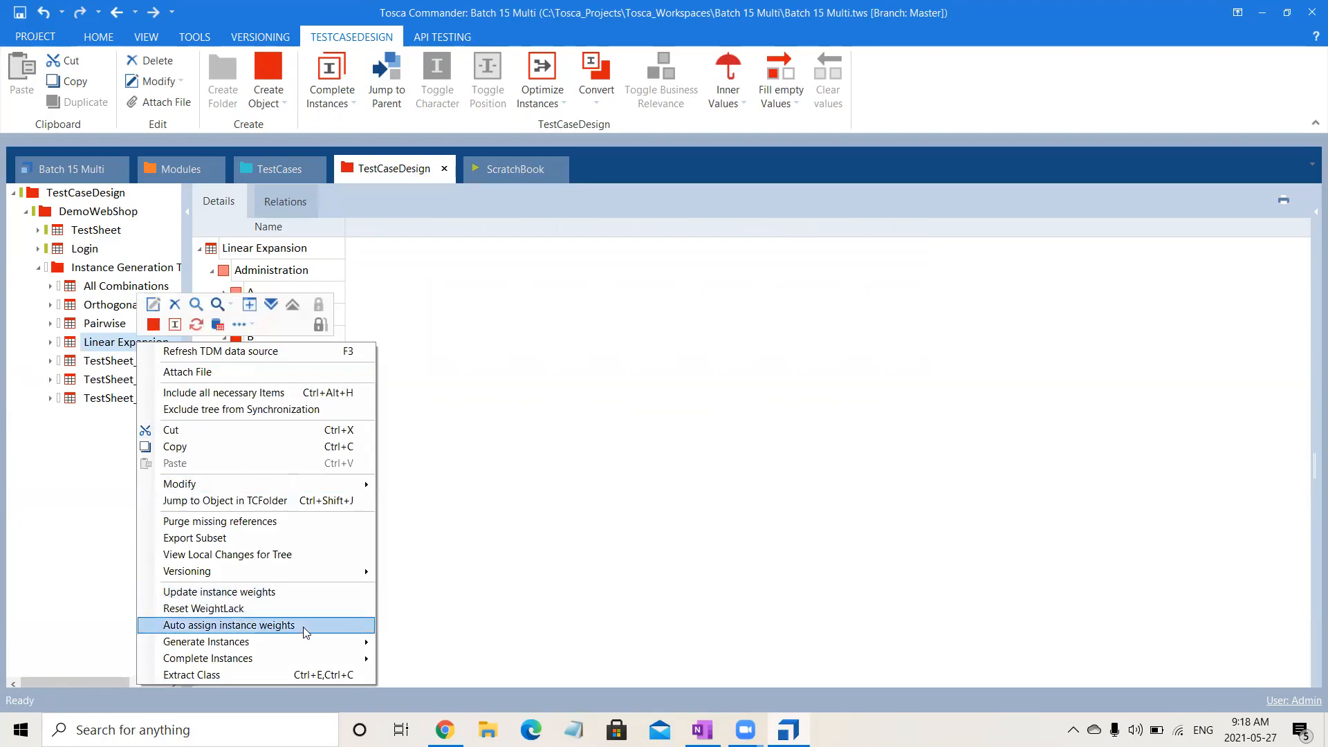
mouse_move(339, 642)
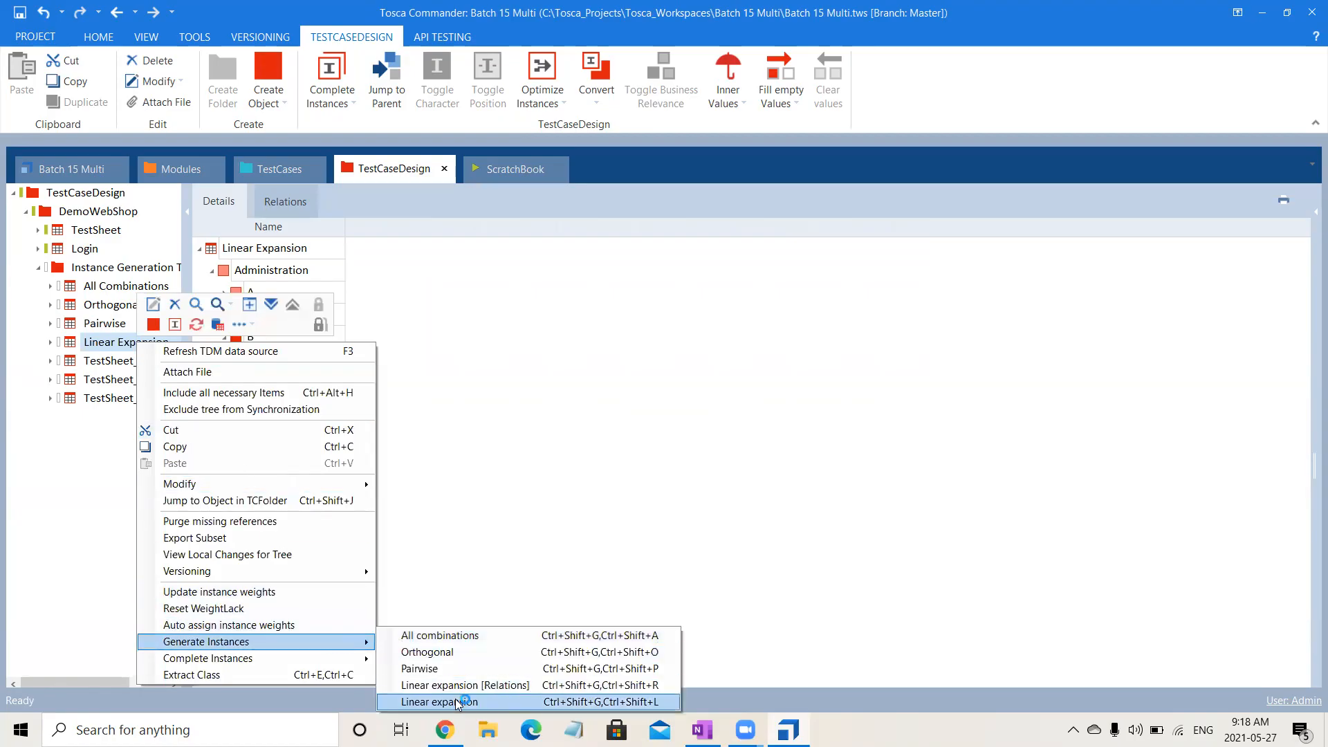
left_click(454, 701)
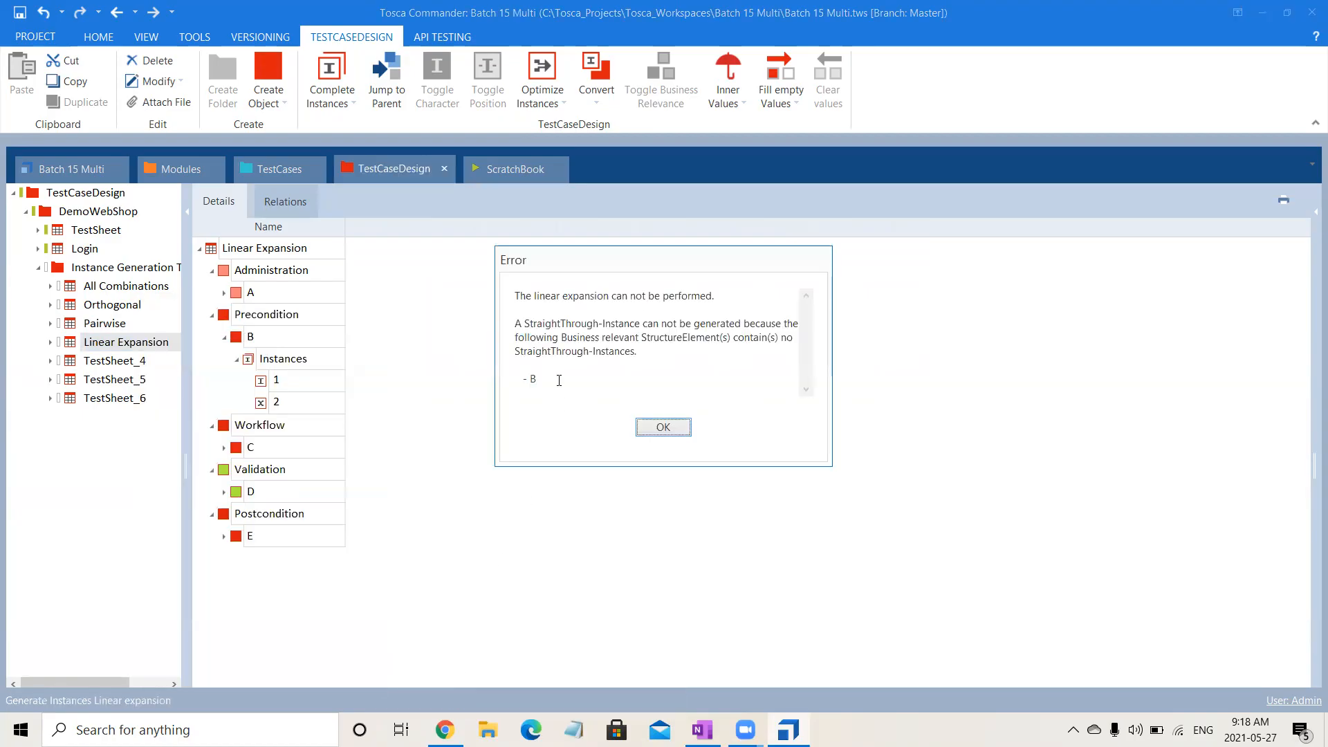
left_click_drag(537, 296, 625, 315)
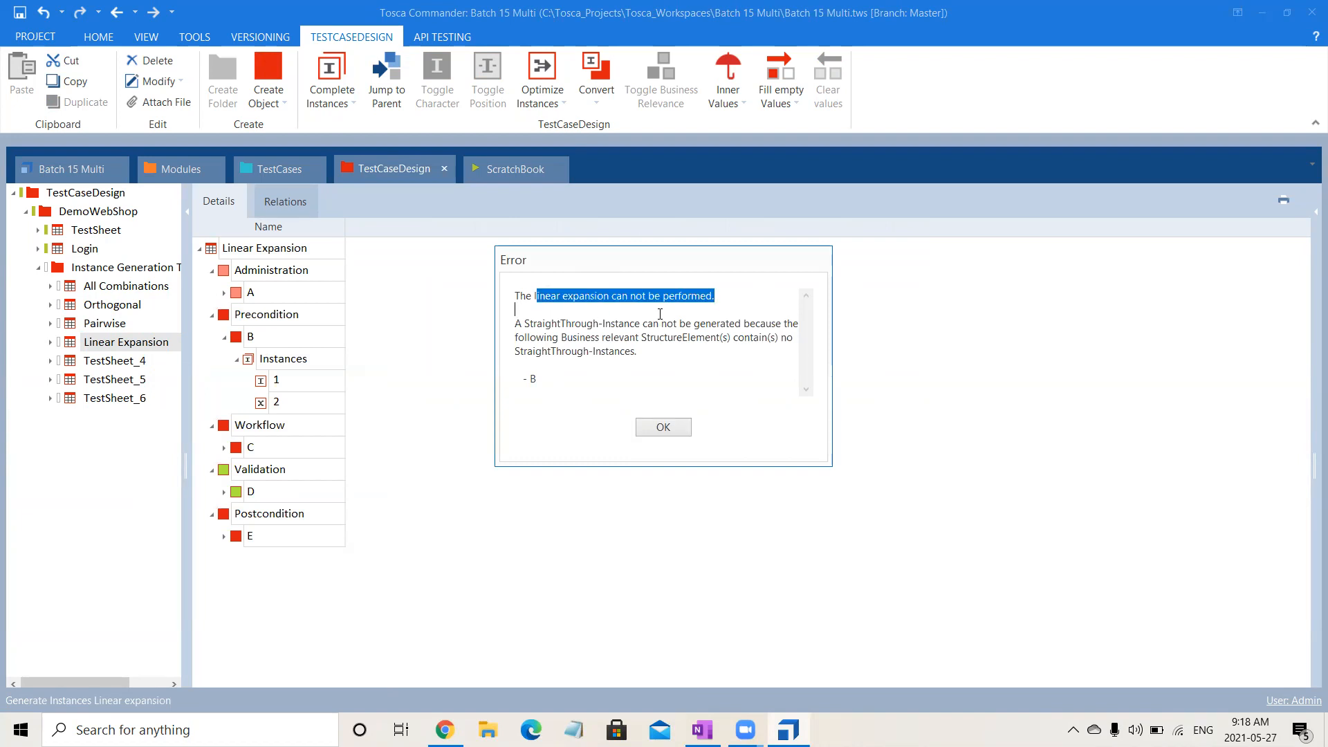
left_click(640, 341)
left_click_drag(536, 322, 589, 381)
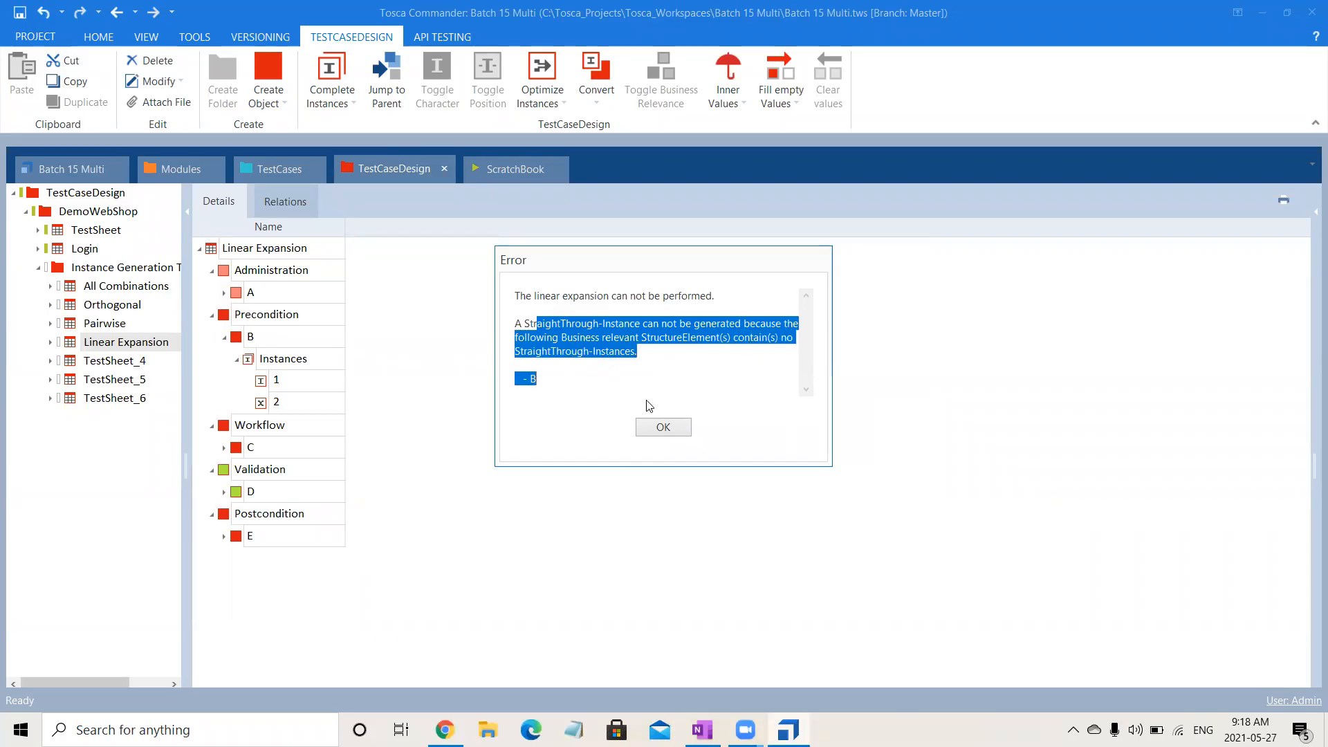
left_click(681, 434)
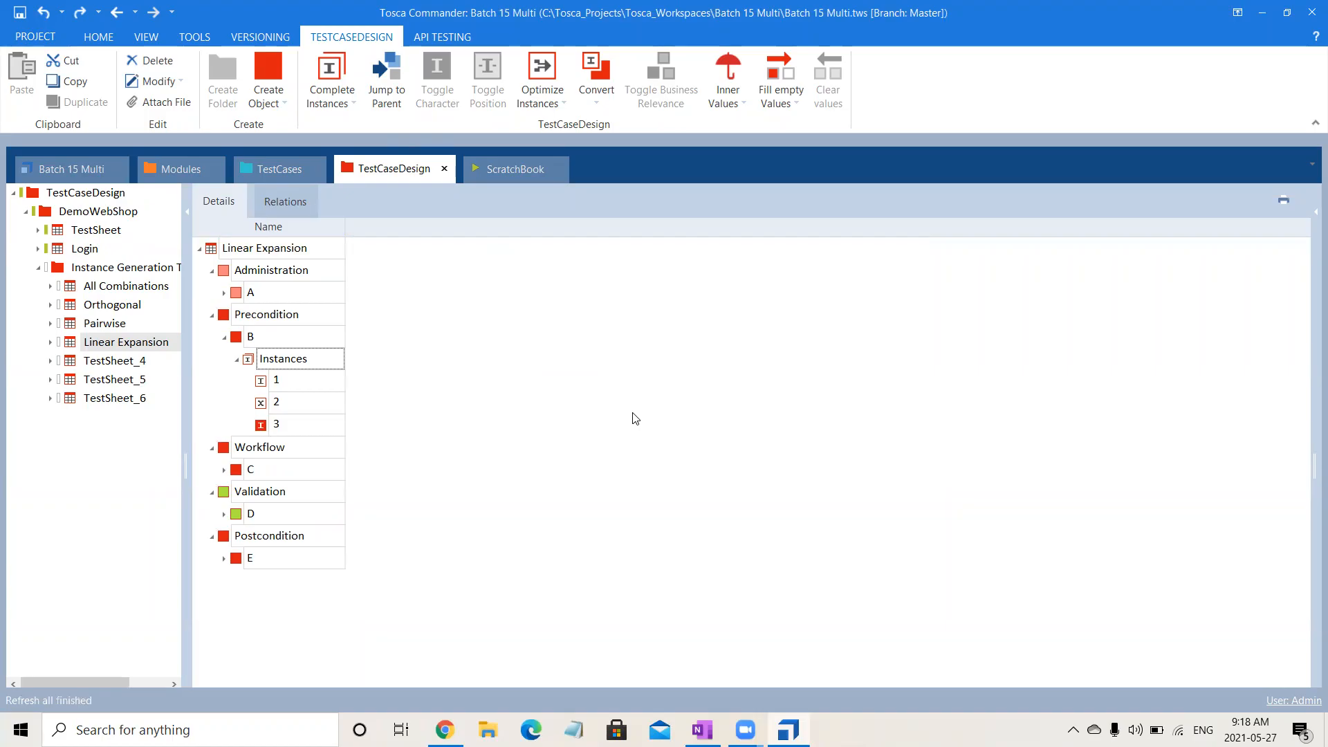
Generate instances for the Linear Expansion sheet using Linear expansion and collapse attribute B in the resulting table.
left_click(256, 256)
right_click(255, 253)
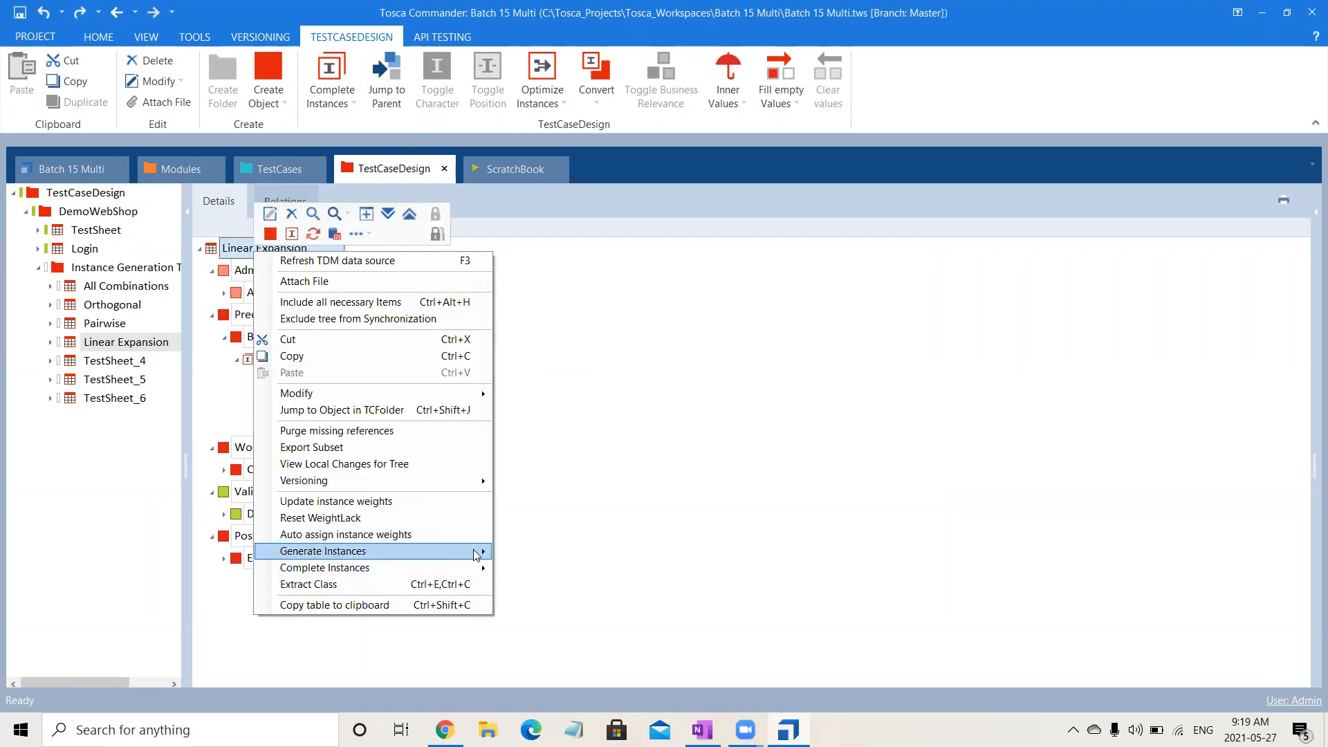
mouse_move(475, 551)
left_click(538, 620)
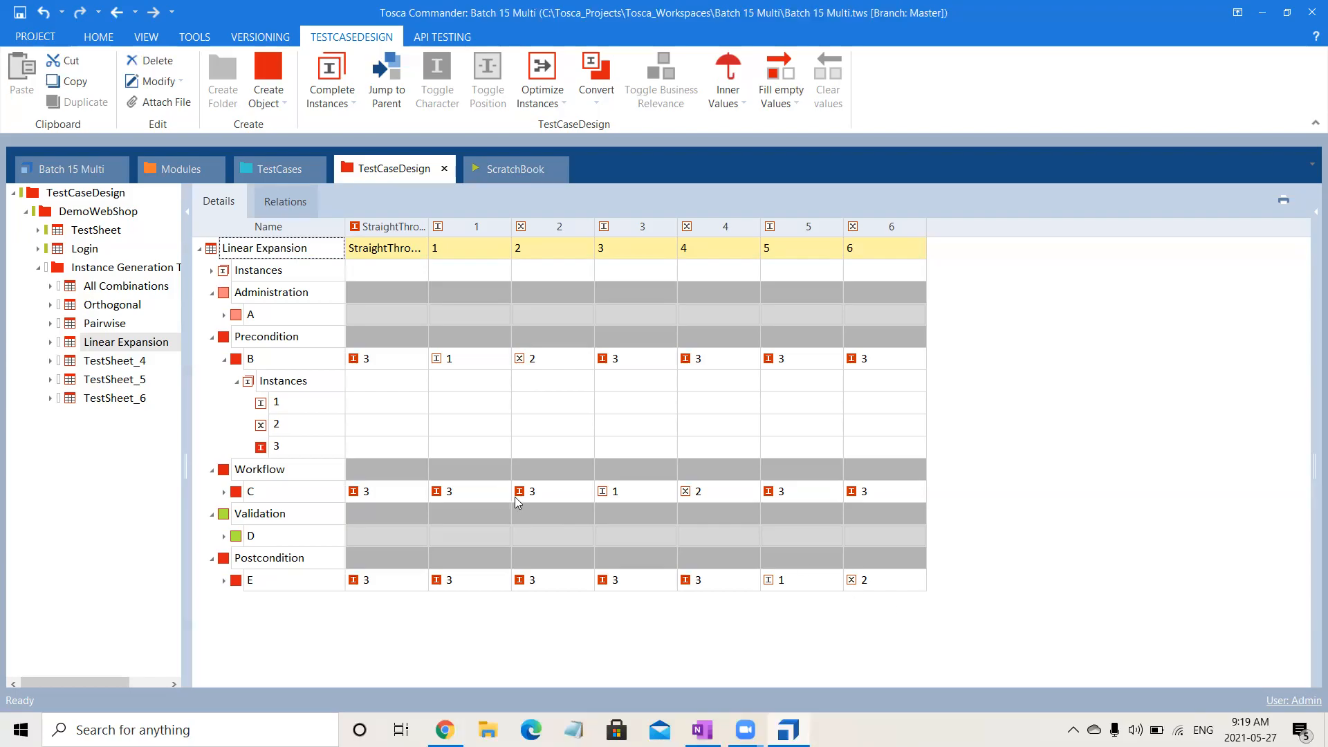
left_click(226, 359)
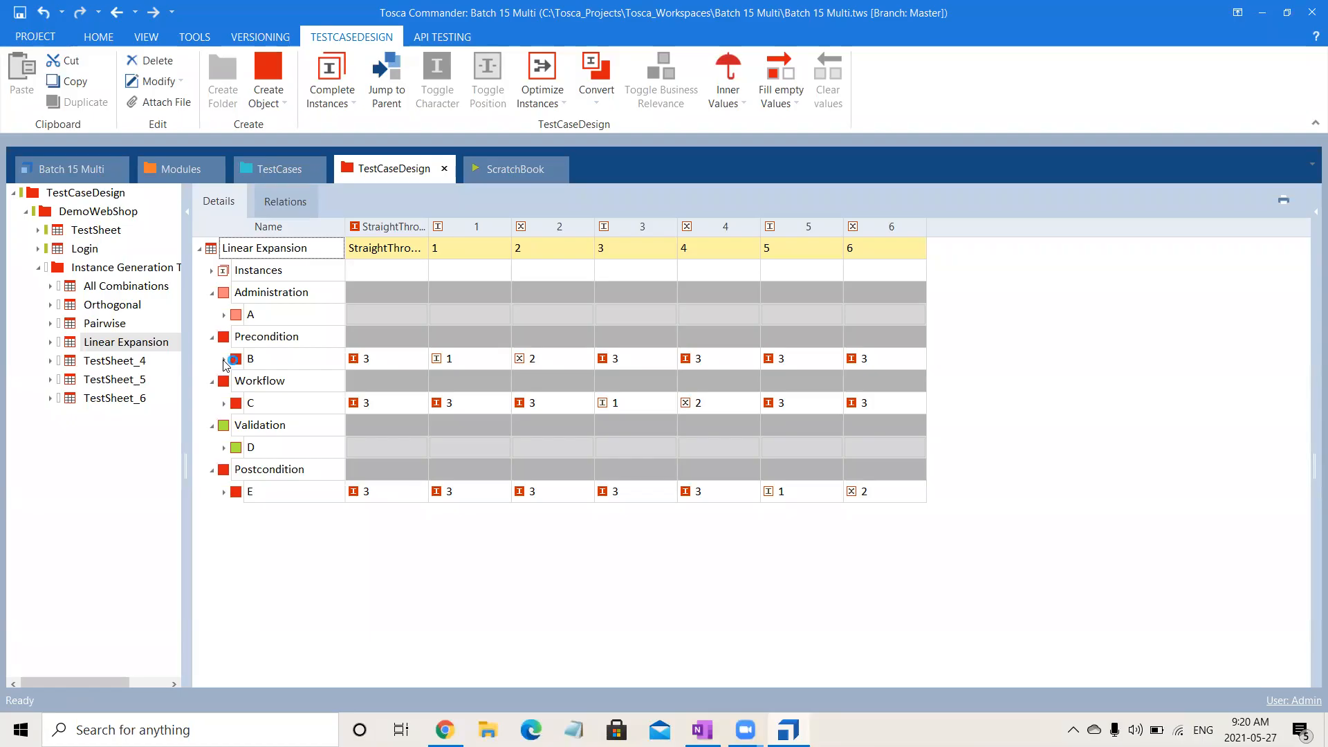
Delete the leftover sheets TestSheet_4, TestSheet_5 and TestSheet_6 from the instance generation folder.
left_click(108, 348)
left_click(105, 359)
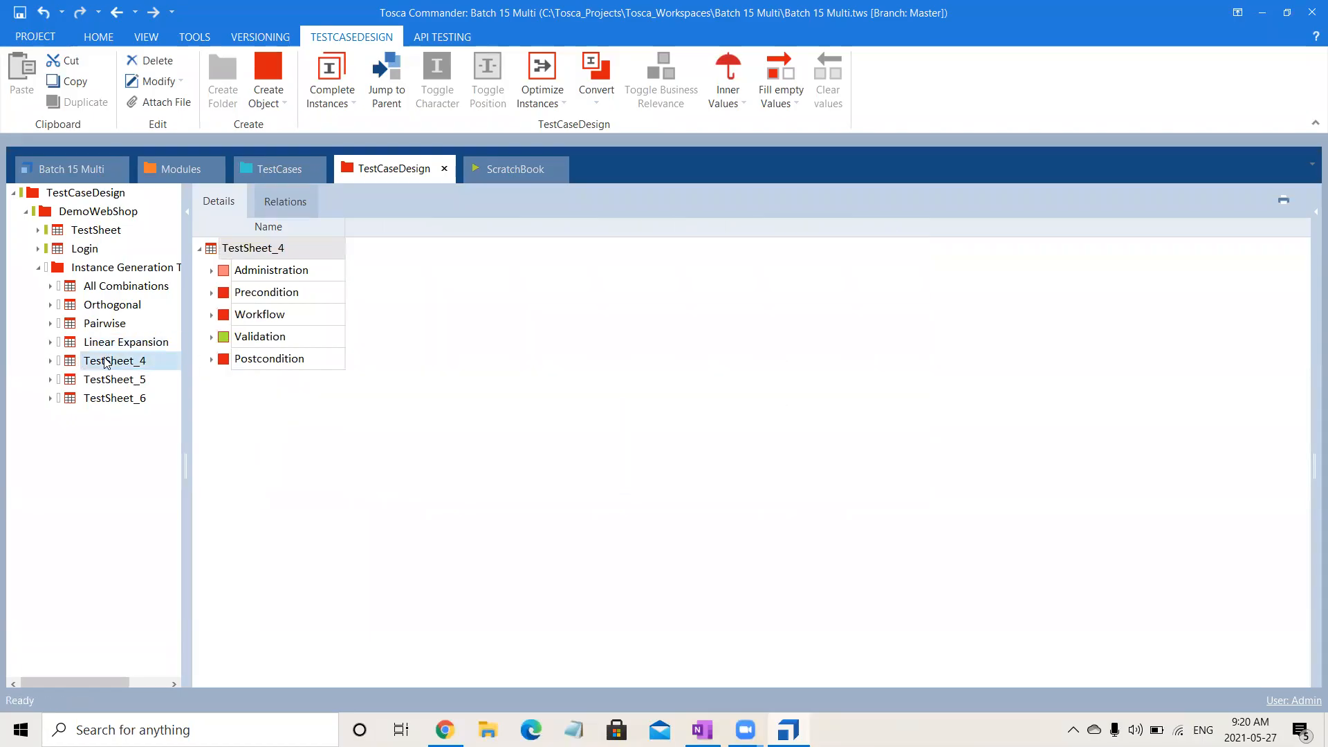
key("shift+Down")
key("shift+Down")
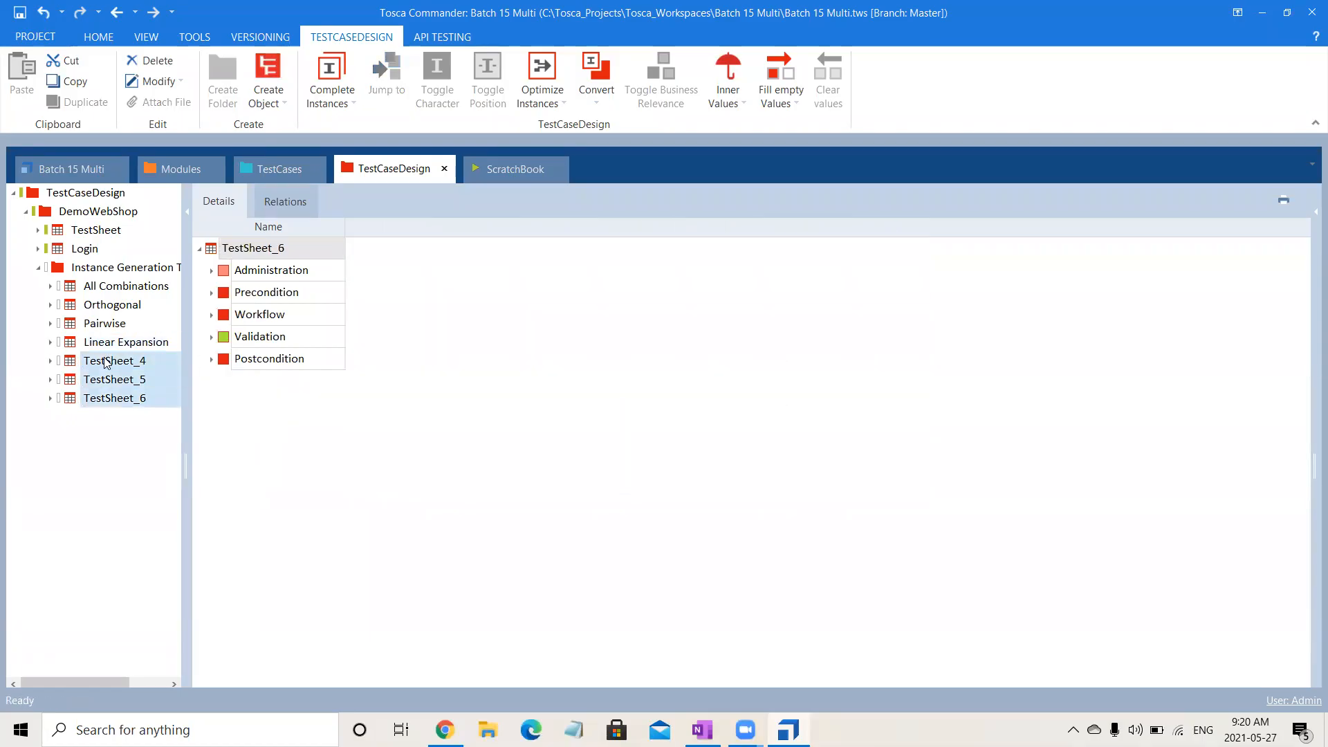
key("Delete")
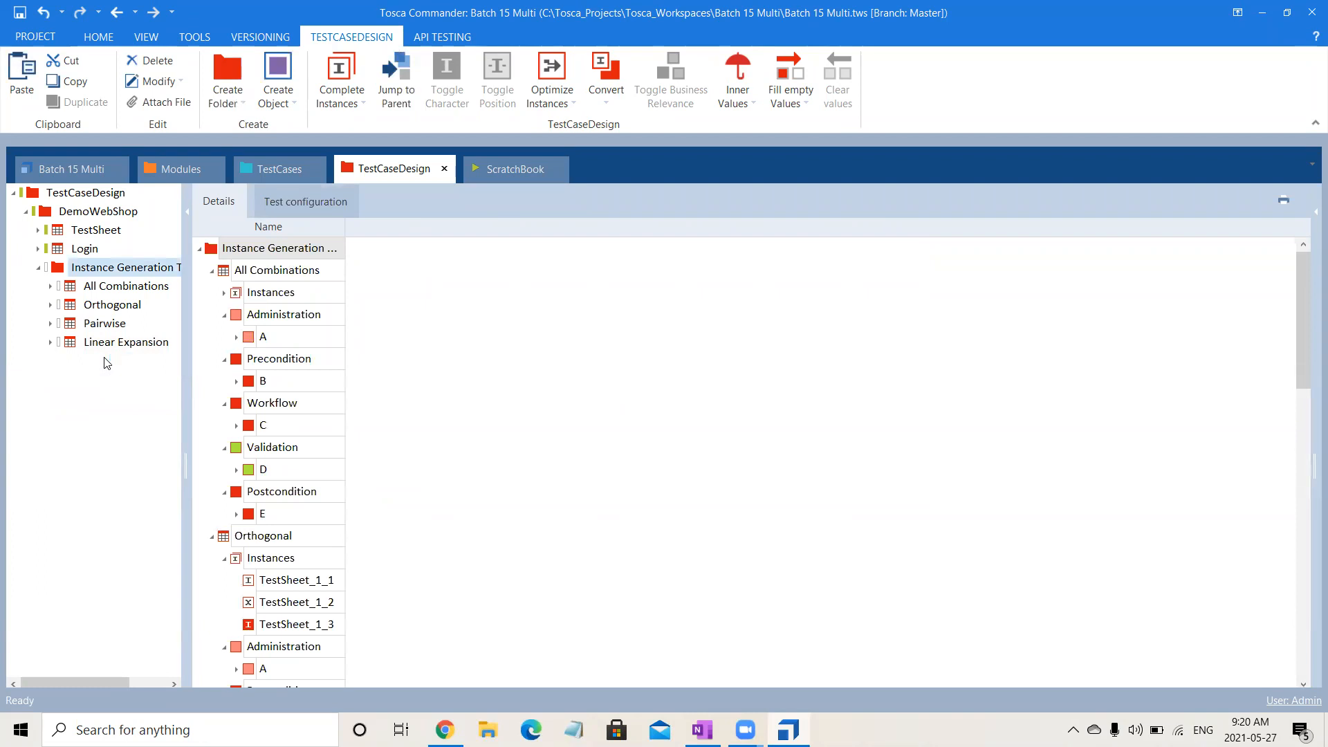
Save the workspace and check in all changes.
key("ctrl+s")
left_click(97, 36)
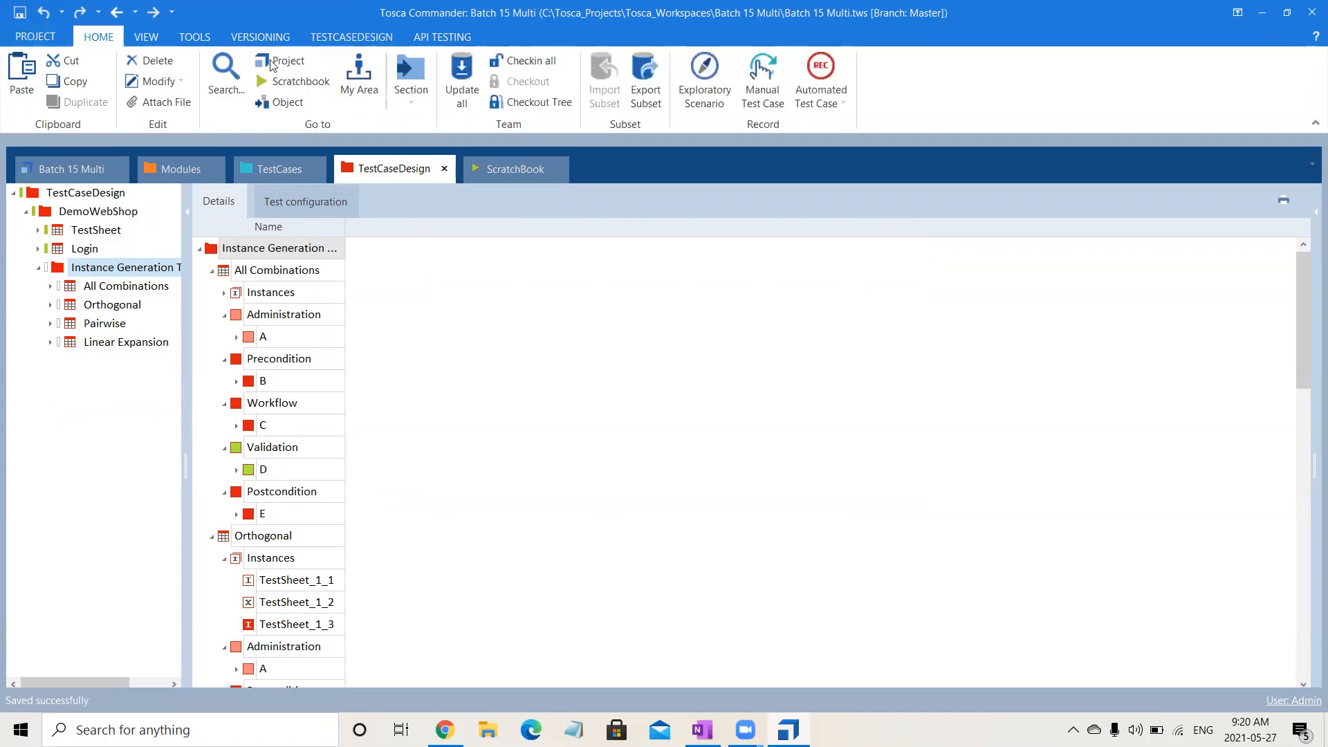
left_click(540, 52)
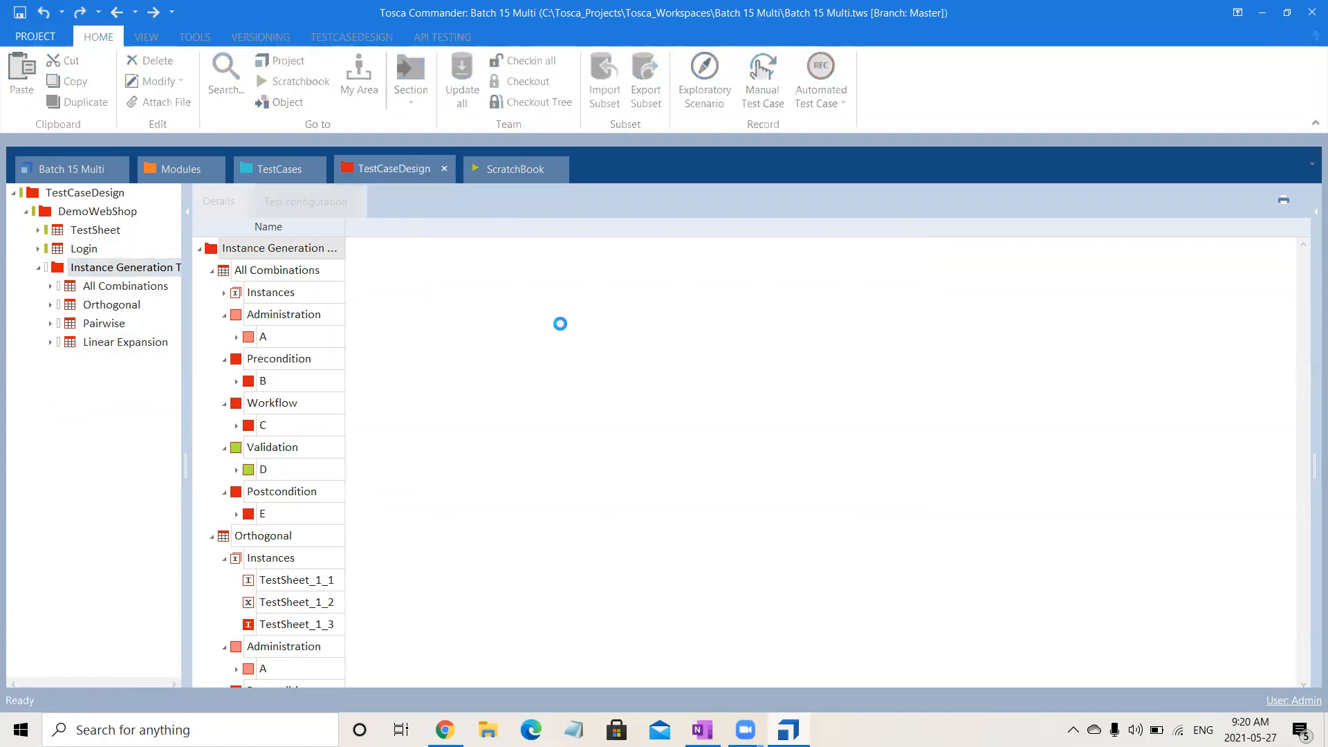